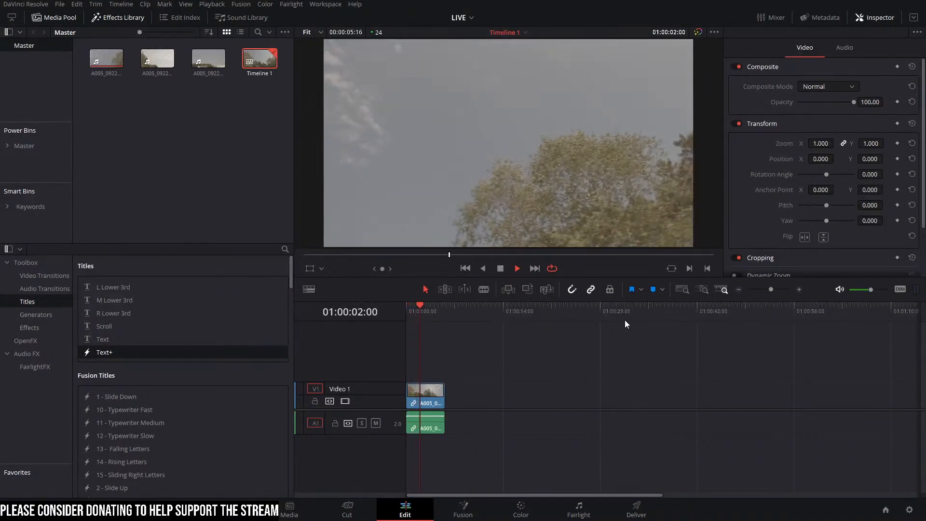
Step: Fit the whole clip in the timeline and scrub through it to review the footage
{"action": "key", "text": "space"}
{"action": "left_click_drag", "start_coordinate": [432, 328], "coordinate": [418, 324]}
{"action": "key", "text": "shift+z"}
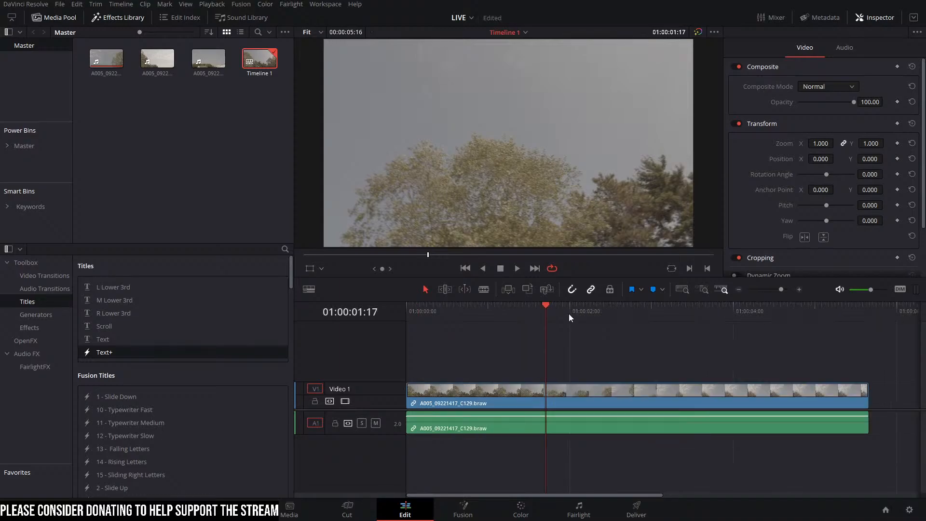
{"action": "left_click_drag", "start_coordinate": [569, 314], "coordinate": [363, 415]}
{"action": "left_click_drag", "start_coordinate": [420, 414], "coordinate": [577, 427]}
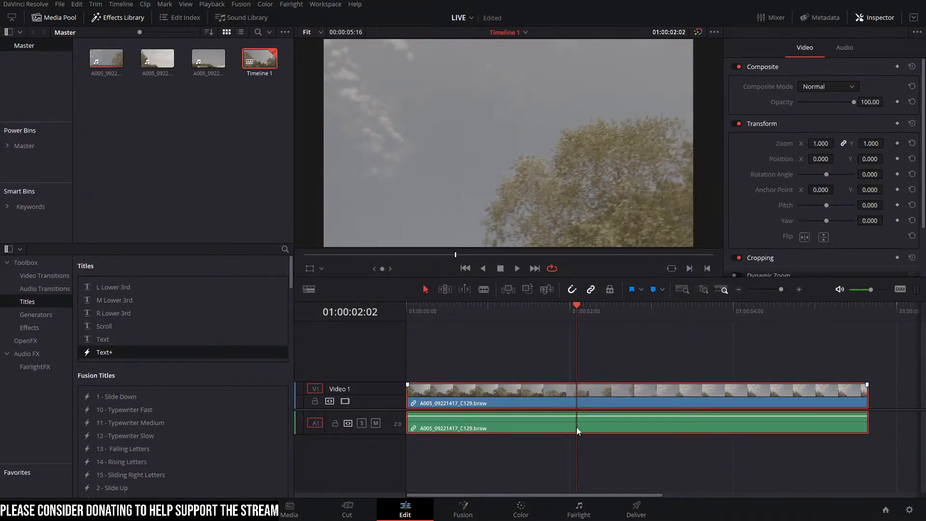
Step: Switch to the Color page, raise node 01's saturation to 90.20, and play the clip to check it
{"action": "left_click", "coordinate": [518, 510]}
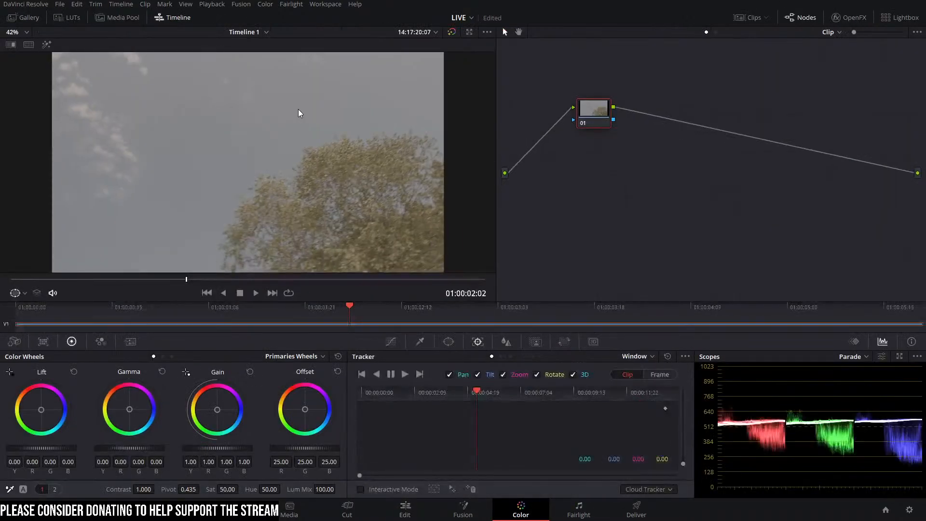
{"action": "left_click_drag", "start_coordinate": [588, 120], "coordinate": [604, 170]}
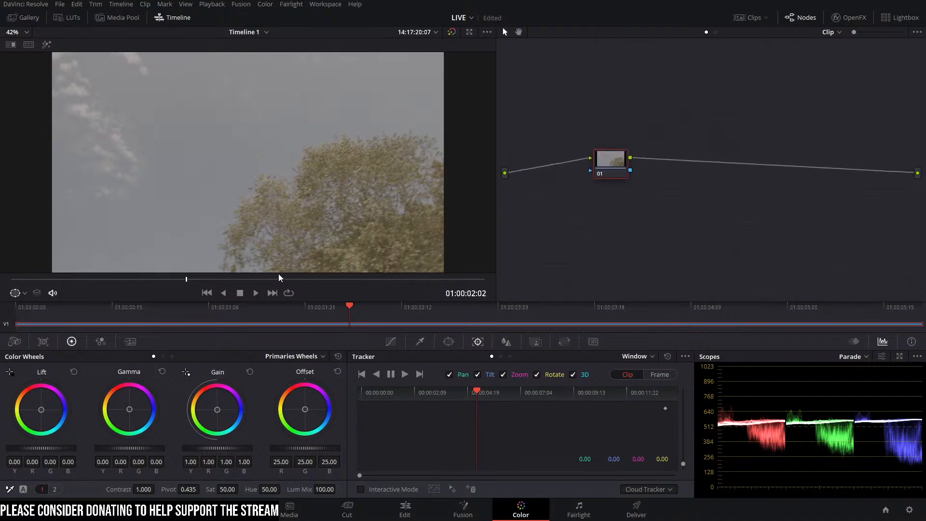
{"action": "left_click", "coordinate": [169, 279]}
{"action": "left_click_drag", "start_coordinate": [158, 289], "coordinate": [78, 300]}
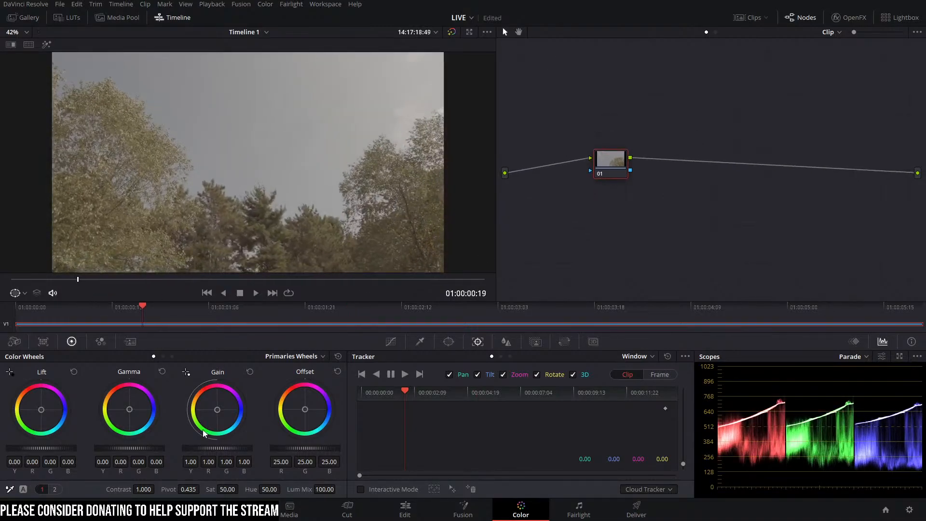
{"action": "left_click_drag", "start_coordinate": [216, 491], "coordinate": [313, 490]}
{"action": "key", "text": "space"}
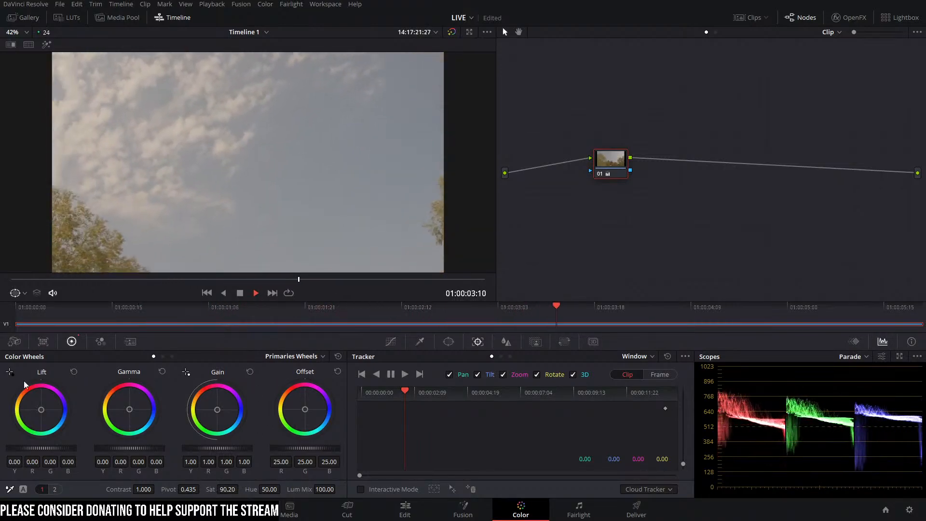
{"action": "key", "text": "space"}
Step: Set Camera Raw to decode using Clip, with white level 1.17 and black level -0.30
{"action": "left_click", "coordinate": [14, 342]}
{"action": "left_click", "coordinate": [82, 387]}
{"action": "left_click", "coordinate": [67, 423]}
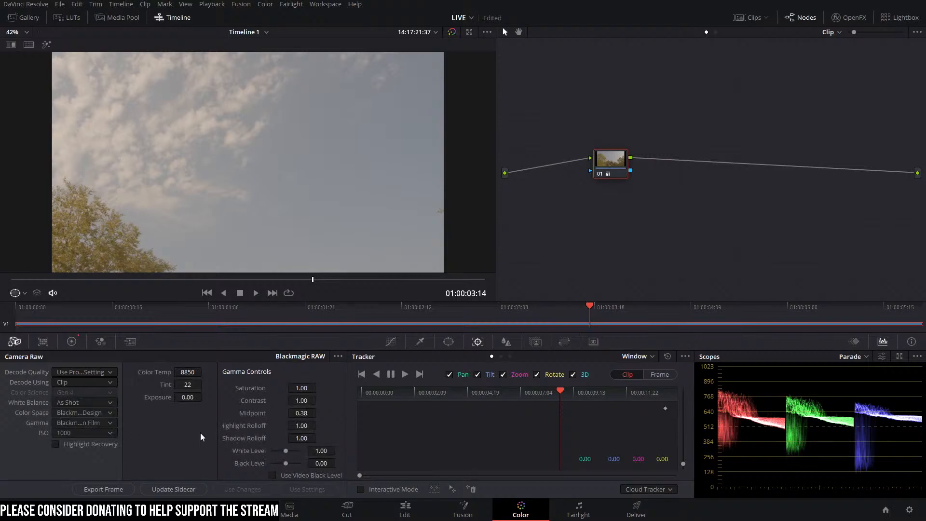
{"action": "left_click_drag", "start_coordinate": [286, 455], "coordinate": [282, 467]}
Step: Refine the Camera Raw white level to 1.20 and black level to -0.20, checking the clip from its beginning
{"action": "left_click_drag", "start_coordinate": [313, 280], "coordinate": [14, 280]}
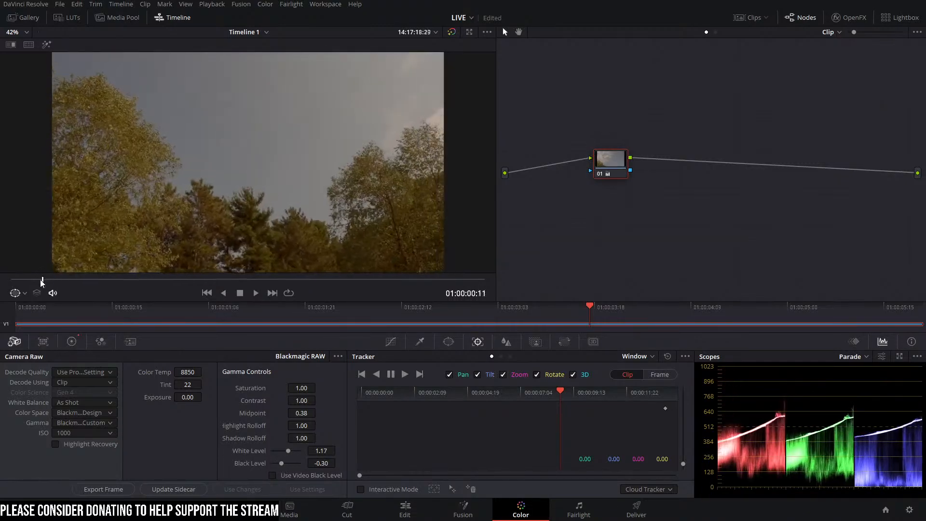
{"action": "left_click_drag", "start_coordinate": [282, 468], "coordinate": [287, 454]}
{"action": "key", "text": "space"}
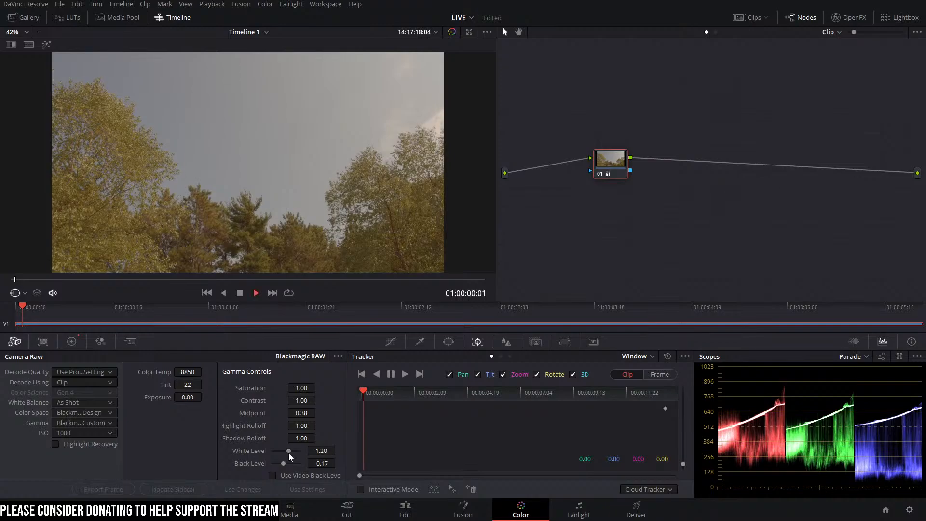
{"action": "key", "text": "space"}
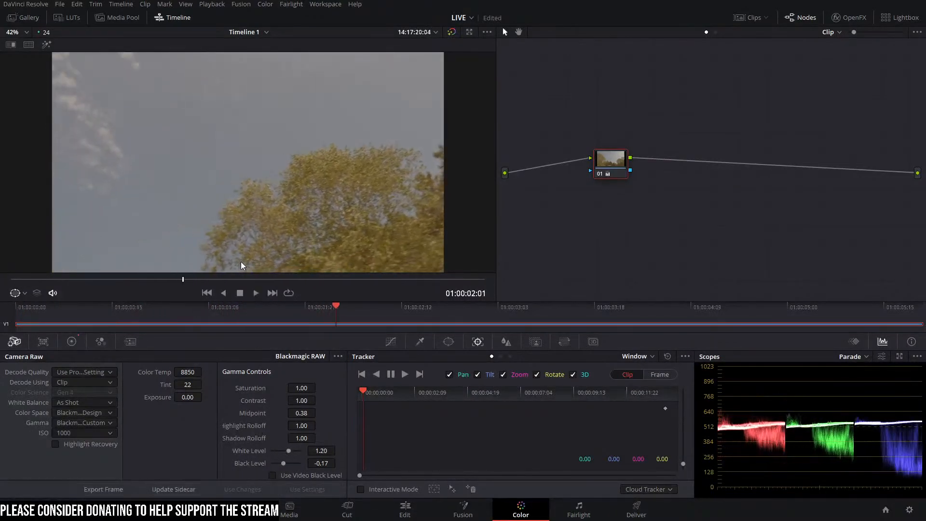
{"action": "left_click_drag", "start_coordinate": [630, 151], "coordinate": [605, 144]}
{"action": "left_click_drag", "start_coordinate": [319, 464], "coordinate": [318, 463]}
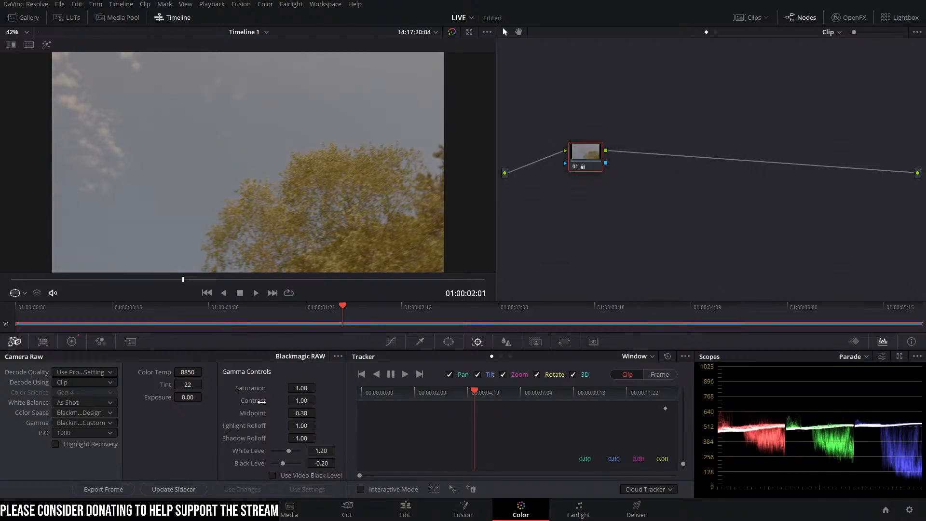
Step: Reduce node 01's saturation to 71.20 in the color wheels and play back the result
{"action": "left_click", "coordinate": [131, 342]}
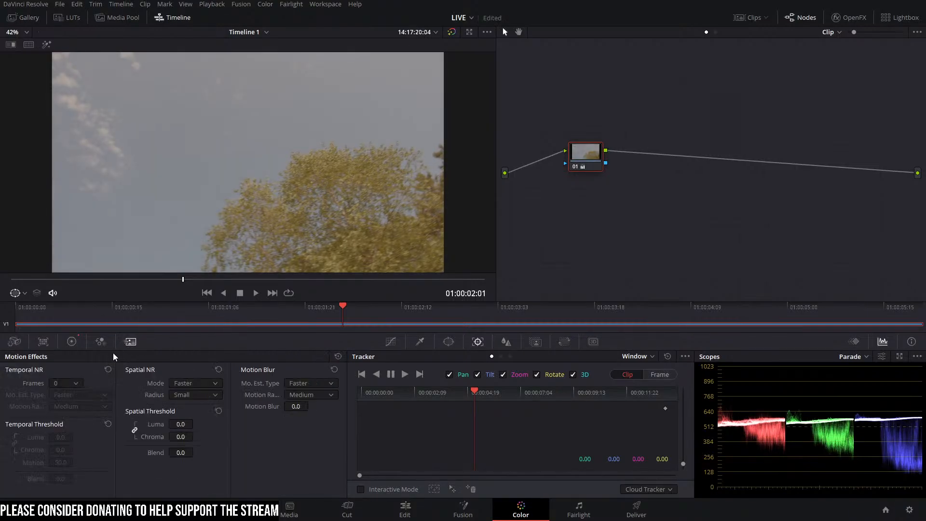
{"action": "left_click", "coordinate": [72, 341]}
{"action": "left_click", "coordinate": [100, 342]}
{"action": "left_click", "coordinate": [73, 341]}
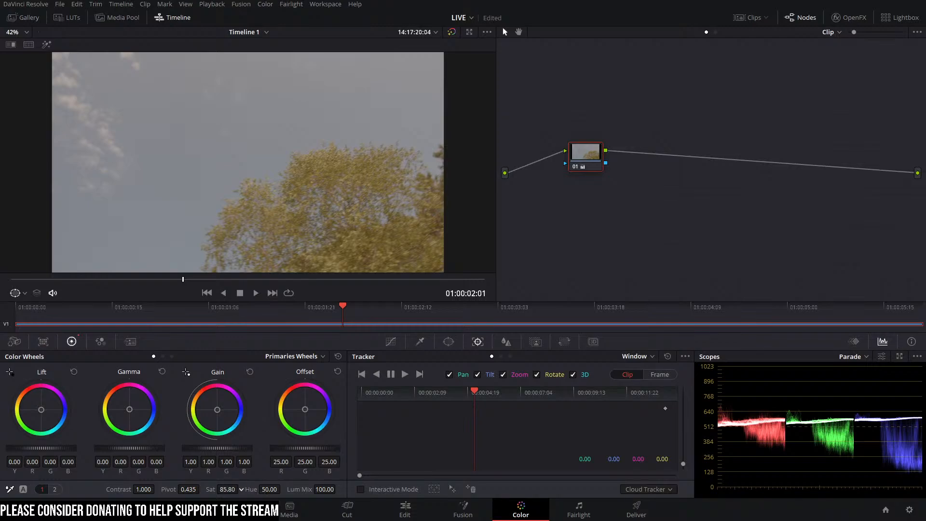
{"action": "left_click_drag", "start_coordinate": [241, 489], "coordinate": [226, 489]}
{"action": "key", "text": "space"}
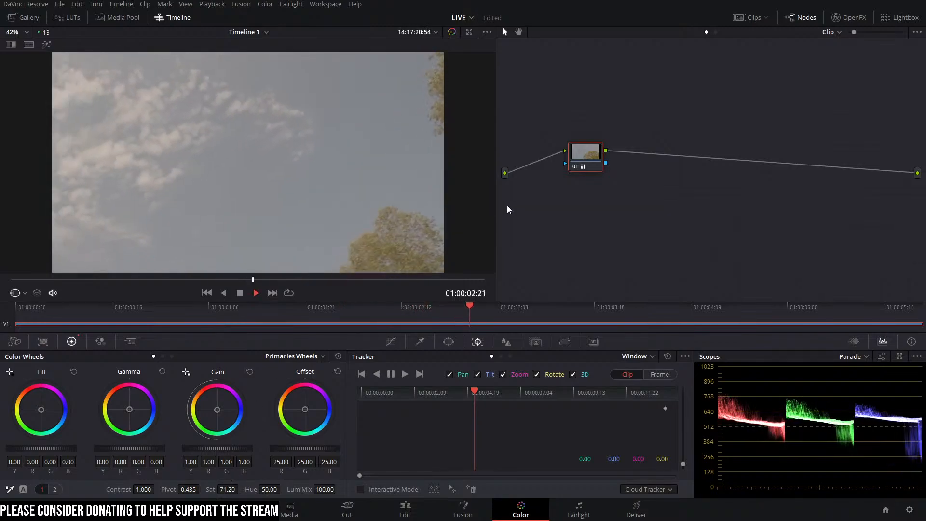
{"action": "key", "text": "space"}
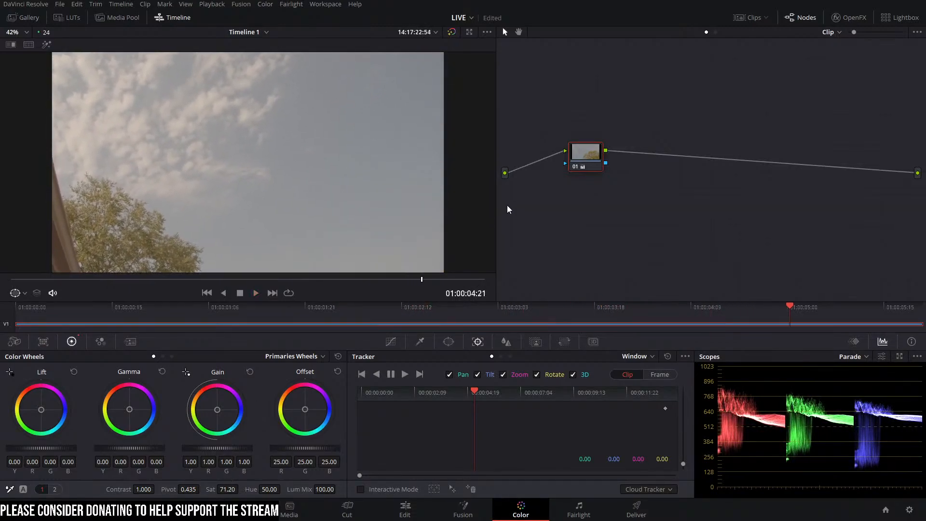
Step: Add a serial node after node 01 and reset node 01's grade
{"action": "left_click_drag", "start_coordinate": [370, 280], "coordinate": [102, 298]}
{"action": "key", "text": "alt+s"}
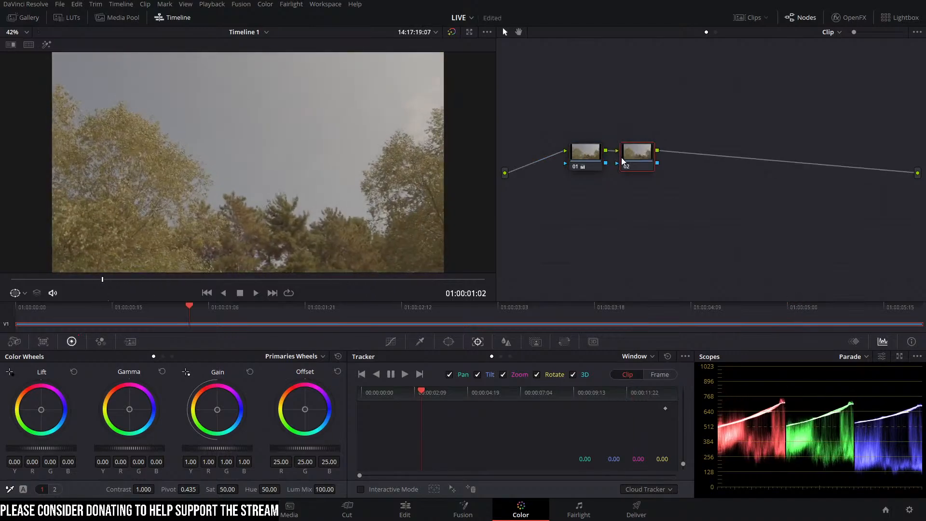
{"action": "left_click", "coordinate": [586, 165]}
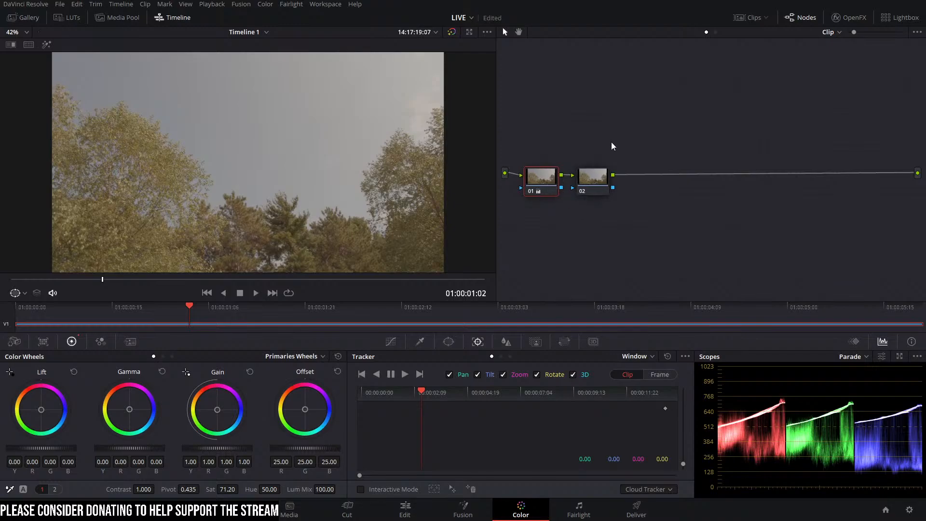
{"action": "right_click", "coordinate": [536, 186]}
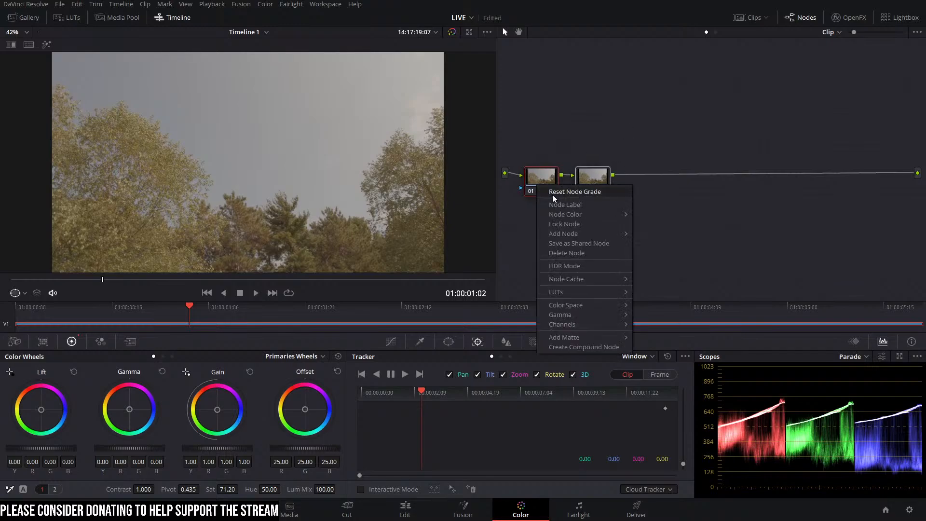
{"action": "left_click", "coordinate": [561, 192]}
Step: Return to the Edit page and convert the video clip on the timeline into a Fusion clip
{"action": "left_click", "coordinate": [404, 518]}
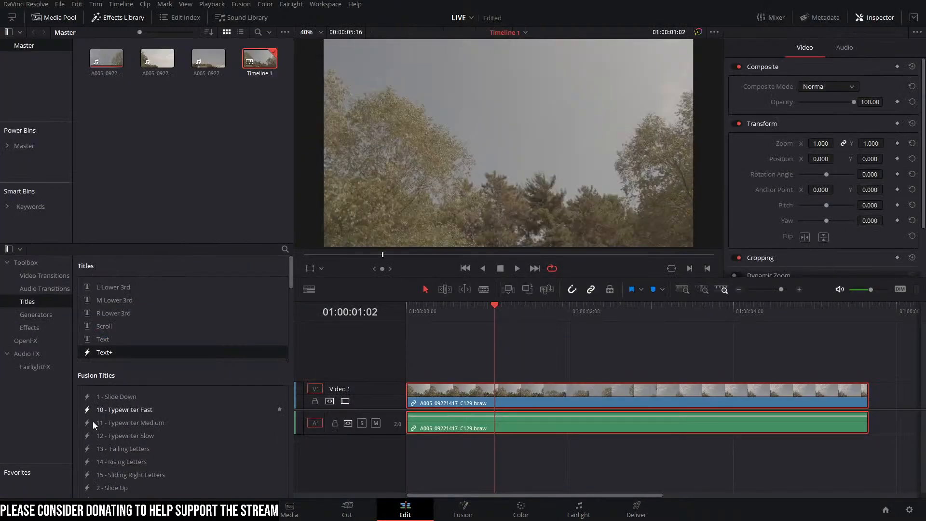
{"action": "left_click_drag", "start_coordinate": [454, 309], "coordinate": [438, 411]}
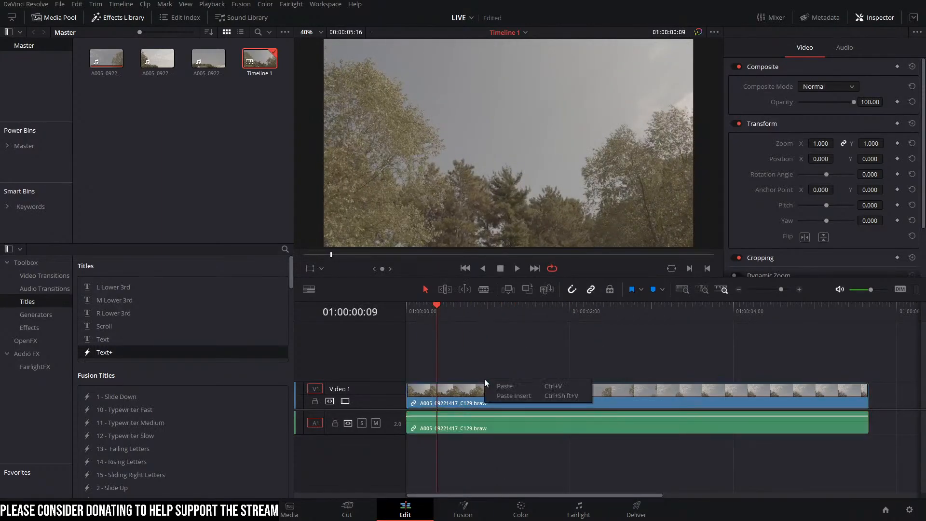
{"action": "right_click", "coordinate": [480, 396]}
{"action": "left_click", "coordinate": [519, 58]}
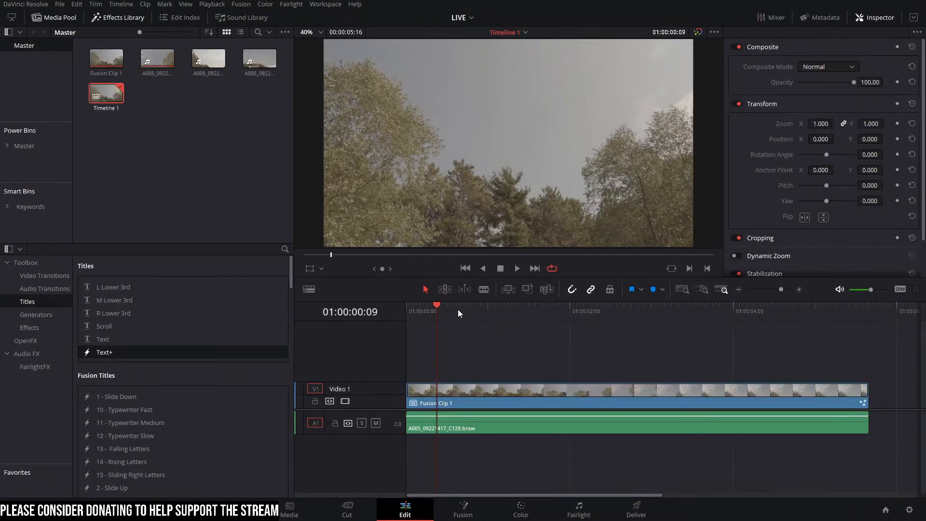
Step: Open the Fusion clip on the Fusion page, go to frame 0, and insert a Camera Tracker node after MediaIn1
{"action": "left_click_drag", "start_coordinate": [459, 308], "coordinate": [474, 482]}
{"action": "left_click", "coordinate": [477, 513]}
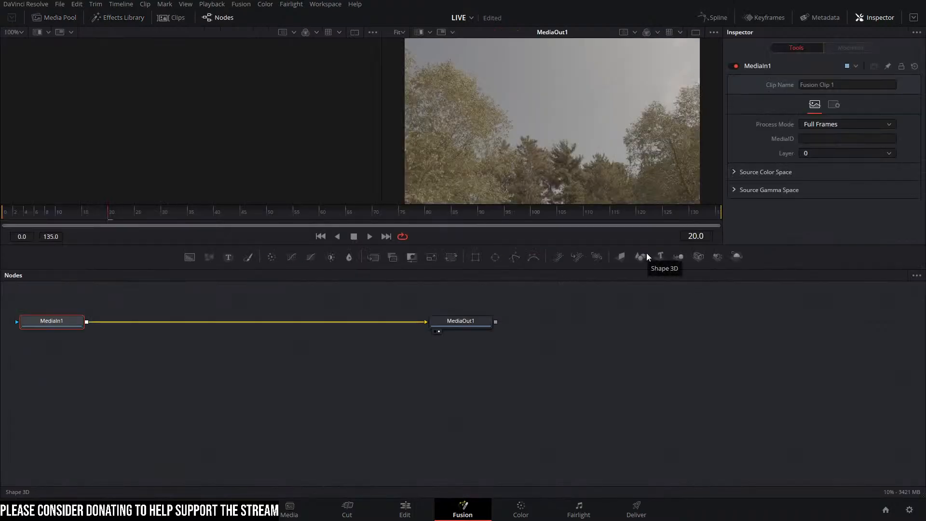
{"action": "left_click_drag", "start_coordinate": [60, 212], "coordinate": [2, 217]}
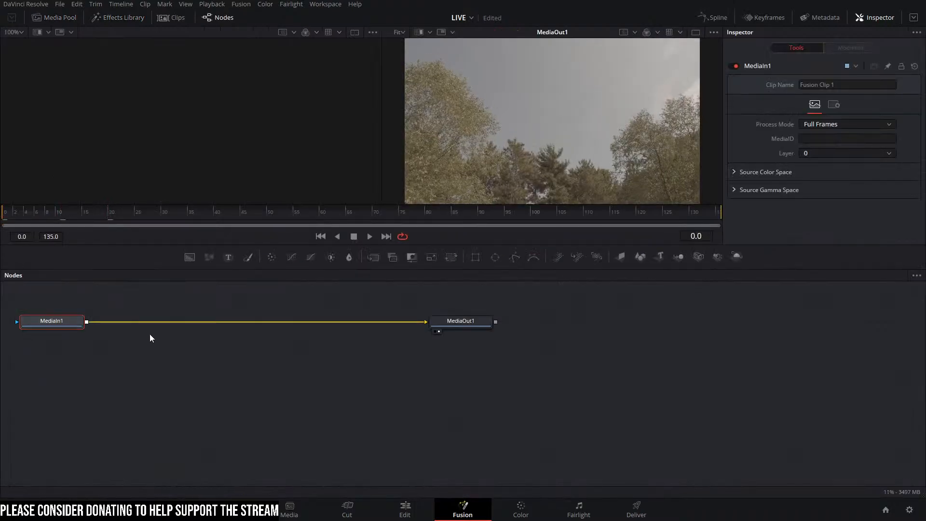
{"action": "key", "text": "shift+space"}
{"action": "type", "text": "camera"}
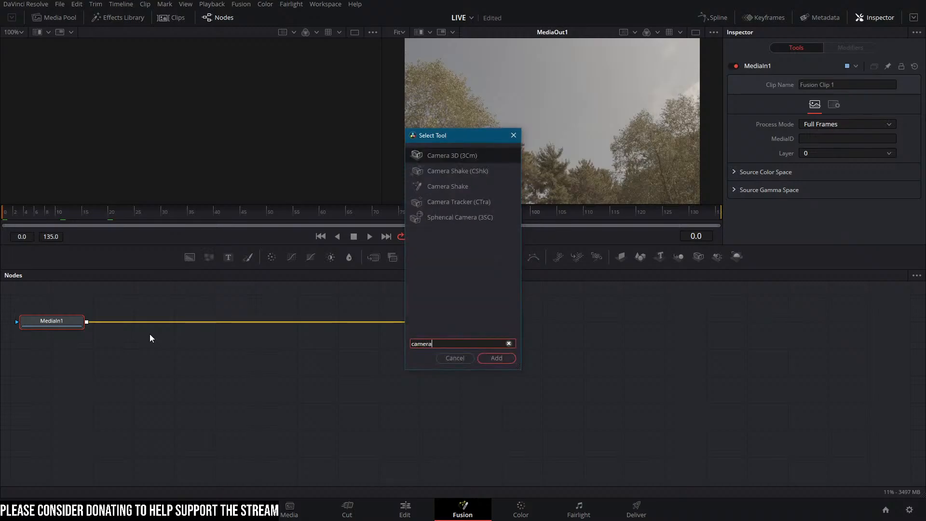
{"action": "key", "text": "Down"}
{"action": "key", "text": "Down"}
{"action": "key", "text": "Down"}
{"action": "key", "text": "Return"}
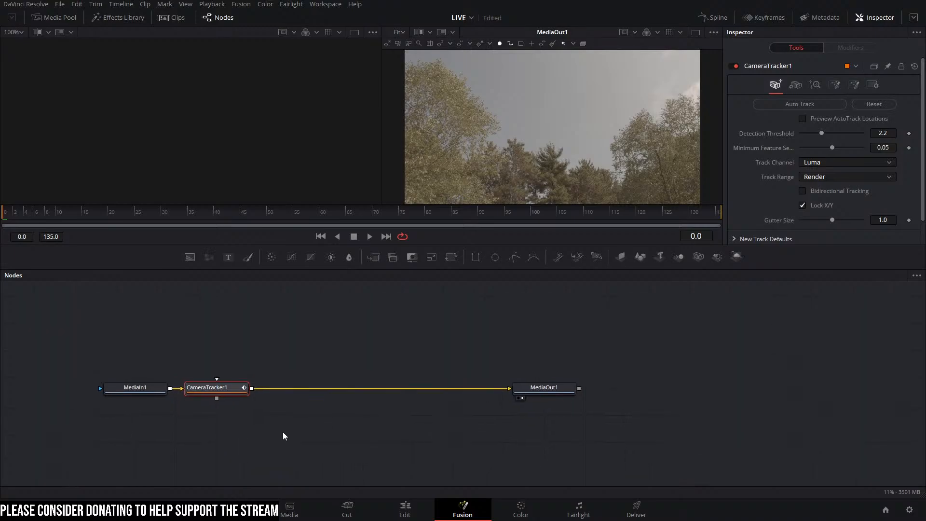
Step: Auto-track the shot with AutoTrack location preview on, minimum feature separation 0.026, and bidirectional tracking enabled
{"action": "left_click", "coordinate": [389, 43]}
{"action": "left_click_drag", "start_coordinate": [629, 113], "coordinate": [605, 114]}
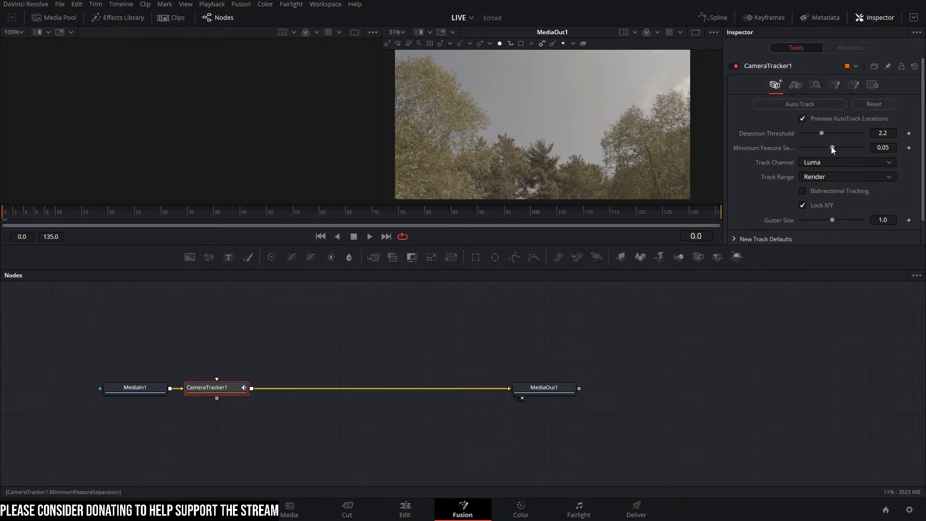
{"action": "left_click_drag", "start_coordinate": [831, 148], "coordinate": [817, 148]}
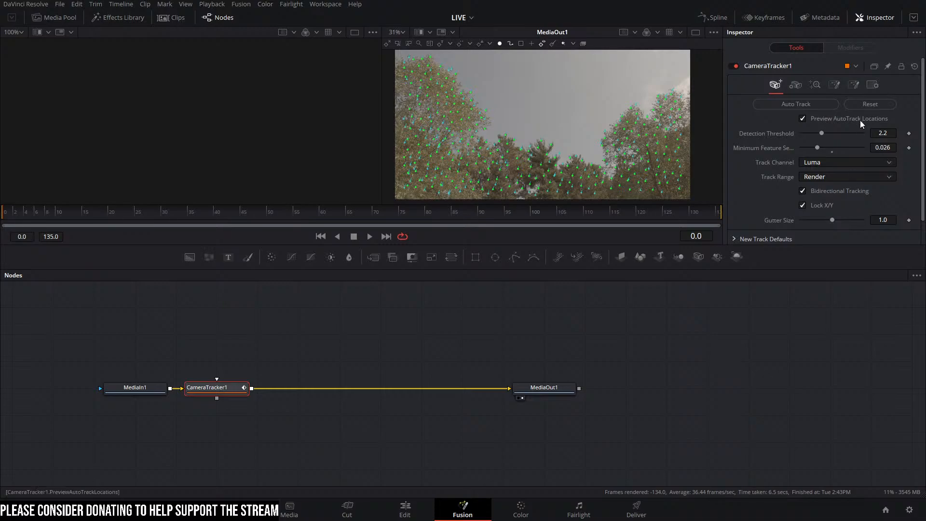
Step: Look through the Camera Tracker's solve options and its camera lens and film gate settings
{"action": "left_click", "coordinate": [825, 82]}
{"action": "left_click", "coordinate": [807, 85]}
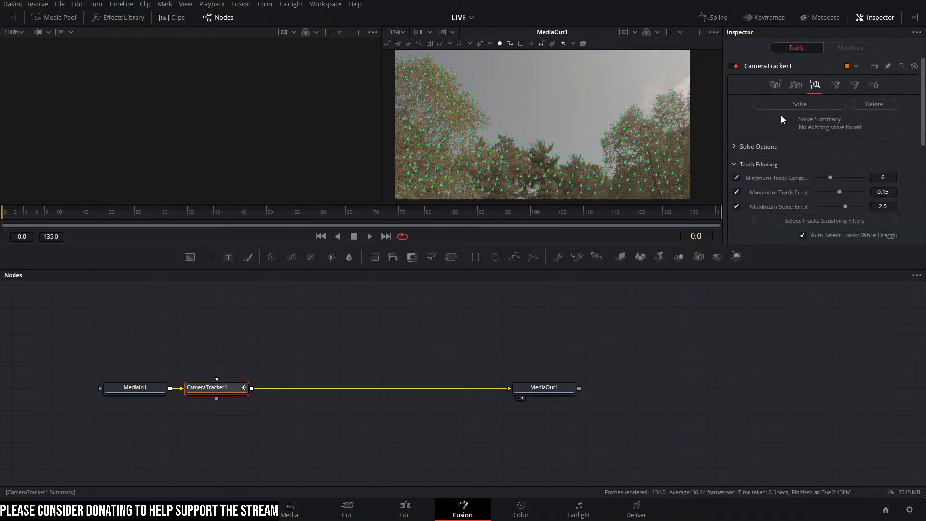
{"action": "left_click", "coordinate": [796, 86]}
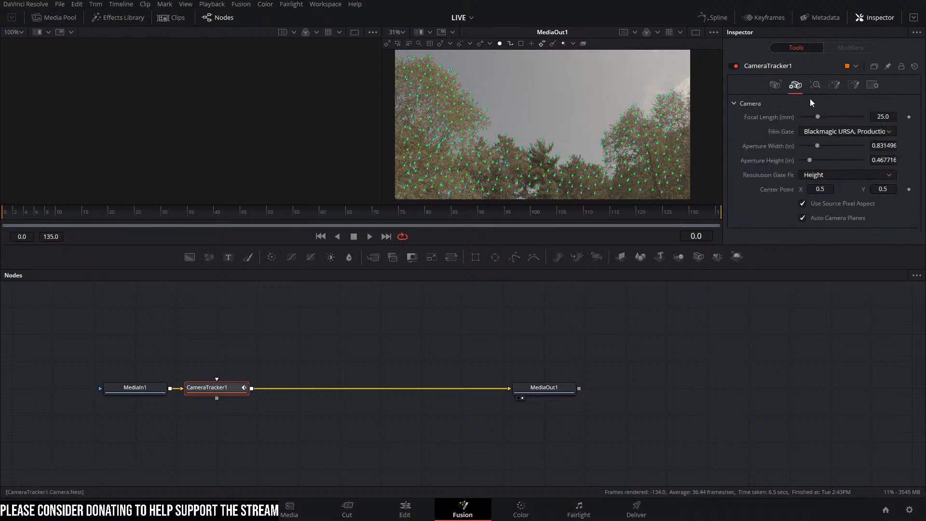
Step: Show the camera metadata of the source clip A005_09221417_C129.braw from the media pool
{"action": "left_click", "coordinate": [130, 387]}
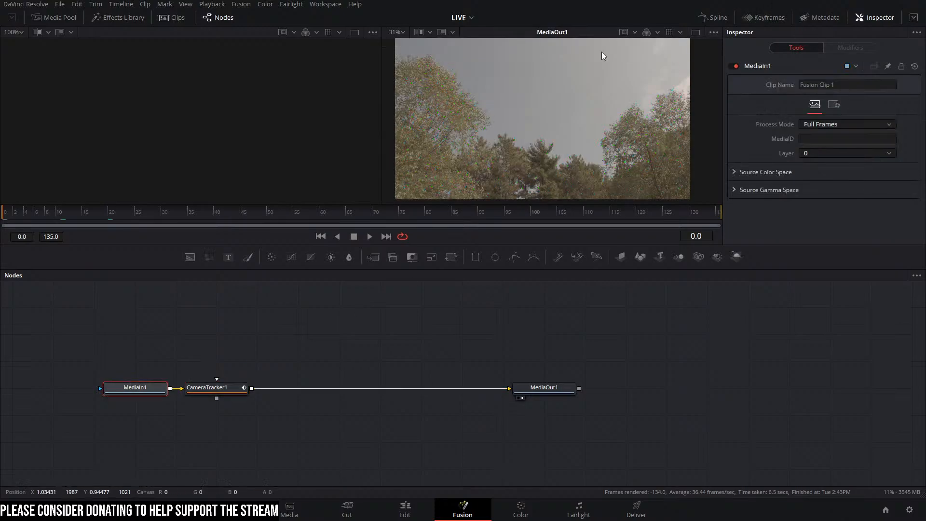
{"action": "left_click", "coordinate": [70, 21]}
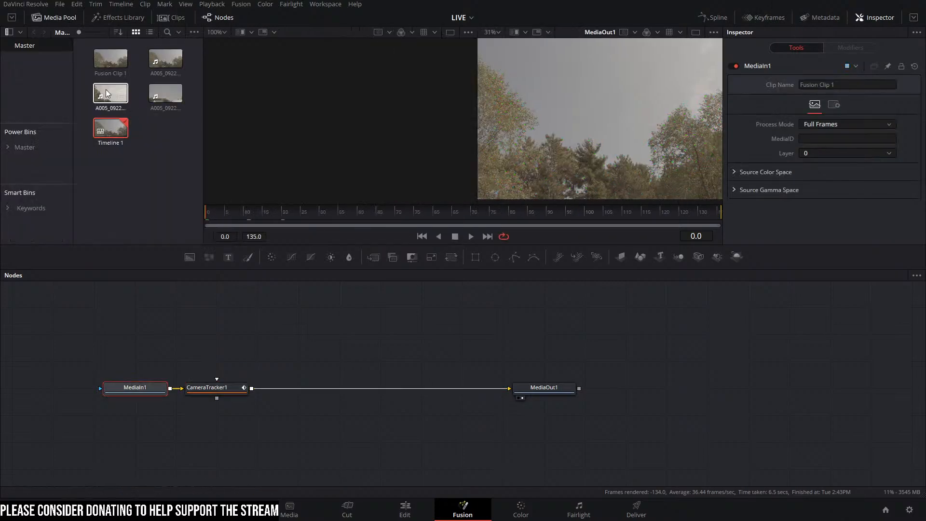
{"action": "left_click", "coordinate": [103, 59]}
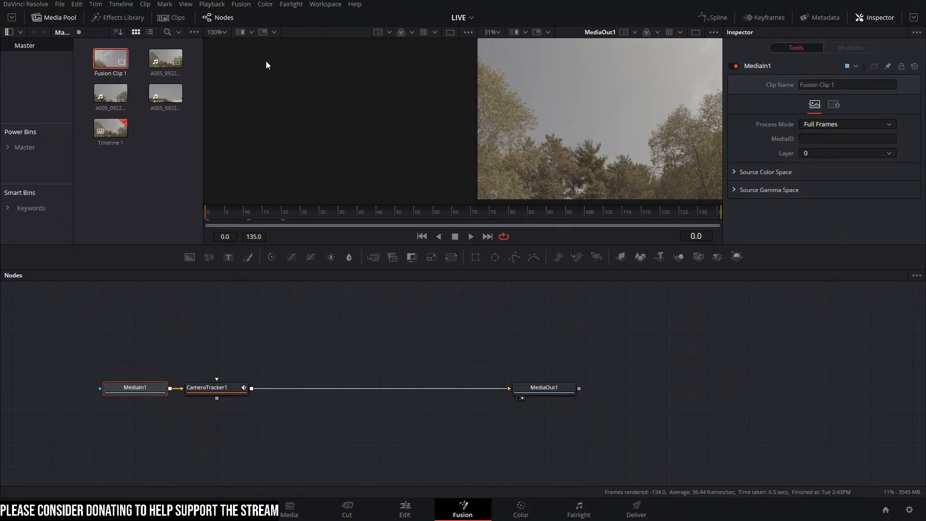
{"action": "left_click", "coordinate": [162, 56]}
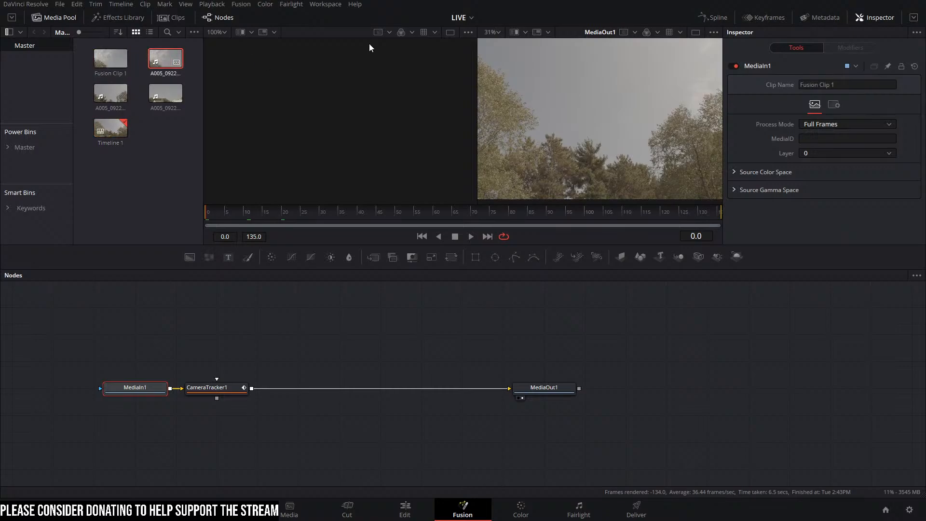
{"action": "left_click", "coordinate": [817, 18]}
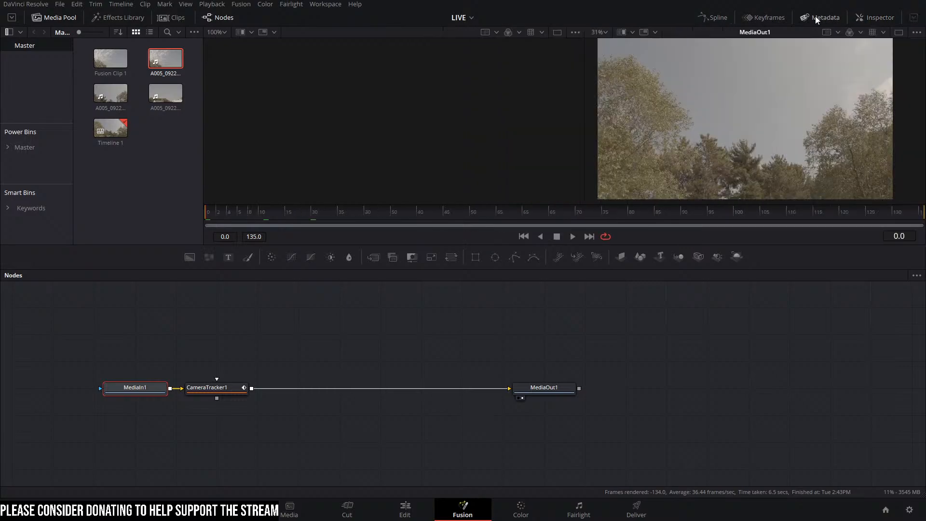
{"action": "scroll", "coordinate": [865, 151], "scroll_direction": "up", "scroll_amount": 3}
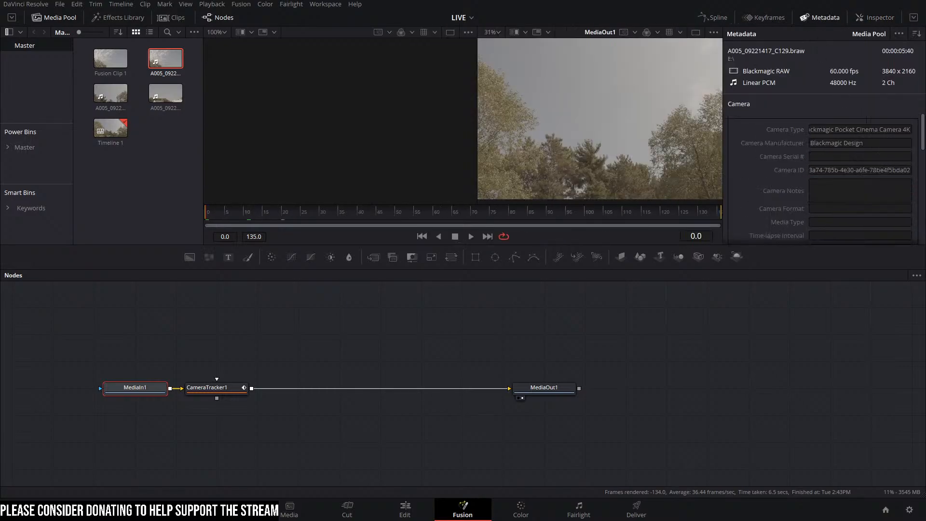
{"action": "left_click", "coordinate": [915, 34]}
{"action": "left_click", "coordinate": [875, 78]}
Step: Examine the source clip's camera metadata for the camera model, lens and focal length
{"action": "scroll", "coordinate": [820, 179], "scroll_direction": "down", "scroll_amount": 5}
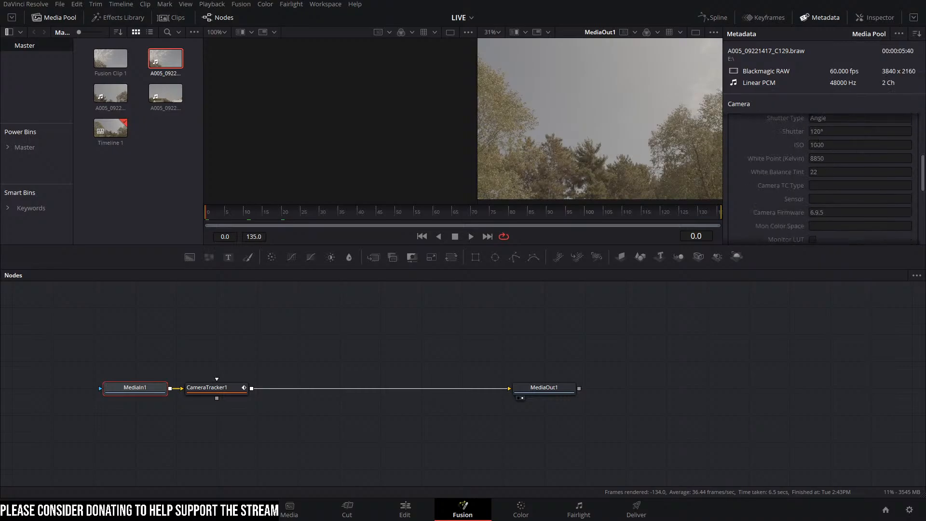
{"action": "scroll", "coordinate": [828, 164], "scroll_direction": "up", "scroll_amount": 2}
{"action": "scroll", "coordinate": [820, 146], "scroll_direction": "down", "scroll_amount": 4}
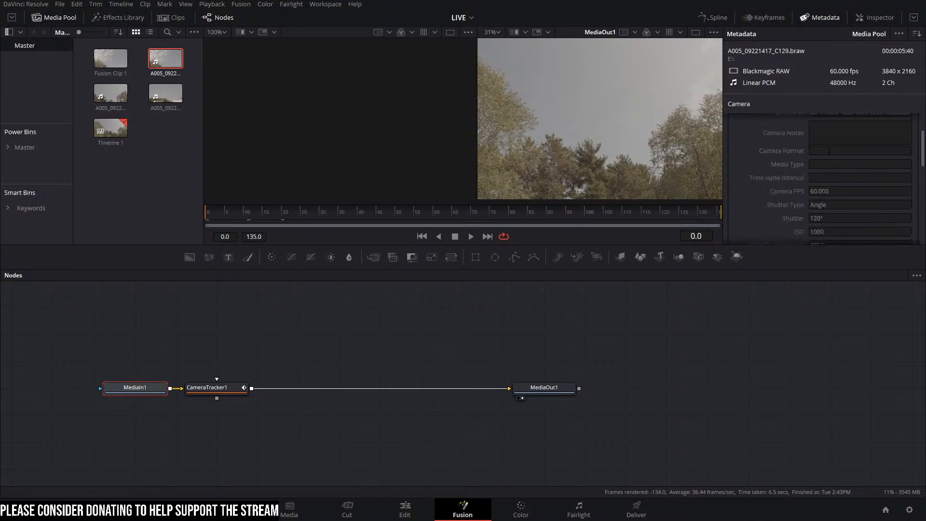
{"action": "scroll", "coordinate": [823, 188], "scroll_direction": "up", "scroll_amount": 5}
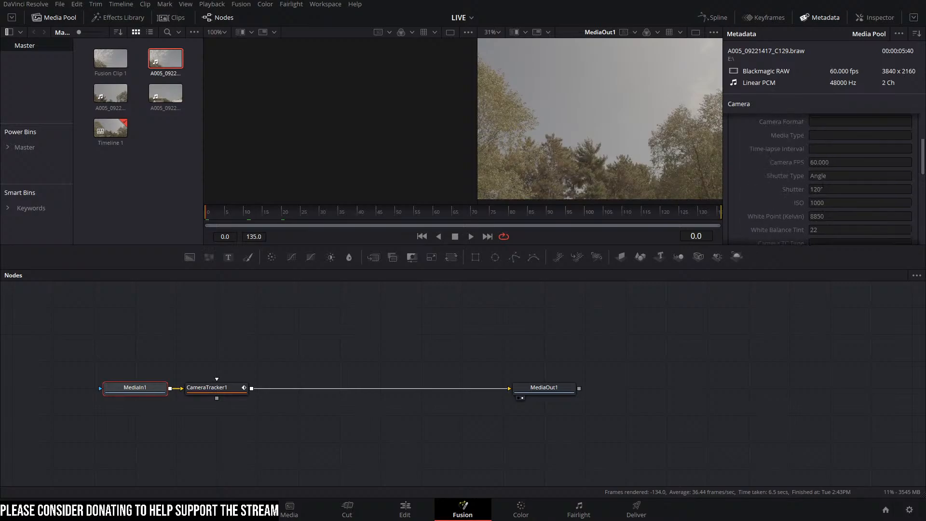
{"action": "scroll", "coordinate": [824, 188], "scroll_direction": "down", "scroll_amount": 6}
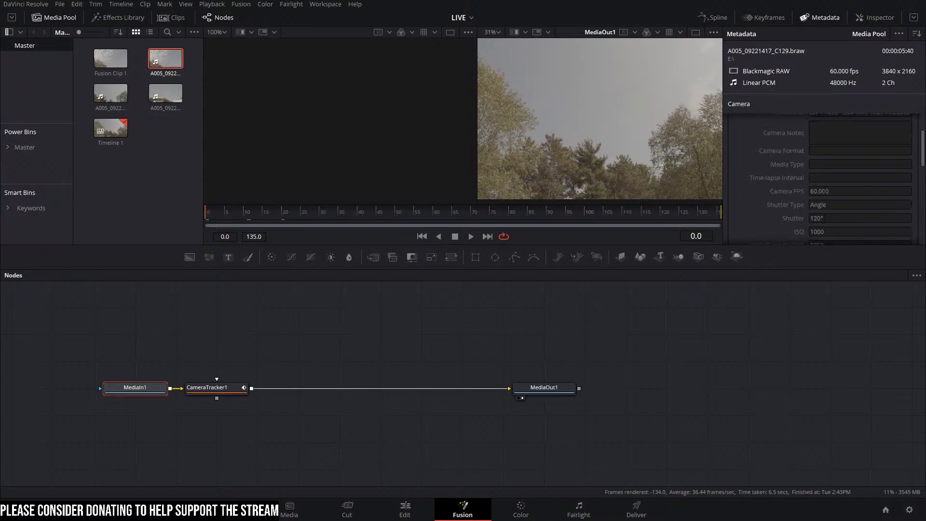
{"action": "scroll", "coordinate": [824, 189], "scroll_direction": "down", "scroll_amount": 5}
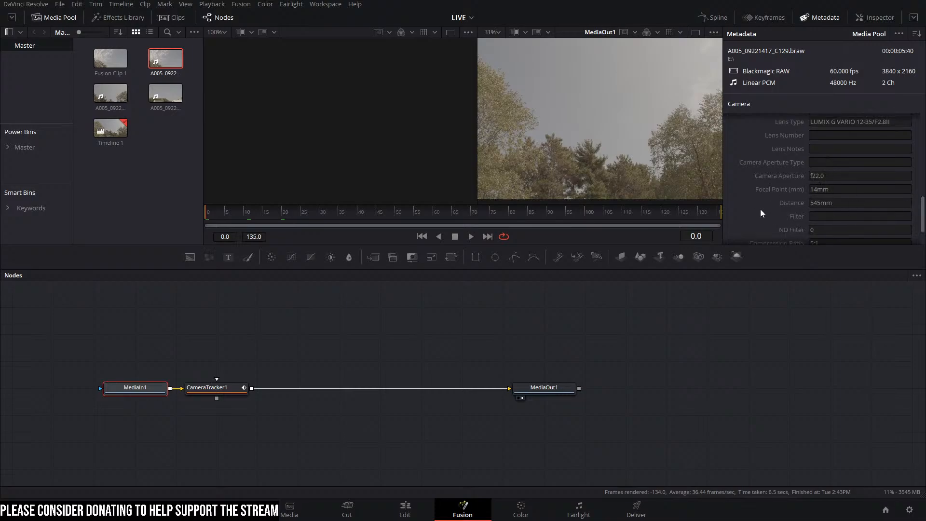
Step: Set the CameraTracker1 focal length to 14 mm to match the clip's metadata, and save the project
{"action": "left_click", "coordinate": [210, 388]}
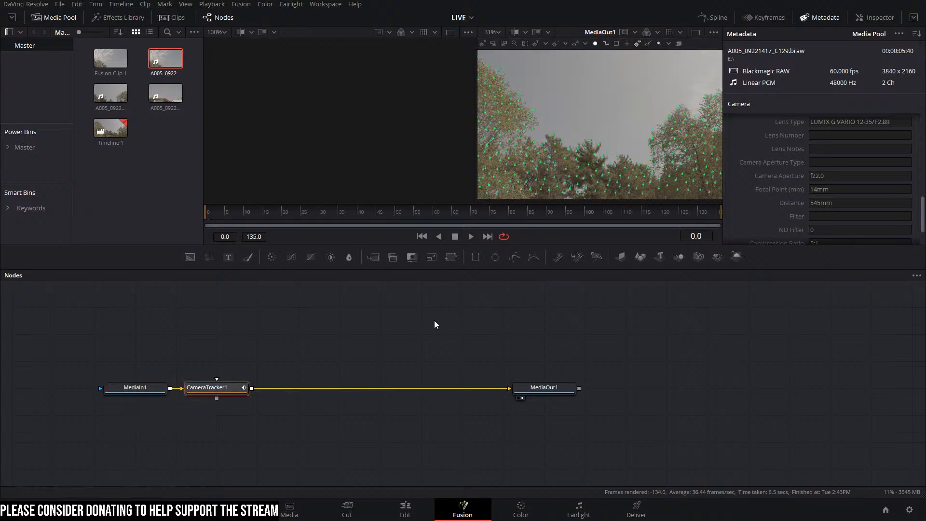
{"action": "left_click", "coordinate": [860, 17]}
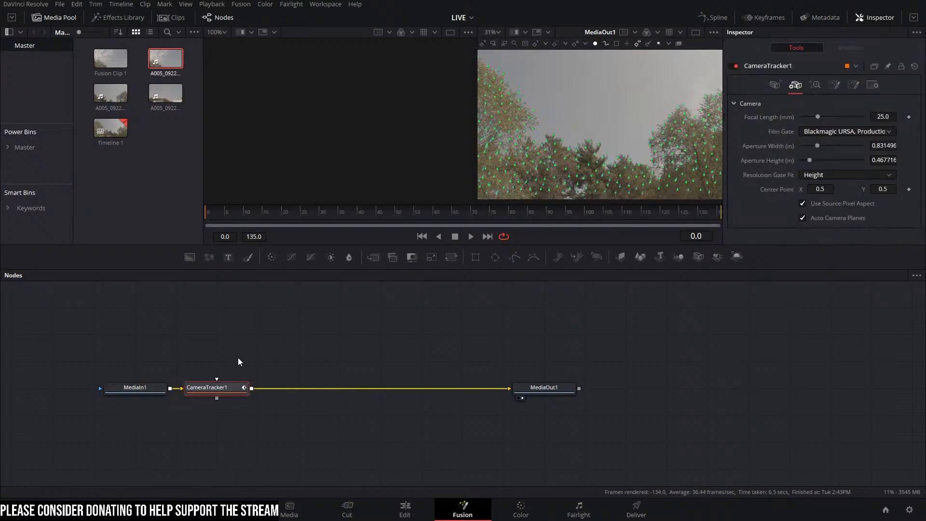
{"action": "left_click", "coordinate": [822, 17]}
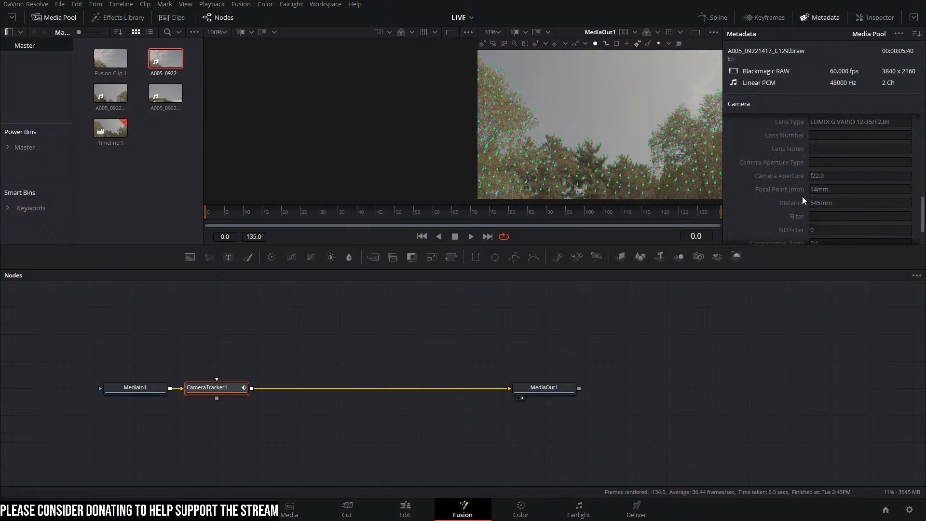
{"action": "left_click", "coordinate": [873, 20]}
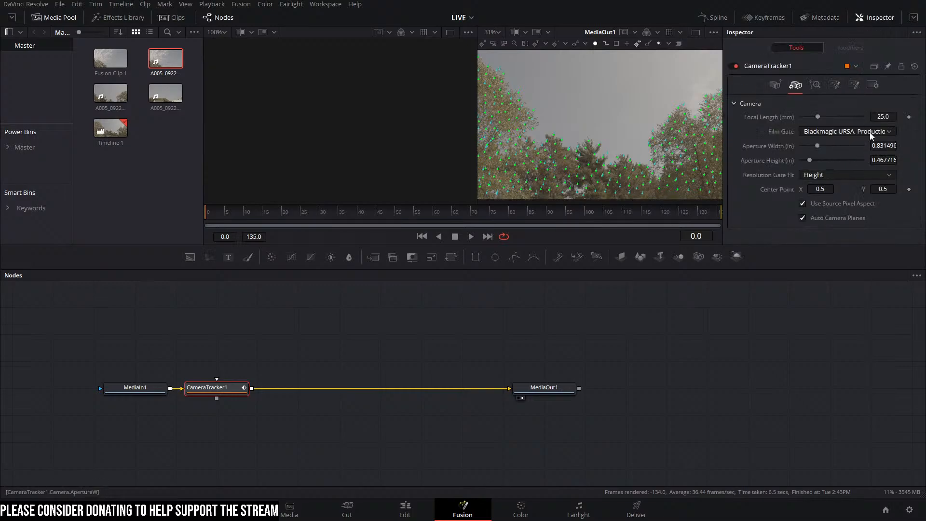
{"action": "type", "text": "14"}
{"action": "key", "text": "Tab"}
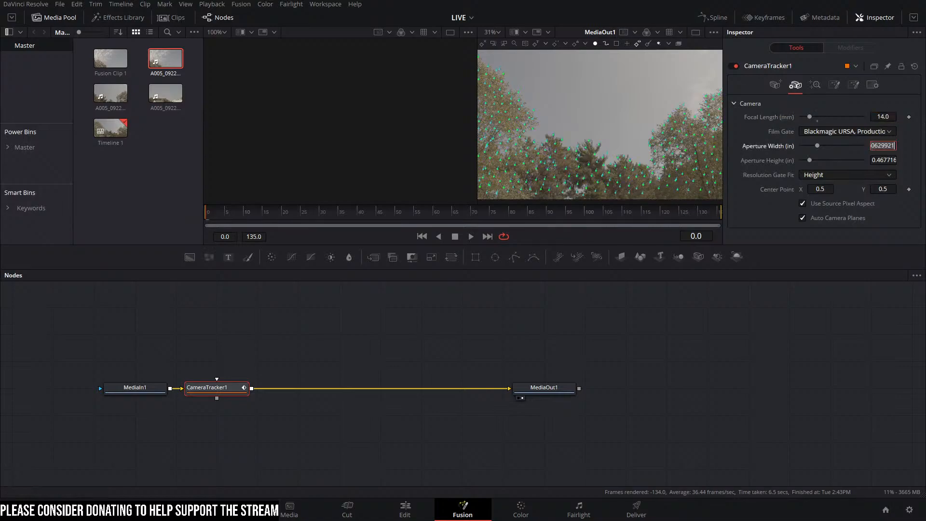
{"action": "left_click", "coordinate": [743, 347]}
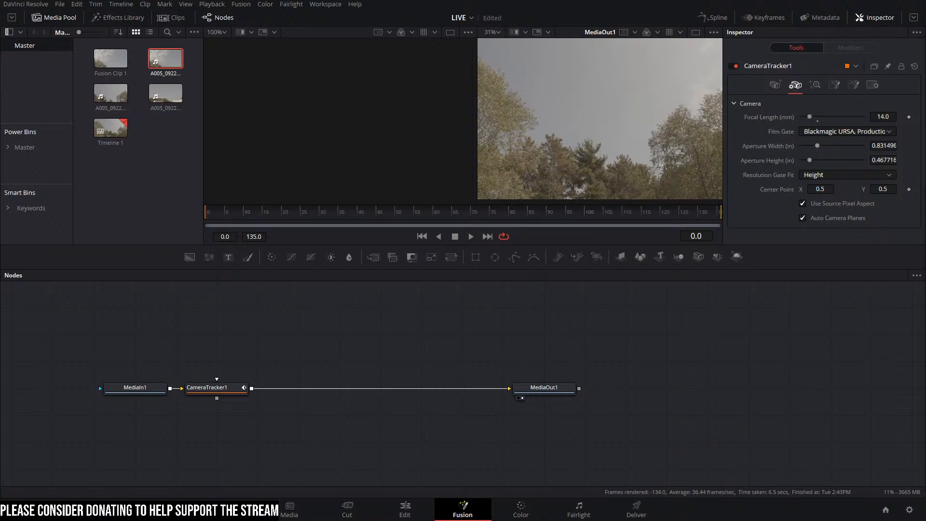
{"action": "key", "text": "ctrl+s"}
Step: Set the Camera Tracker's film gate to Blackmagic Pocket Cinema 4K
{"action": "scroll", "coordinate": [566, 89], "scroll_direction": "down", "scroll_amount": 3}
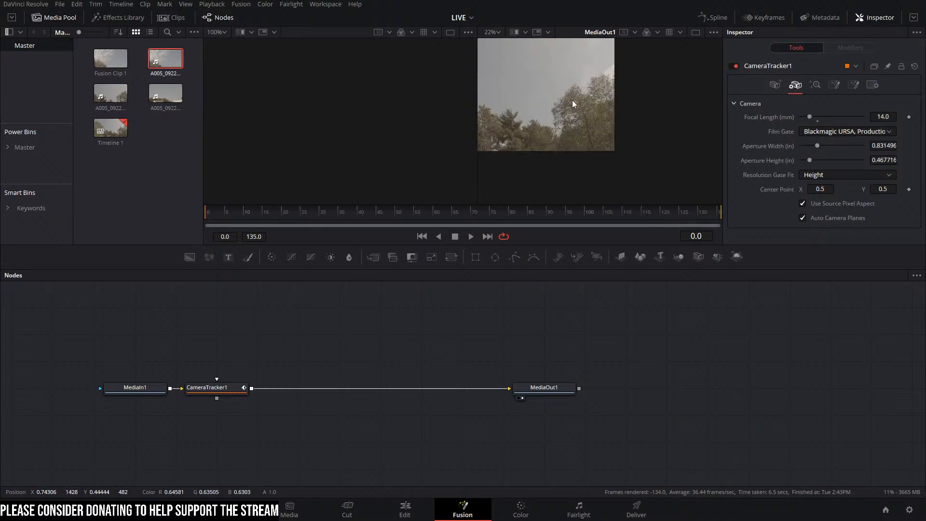
{"action": "left_click", "coordinate": [820, 131]}
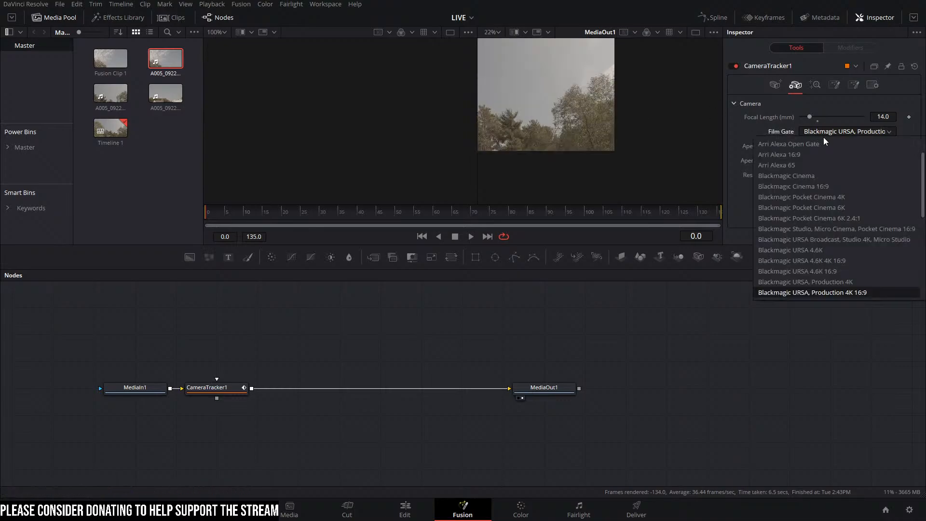
{"action": "left_click", "coordinate": [837, 198]}
{"action": "scroll", "coordinate": [583, 113], "scroll_direction": "down", "scroll_amount": 2}
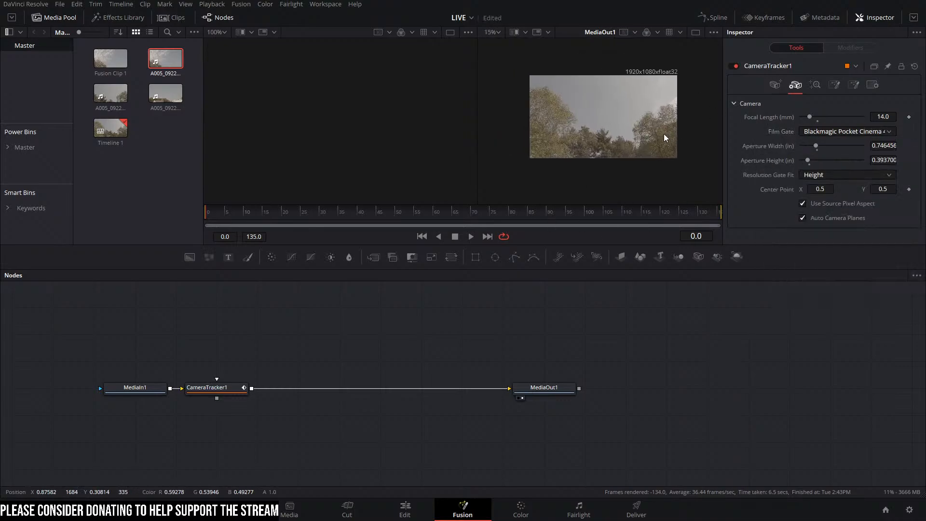
{"action": "scroll", "coordinate": [664, 137], "scroll_direction": "up", "scroll_amount": 2}
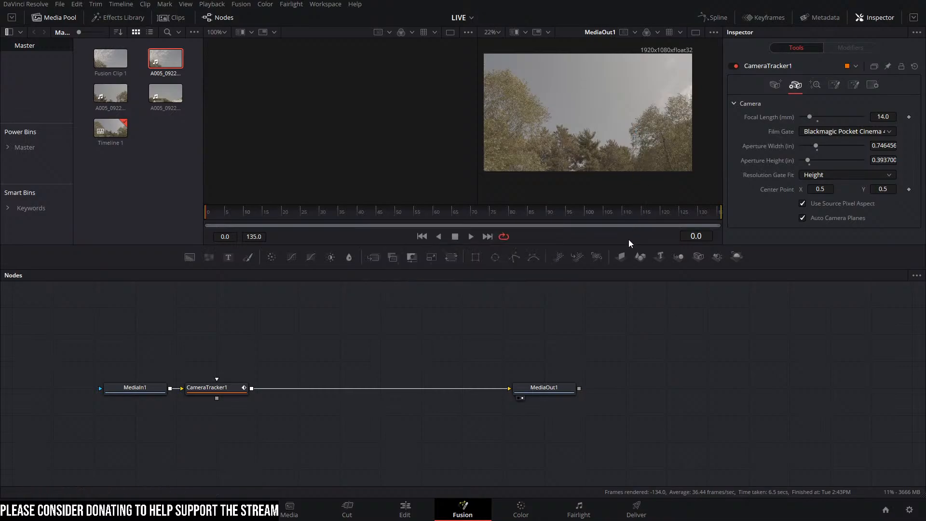
Step: Make the viewer area taller and hide the media pool
{"action": "left_click_drag", "start_coordinate": [629, 244], "coordinate": [629, 286]}
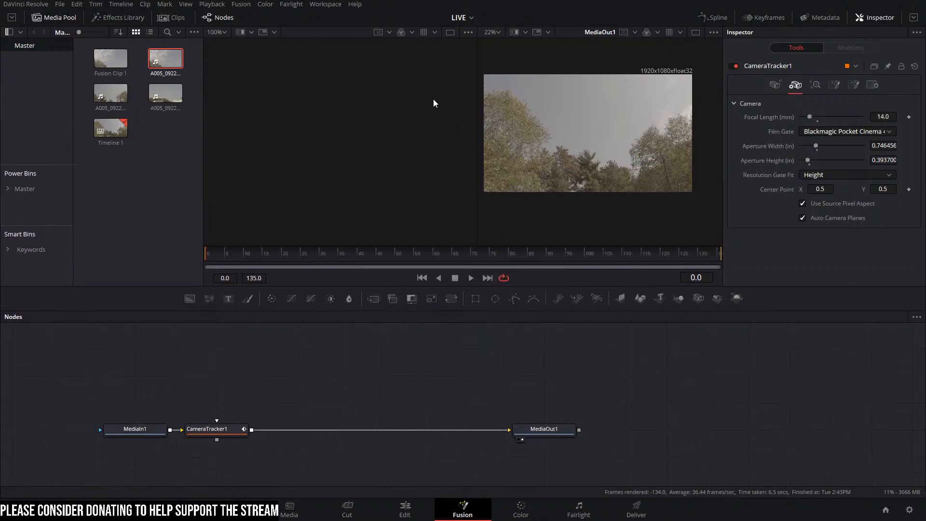
{"action": "left_click", "coordinate": [42, 17]}
{"action": "scroll", "coordinate": [615, 189], "scroll_direction": "up", "scroll_amount": 3}
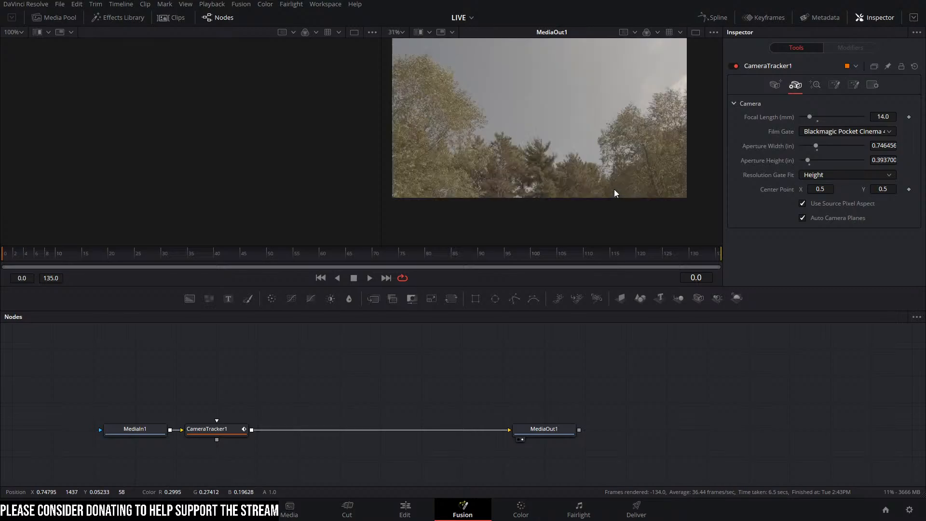
Step: Run the camera solve on the tracked shot with the current track filtering settings, and save the project
{"action": "left_click", "coordinate": [815, 85]}
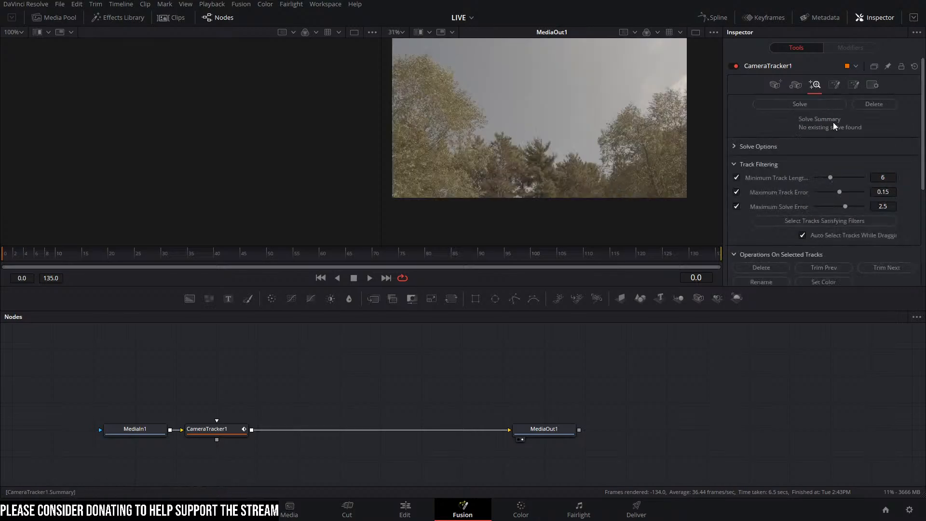
{"action": "left_click", "coordinate": [799, 104]}
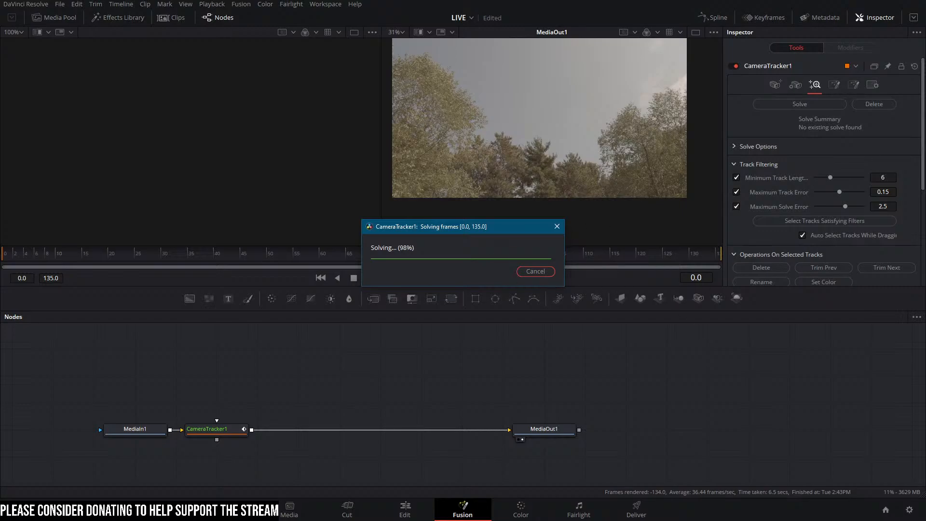
{"action": "left_click_drag", "start_coordinate": [504, 234], "coordinate": [498, 303]}
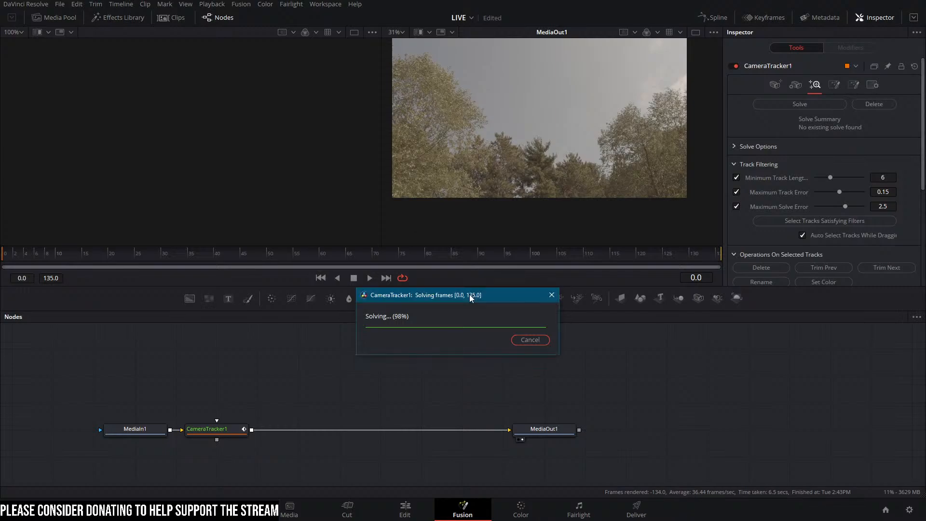
{"action": "left_click_drag", "start_coordinate": [471, 298], "coordinate": [463, 251]}
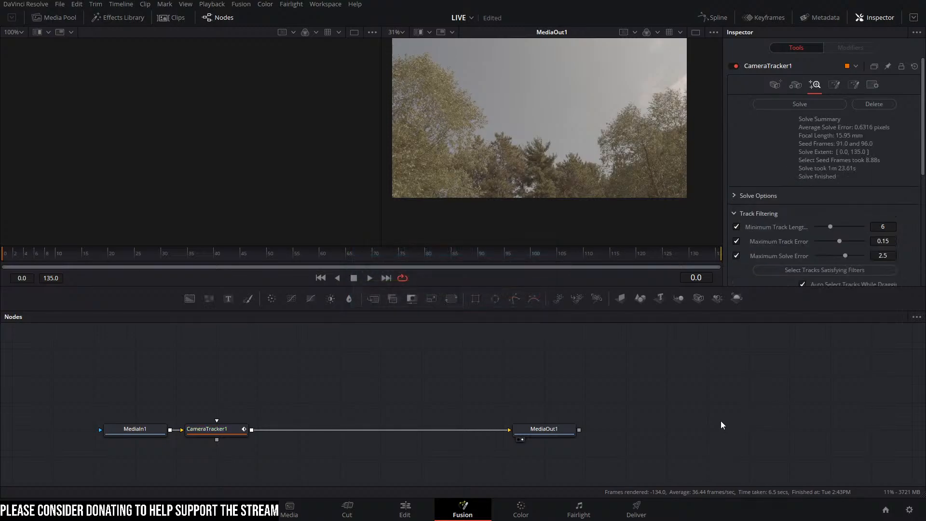
{"action": "key", "text": "ctrl+s"}
Step: Scrub through the shot with CameraTracker1 selected to review the solved tracks
{"action": "left_click_drag", "start_coordinate": [112, 260], "coordinate": [343, 260]}
{"action": "left_click", "coordinate": [200, 431]}
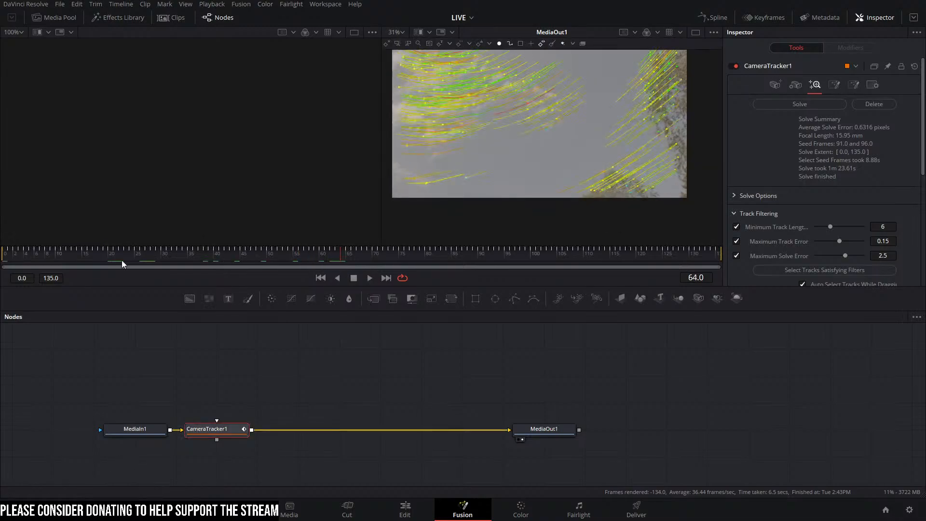
{"action": "left_click_drag", "start_coordinate": [122, 260], "coordinate": [470, 257]}
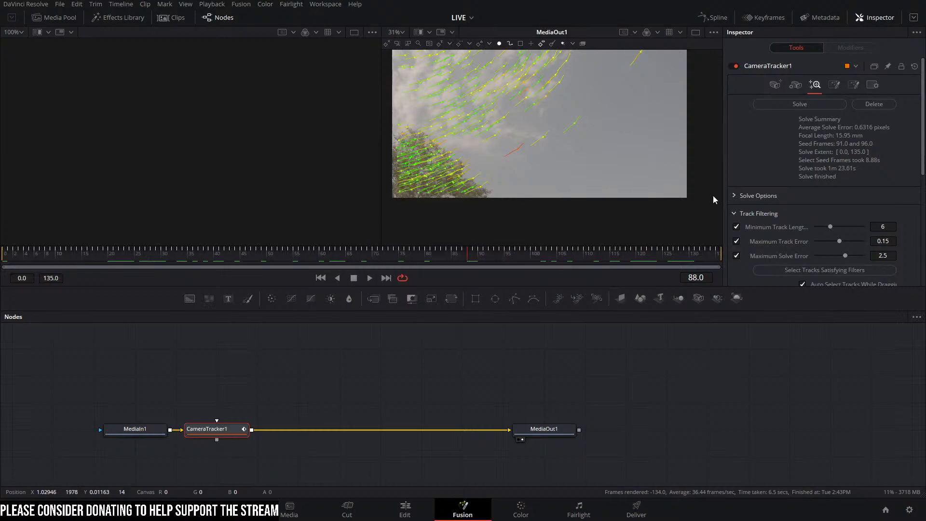
Step: Export the solve as 3D scene nodes, feed the CameraTracker1 renderer into MediaOut1, and arrange the nodes
{"action": "left_click", "coordinate": [833, 85]}
{"action": "left_click", "coordinate": [773, 104]}
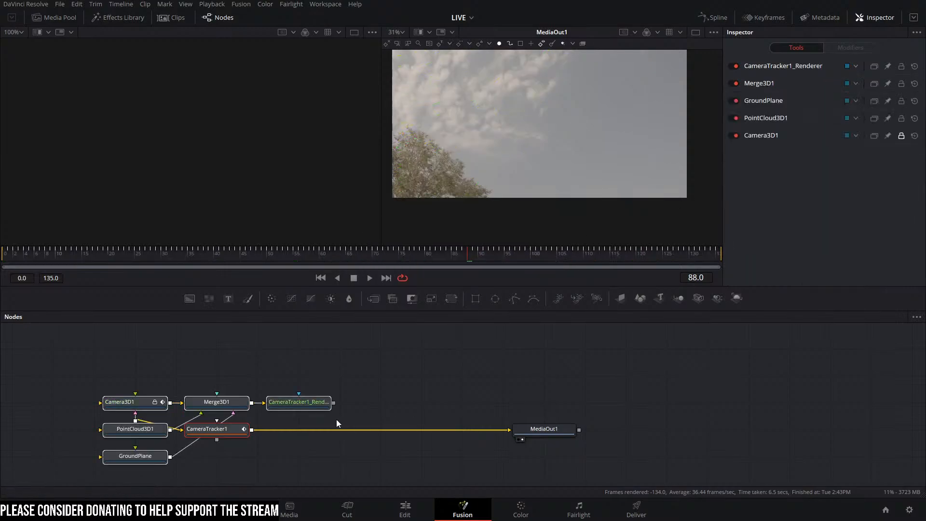
{"action": "left_click_drag", "start_coordinate": [283, 401], "coordinate": [584, 355]}
{"action": "left_click", "coordinate": [388, 349]}
Step: Display the Merge3D1 scene in the empty viewer so that the camera, point cloud and ground plane fit
{"action": "left_click", "coordinate": [327, 356]}
{"action": "key", "text": "1"}
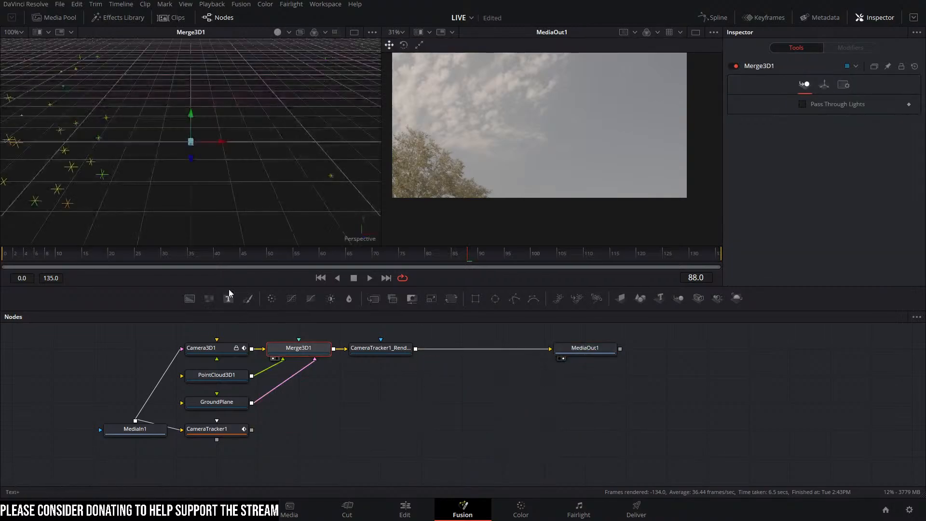
{"action": "scroll", "coordinate": [186, 165], "scroll_direction": "down", "scroll_amount": 3}
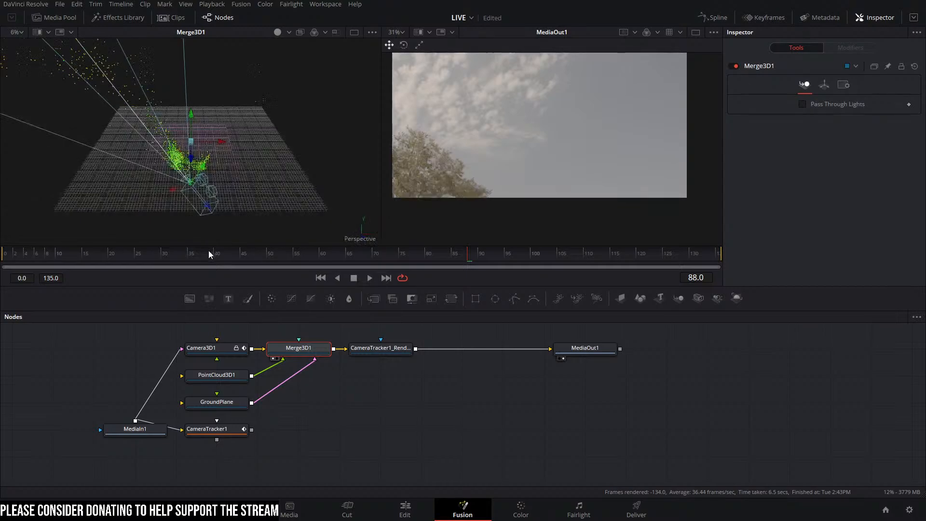
Step: Play the shot from frame 0 and examine the tracked camera and point cloud from several angles
{"action": "left_click_drag", "start_coordinate": [209, 252], "coordinate": [1, 268]}
{"action": "key", "text": "space"}
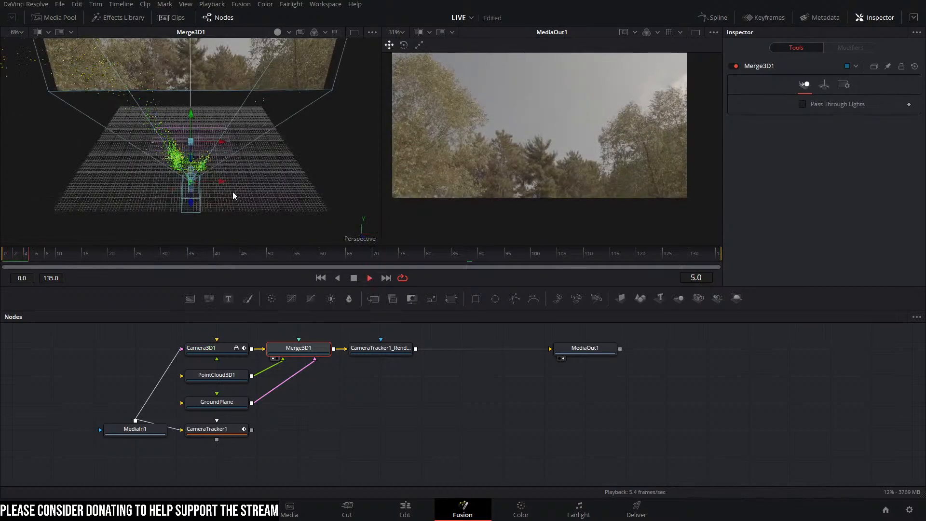
{"action": "left_click_drag", "start_coordinate": [199, 192], "coordinate": [86, 117]}
{"action": "scroll", "coordinate": [251, 143], "scroll_direction": "up", "scroll_amount": 1}
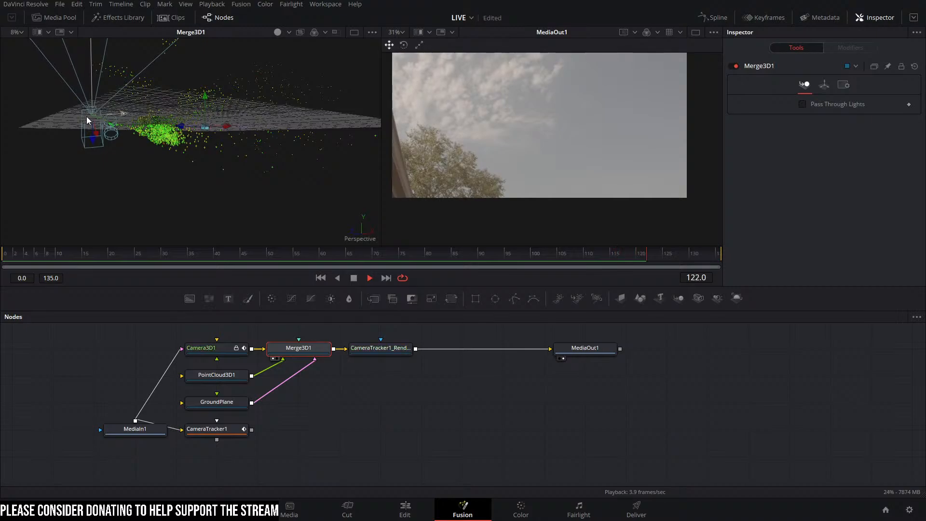
{"action": "key", "text": "space"}
{"action": "left_click_drag", "start_coordinate": [106, 138], "coordinate": [295, 138]}
{"action": "left_click_drag", "start_coordinate": [302, 178], "coordinate": [288, 241]}
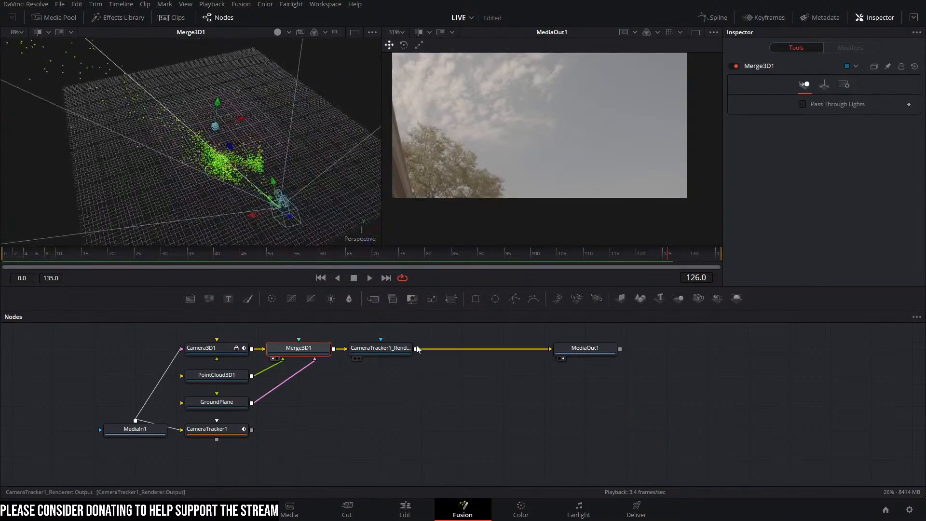
Step: Delete the exported 3D scene nodes and open CameraTracker1's solve settings
{"action": "left_click_drag", "start_coordinate": [434, 334], "coordinate": [594, 430]}
{"action": "key", "text": "Delete"}
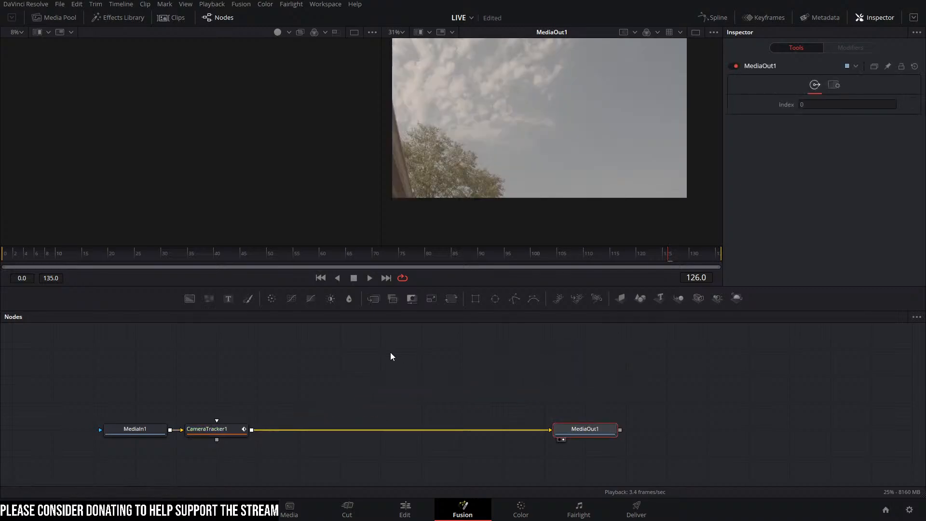
{"action": "left_click", "coordinate": [246, 432]}
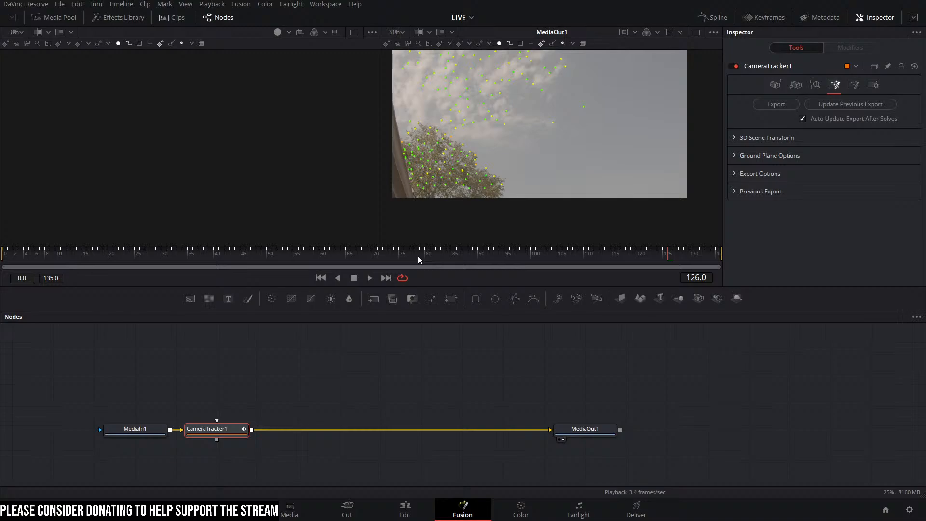
{"action": "left_click", "coordinate": [814, 87]}
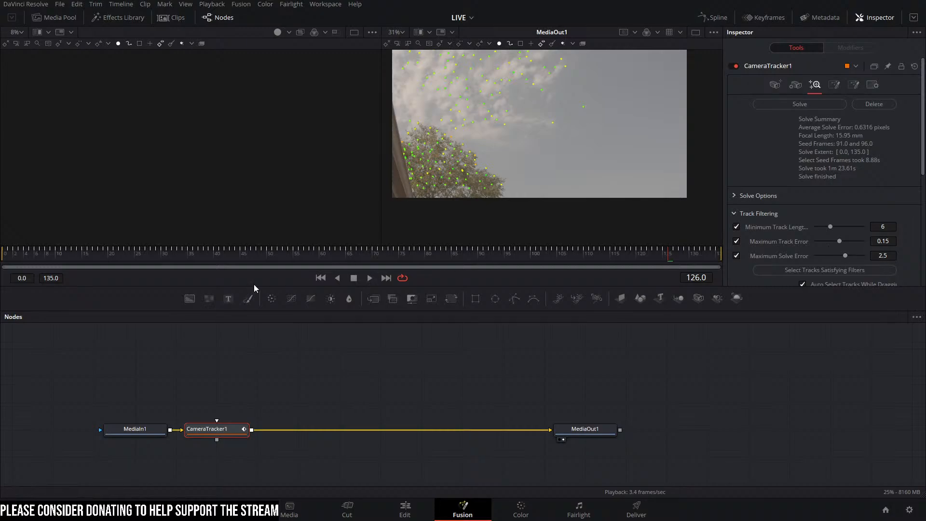
Step: At frame 90, lower CameraTracker1's Maximum Solve Error to 0.54 so the tracks caught by the filter are selected
{"action": "left_click_drag", "start_coordinate": [531, 254], "coordinate": [481, 255]}
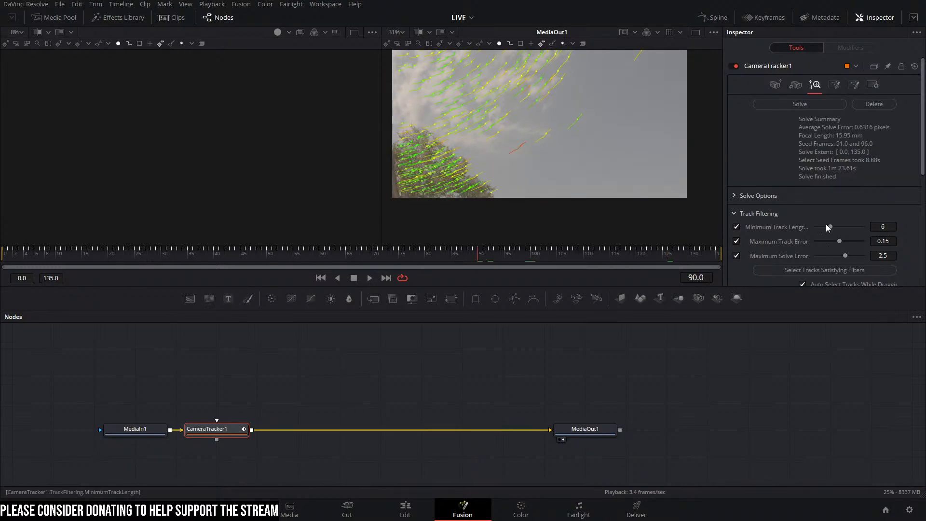
{"action": "scroll", "coordinate": [825, 146], "scroll_direction": "down", "scroll_amount": 5}
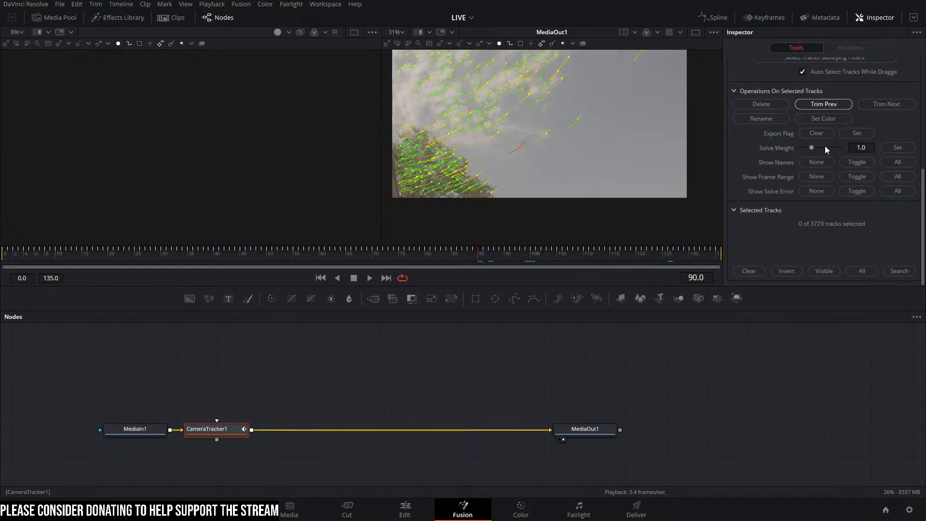
{"action": "scroll", "coordinate": [827, 150], "scroll_direction": "up", "scroll_amount": 2}
{"action": "scroll", "coordinate": [830, 155], "scroll_direction": "up", "scroll_amount": 2}
{"action": "left_click_drag", "start_coordinate": [845, 158], "coordinate": [823, 170]}
{"action": "left_click", "coordinate": [823, 172]}
{"action": "scroll", "coordinate": [831, 212], "scroll_direction": "down", "scroll_amount": 5}
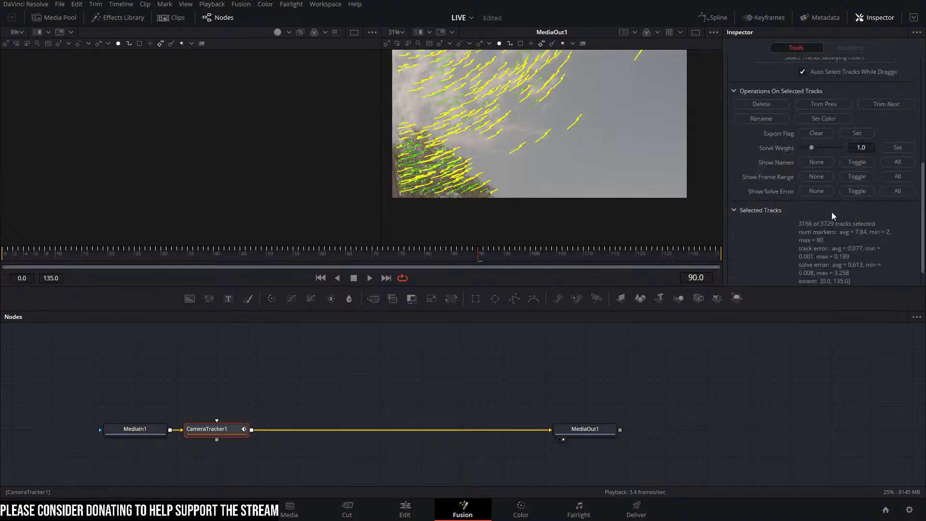
{"action": "scroll", "coordinate": [818, 201], "scroll_direction": "up", "scroll_amount": 2}
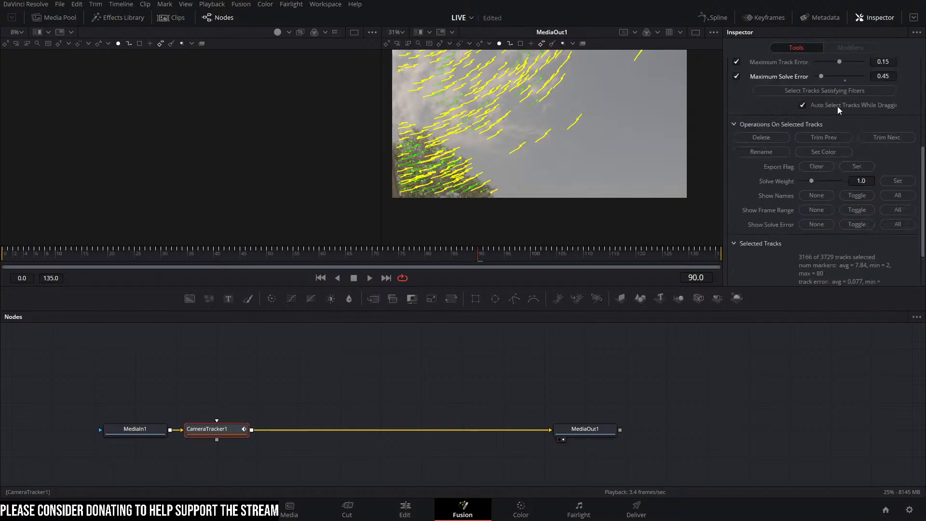
{"action": "left_click_drag", "start_coordinate": [822, 76], "coordinate": [823, 76]}
{"action": "scroll", "coordinate": [803, 173], "scroll_direction": "down", "scroll_amount": 2}
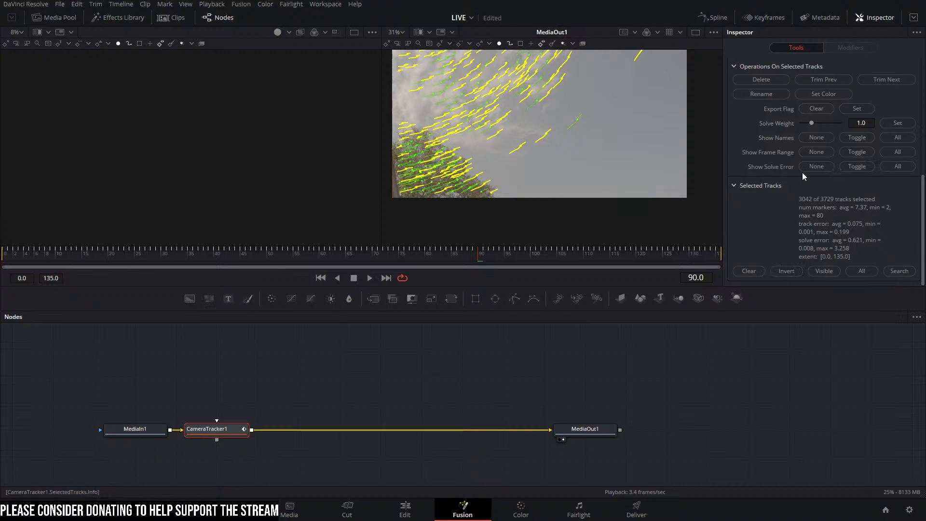
{"action": "scroll", "coordinate": [814, 116], "scroll_direction": "up", "scroll_amount": 2}
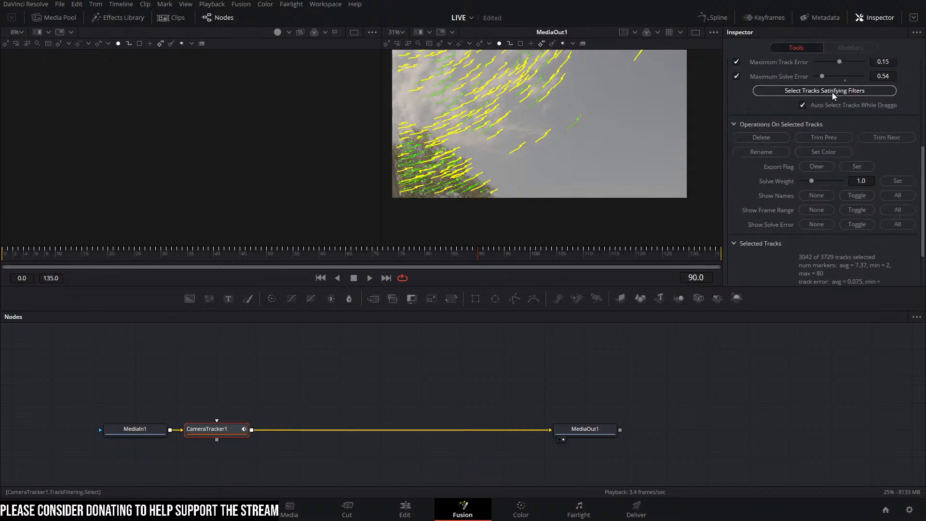
Step: Try to delete the selected tracks and solve the camera again
{"action": "left_click", "coordinate": [764, 137]}
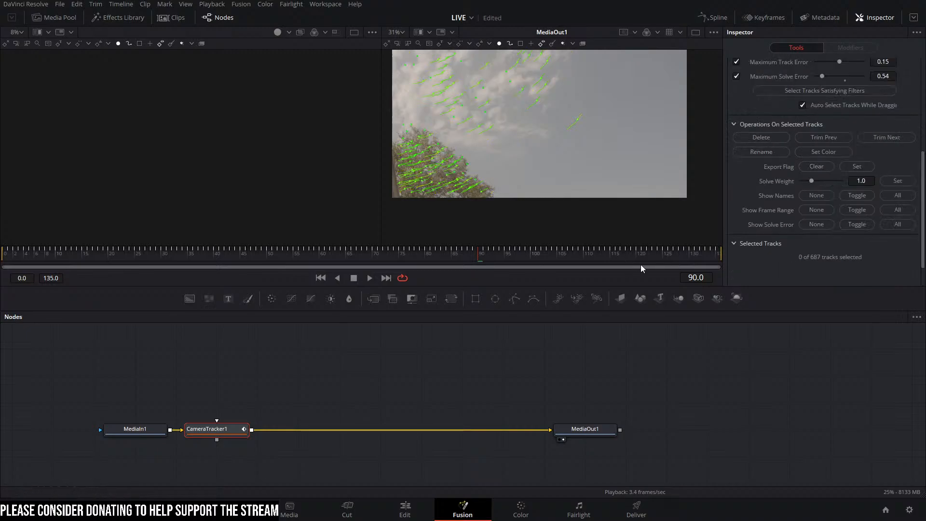
{"action": "scroll", "coordinate": [811, 164], "scroll_direction": "up", "scroll_amount": 5}
{"action": "left_click", "coordinate": [811, 103]}
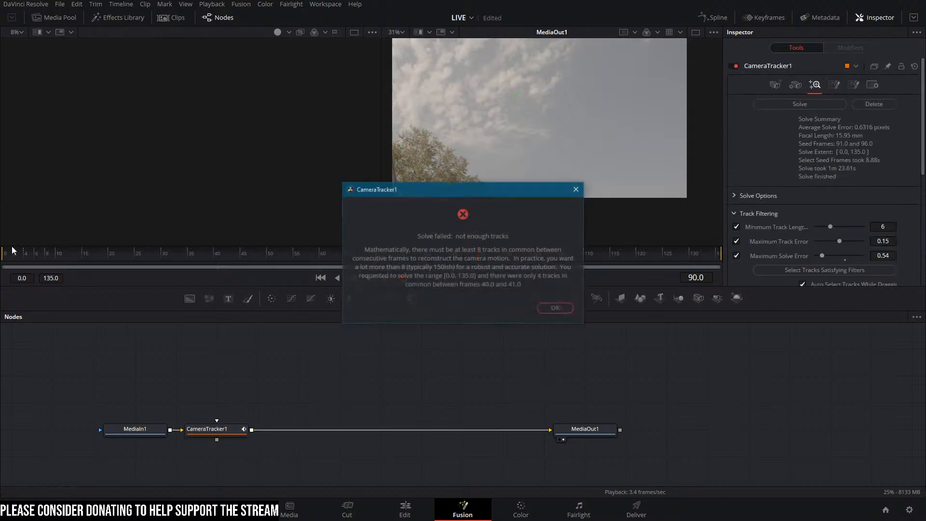
{"action": "left_click", "coordinate": [556, 308]}
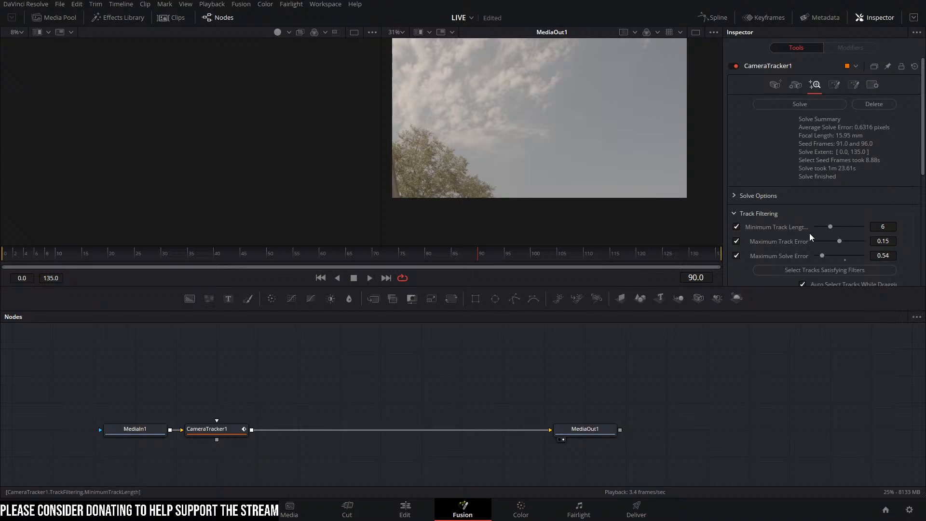
Step: Set the Maximum Solve Error to 0.99, delete the tracks this filter selects, and solve the camera again
{"action": "scroll", "coordinate": [809, 233], "scroll_direction": "down", "scroll_amount": 2}
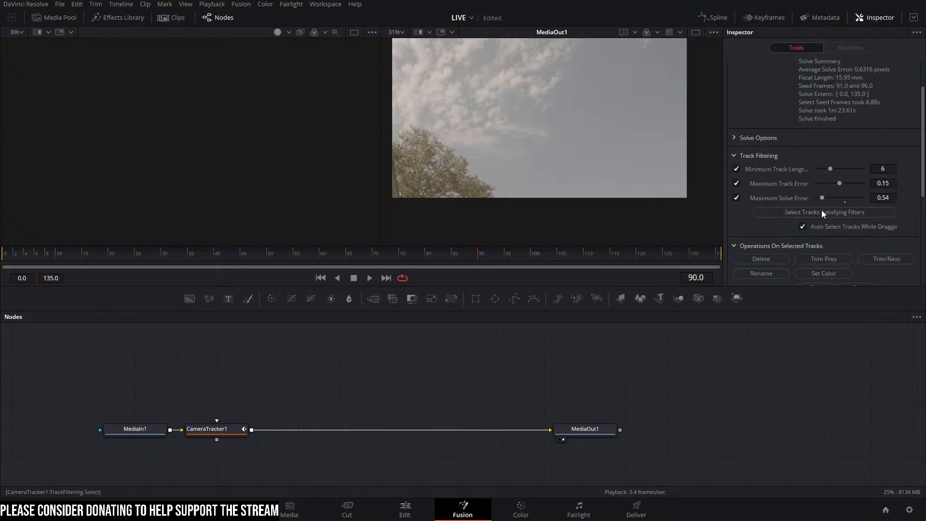
{"action": "scroll", "coordinate": [809, 194], "scroll_direction": "down", "scroll_amount": 6}
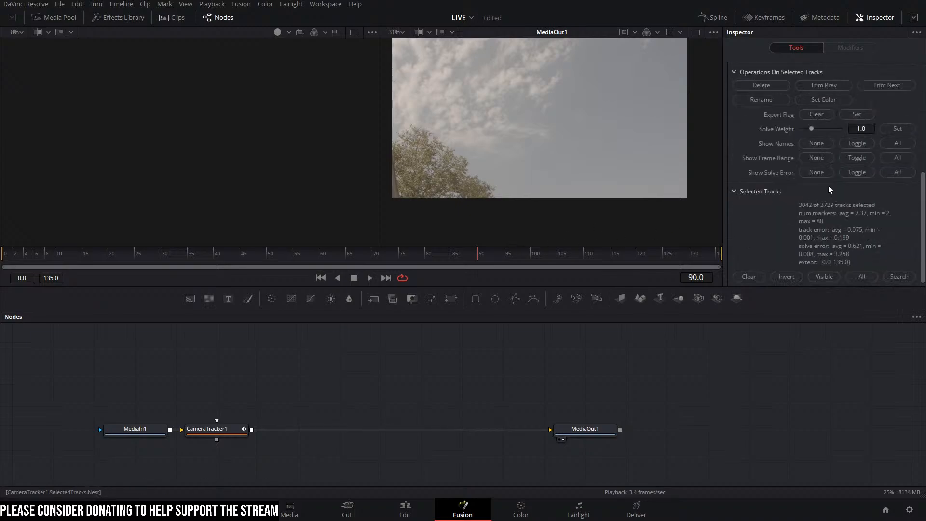
{"action": "scroll", "coordinate": [821, 199], "scroll_direction": "up", "scroll_amount": 2}
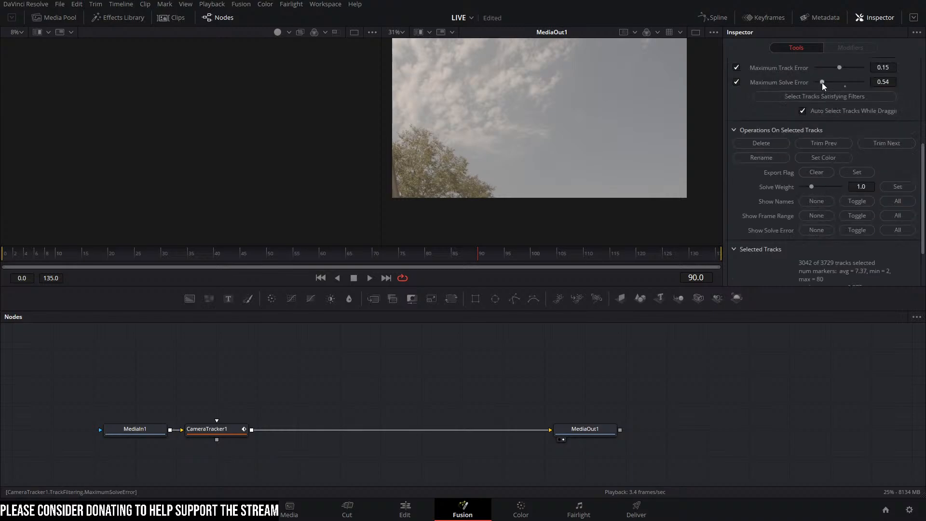
{"action": "left_click_drag", "start_coordinate": [822, 83], "coordinate": [827, 82]}
{"action": "left_click", "coordinate": [774, 144]}
{"action": "scroll", "coordinate": [840, 89], "scroll_direction": "up", "scroll_amount": 6}
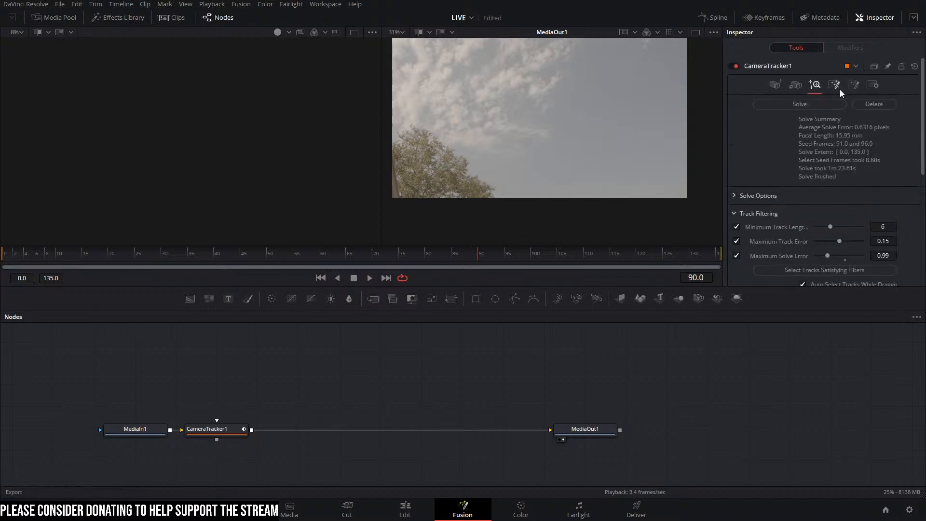
{"action": "left_click", "coordinate": [829, 104]}
Step: Export the new solve as 3D scene nodes, position them above the tracker, and feed the CameraTracker1 renderer into MediaOut1
{"action": "left_click", "coordinate": [835, 85]}
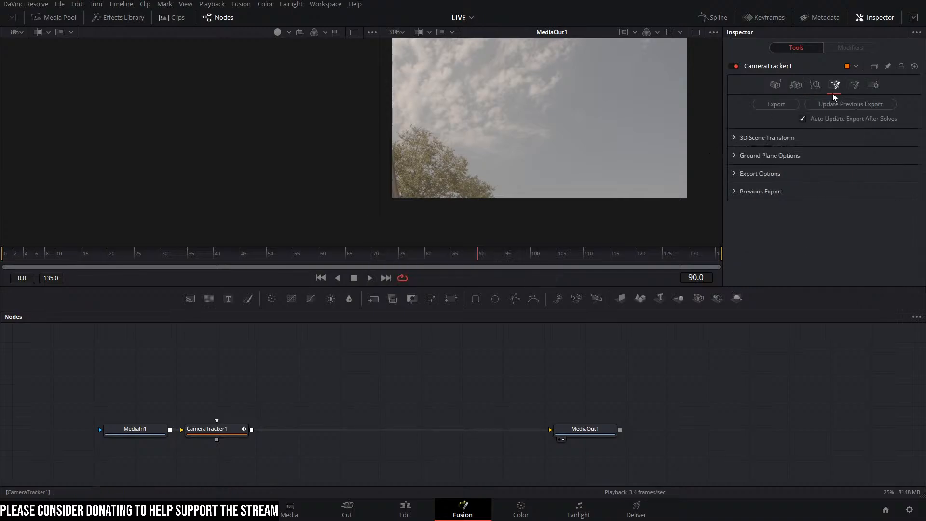
{"action": "left_click", "coordinate": [775, 104]}
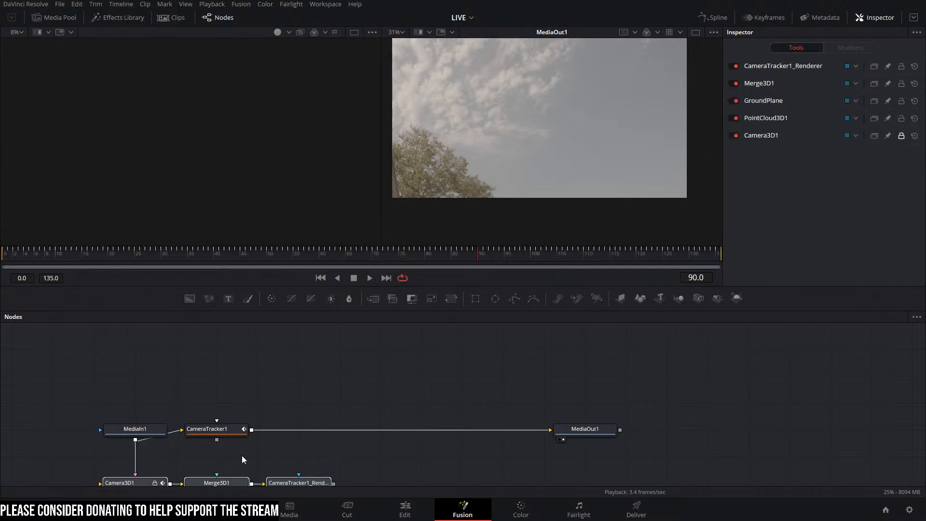
{"action": "left_click_drag", "start_coordinate": [242, 455], "coordinate": [278, 376]}
{"action": "left_click", "coordinate": [319, 370]}
{"action": "left_click_drag", "start_coordinate": [349, 366], "coordinate": [510, 394]}
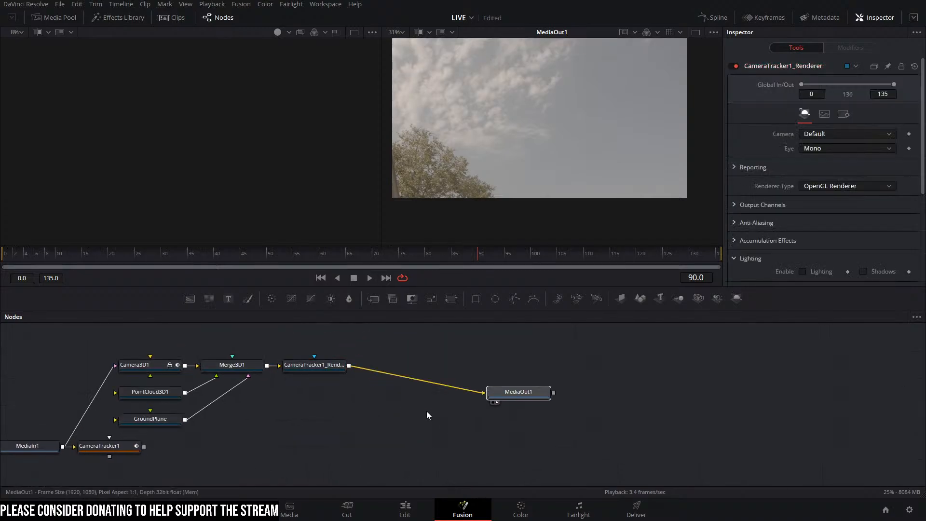
Step: Display the Merge3D1 scene in the empty viewer and play the shot to examine the refined camera and point cloud
{"action": "left_click", "coordinate": [244, 370]}
{"action": "key", "text": "1"}
{"action": "left_click_drag", "start_coordinate": [271, 199], "coordinate": [221, 129]}
{"action": "key", "text": "space"}
{"action": "left_click_drag", "start_coordinate": [257, 210], "coordinate": [569, 195]}
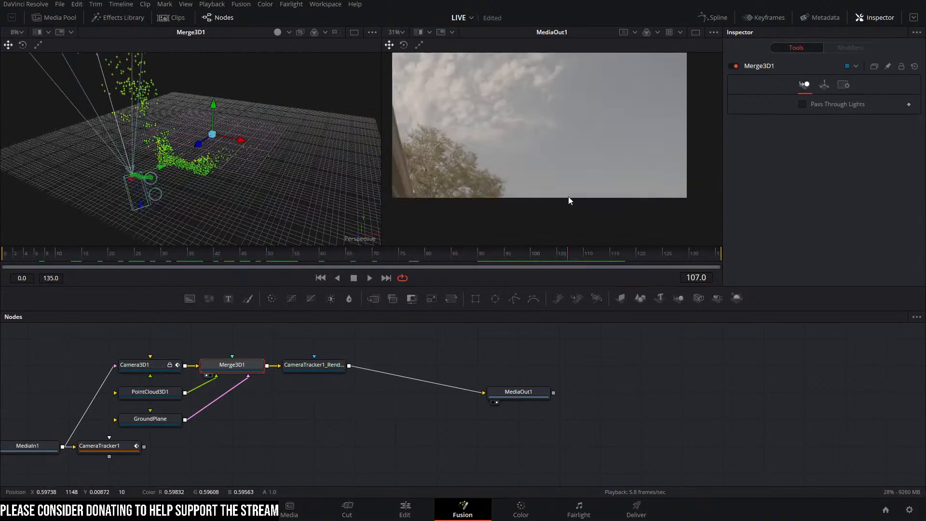
{"action": "left_click_drag", "start_coordinate": [210, 193], "coordinate": [213, 142]}
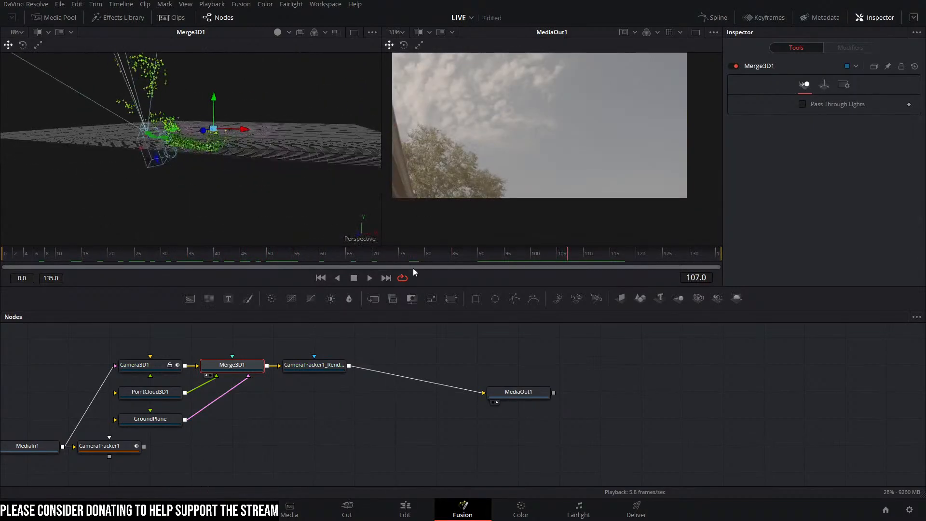
{"action": "left_click_drag", "start_coordinate": [422, 254], "coordinate": [2, 254]}
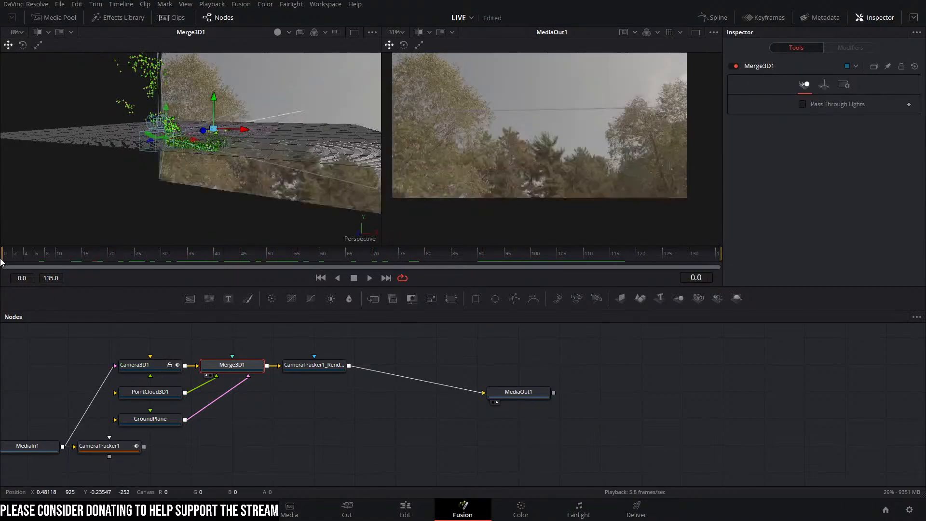
{"action": "key", "text": "space"}
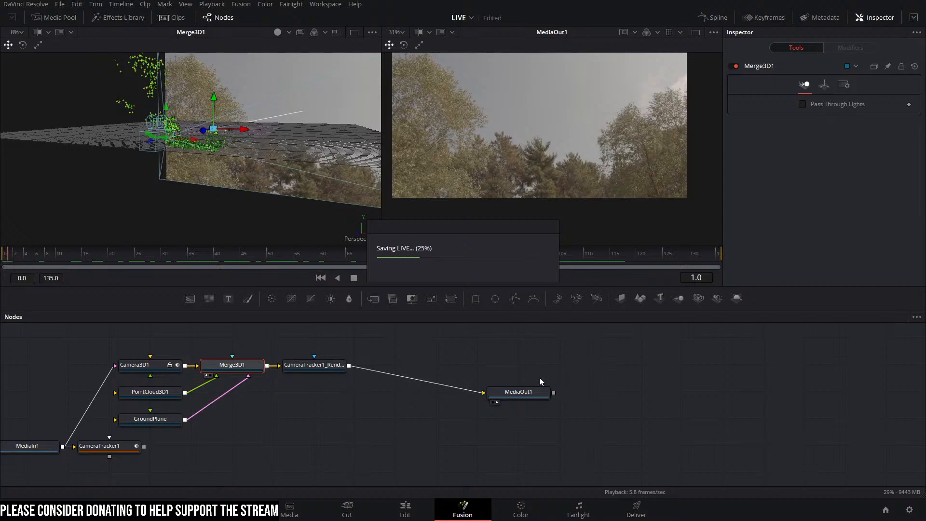
Step: Detach CameraTracker1 and move it aside, and line up MediaIn1 and MediaOut1 with the 3D scene nodes
{"action": "left_click_drag", "start_coordinate": [533, 392], "coordinate": [609, 376]}
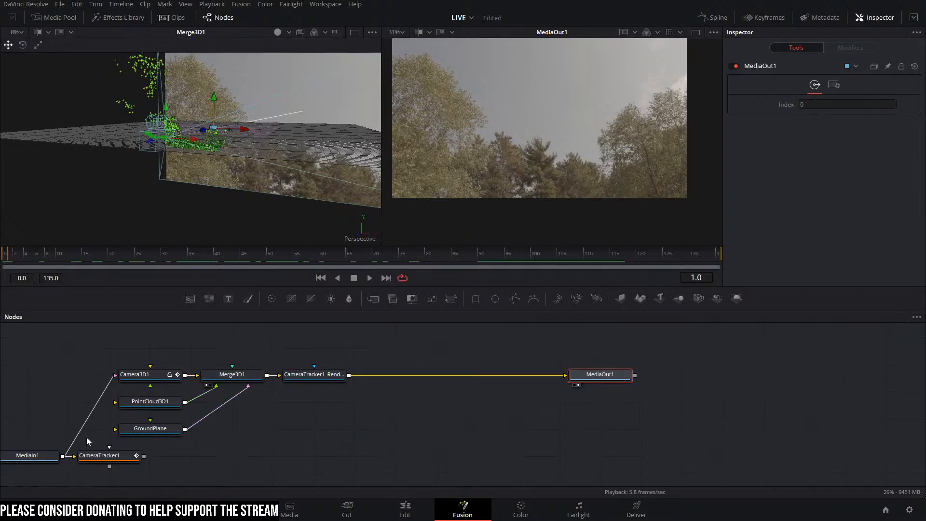
{"action": "left_click_drag", "start_coordinate": [86, 438], "coordinate": [44, 473]}
{"action": "scroll", "coordinate": [119, 440], "scroll_direction": "down", "scroll_amount": 3}
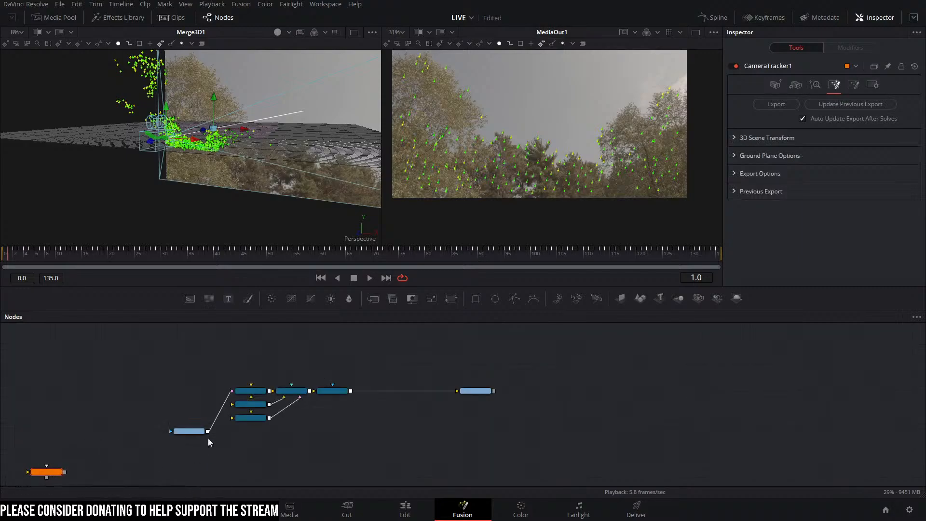
{"action": "left_click_drag", "start_coordinate": [193, 431], "coordinate": [172, 392]}
{"action": "scroll", "coordinate": [254, 408], "scroll_direction": "up", "scroll_amount": 3}
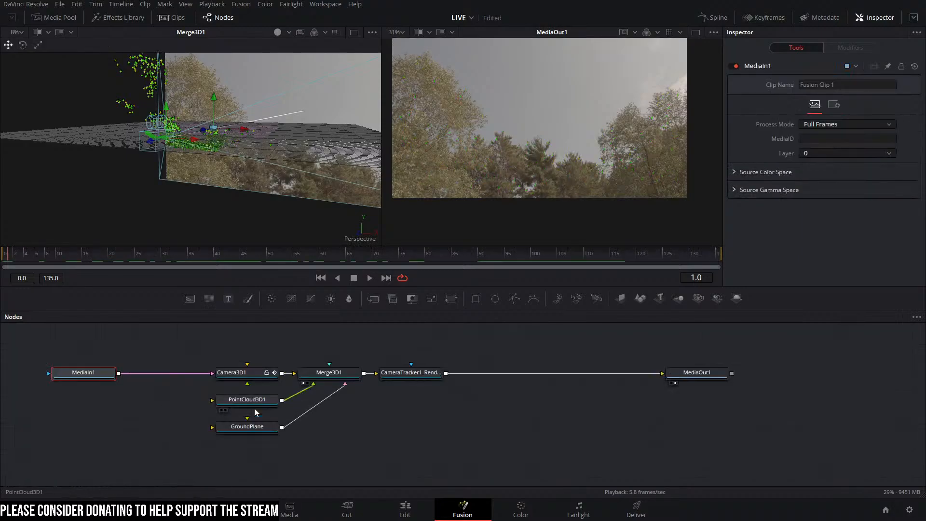
{"action": "left_click", "coordinate": [217, 349]}
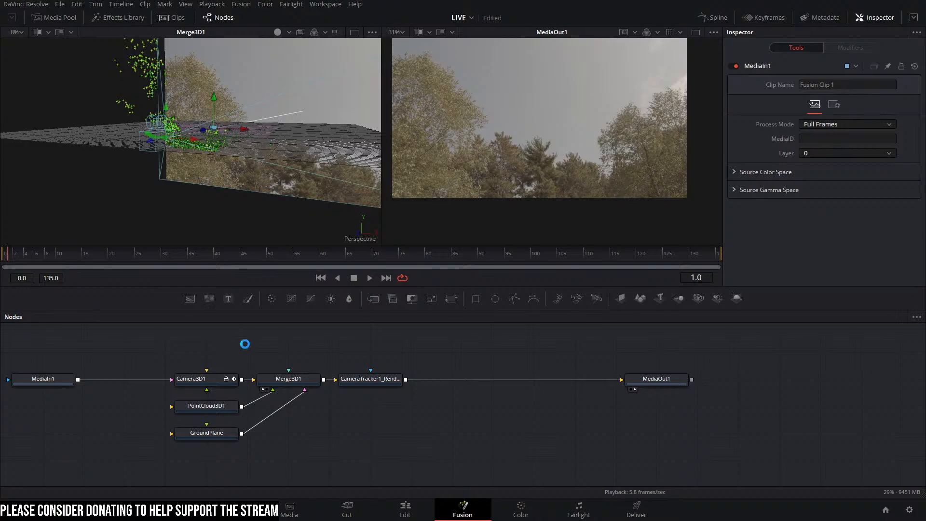
Step: Enlarge the node area, bring the FBX model in as a mesh node above the scene nodes, and connect it to Merge3D1
{"action": "left_click_drag", "start_coordinate": [435, 286], "coordinate": [435, 263]}
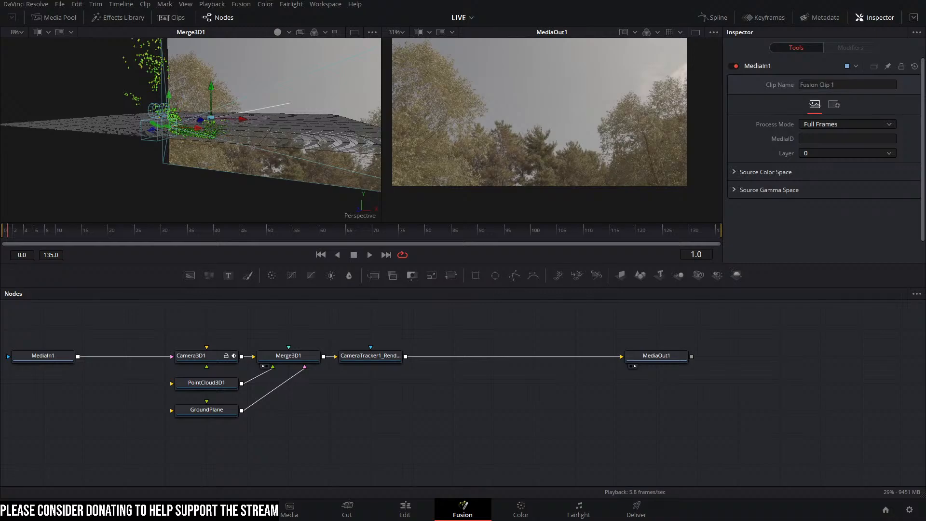
{"action": "left_click_drag", "start_coordinate": [635, 270], "coordinate": [265, 316]}
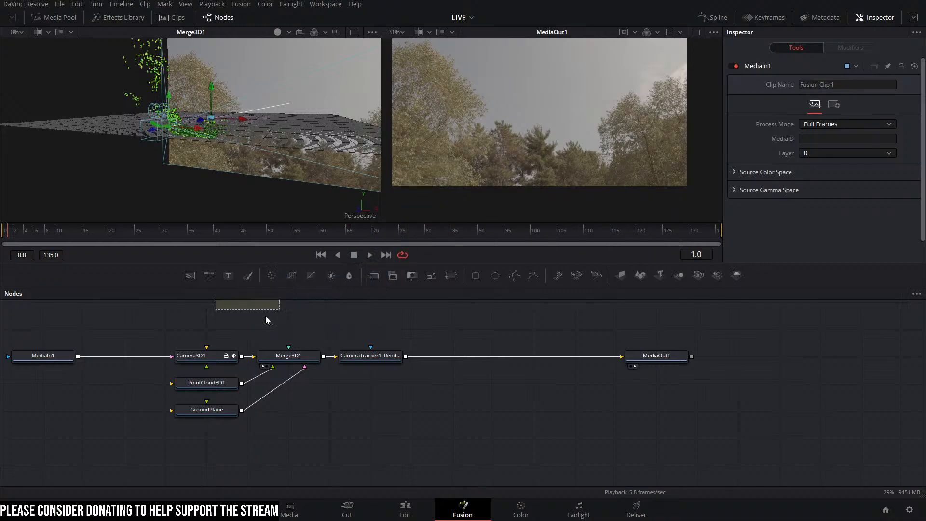
{"action": "left_click_drag", "start_coordinate": [363, 355], "coordinate": [426, 389]}
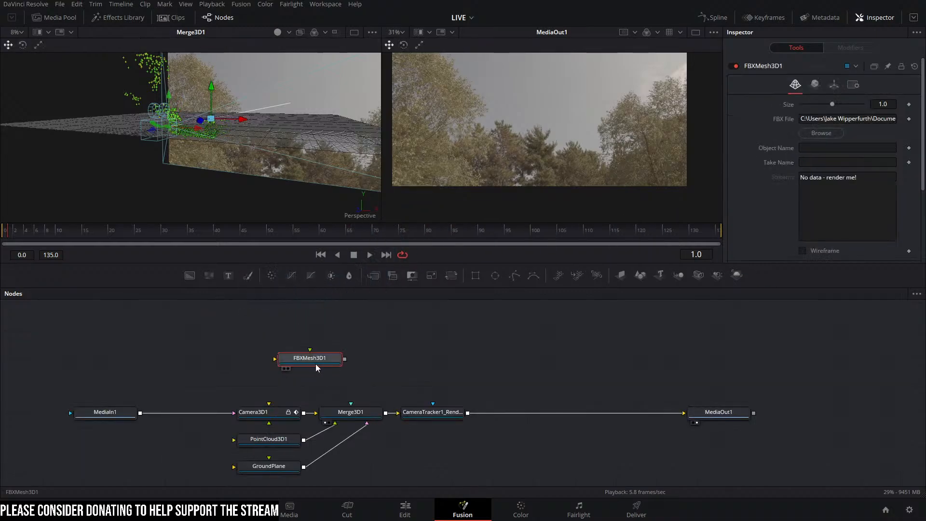
{"action": "left_click_drag", "start_coordinate": [345, 359], "coordinate": [355, 414]}
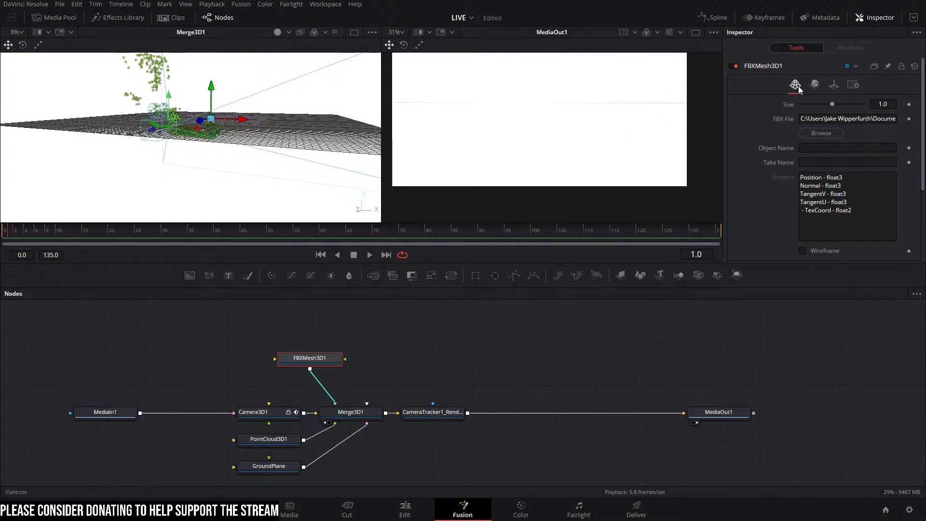
Step: Scale the FBX mesh down by setting its Size to 0.0019
{"action": "left_click_drag", "start_coordinate": [832, 104], "coordinate": [801, 104]}
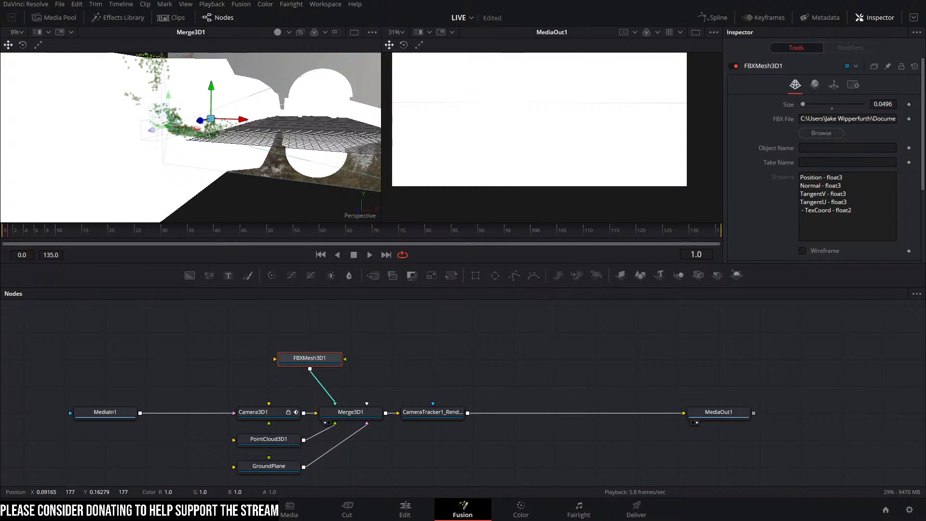
{"action": "left_click_drag", "start_coordinate": [883, 105], "coordinate": [865, 104]}
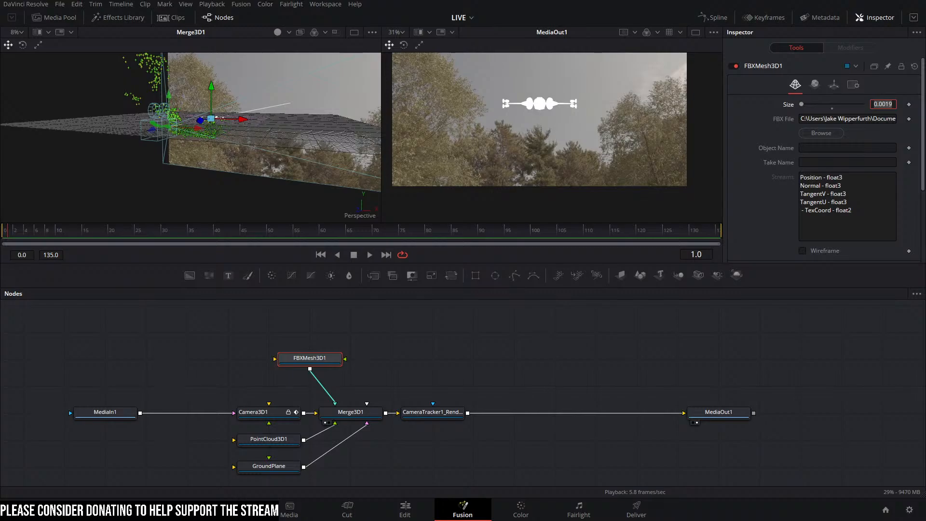
{"action": "key", "text": "Return"}
Step: Import six media files into the node graph beside the FBX mesh as MediaIn2 to MediaIn7
{"action": "left_click_drag", "start_coordinate": [0, 311], "coordinate": [161, 310]}
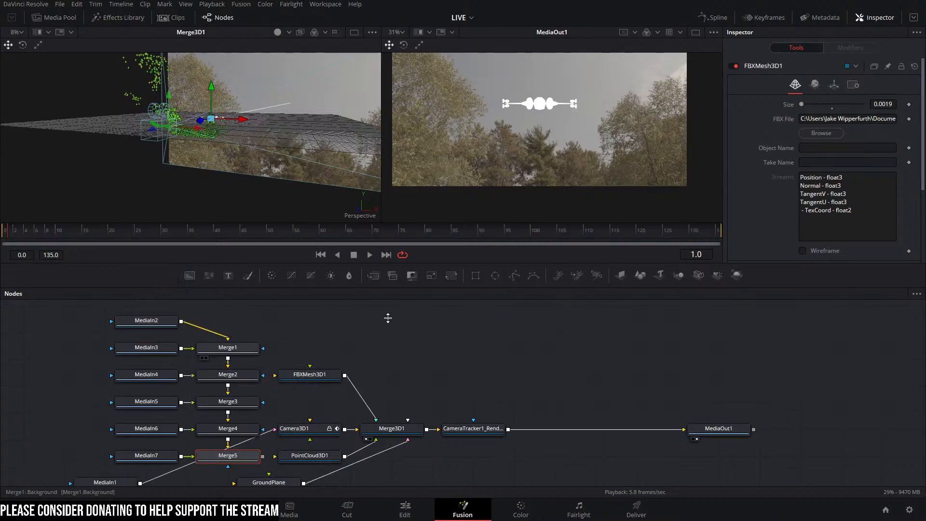
{"action": "left_click_drag", "start_coordinate": [412, 311], "coordinate": [415, 323]}
{"action": "scroll", "coordinate": [412, 324], "scroll_direction": "down", "scroll_amount": 2}
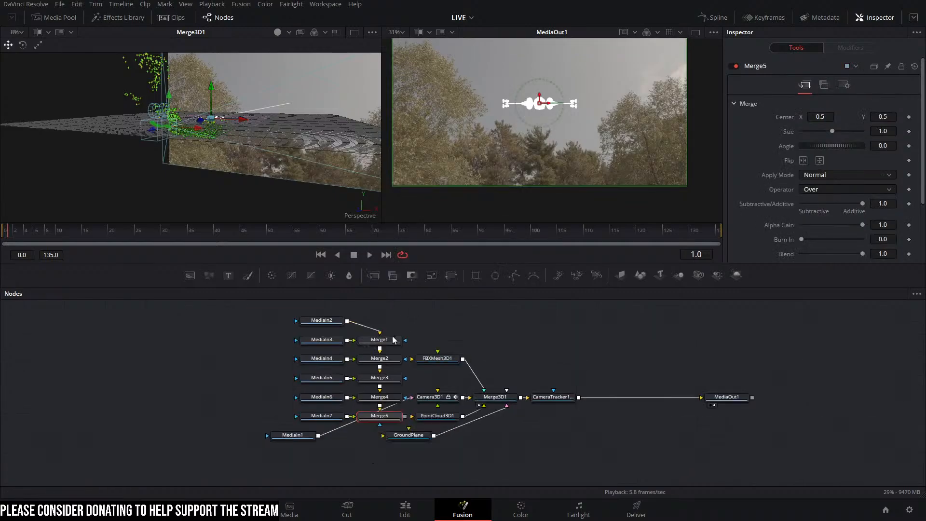
Step: Move the imported media and merge nodes away from the 3D scene, and align MediaIn1 and GroundPlane with the scene nodes
{"action": "left_click_drag", "start_coordinate": [295, 314], "coordinate": [391, 424]}
{"action": "left_click_drag", "start_coordinate": [392, 415], "coordinate": [307, 303]}
{"action": "left_click_drag", "start_coordinate": [365, 316], "coordinate": [365, 337]}
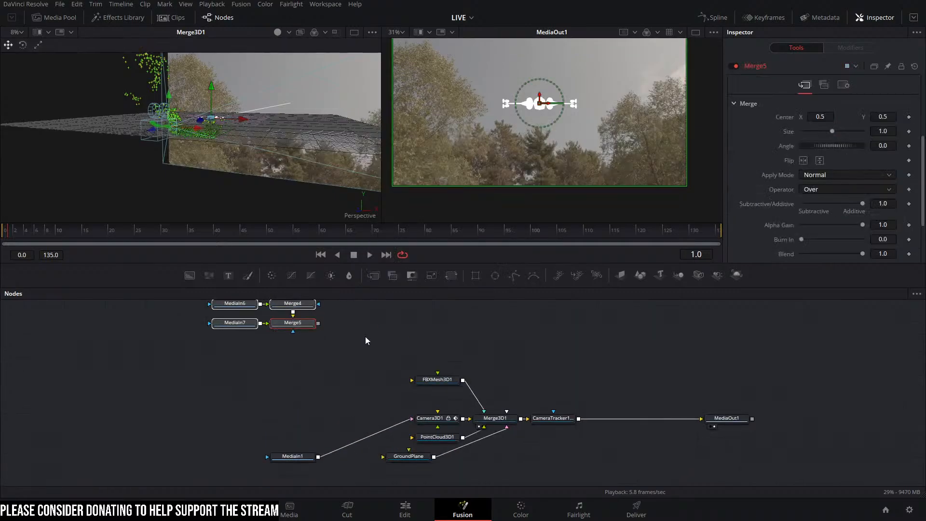
{"action": "left_click_drag", "start_coordinate": [299, 457], "coordinate": [328, 419]}
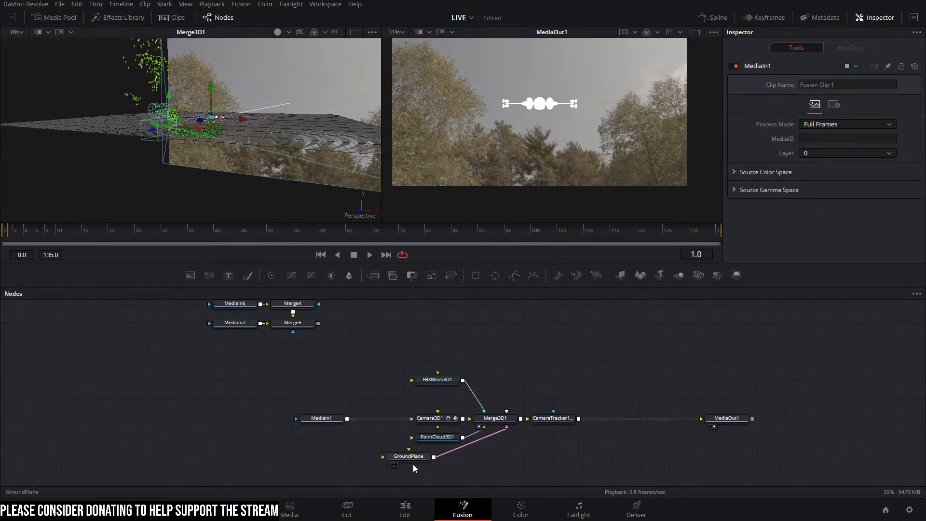
{"action": "left_click_drag", "start_coordinate": [413, 458], "coordinate": [432, 461]}
Step: Delete the five merge nodes, Merge1 to Merge5, that join the imported texture images
{"action": "left_click_drag", "start_coordinate": [379, 381], "coordinate": [405, 473]}
{"action": "left_click_drag", "start_coordinate": [355, 443], "coordinate": [314, 320]}
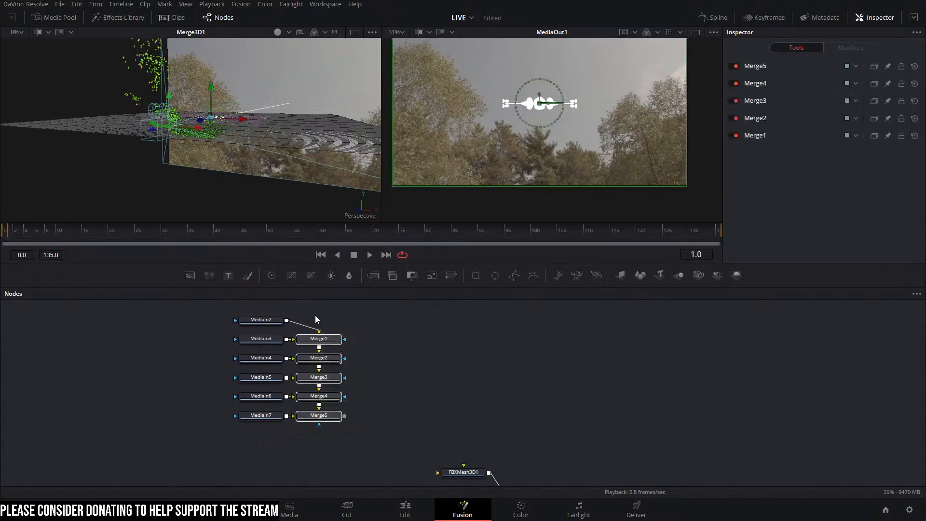
{"action": "key", "text": "Delete"}
Step: Preview the MediaIn2 texture in the first viewer and rename the node AO
{"action": "left_click", "coordinate": [254, 325]}
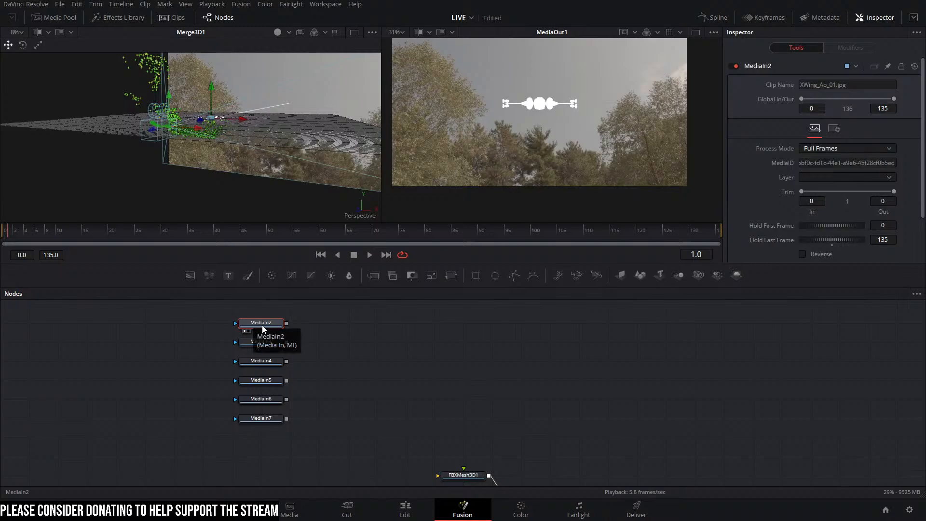
{"action": "key", "text": "1"}
{"action": "scroll", "coordinate": [217, 171], "scroll_direction": "down", "scroll_amount": 2}
{"action": "scroll", "coordinate": [217, 172], "scroll_direction": "up", "scroll_amount": 1}
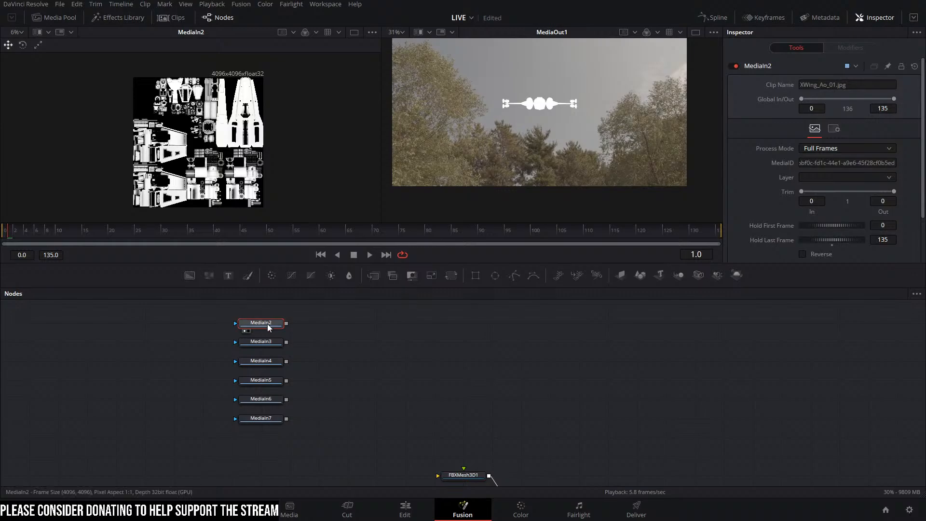
{"action": "key", "text": "F2"}
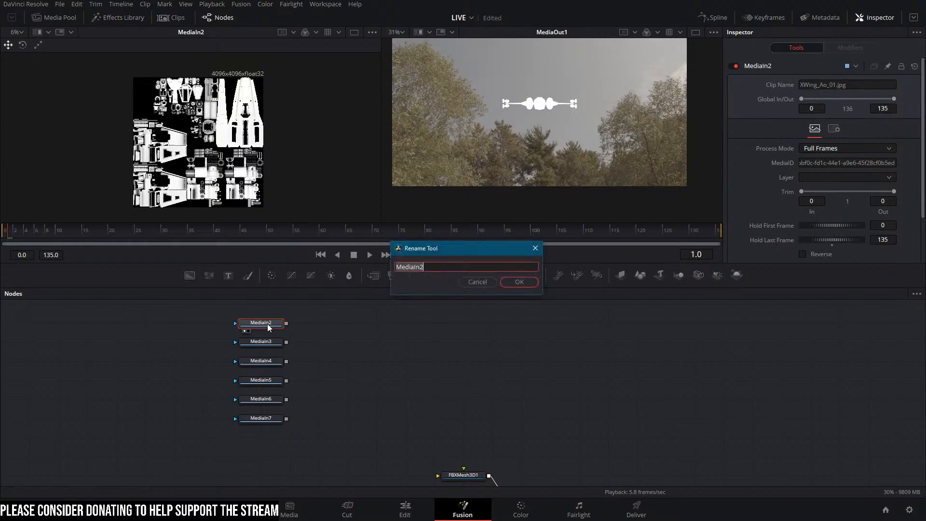
{"action": "type", "text": "AO"}
{"action": "key", "text": "Return"}
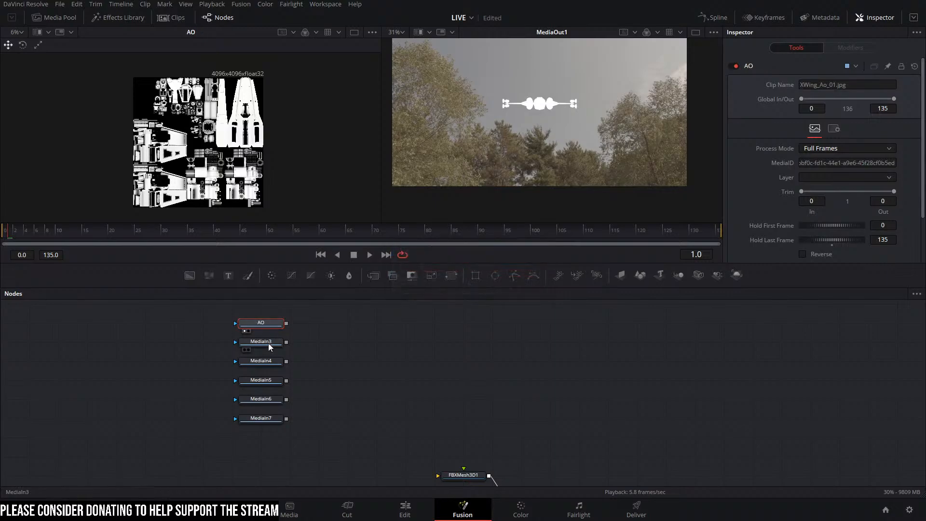
Step: Preview the MediaIn3 normal texture in the first viewer and rename the node Bump
{"action": "left_click", "coordinate": [268, 343]}
{"action": "key", "text": "1"}
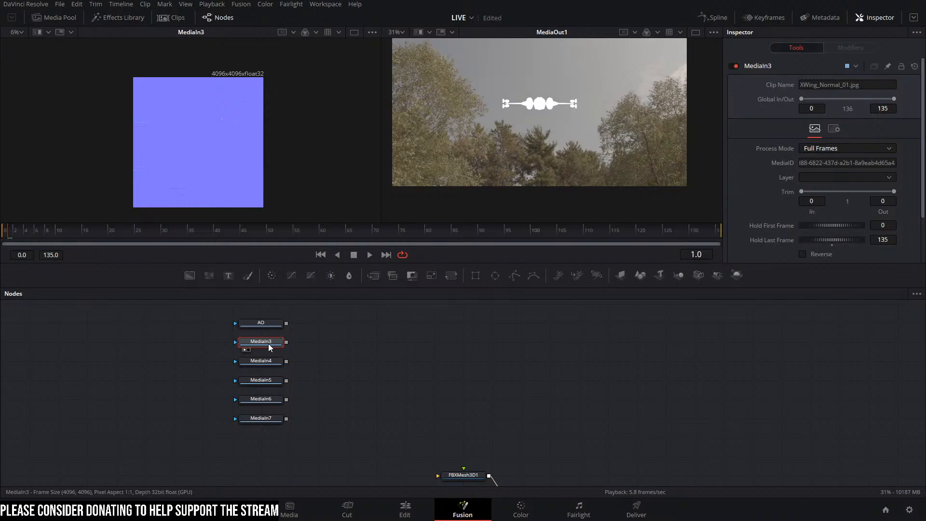
{"action": "key", "text": "F2"}
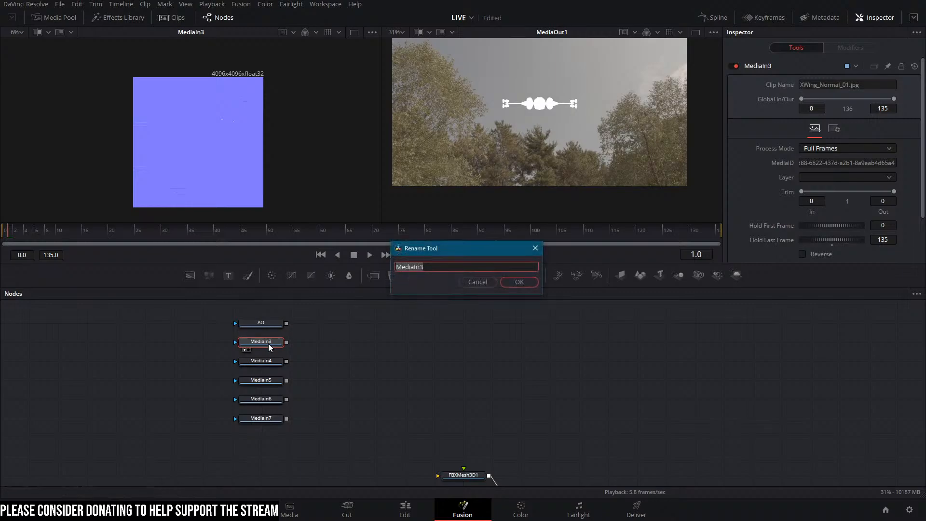
{"action": "type", "text": "Bump"}
{"action": "key", "text": "Return"}
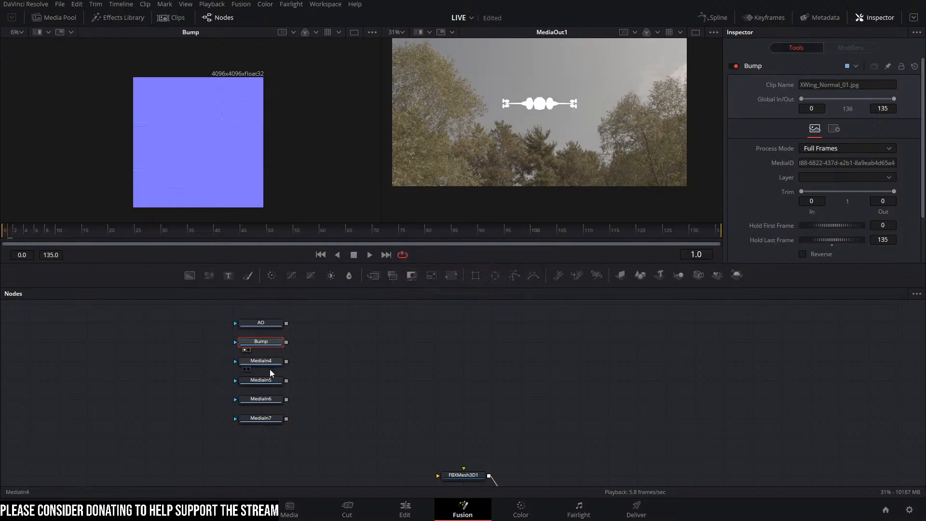
Step: Preview the MediaIn4 texture in the first viewer and rename the node Diffuse
{"action": "left_click", "coordinate": [271, 364]}
{"action": "key", "text": "1"}
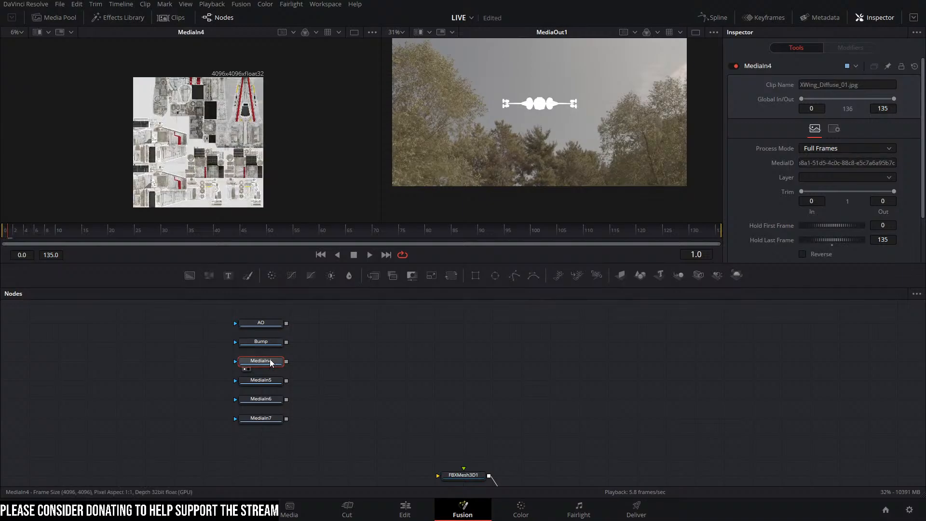
{"action": "key", "text": "F2"}
{"action": "type", "text": "Diff"}
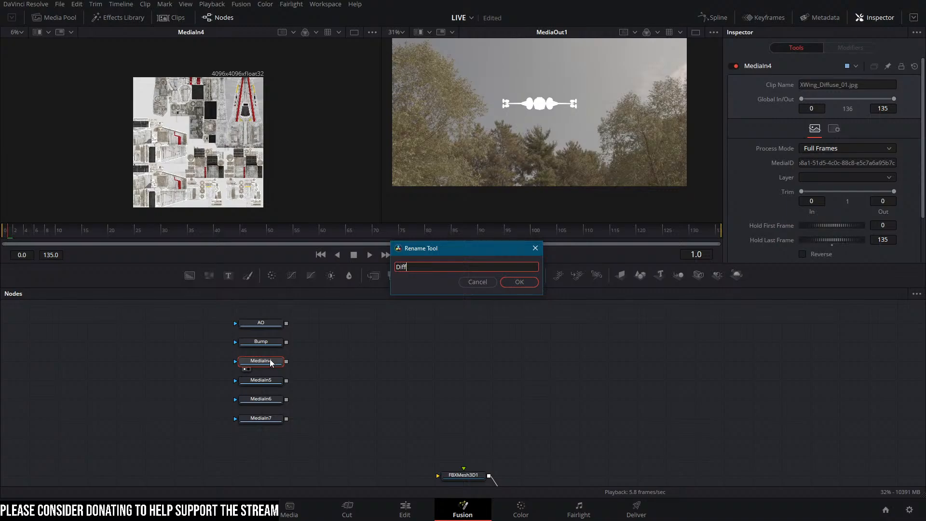
{"action": "type", "text": "use"}
{"action": "key", "text": "BackSpace"}
{"action": "type", "text": "se"}
{"action": "key", "text": "Return"}
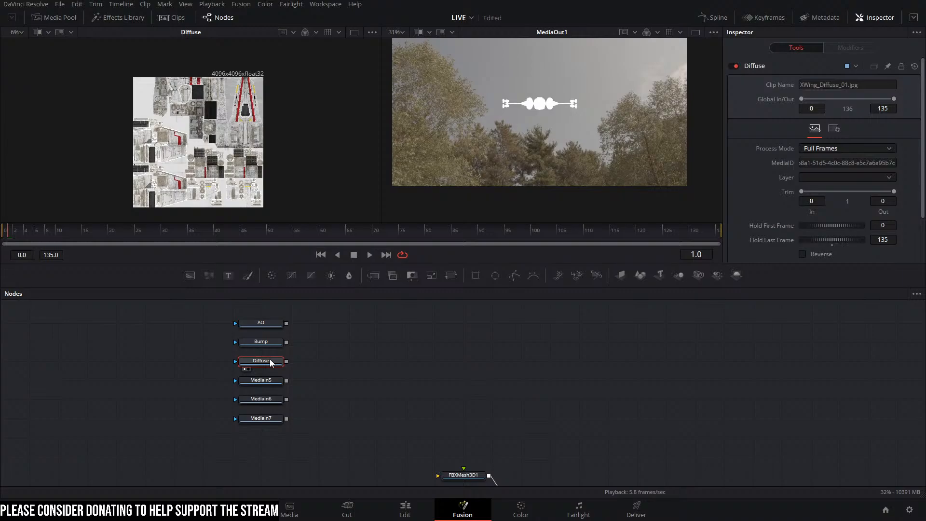
Step: Preview the MediaIn5 texture in the first viewer and rename the node Specular
{"action": "left_click", "coordinate": [282, 384]}
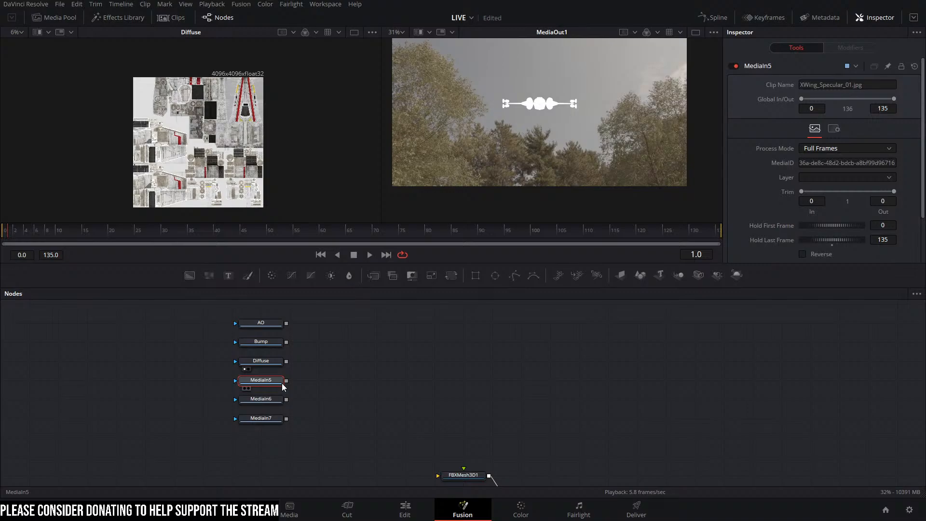
{"action": "key", "text": "1"}
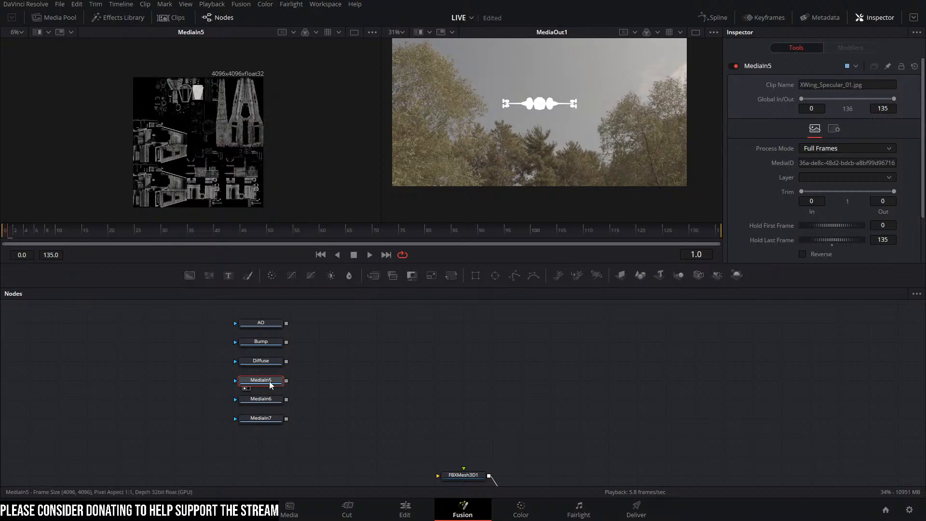
{"action": "key", "text": "F2"}
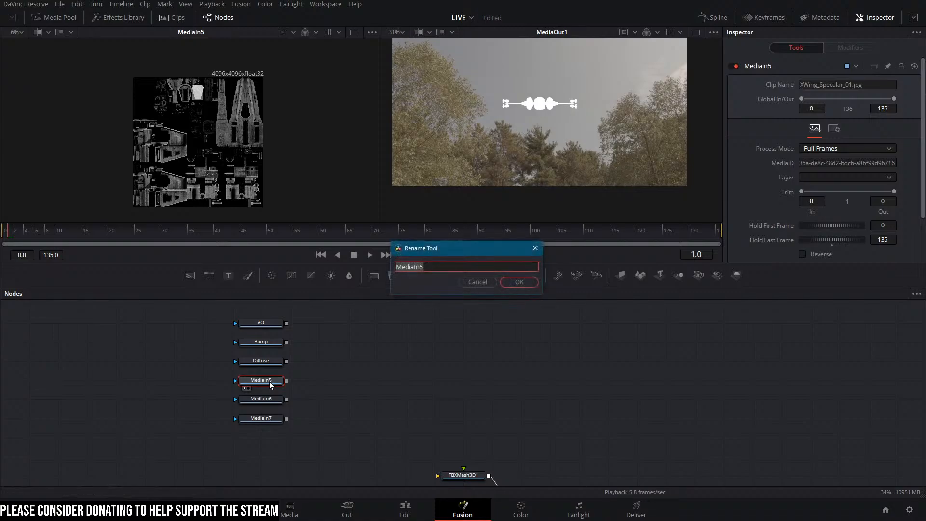
{"action": "type", "text": "Specular"}
{"action": "key", "text": "Return"}
Step: Preview the MediaIn6 texture in the first viewer and rename the node Reflection
{"action": "left_click", "coordinate": [272, 401]}
{"action": "key", "text": "1"}
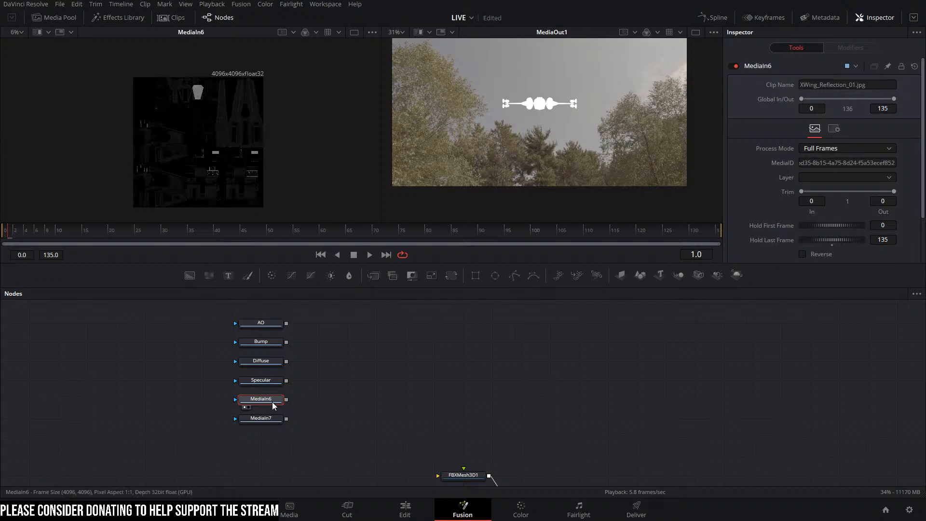
{"action": "key", "text": "F2"}
{"action": "type", "text": "Reflection"}
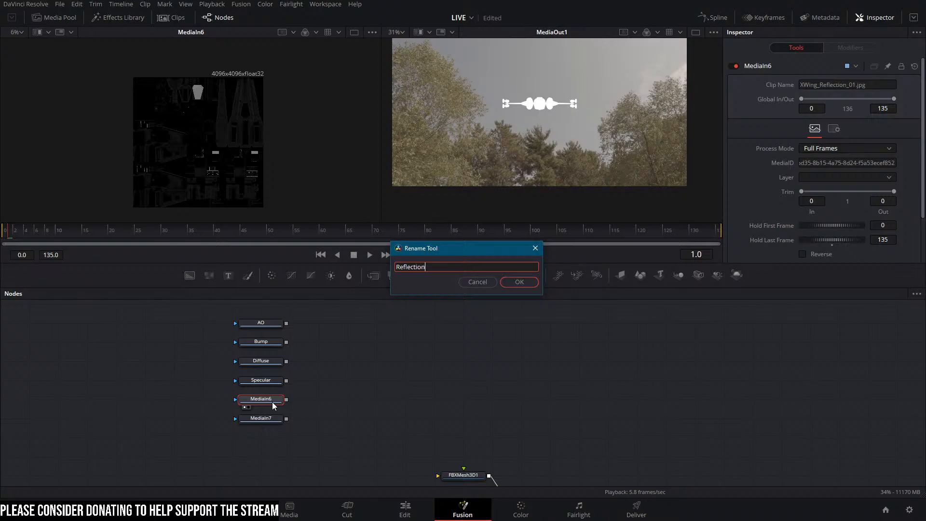
{"action": "key", "text": "Return"}
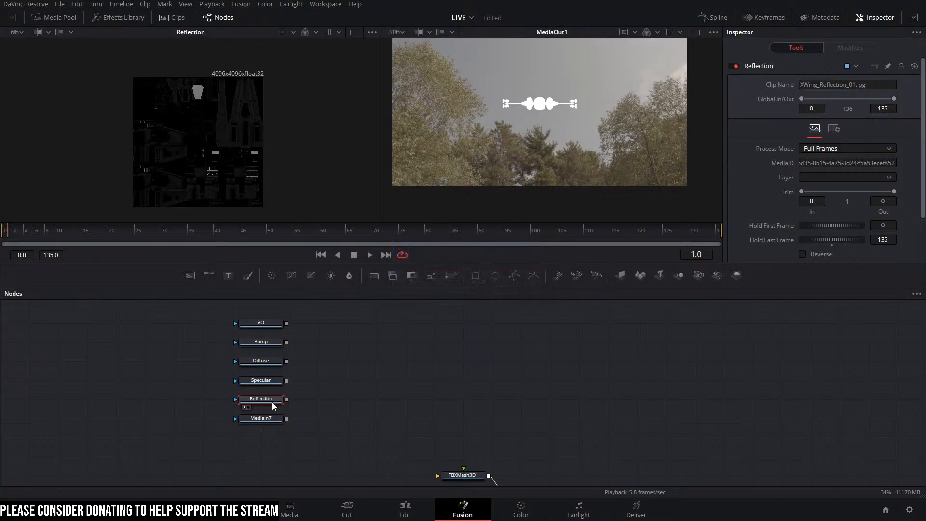
Step: Preview the MediaIn7 texture in the first viewer, rename the node Illumination, and deselect it
{"action": "left_click", "coordinate": [271, 420]}
{"action": "key", "text": "1"}
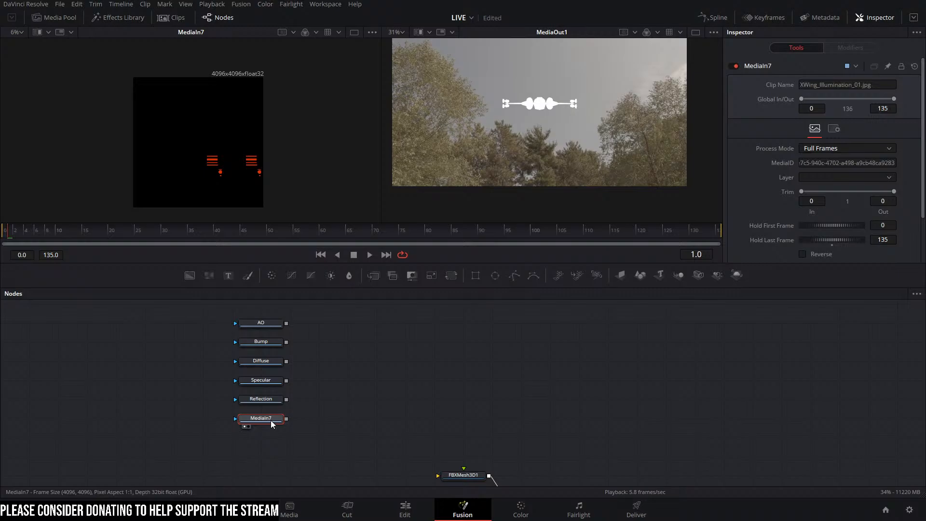
{"action": "key", "text": "F2"}
{"action": "key", "text": "BackSpace"}
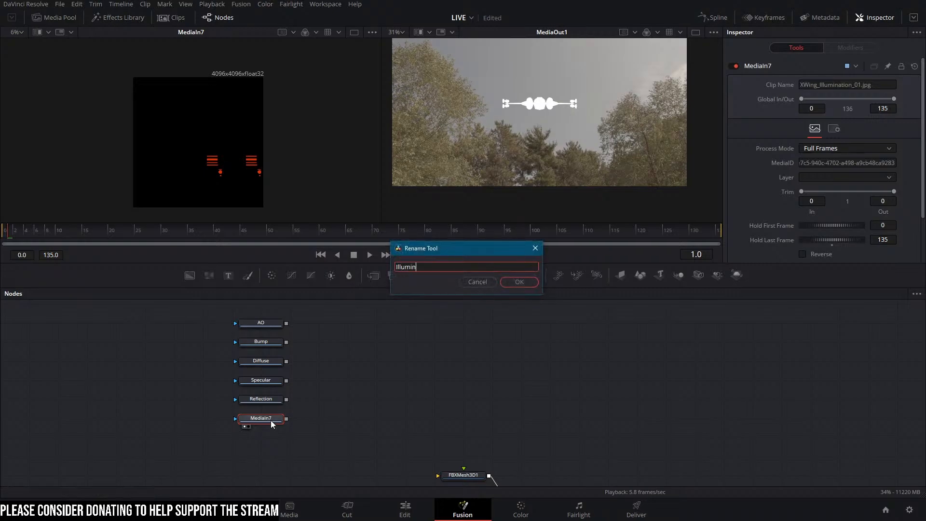
{"action": "key", "text": "Return"}
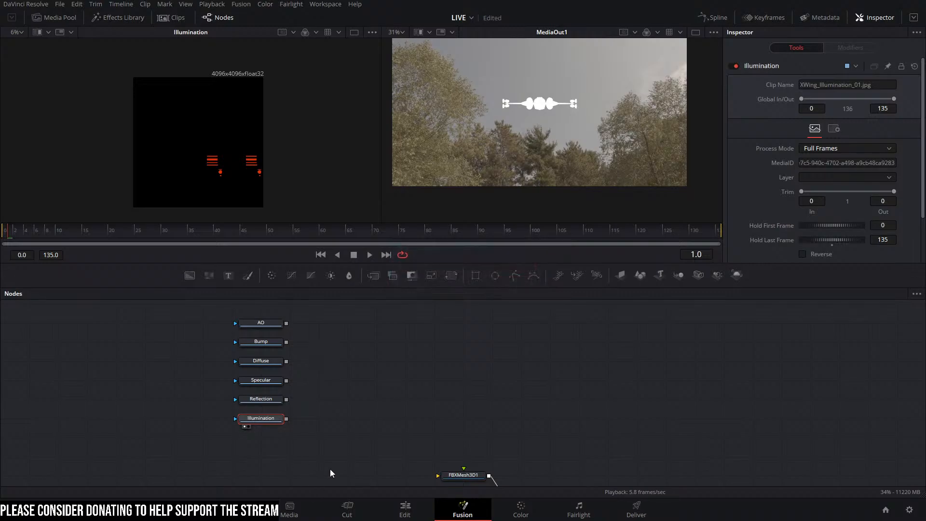
{"action": "left_click", "coordinate": [354, 420]}
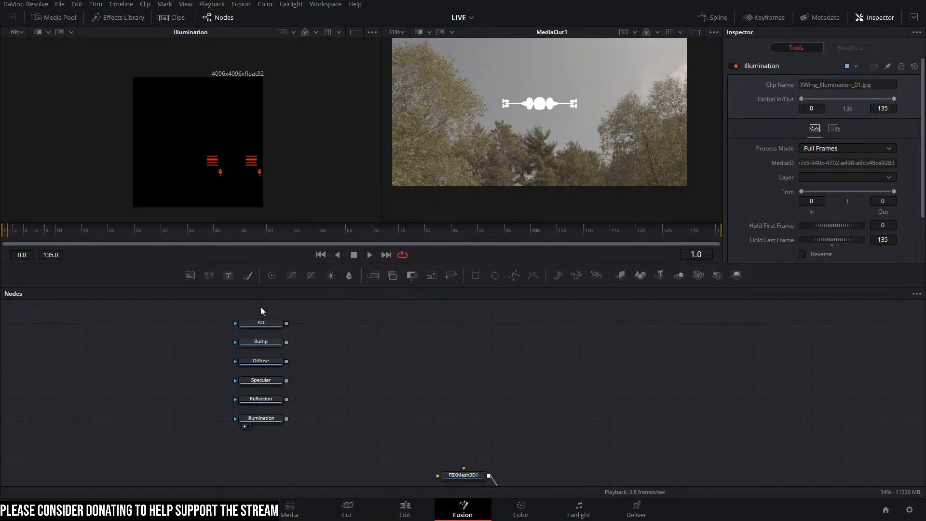
Step: Add an unconnected Ward material node in the empty space beside the texture nodes
{"action": "left_click_drag", "start_coordinate": [353, 350], "coordinate": [381, 315]}
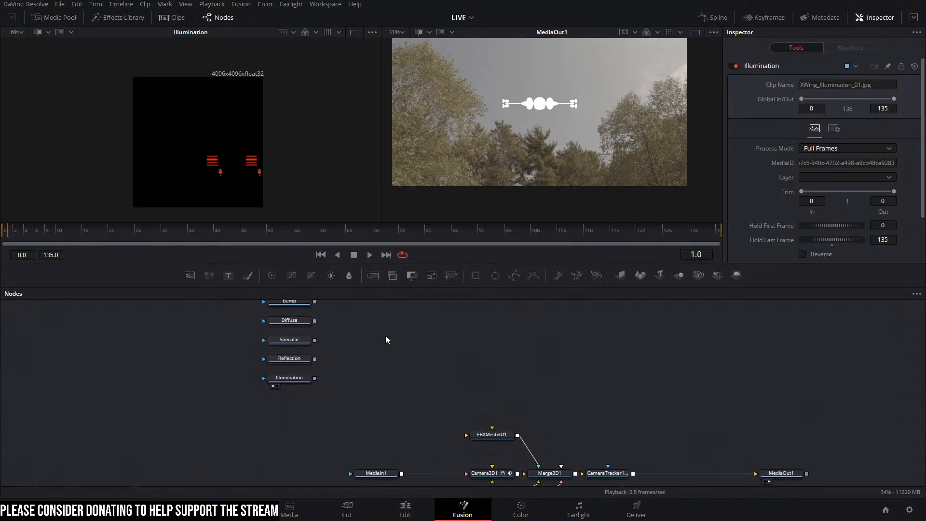
{"action": "scroll", "coordinate": [386, 336], "scroll_direction": "down", "scroll_amount": 2}
{"action": "scroll", "coordinate": [488, 333], "scroll_direction": "up", "scroll_amount": 2}
{"action": "left_click_drag", "start_coordinate": [406, 358], "coordinate": [519, 424]}
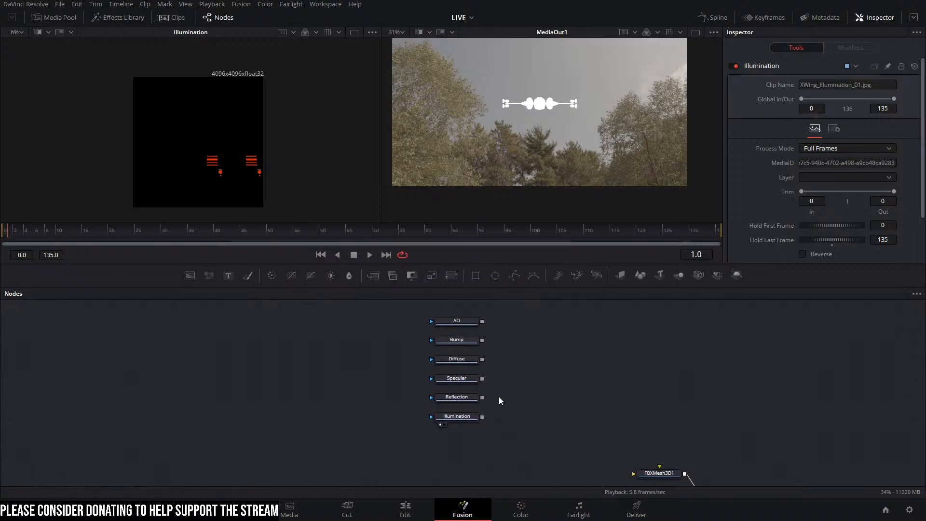
{"action": "left_click", "coordinate": [447, 321]}
{"action": "left_click_drag", "start_coordinate": [557, 399], "coordinate": [608, 346]}
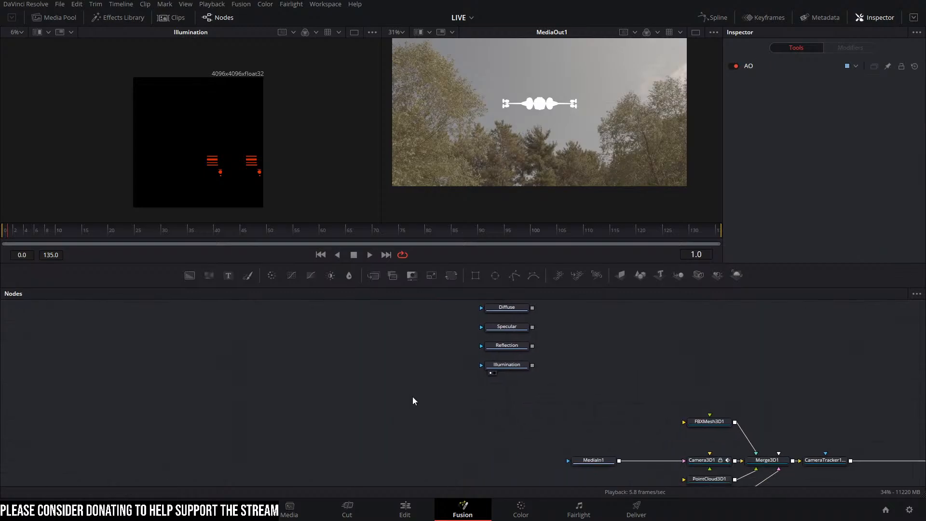
{"action": "key", "text": "shift+space"}
{"action": "type", "text": "ward"}
{"action": "key", "text": "Return"}
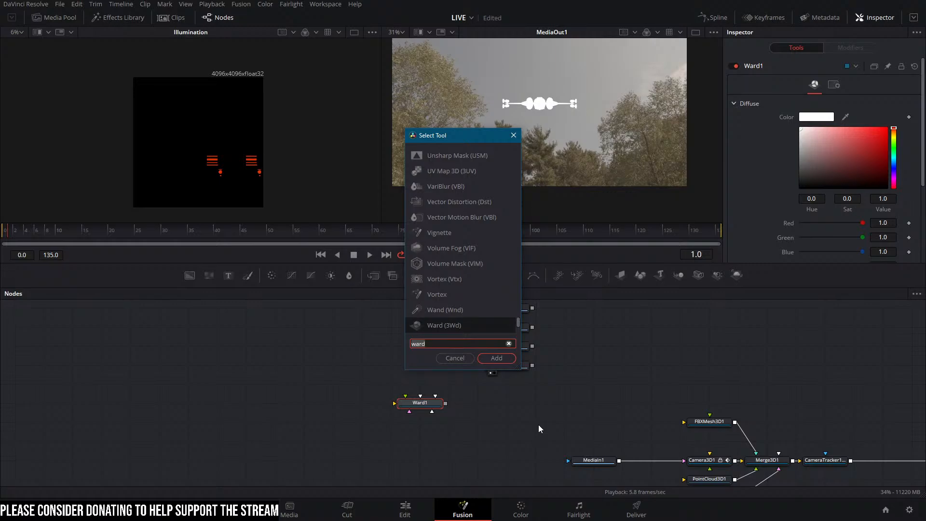
{"action": "key", "text": "Escape"}
Step: Add a Reflect material node connected to the output of Ward1
{"action": "left_click_drag", "start_coordinate": [434, 363], "coordinate": [406, 390]}
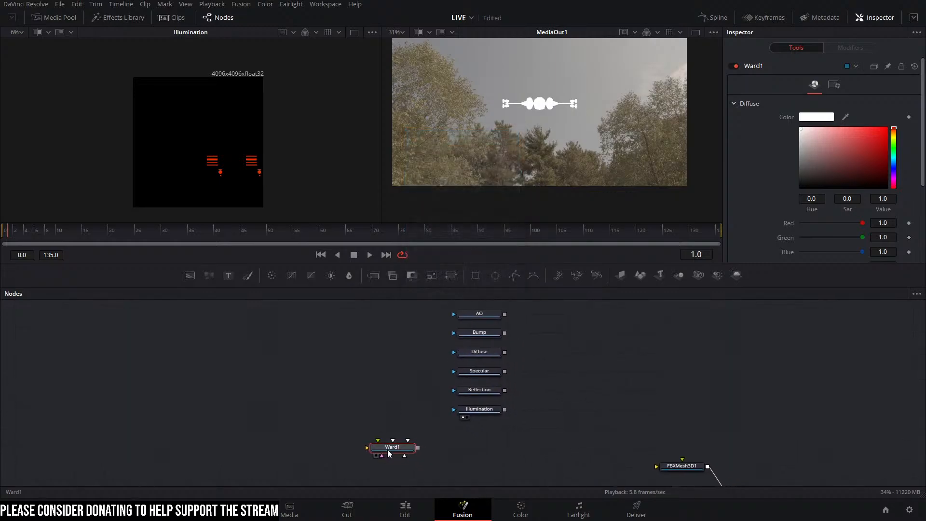
{"action": "key", "text": "shift+space"}
{"action": "type", "text": "refle"}
{"action": "key", "text": "Return"}
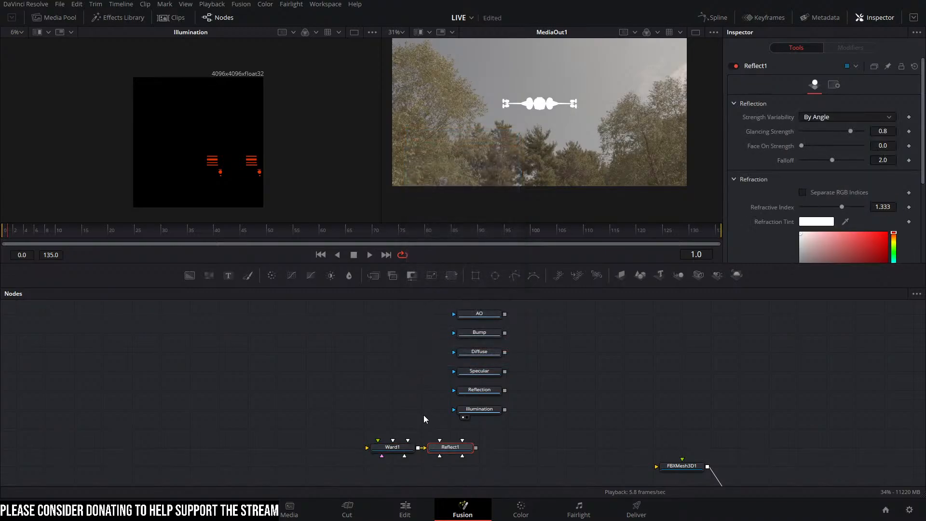
Step: Connect the Diffuse texture to Ward1's main input, line it up with Ward1, and show Reflect1 in the first viewer
{"action": "left_click_drag", "start_coordinate": [479, 357], "coordinate": [387, 451]}
{"action": "left_click", "coordinate": [428, 458]}
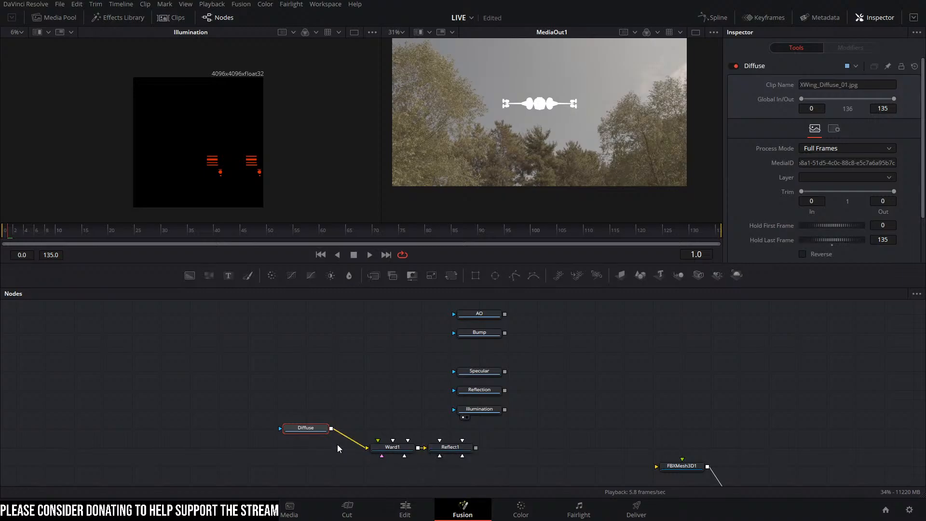
{"action": "left_click_drag", "start_coordinate": [305, 428], "coordinate": [305, 447]}
{"action": "left_click", "coordinate": [449, 448]}
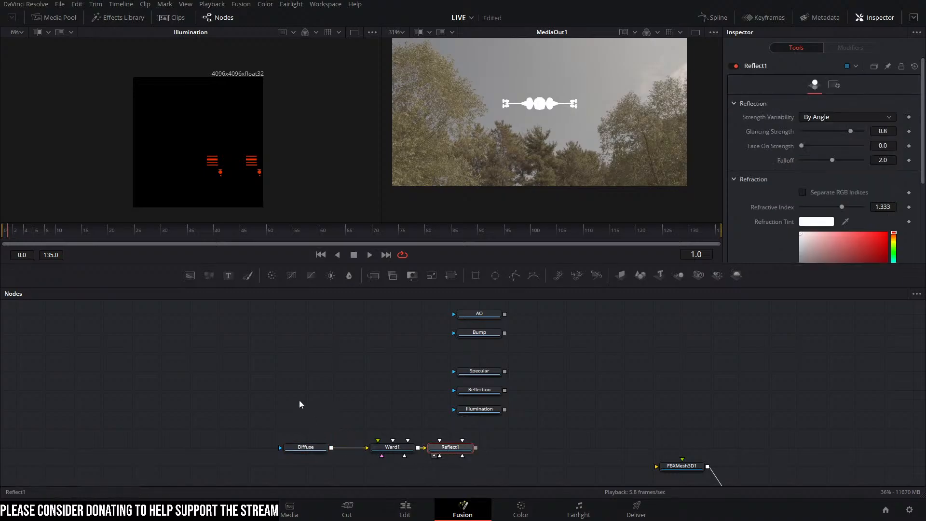
{"action": "left_click", "coordinate": [324, 406]}
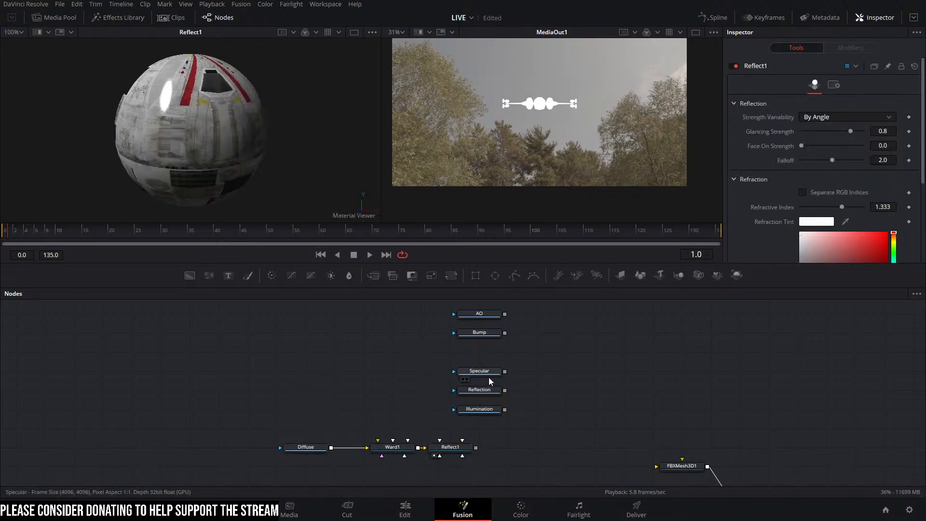
Step: Connect the Reflection texture to Reflect1 as its Reflection Intensity Material and position it above Reflect1
{"action": "left_click_drag", "start_coordinate": [479, 390], "coordinate": [458, 443]}
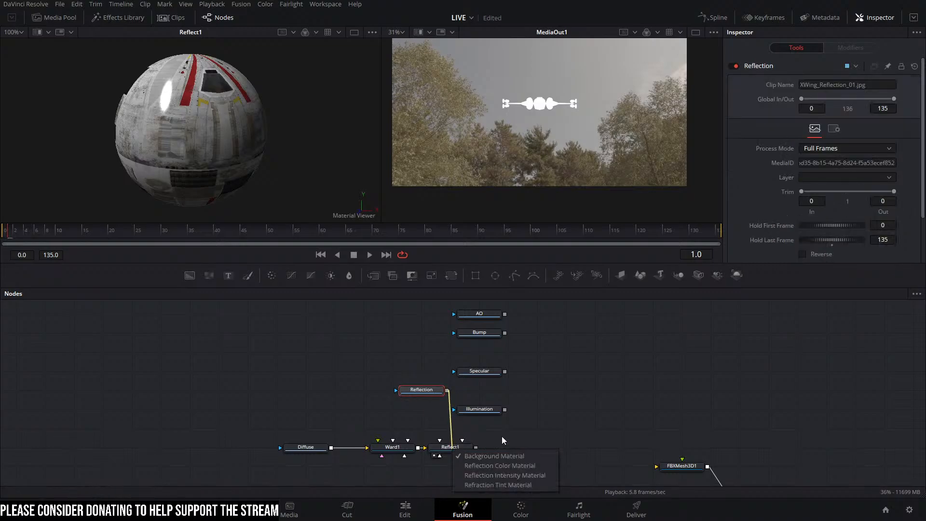
{"action": "left_click", "coordinate": [519, 476]}
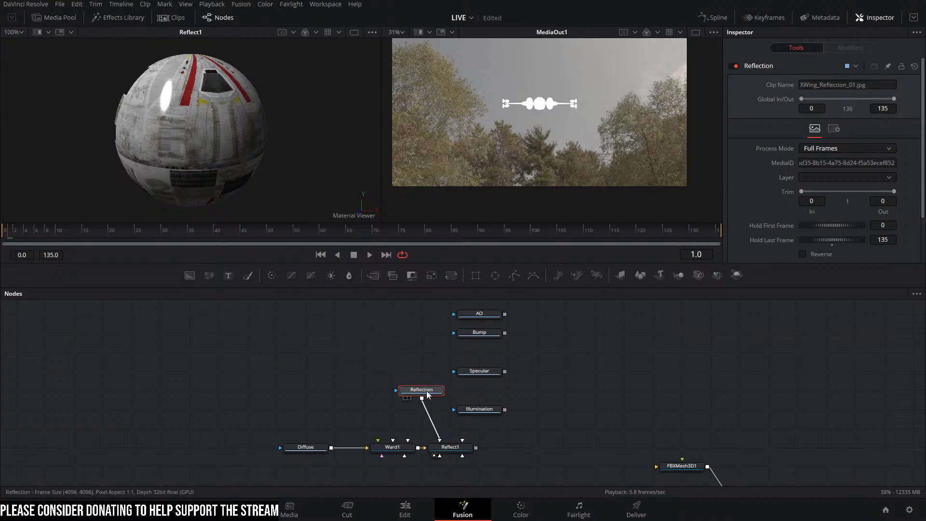
{"action": "left_click_drag", "start_coordinate": [433, 392], "coordinate": [462, 431]}
Step: Move the Bump texture below the Diffuse texture and add a BumpMap node connected to its output
{"action": "left_click_drag", "start_coordinate": [494, 333], "coordinate": [322, 485]}
{"action": "left_click_drag", "start_coordinate": [385, 485], "coordinate": [434, 421]}
{"action": "key", "text": "shift+space"}
{"action": "type", "text": "bump"}
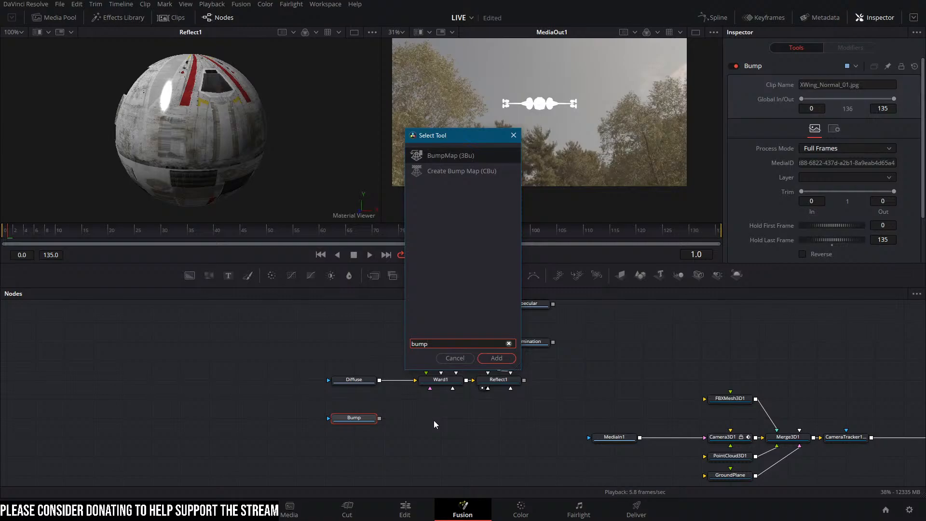
{"action": "key", "text": "Return"}
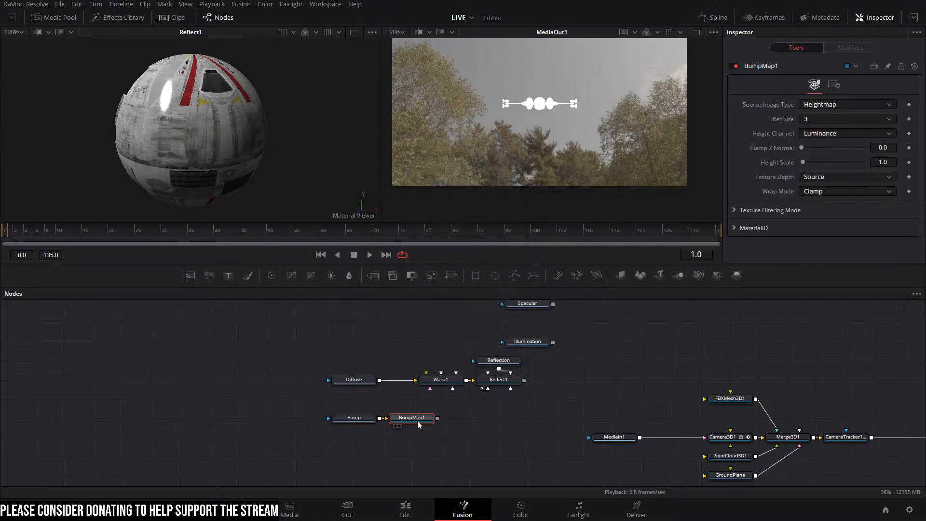
Step: Connect BumpMap1 to Reflect1's bump map input and line BumpMap1 up beneath Ward1
{"action": "left_click_drag", "start_coordinate": [406, 418], "coordinate": [501, 382]}
{"action": "left_click", "coordinate": [533, 431]}
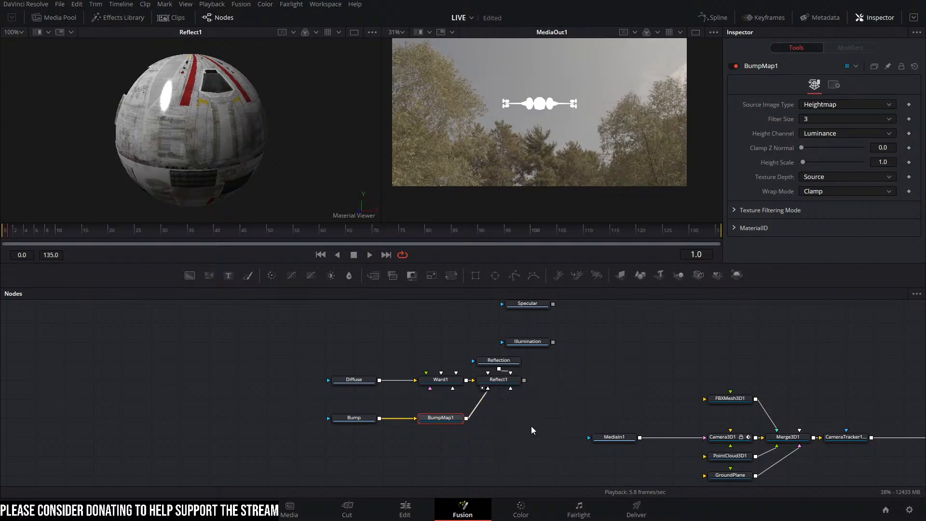
{"action": "left_click_drag", "start_coordinate": [466, 419], "coordinate": [489, 418]}
Step: Connect the Illumination texture to Ward1 as its Specular Intensity Material and place it directly above Diffuse
{"action": "left_click_drag", "start_coordinate": [542, 337], "coordinate": [494, 384]}
{"action": "left_click", "coordinate": [441, 342]}
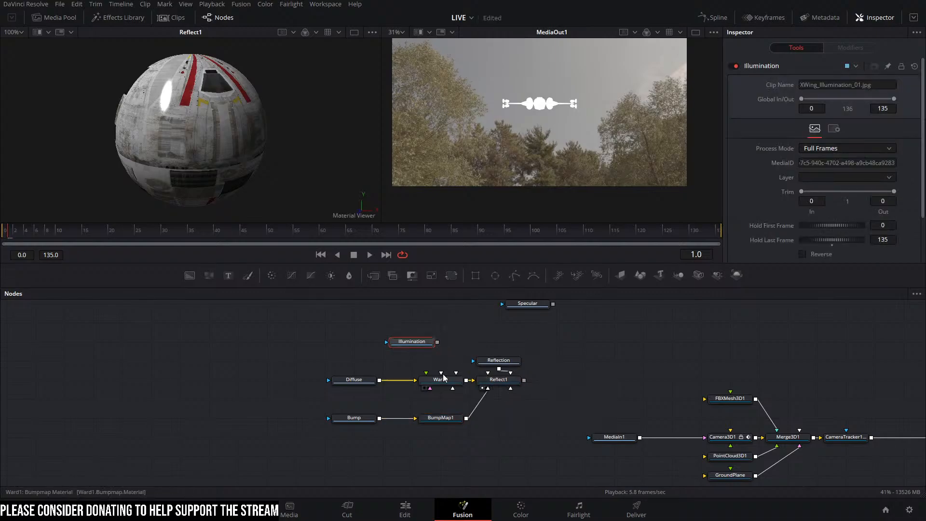
{"action": "left_click_drag", "start_coordinate": [437, 342], "coordinate": [437, 380]}
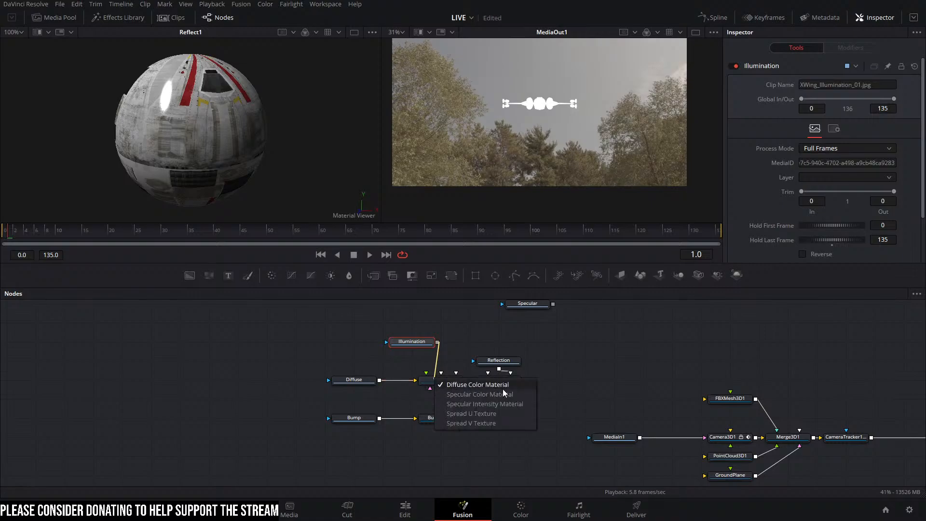
{"action": "left_click", "coordinate": [471, 404]}
{"action": "left_click_drag", "start_coordinate": [420, 343], "coordinate": [362, 343]}
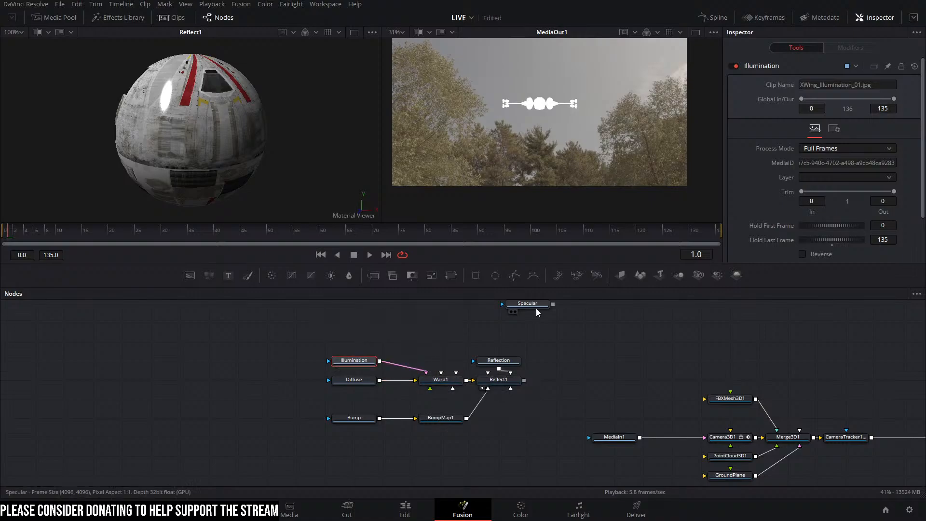
Step: Connect the Specular texture to Ward1 as its Specular Color Material and place it above Illumination
{"action": "left_click_drag", "start_coordinate": [536, 308], "coordinate": [439, 380]}
{"action": "left_click", "coordinate": [461, 398]}
{"action": "left_click_drag", "start_coordinate": [449, 328], "coordinate": [353, 392]}
Step: Delete the AO texture node from the material setup
{"action": "left_click_drag", "start_coordinate": [442, 312], "coordinate": [366, 445]}
{"action": "left_click", "coordinate": [448, 384]}
{"action": "left_click_drag", "start_coordinate": [387, 373], "coordinate": [327, 406]}
{"action": "key", "text": "Delete"}
Step: Move Bump and BumpMap1 together up to the row directly beneath Diffuse and Ward1
{"action": "left_click_drag", "start_coordinate": [460, 429], "coordinate": [364, 363]}
{"action": "left_click_drag", "start_coordinate": [277, 443], "coordinate": [124, 407]}
{"action": "left_click_drag", "start_coordinate": [256, 416], "coordinate": [257, 398]}
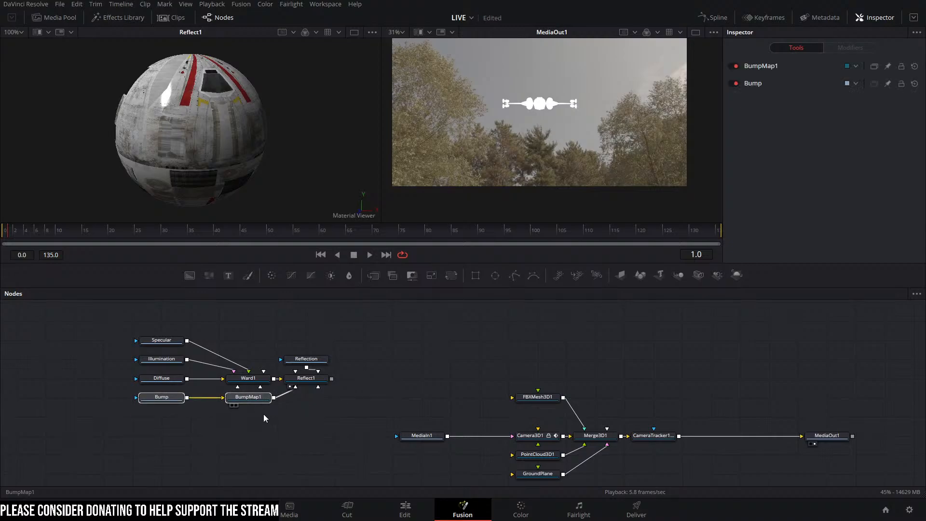
{"action": "left_click", "coordinate": [263, 413]}
{"action": "left_click_drag", "start_coordinate": [188, 146], "coordinate": [208, 139]}
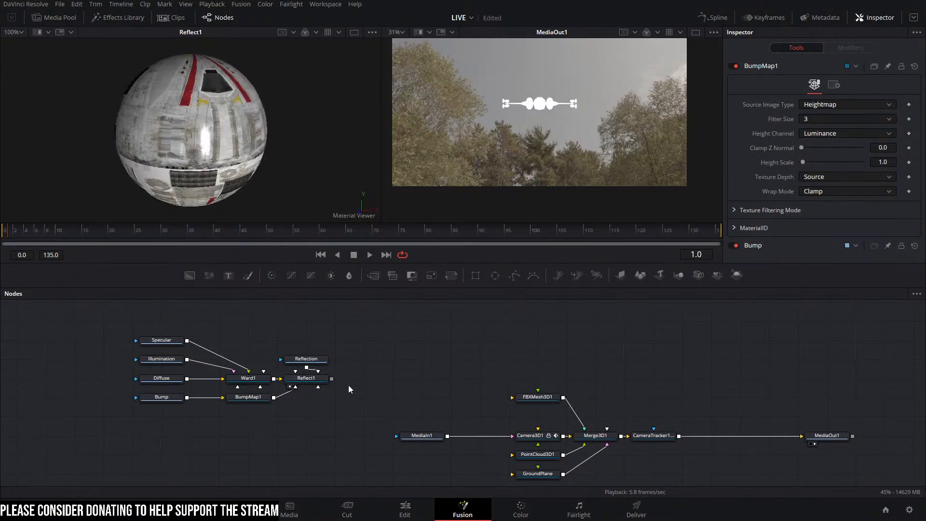
Step: Connect Reflect1 to FBXMesh3D1's material input with the mesh shown in the second viewer, and save the project
{"action": "left_click_drag", "start_coordinate": [332, 379], "coordinate": [540, 381]}
{"action": "key", "text": "2"}
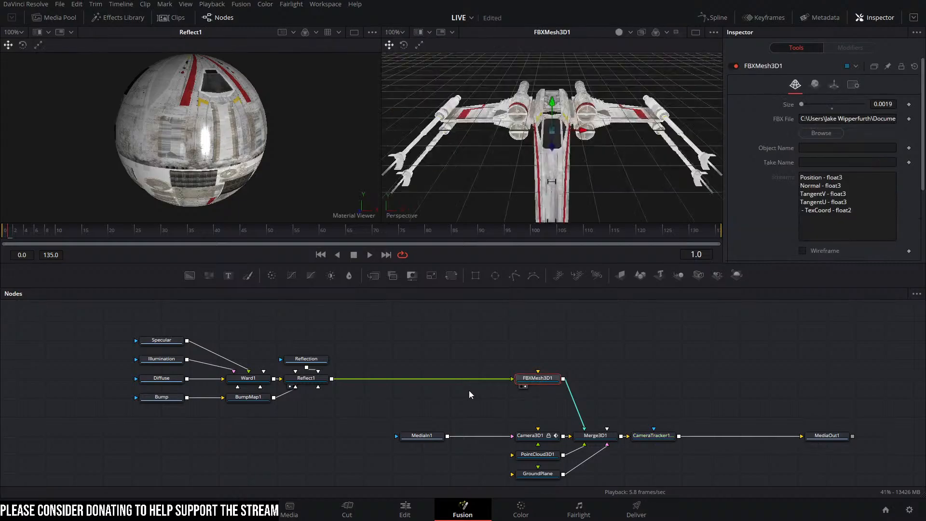
{"action": "left_click_drag", "start_coordinate": [627, 80], "coordinate": [620, 56]}
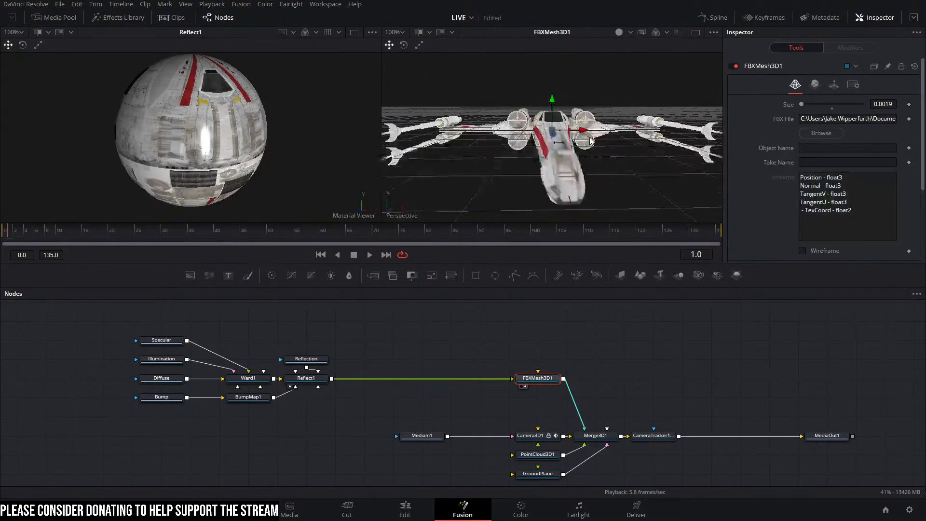
{"action": "scroll", "coordinate": [586, 139], "scroll_direction": "up", "scroll_amount": 3}
{"action": "left_click_drag", "start_coordinate": [586, 139], "coordinate": [522, 174]}
{"action": "scroll", "coordinate": [569, 162], "scroll_direction": "down", "scroll_amount": 3}
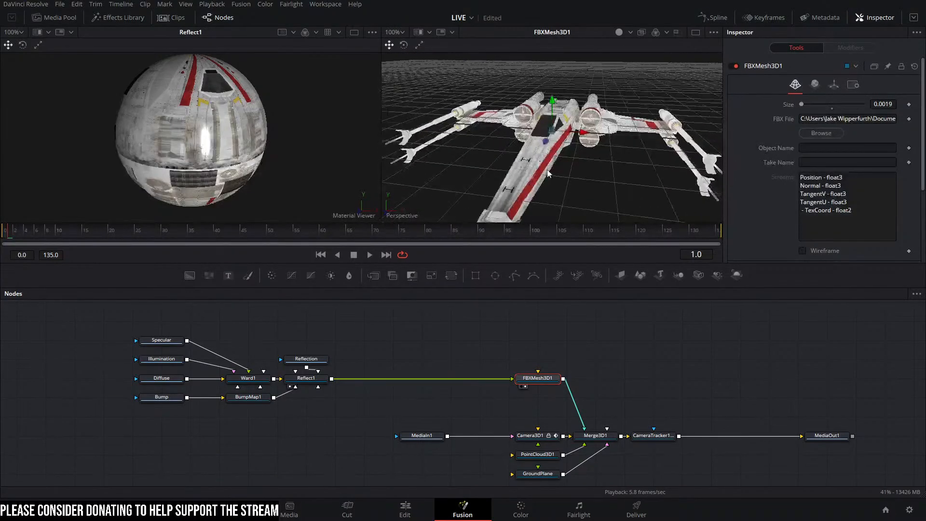
{"action": "key", "text": "ctrl+s"}
Step: Add a Spot Light node in the empty space beside FBXMesh3D1 and connect it to Merge3D1
{"action": "left_click_drag", "start_coordinate": [669, 370], "coordinate": [519, 347]}
{"action": "left_click", "coordinate": [519, 347]}
{"action": "key", "text": "shift+space"}
{"action": "type", "text": "dirs"}
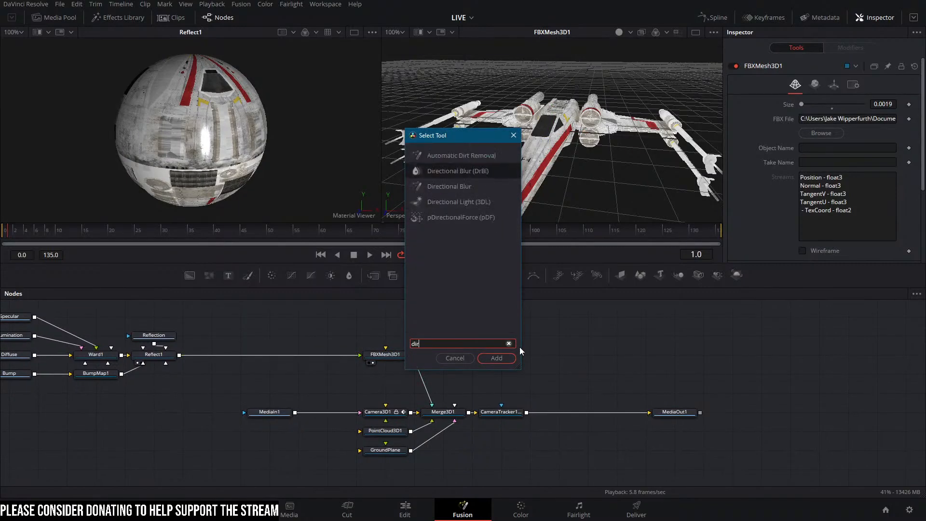
{"action": "key", "text": "BackSpace"}
{"action": "key", "text": "BackSpace"}
{"action": "key", "text": "BackSpace"}
{"action": "key", "text": "BackSpace"}
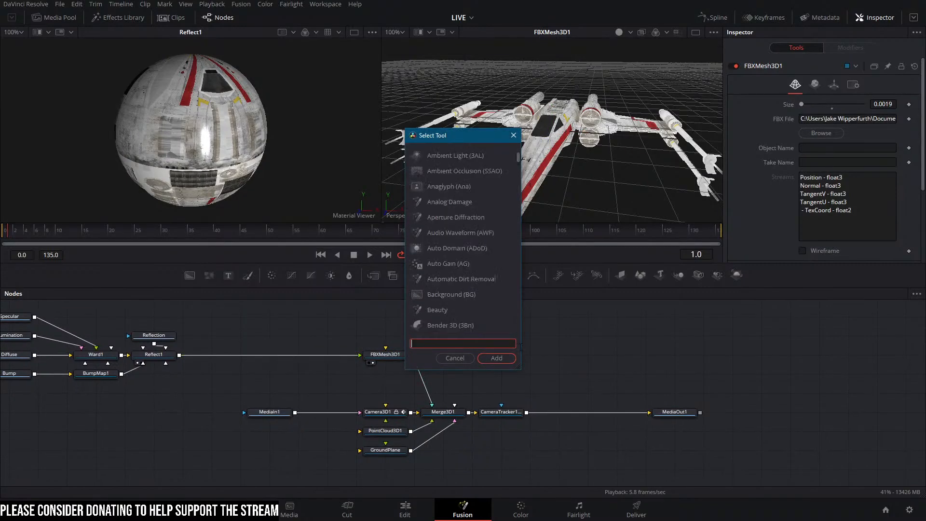
{"action": "type", "text": "spot"}
{"action": "key", "text": "Return"}
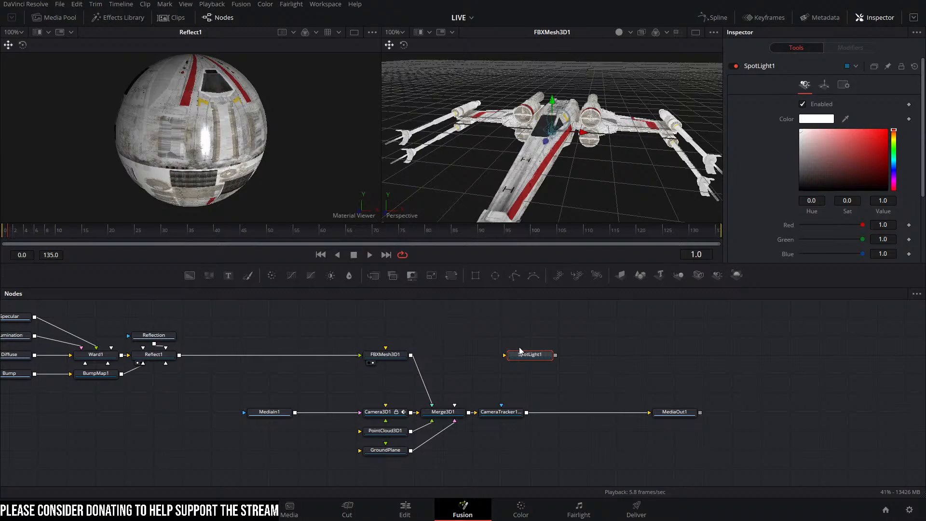
{"action": "left_click_drag", "start_coordinate": [556, 355], "coordinate": [446, 410]}
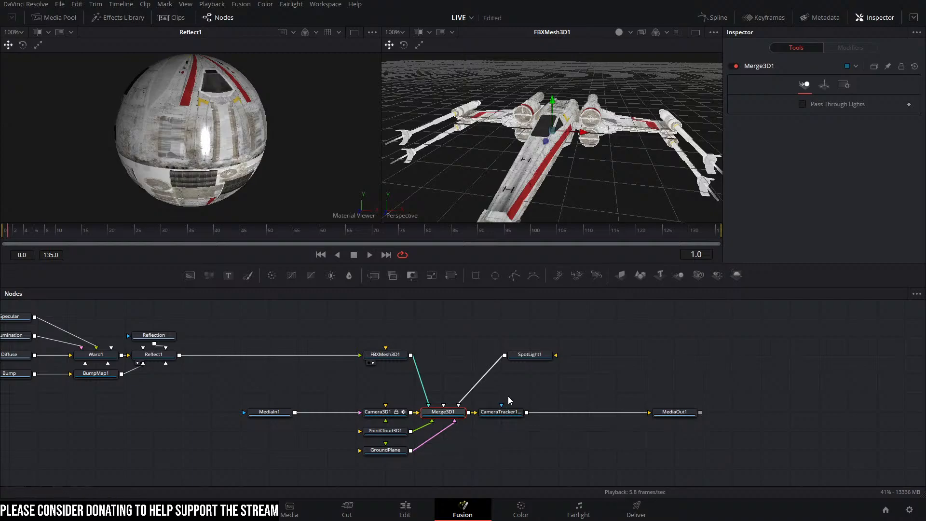
Step: Show MediaIn1 in the first viewer and scrub to frame 99 to examine the lighting in the sky
{"action": "left_click", "coordinate": [518, 363]}
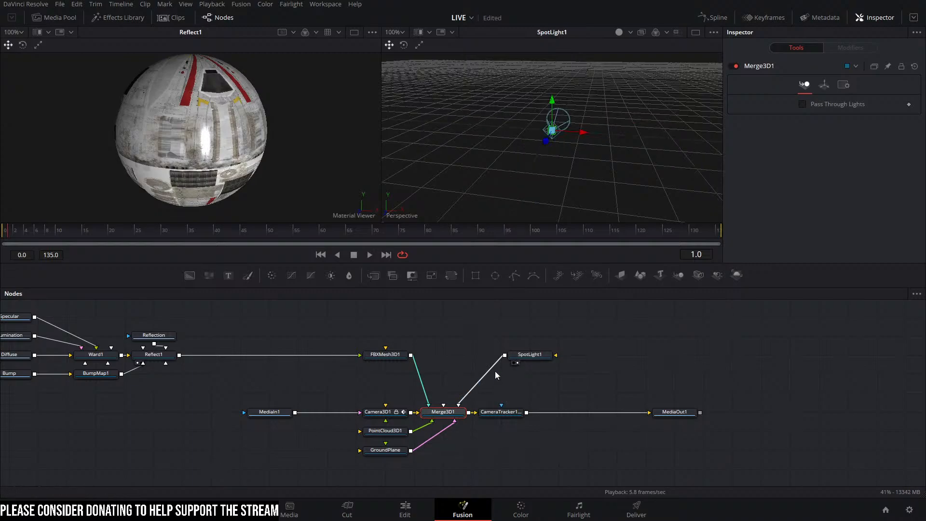
{"action": "left_click", "coordinate": [518, 363]}
{"action": "left_click", "coordinate": [269, 413]}
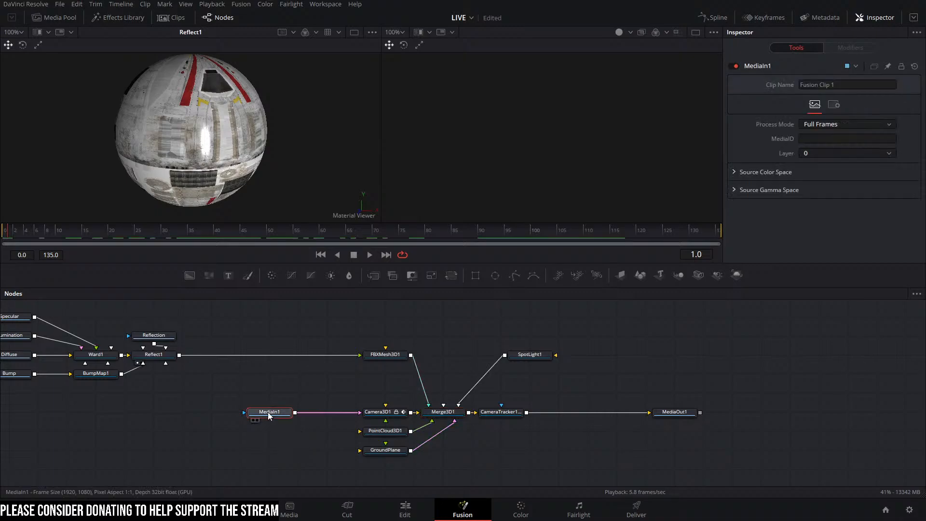
{"action": "left_click", "coordinate": [253, 420]}
{"action": "scroll", "coordinate": [229, 175], "scroll_direction": "down", "scroll_amount": 2}
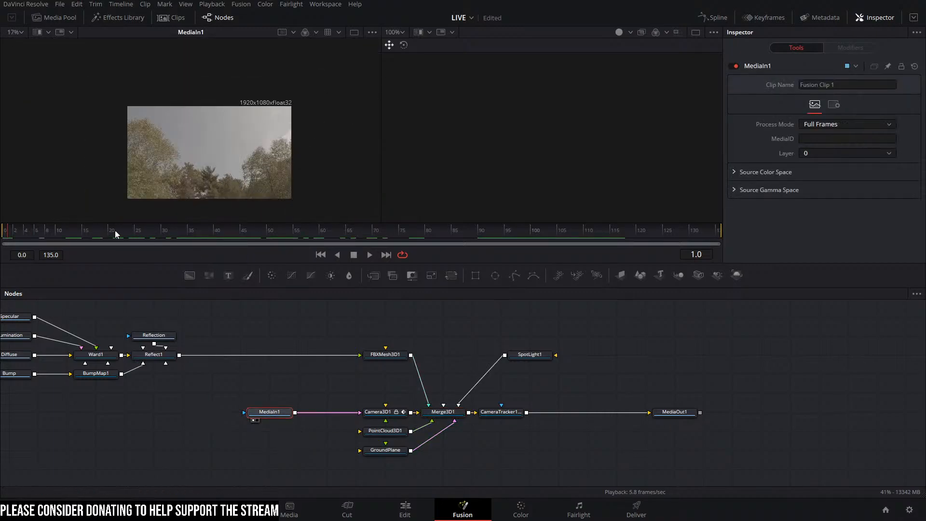
{"action": "left_click_drag", "start_coordinate": [115, 230], "coordinate": [526, 202]}
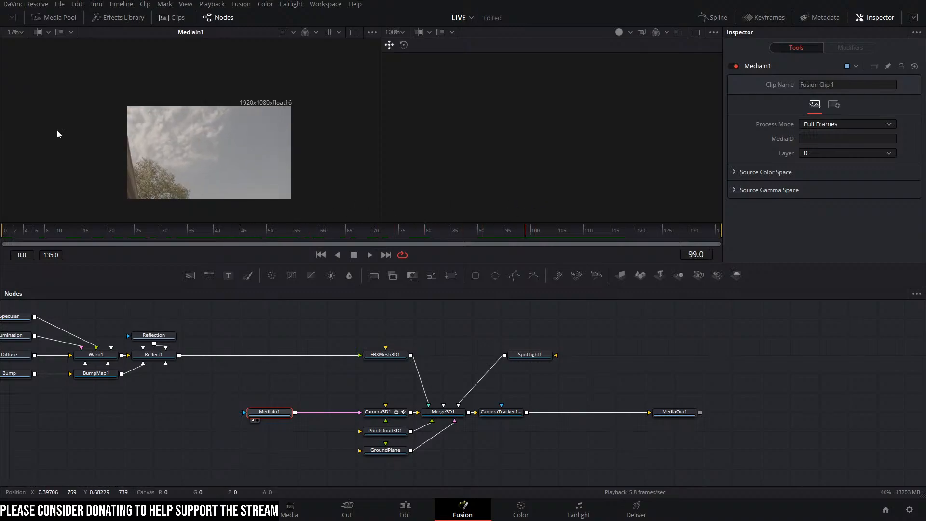
Step: Show Merge3D1 in the first viewer and MediaOut1 in the second viewer
{"action": "left_click", "coordinate": [448, 414]}
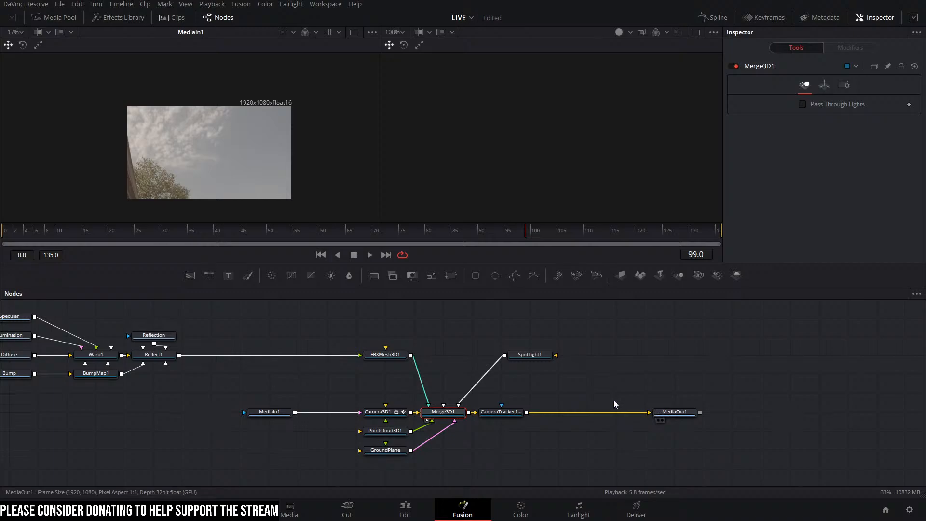
{"action": "key", "text": "2"}
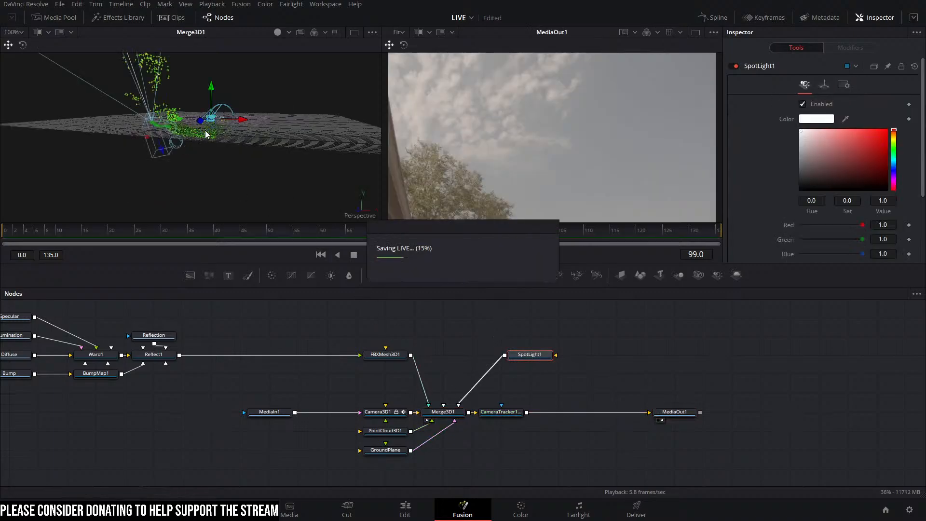
Step: Move SpotLight1 up and back to about Y 14.02 and Z 20.97, and return to frame 0
{"action": "scroll", "coordinate": [204, 131], "scroll_direction": "down", "scroll_amount": 5}
{"action": "left_click_drag", "start_coordinate": [204, 131], "coordinate": [147, 188]}
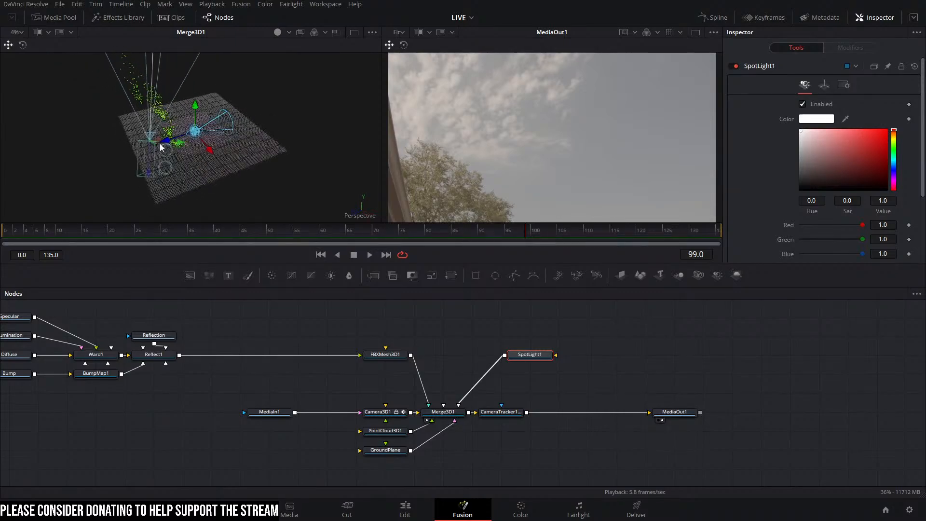
{"action": "left_click_drag", "start_coordinate": [166, 140], "coordinate": [55, 64]}
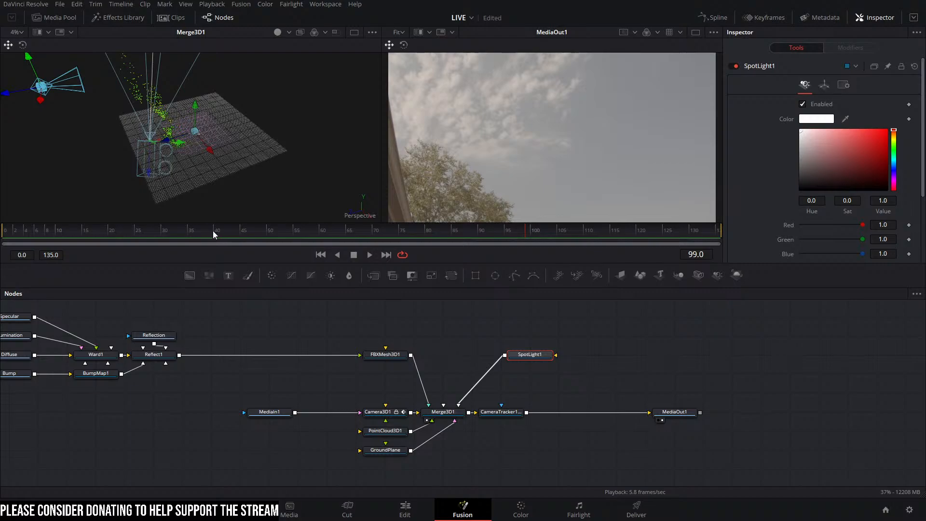
{"action": "left_click_drag", "start_coordinate": [214, 234], "coordinate": [2, 235]}
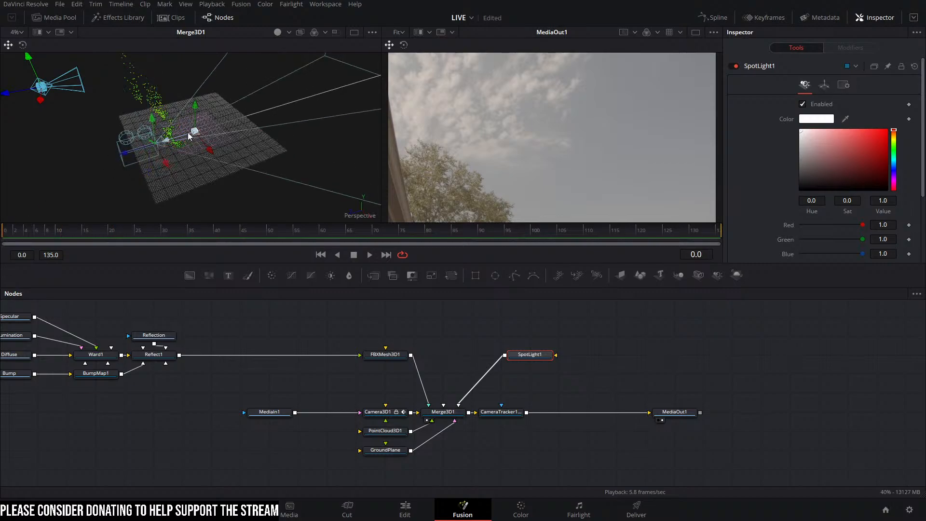
Step: Enable Lighting and Shadows in the CameraTracker1_Renderer node
{"action": "left_click", "coordinate": [512, 413]}
{"action": "scroll", "coordinate": [823, 234], "scroll_direction": "down", "scroll_amount": 5}
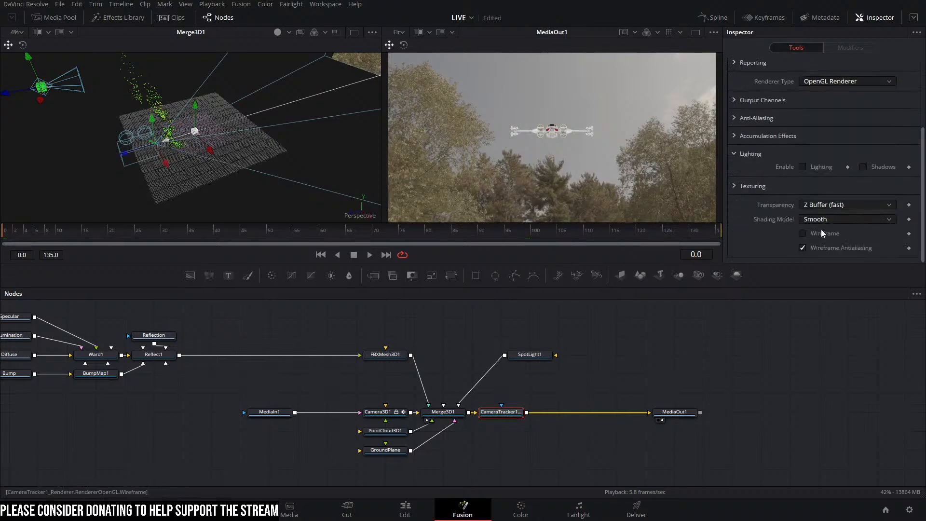
{"action": "left_click", "coordinate": [808, 167]}
{"action": "left_click", "coordinate": [872, 166]}
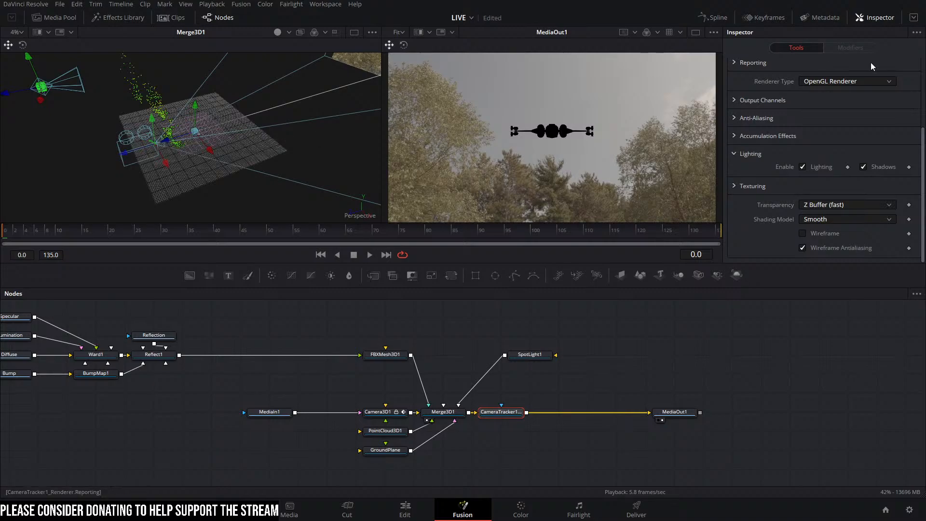
{"action": "scroll", "coordinate": [827, 94], "scroll_direction": "up", "scroll_amount": 5}
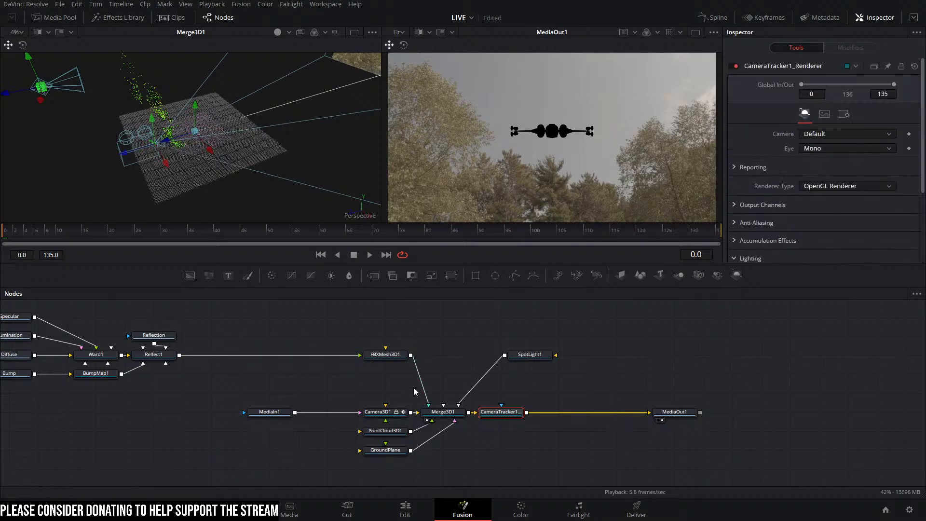
Step: Turn on Use Target in SpotLight1's transform settings
{"action": "left_click", "coordinate": [530, 354]}
{"action": "left_click", "coordinate": [823, 85]}
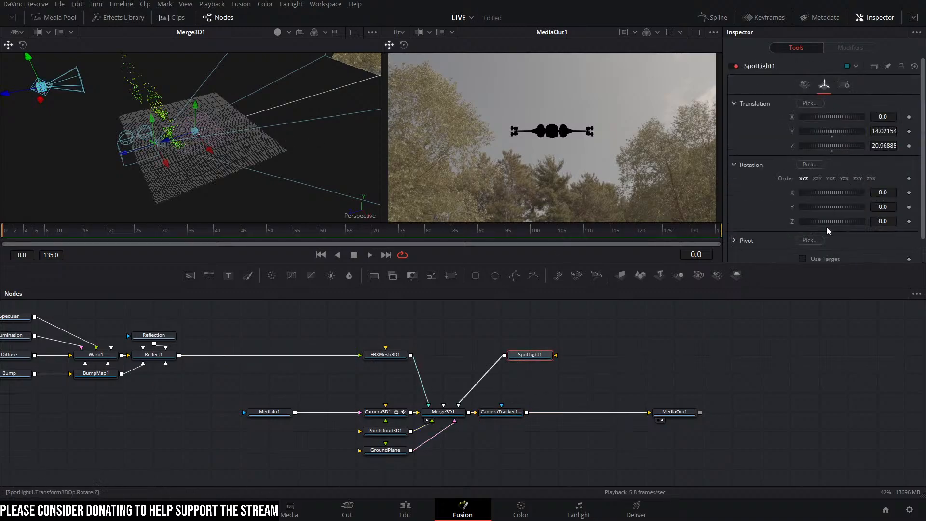
{"action": "left_click", "coordinate": [803, 259]}
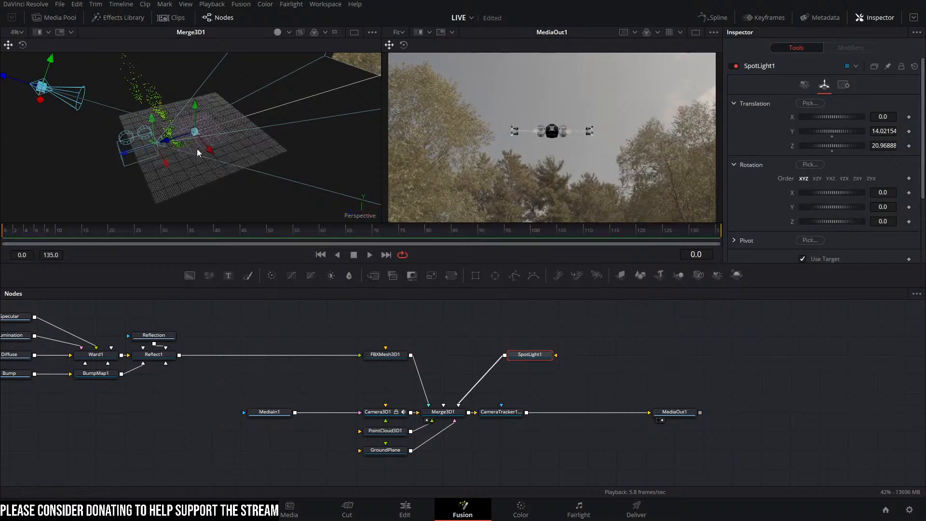
Step: Delete the SpotLight1 node from the scene
{"action": "mouse_move", "coordinate": [190, 145]}
{"action": "left_mouse_down"}
{"action": "mouse_move", "coordinate": [276, 103]}
{"action": "mouse_move", "coordinate": [381, 140]}
{"action": "mouse_move", "coordinate": [309, 152]}
{"action": "mouse_move", "coordinate": [277, 134]}
{"action": "mouse_move", "coordinate": [281, 103]}
{"action": "mouse_move", "coordinate": [238, 59]}
{"action": "mouse_move", "coordinate": [248, 86]}
{"action": "left_mouse_up"}
{"action": "scroll", "coordinate": [271, 160], "scroll_direction": "down", "scroll_amount": 2}
{"action": "left_click_drag", "start_coordinate": [568, 331], "coordinate": [513, 363]}
{"action": "key", "text": "Delete"}
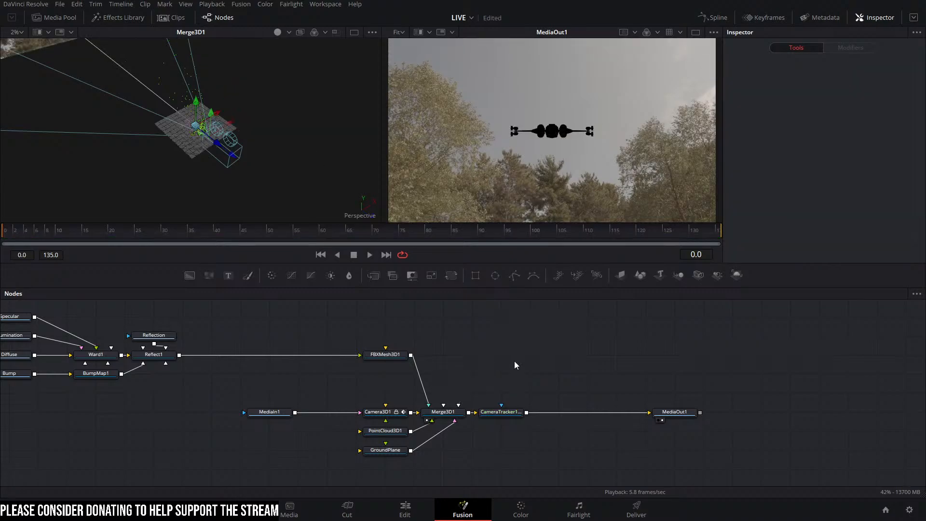
Step: Add a Directional Light node beside FBXMesh3D1 and connect it to Merge3D1
{"action": "key", "text": "shift+space"}
{"action": "type", "text": "dir"}
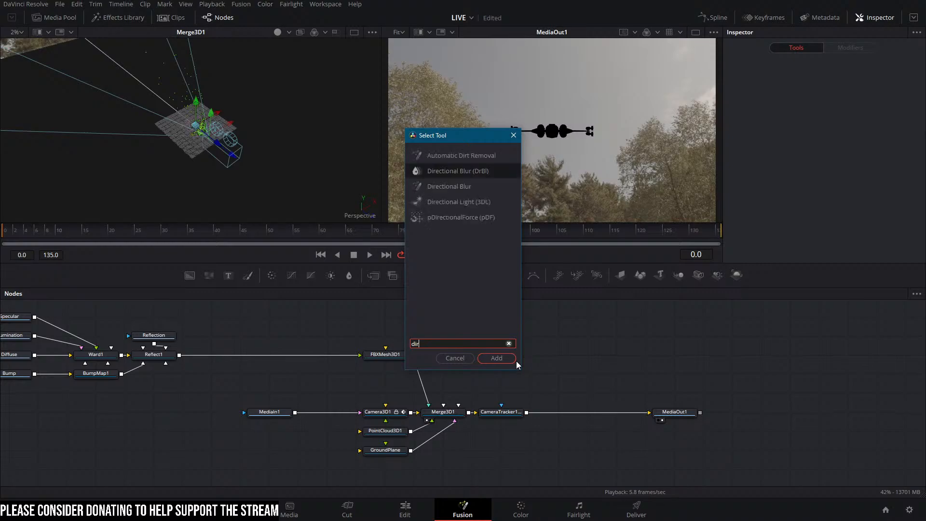
{"action": "key", "text": "Down"}
{"action": "key", "text": "Down"}
{"action": "key", "text": "Return"}
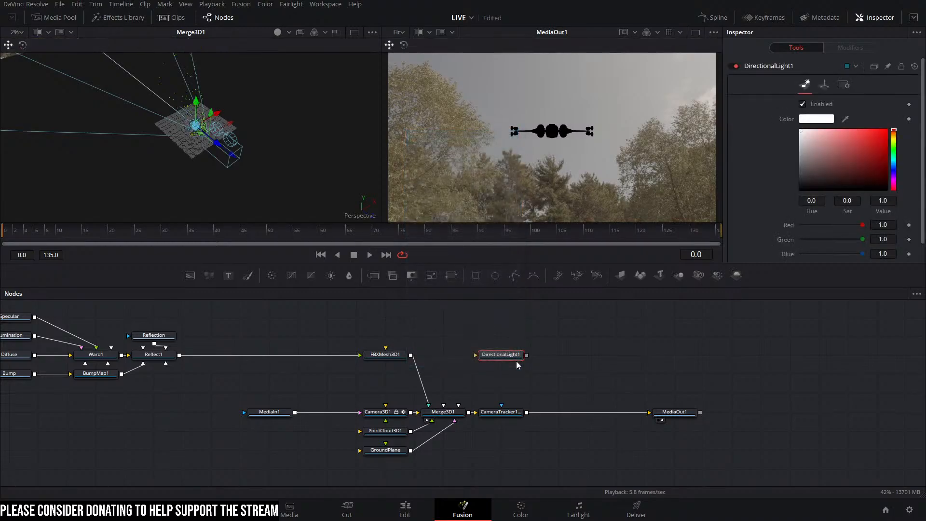
{"action": "left_click_drag", "start_coordinate": [527, 354], "coordinate": [454, 416]}
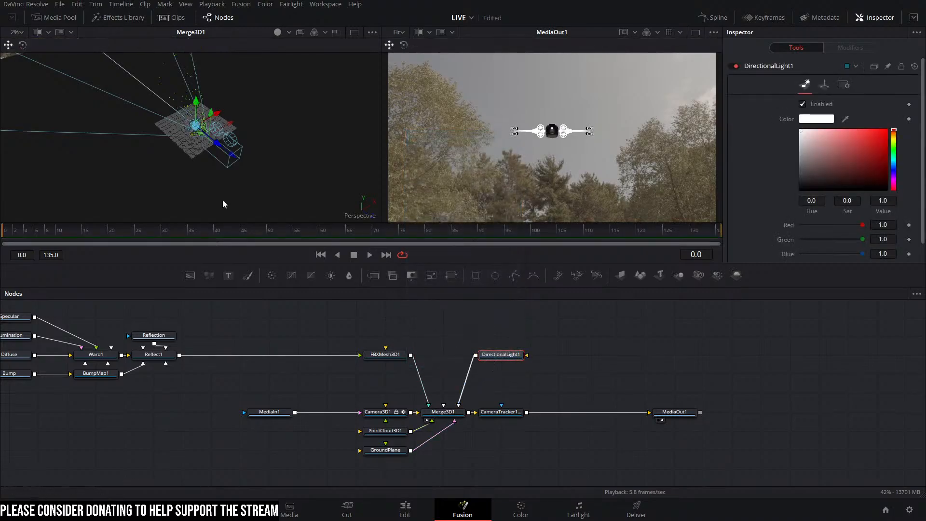
Step: Move DirectionalLight1 away from the X-wing to a spot beyond the edge of the ground grid, close to the camera
{"action": "left_click_drag", "start_coordinate": [173, 122], "coordinate": [2, 92]}
{"action": "scroll", "coordinate": [201, 122], "scroll_direction": "up", "scroll_amount": 8}
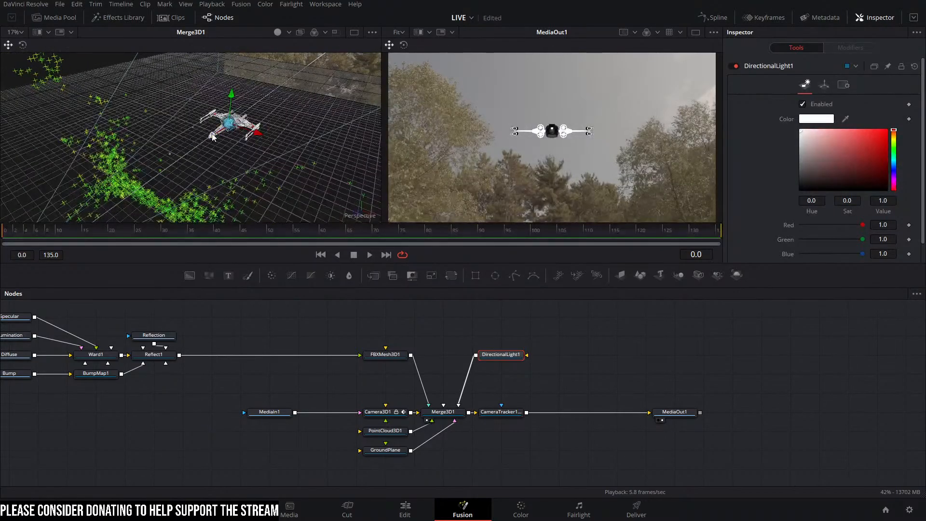
{"action": "scroll", "coordinate": [139, 163], "scroll_direction": "down", "scroll_amount": 4}
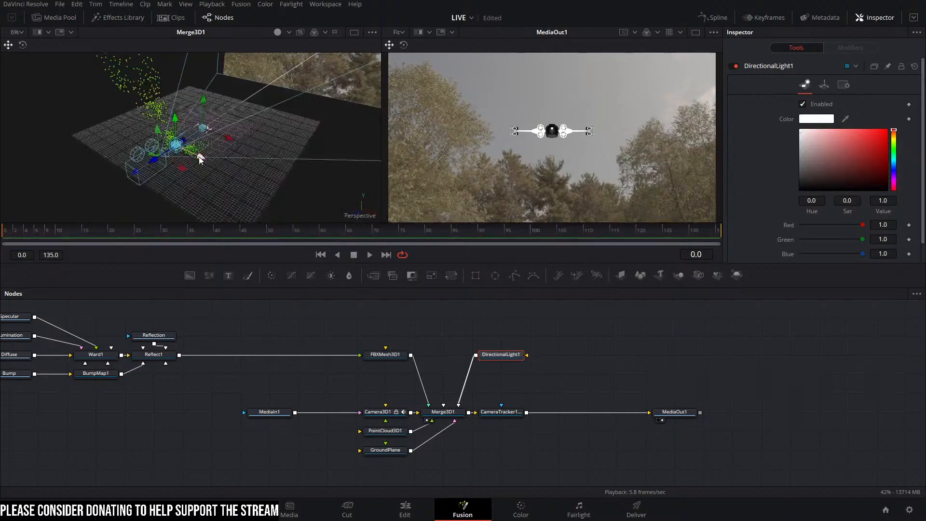
{"action": "left_click_drag", "start_coordinate": [200, 160], "coordinate": [252, 203]}
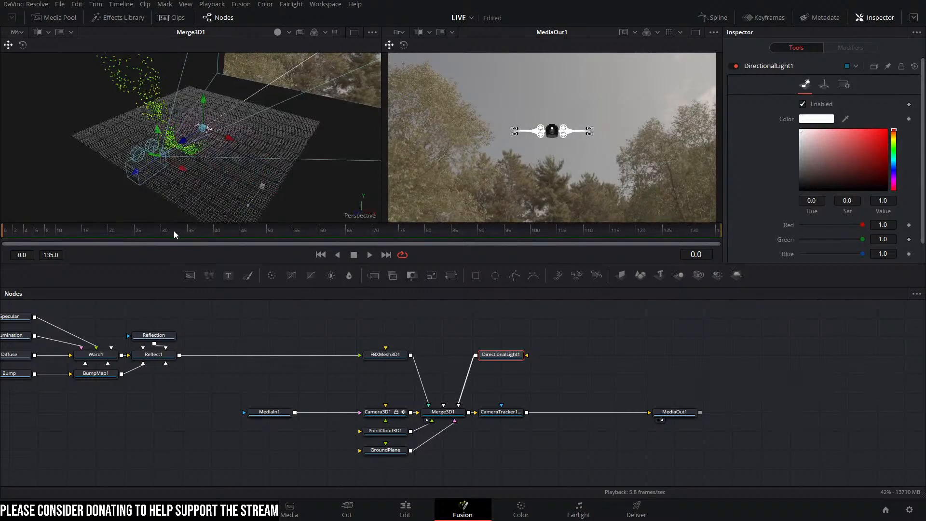
{"action": "scroll", "coordinate": [190, 213], "scroll_direction": "down", "scroll_amount": 5}
{"action": "left_click_drag", "start_coordinate": [172, 161], "coordinate": [161, 181]}
Step: Rotate DirectionalLight1 to change the angle at which its light strikes the X-wing
{"action": "left_click", "coordinate": [23, 46]}
{"action": "left_click_drag", "start_coordinate": [223, 201], "coordinate": [280, 172]}
{"action": "left_click_drag", "start_coordinate": [191, 171], "coordinate": [189, 121]}
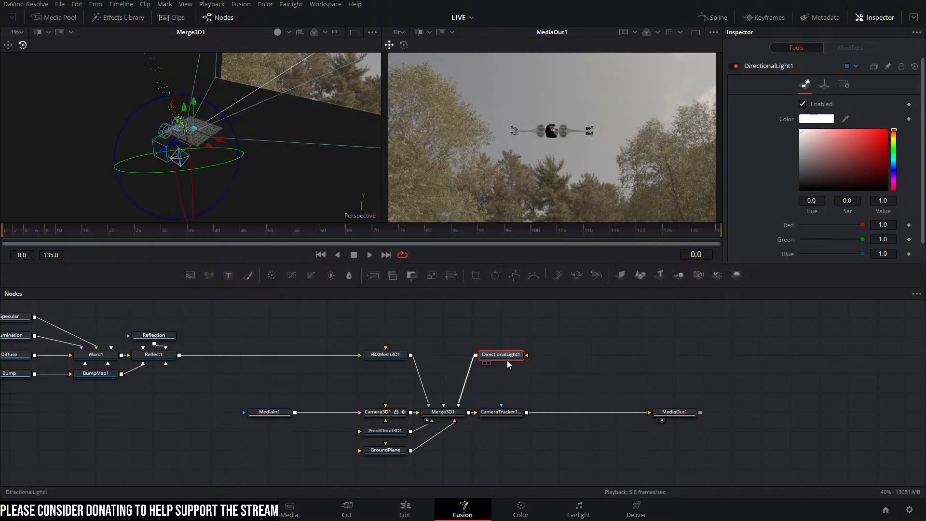
Step: Add an Ambient Light node beside DirectionalLight1 and connect it to Merge3D1
{"action": "key", "text": "shift+space"}
{"action": "type", "text": "ambie"}
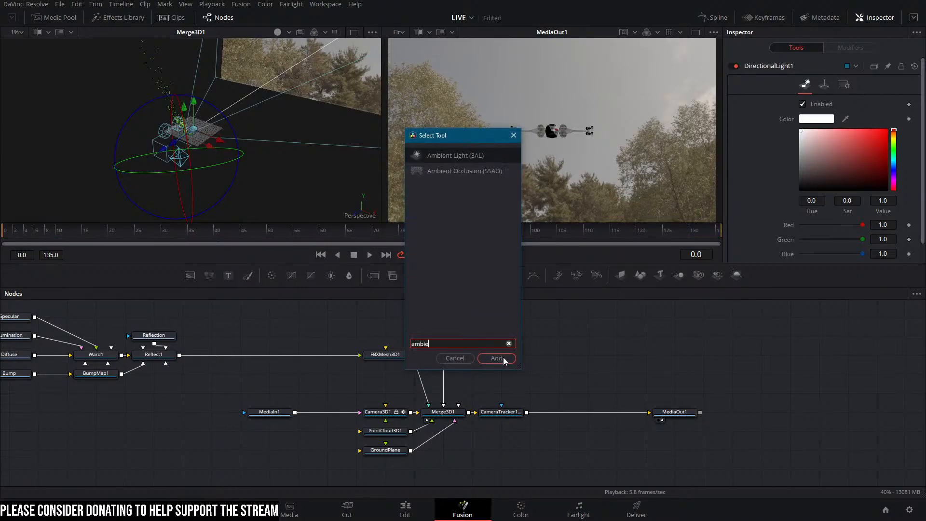
{"action": "key", "text": "Return"}
{"action": "left_click_drag", "start_coordinate": [489, 353], "coordinate": [458, 406]}
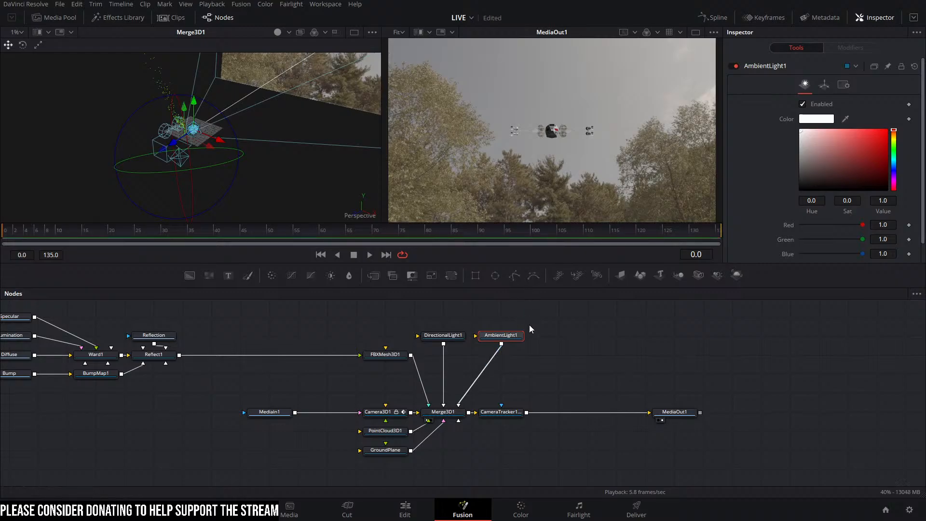
Step: Turn on Lighting in the 3D options of the Merge3D1 viewer and save the project
{"action": "scroll", "coordinate": [195, 135], "scroll_direction": "up", "scroll_amount": 10}
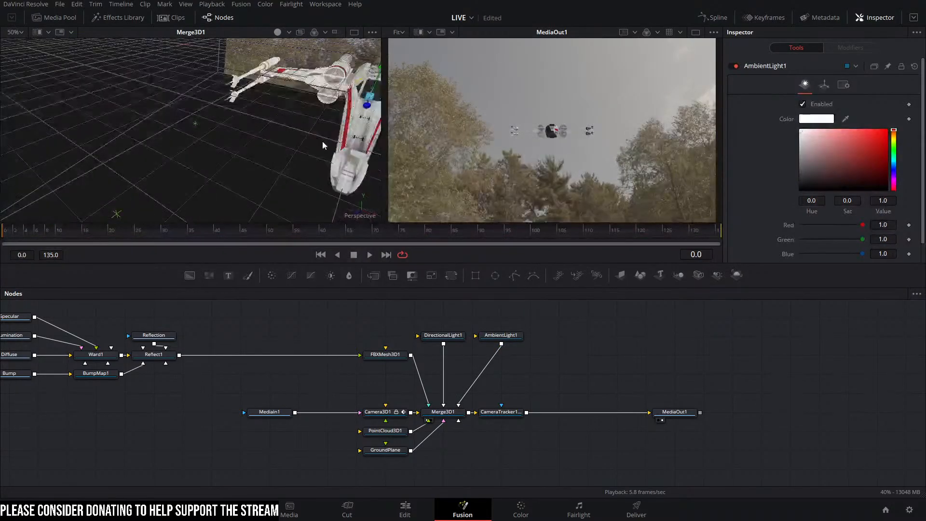
{"action": "mouse_move", "coordinate": [227, 156]}
{"action": "left_mouse_down"}
{"action": "mouse_move", "coordinate": [251, 163]}
{"action": "mouse_move", "coordinate": [274, 147]}
{"action": "mouse_move", "coordinate": [217, 161]}
{"action": "mouse_move", "coordinate": [252, 167]}
{"action": "mouse_move", "coordinate": [289, 150]}
{"action": "mouse_move", "coordinate": [232, 171]}
{"action": "left_mouse_up"}
{"action": "right_click", "coordinate": [239, 160]}
{"action": "mouse_move", "coordinate": [296, 201]}
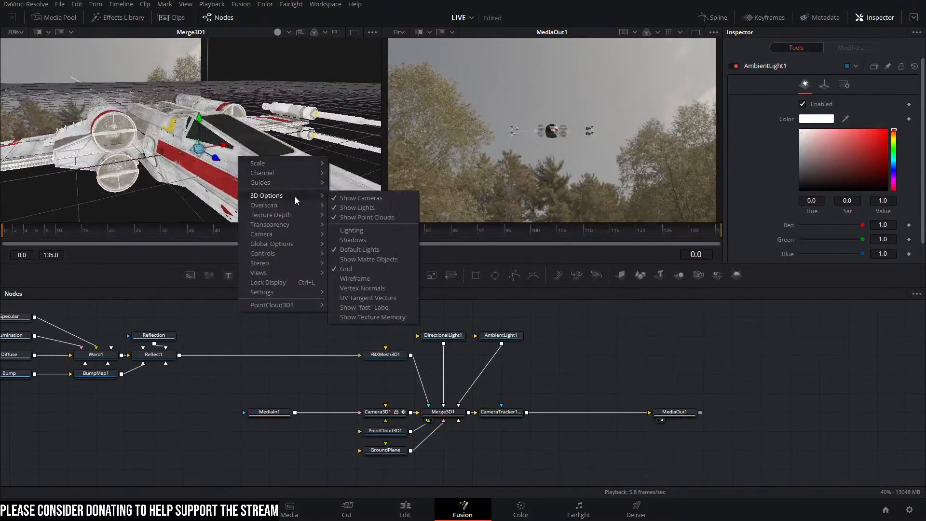
{"action": "left_click", "coordinate": [371, 233]}
{"action": "mouse_move", "coordinate": [304, 153]}
{"action": "left_mouse_down"}
{"action": "mouse_move", "coordinate": [246, 166]}
{"action": "mouse_move", "coordinate": [354, 103]}
{"action": "mouse_move", "coordinate": [169, 155]}
{"action": "mouse_move", "coordinate": [269, 118]}
{"action": "mouse_move", "coordinate": [259, 145]}
{"action": "mouse_move", "coordinate": [225, 127]}
{"action": "mouse_move", "coordinate": [203, 141]}
{"action": "mouse_move", "coordinate": [249, 122]}
{"action": "mouse_move", "coordinate": [248, 130]}
{"action": "left_mouse_up"}
{"action": "key", "text": "ctrl+s"}
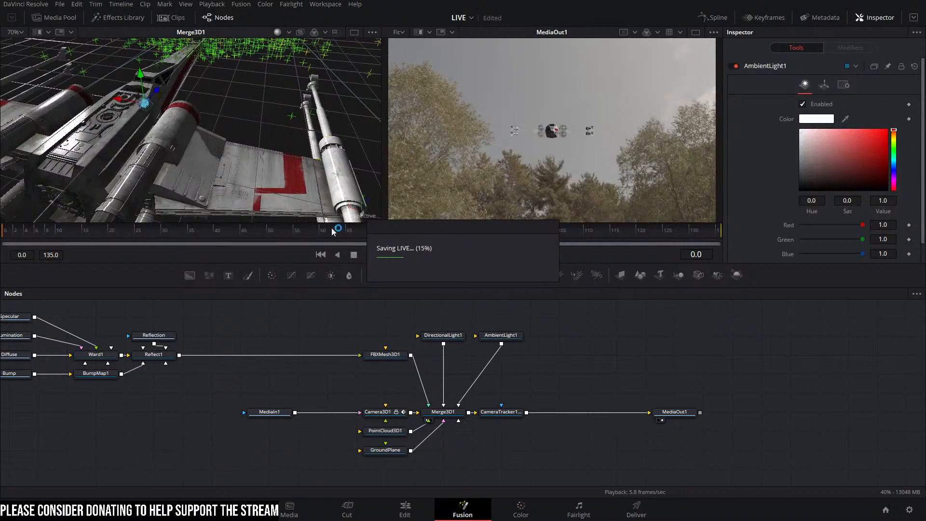
Step: Set the Glancing Strength of the Reflect1 material to 0.339
{"action": "left_click", "coordinate": [153, 354]}
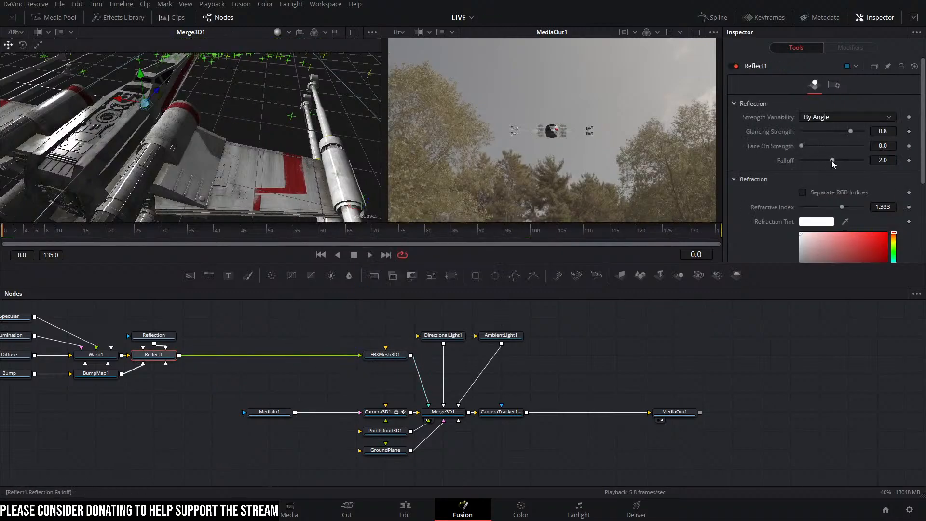
{"action": "left_click_drag", "start_coordinate": [849, 131], "coordinate": [821, 132]}
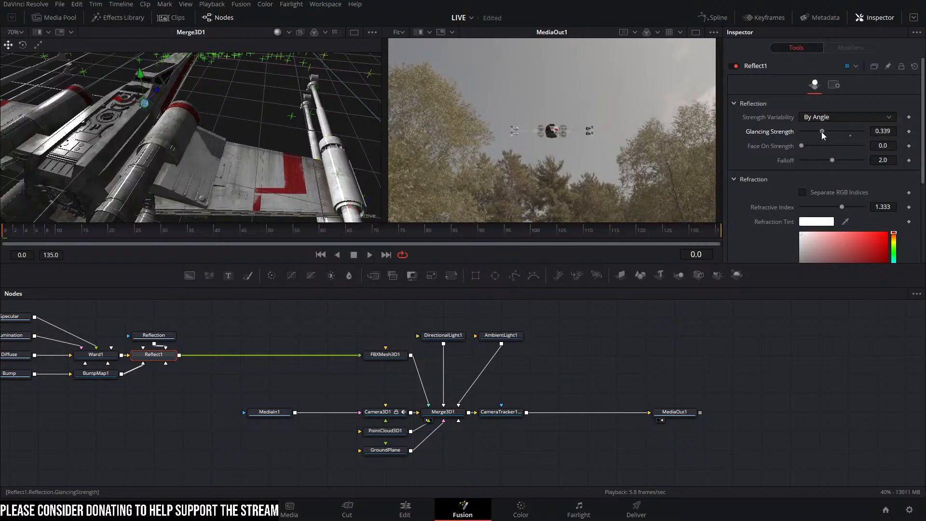
{"action": "left_click_drag", "start_coordinate": [124, 136], "coordinate": [111, 172]}
{"action": "left_click", "coordinate": [105, 356]}
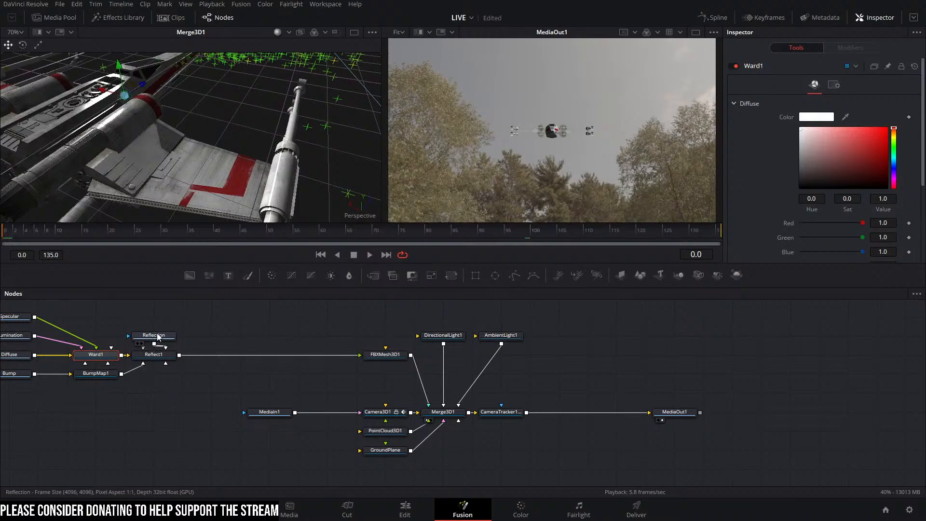
{"action": "left_click", "coordinate": [157, 337]}
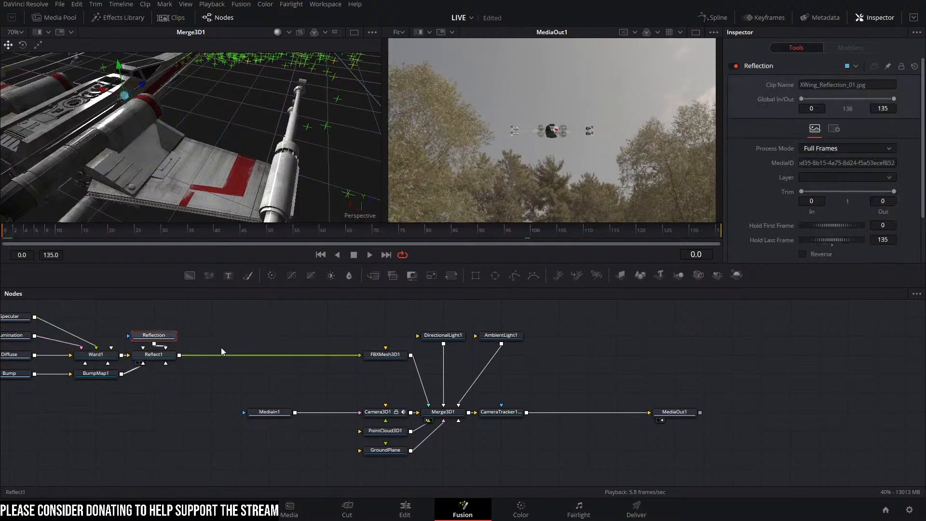
{"action": "left_click", "coordinate": [154, 355]}
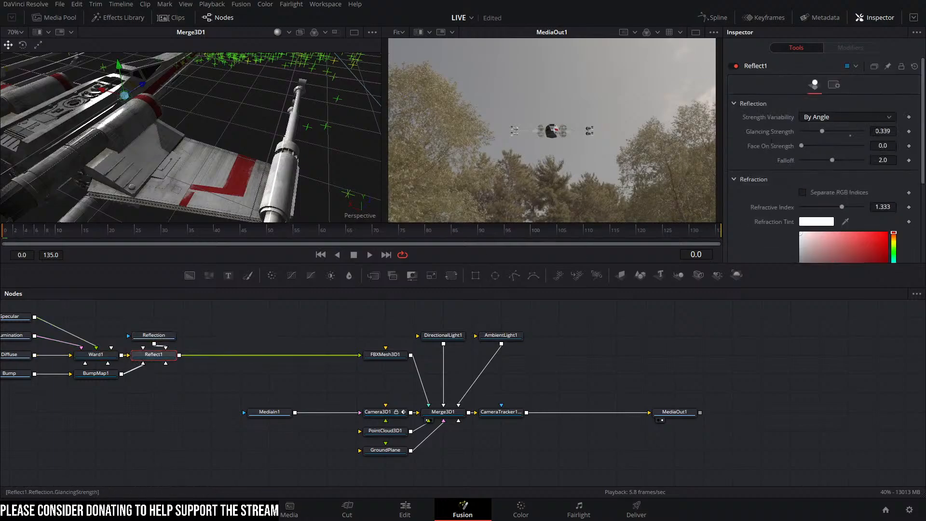
Step: Set the Ward1 material's specular Spread U to 0.2 and its specular Intensity to 0.268
{"action": "left_click", "coordinate": [95, 354]}
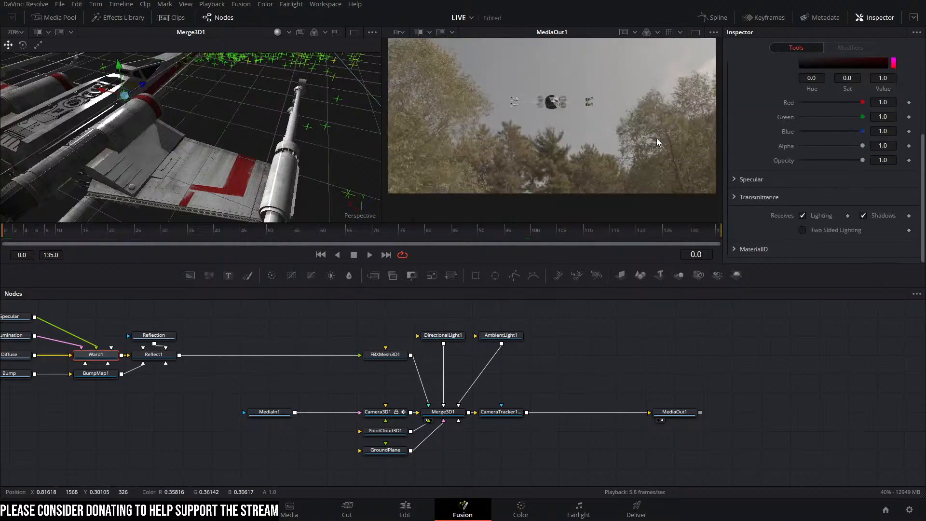
{"action": "left_click", "coordinate": [733, 178]}
{"action": "scroll", "coordinate": [826, 212], "scroll_direction": "down", "scroll_amount": 4}
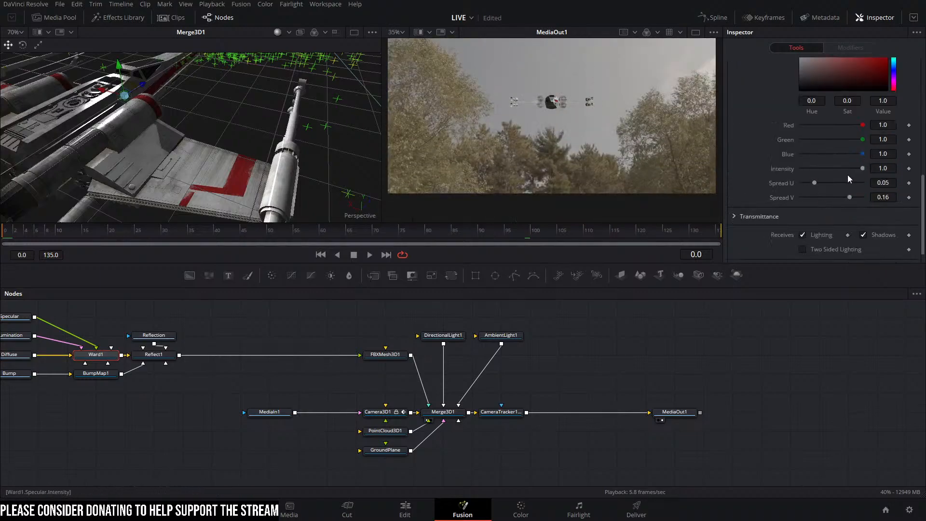
{"action": "left_click_drag", "start_coordinate": [814, 183], "coordinate": [898, 184]}
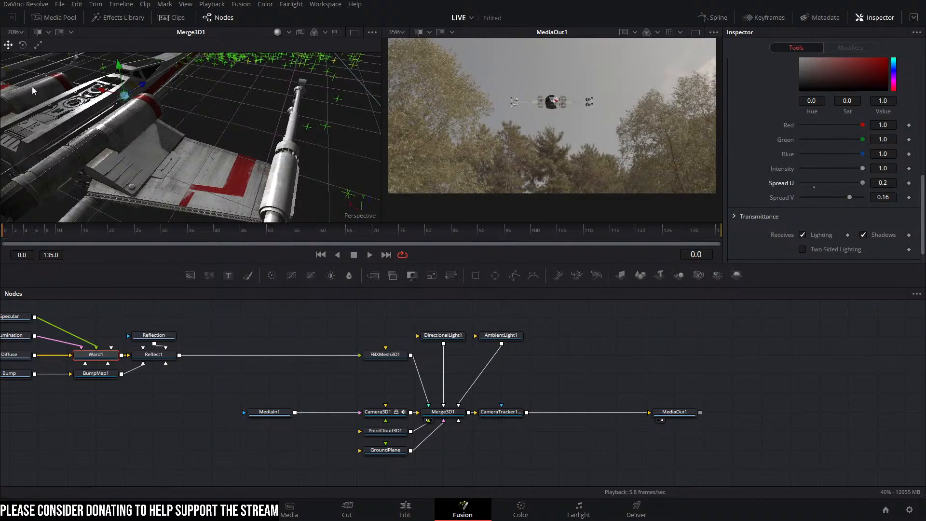
{"action": "mouse_move", "coordinate": [32, 88]}
{"action": "left_mouse_down"}
{"action": "mouse_move", "coordinate": [55, 92]}
{"action": "mouse_move", "coordinate": [39, 99]}
{"action": "left_mouse_up"}
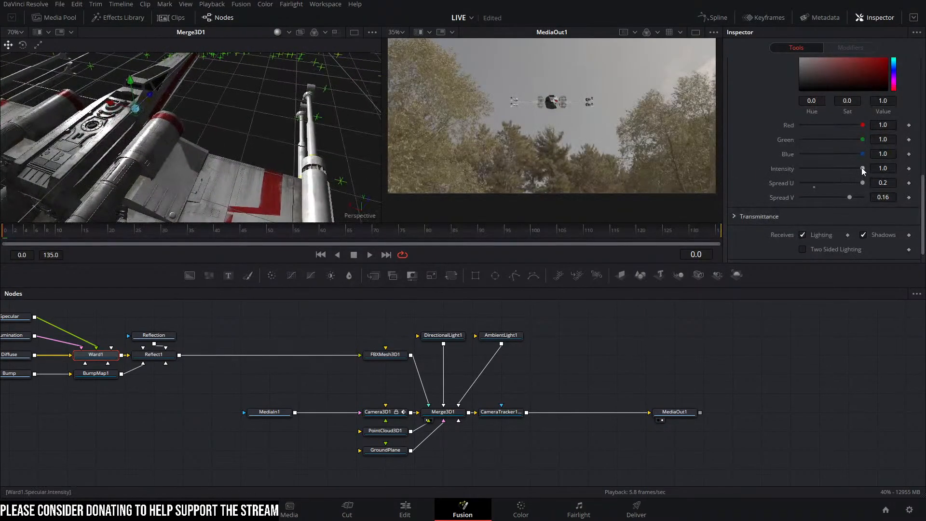
{"action": "left_click_drag", "start_coordinate": [862, 169], "coordinate": [817, 170]}
{"action": "left_click_drag", "start_coordinate": [186, 95], "coordinate": [445, 88]}
{"action": "scroll", "coordinate": [249, 74], "scroll_direction": "down", "scroll_amount": 2}
{"action": "left_click_drag", "start_coordinate": [269, 86], "coordinate": [251, 70]}
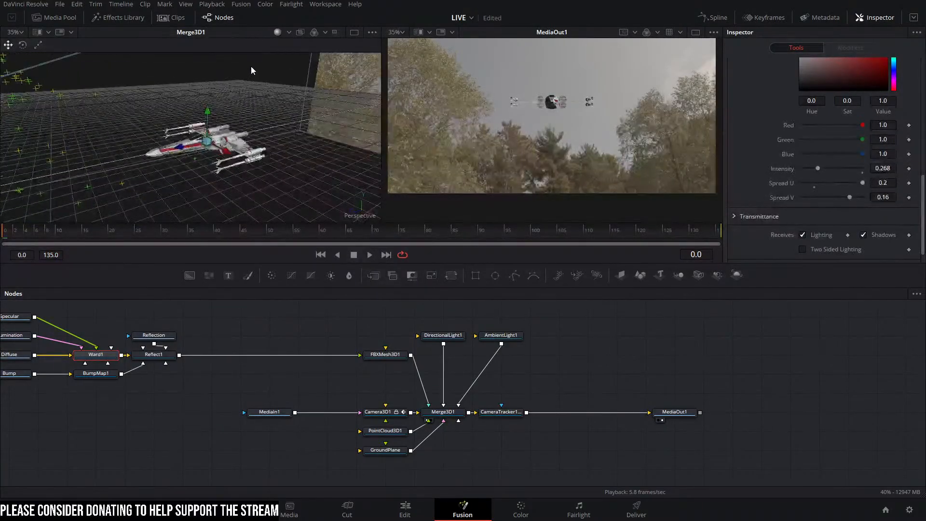
{"action": "scroll", "coordinate": [233, 107], "scroll_direction": "down", "scroll_amount": 3}
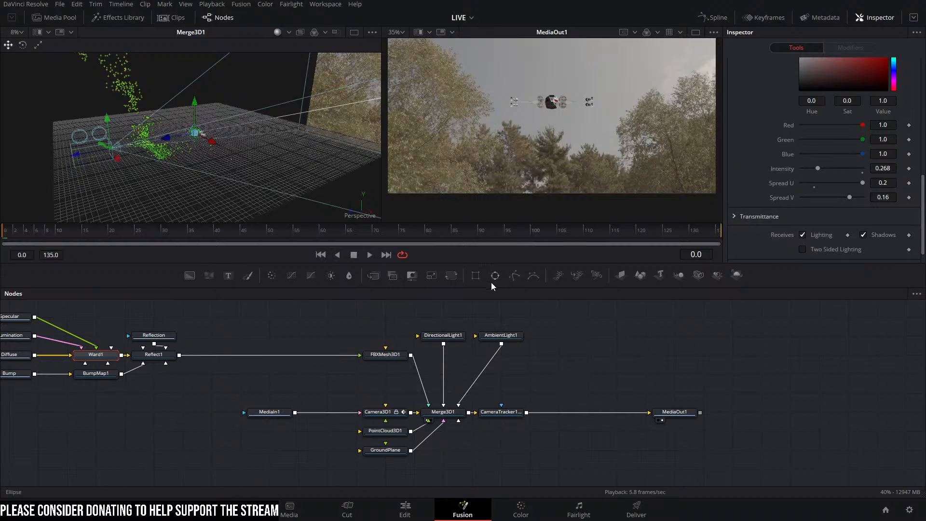
Step: Set the Intensity of AmbientLight1 to 0.346
{"action": "left_click", "coordinate": [501, 335]}
{"action": "mouse_move", "coordinate": [817, 245]}
{"action": "left_mouse_down"}
{"action": "mouse_move", "coordinate": [840, 246]}
{"action": "mouse_move", "coordinate": [824, 248]}
{"action": "left_mouse_up"}
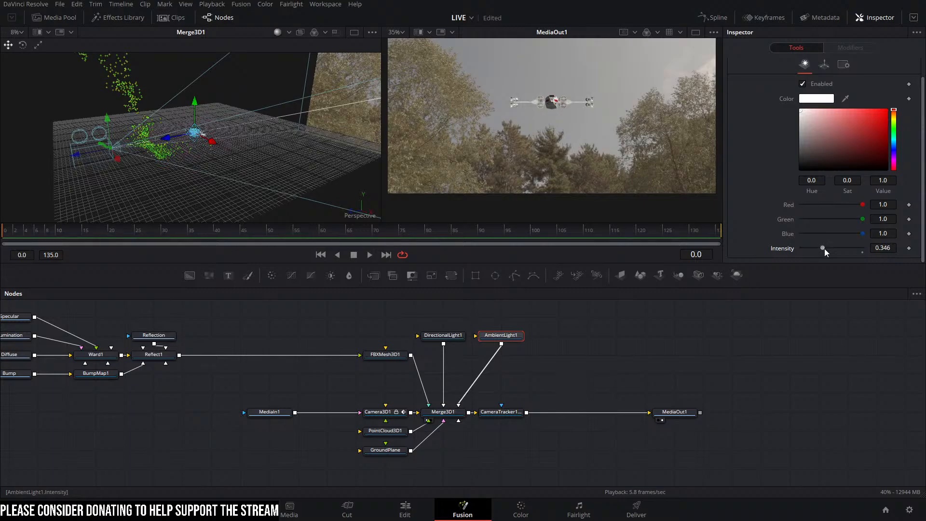
{"action": "left_click", "coordinate": [585, 338]}
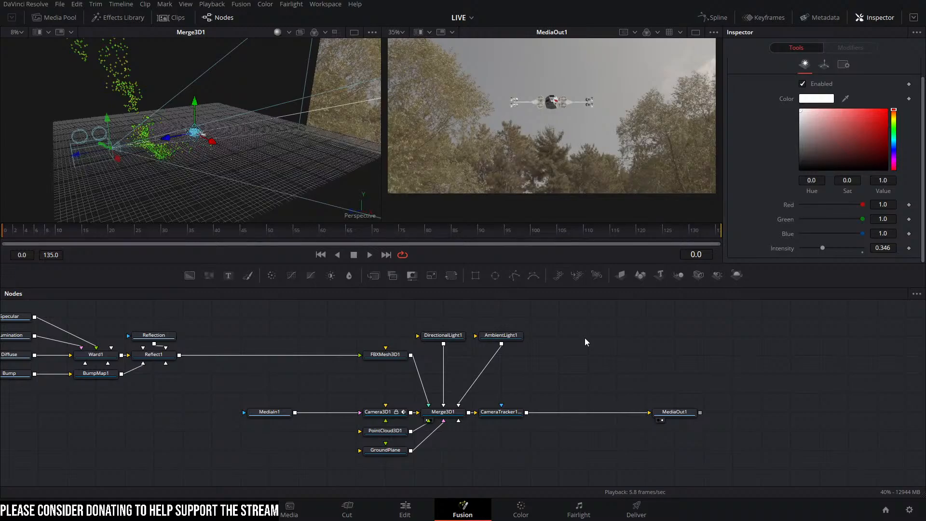
Step: Make room after FBXMesh3D1 and insert a Transform 3D node between it and Merge3D1
{"action": "left_click_drag", "start_coordinate": [394, 359], "coordinate": [336, 360]}
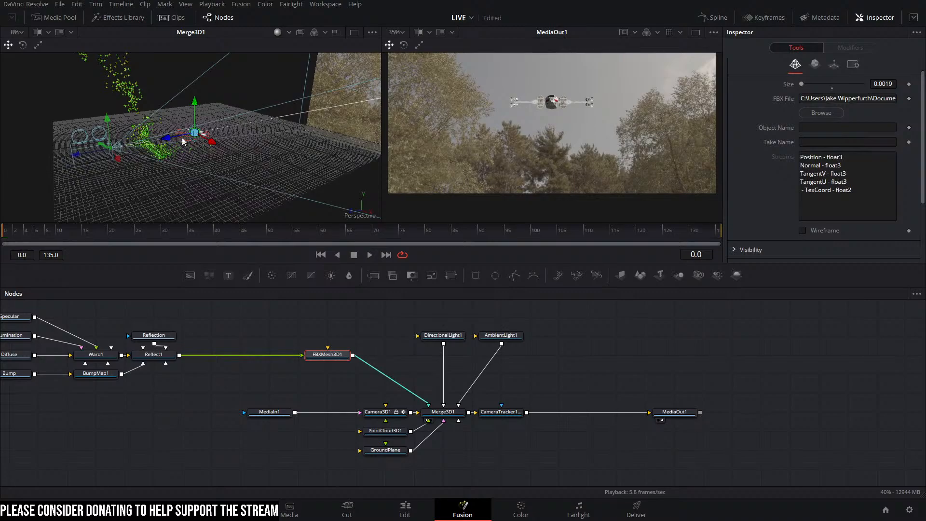
{"action": "scroll", "coordinate": [211, 141], "scroll_direction": "up", "scroll_amount": 4}
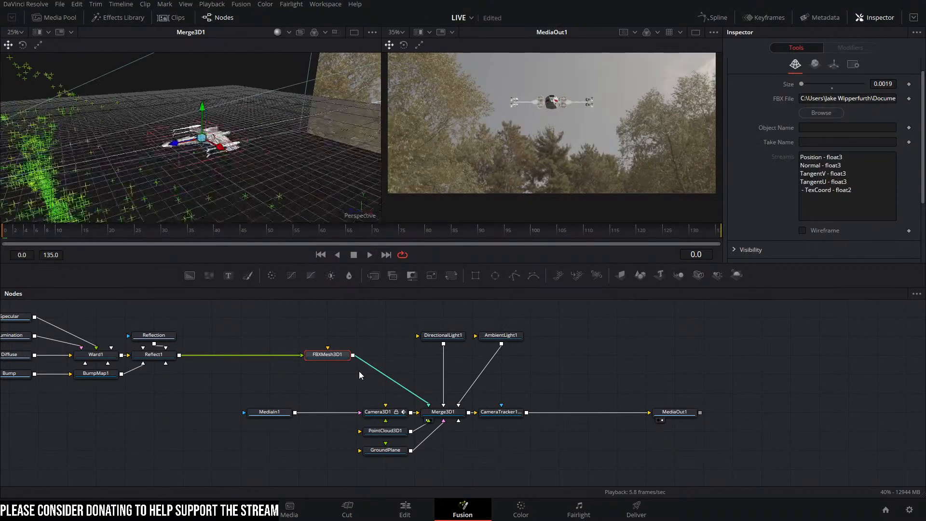
{"action": "left_click_drag", "start_coordinate": [343, 359], "coordinate": [285, 362]}
{"action": "key", "text": "shift+space"}
{"action": "type", "text": "trans"}
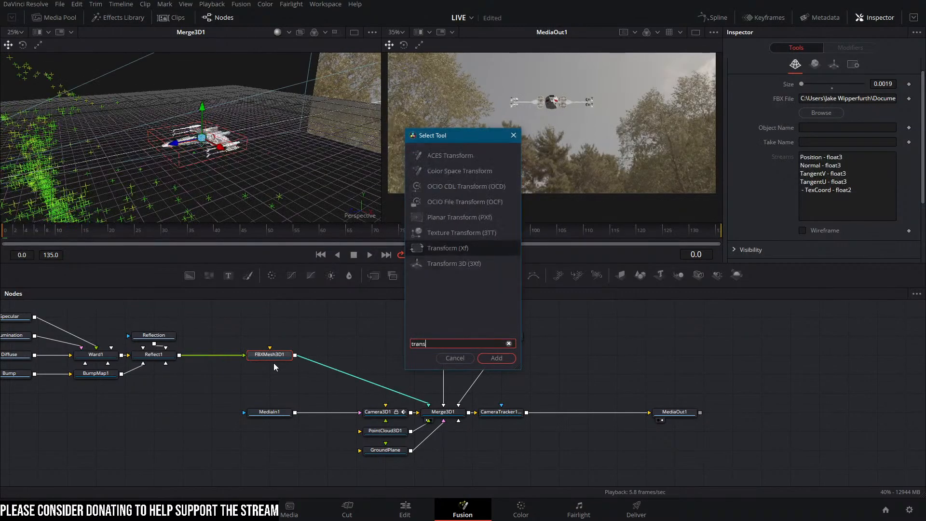
{"action": "key", "text": "Down"}
{"action": "key", "text": "Return"}
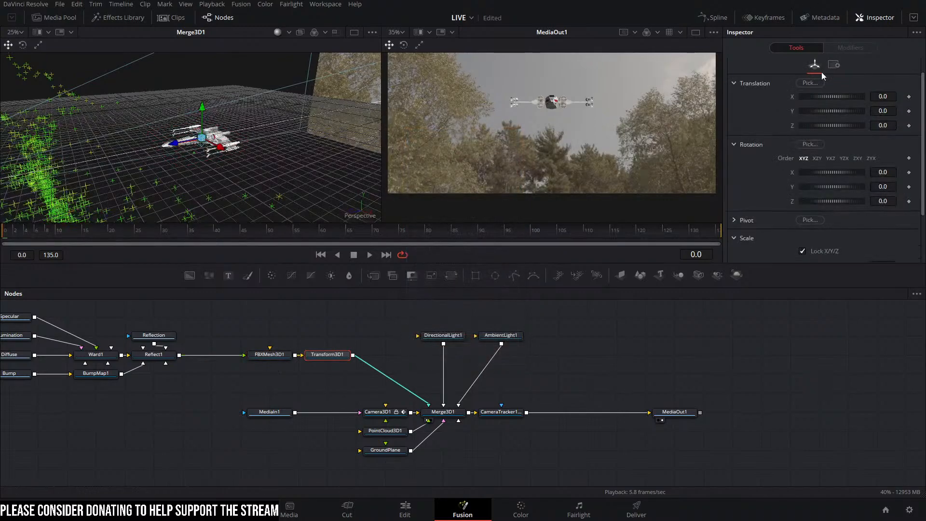
Step: Turn on Use Target for Transform3D1 and move its target toward the camera, to X -3.65912
{"action": "scroll", "coordinate": [815, 192], "scroll_direction": "down", "scroll_amount": 3}
{"action": "left_click", "coordinate": [811, 221]}
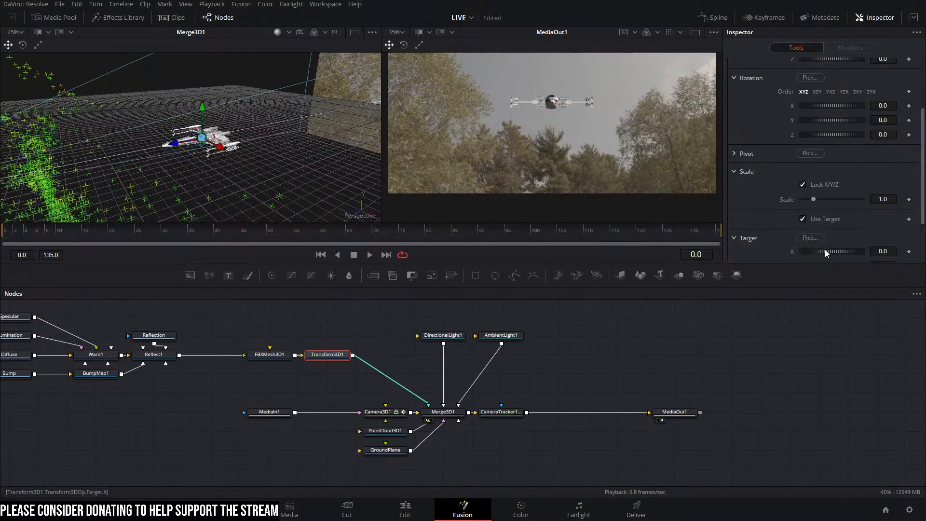
{"action": "left_click_drag", "start_coordinate": [825, 250], "coordinate": [835, 248]}
{"action": "left_click_drag", "start_coordinate": [193, 152], "coordinate": [1, 137]}
{"action": "scroll", "coordinate": [142, 166], "scroll_direction": "down", "scroll_amount": 5}
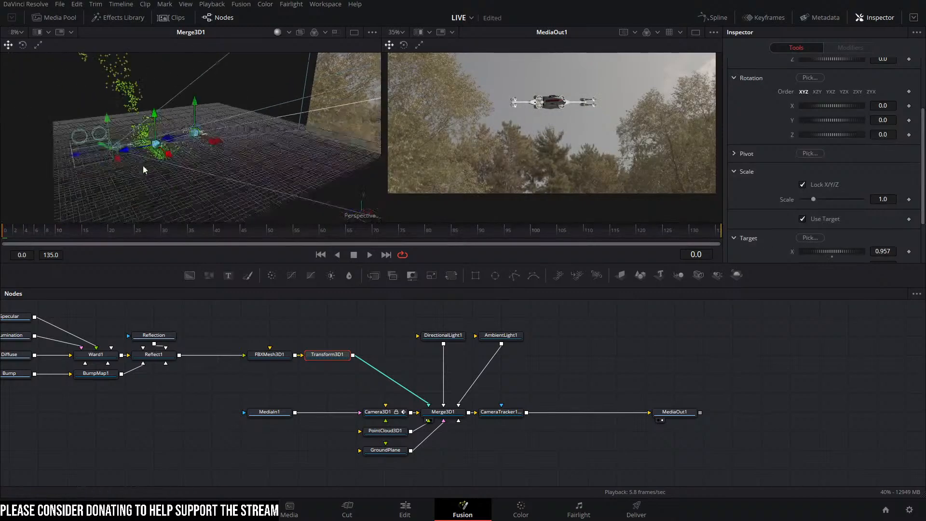
{"action": "left_click_drag", "start_coordinate": [142, 166], "coordinate": [143, 140]}
{"action": "left_click_drag", "start_coordinate": [201, 115], "coordinate": [191, 79]}
{"action": "key", "text": "ctrl+z"}
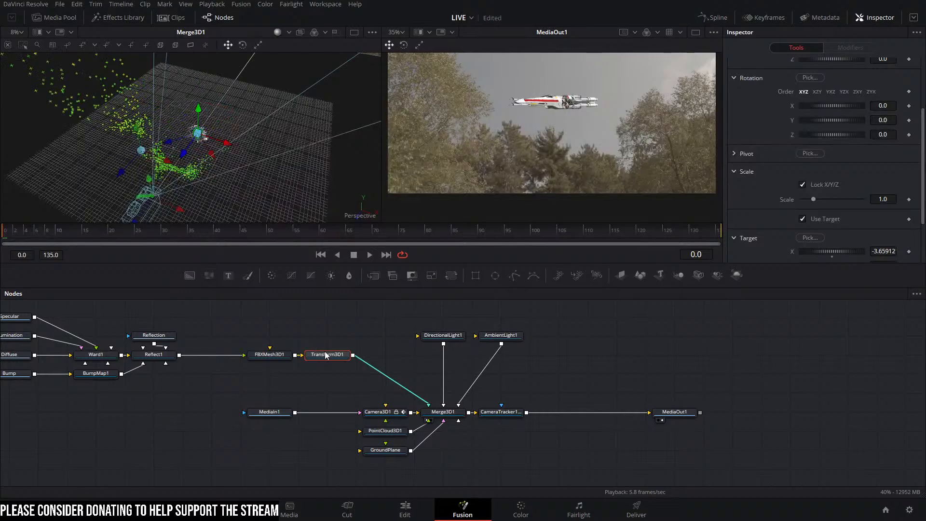
Step: Reposition the X-wing and its target in the 3D scene, bringing Transform3D1's Z translation to -3.58692
{"action": "mouse_move", "coordinate": [199, 109]}
{"action": "left_mouse_down"}
{"action": "mouse_move", "coordinate": [199, 86]}
{"action": "mouse_move", "coordinate": [199, 99]}
{"action": "left_mouse_up"}
{"action": "left_click_drag", "start_coordinate": [575, 90], "coordinate": [572, 138]}
{"action": "scroll", "coordinate": [573, 138], "scroll_direction": "down", "scroll_amount": 1}
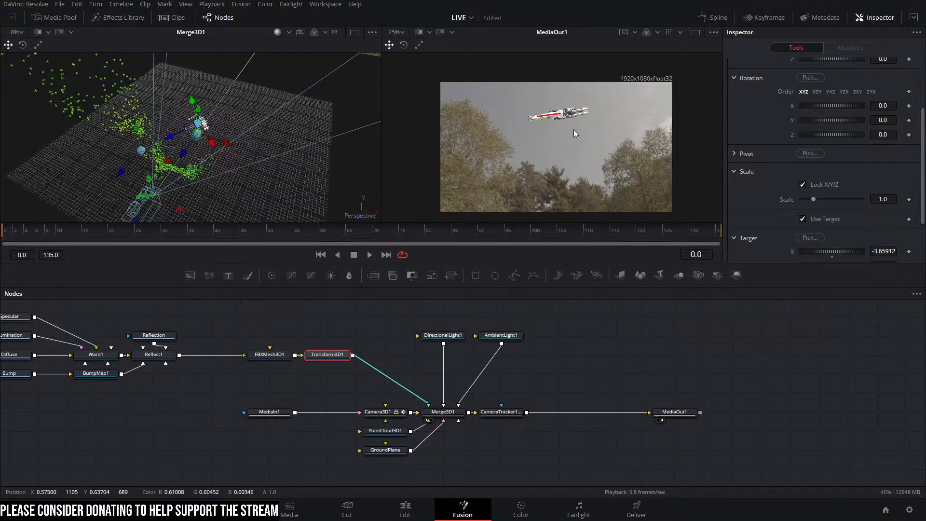
{"action": "left_click_drag", "start_coordinate": [191, 102], "coordinate": [224, 129]}
{"action": "left_click_drag", "start_coordinate": [215, 80], "coordinate": [216, 85]}
{"action": "left_click_drag", "start_coordinate": [153, 143], "coordinate": [137, 76]}
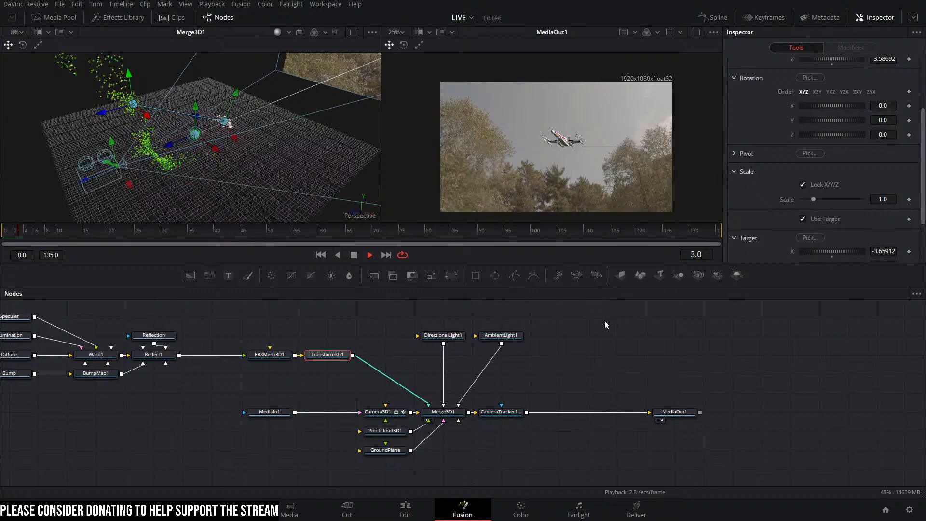
Step: Save the project and change a rendering option for the preview playback
{"action": "key", "text": "ctrl+s"}
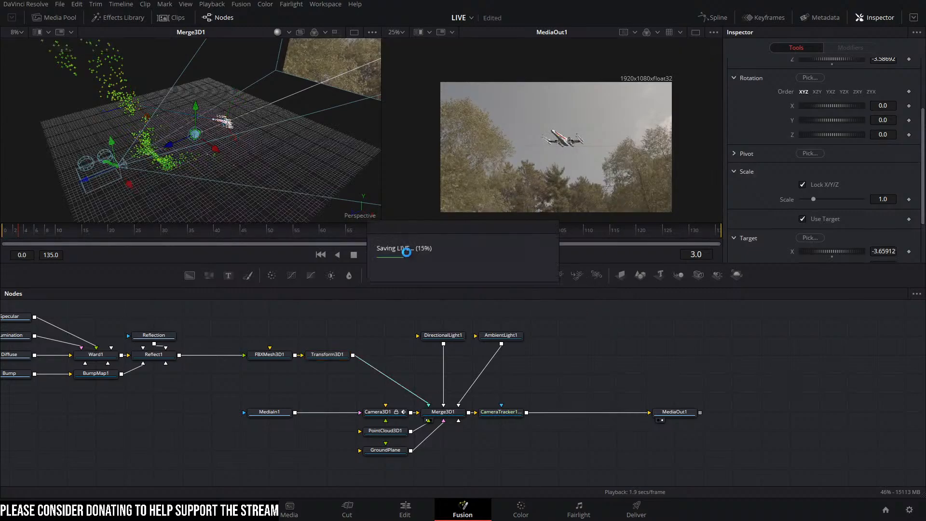
{"action": "right_click", "coordinate": [560, 256]}
{"action": "left_click", "coordinate": [583, 264]}
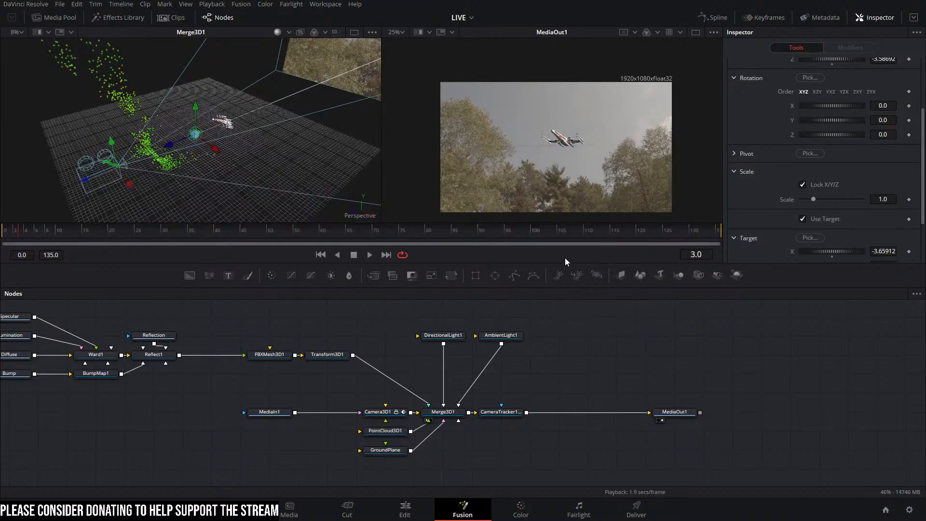
{"action": "right_click", "coordinate": [566, 258]}
{"action": "left_click", "coordinate": [541, 259]}
Step: Delete the GroundPlane node and disconnect PointCloud3D1 from Merge3D1
{"action": "left_click_drag", "start_coordinate": [329, 452], "coordinate": [466, 464]}
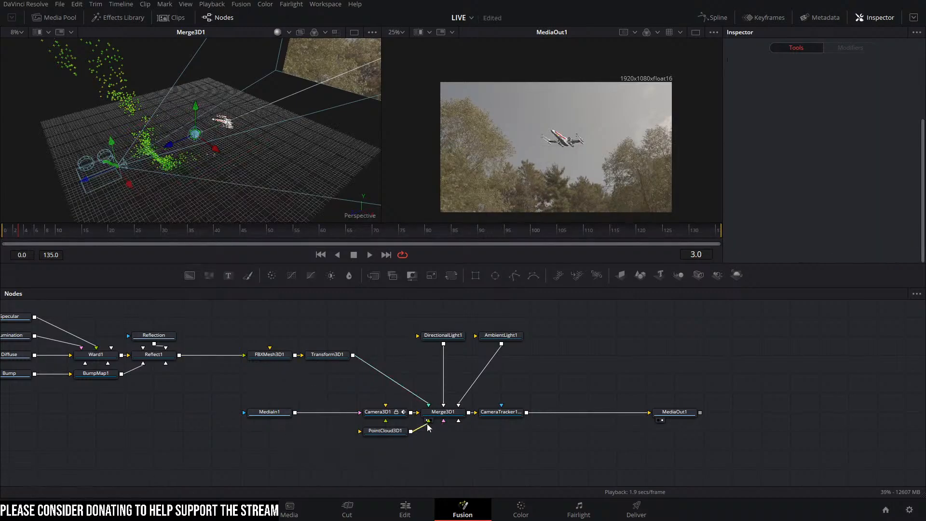
{"action": "left_click_drag", "start_coordinate": [427, 422], "coordinate": [425, 434]}
{"action": "left_click", "coordinate": [381, 451]}
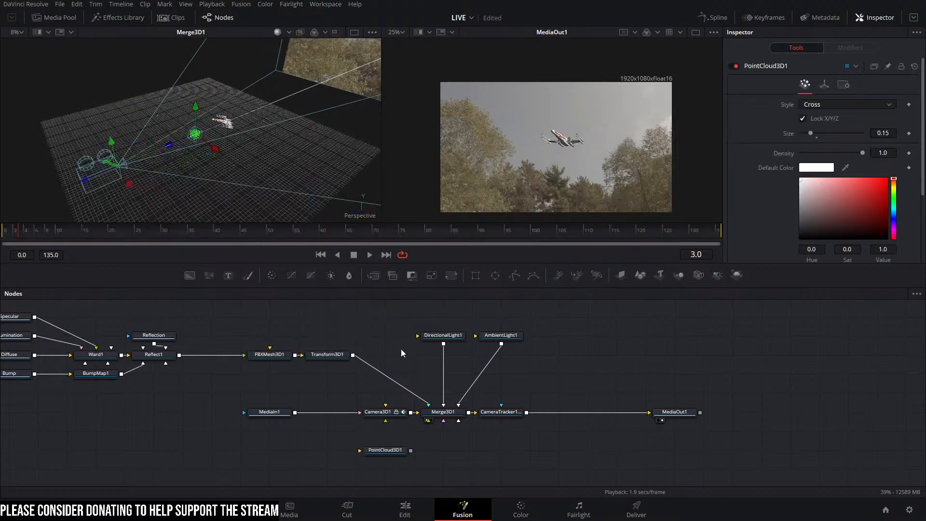
Step: Set keyframes on Transform3D1's X, Y and Z translation and on its X, Y and Z target at frame 0
{"action": "left_click", "coordinate": [328, 355]}
{"action": "left_click_drag", "start_coordinate": [49, 232], "coordinate": [3, 231]}
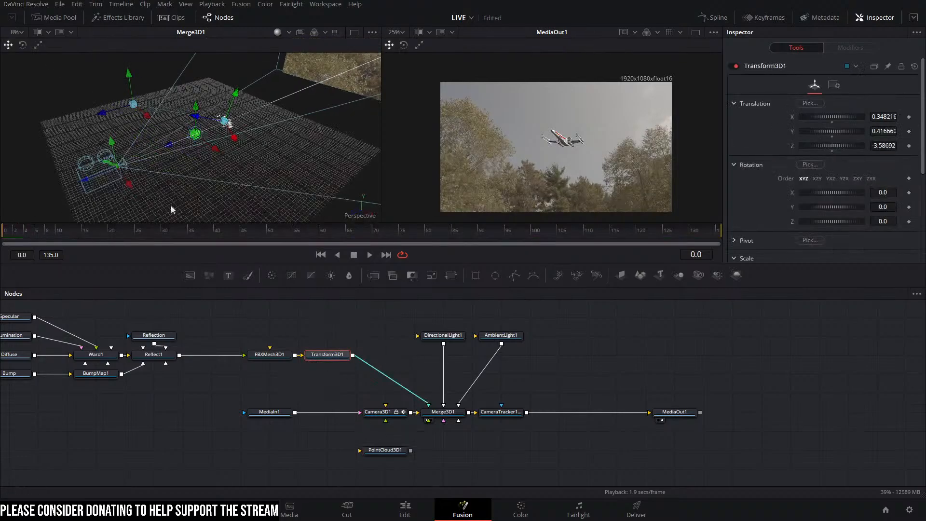
{"action": "left_click", "coordinate": [909, 116]}
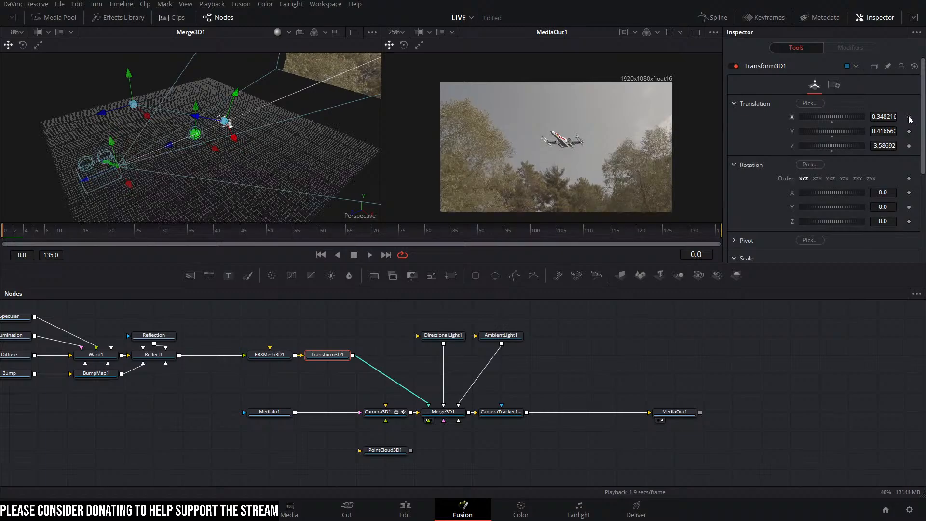
{"action": "left_click", "coordinate": [908, 131]}
{"action": "left_click", "coordinate": [908, 146]}
{"action": "scroll", "coordinate": [834, 203], "scroll_direction": "down", "scroll_amount": 4}
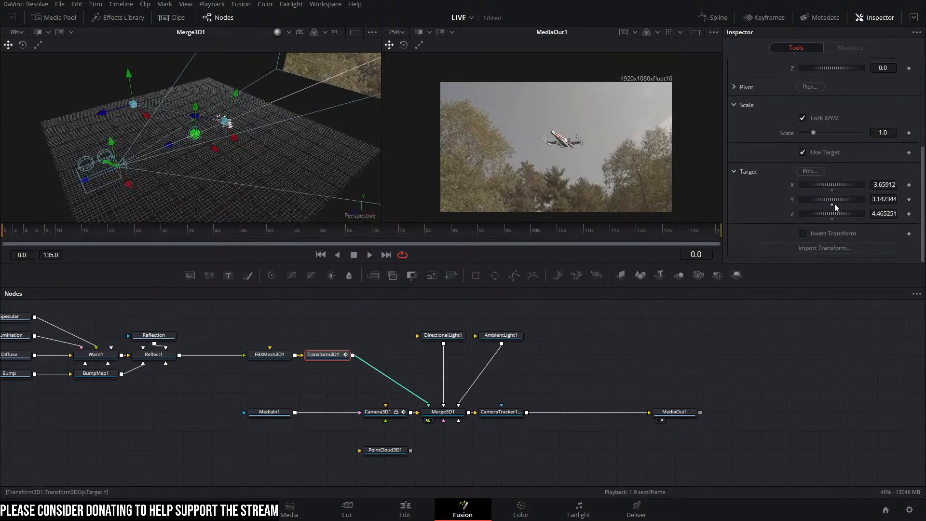
{"action": "left_click", "coordinate": [909, 198]}
{"action": "left_click", "coordinate": [909, 213]}
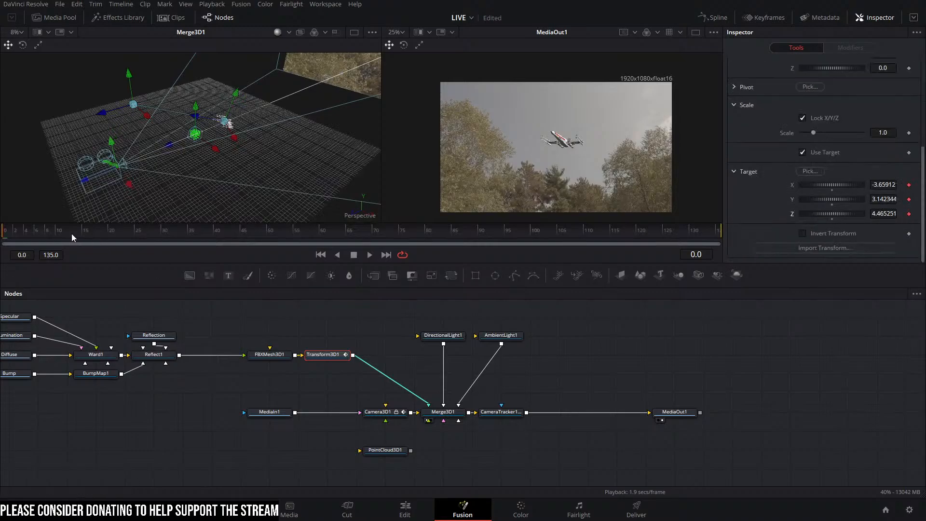
Step: Examine the original MediaIn1 footage around frames 68 to 111 to find where the X-wing's flight should end
{"action": "left_click", "coordinate": [593, 228]}
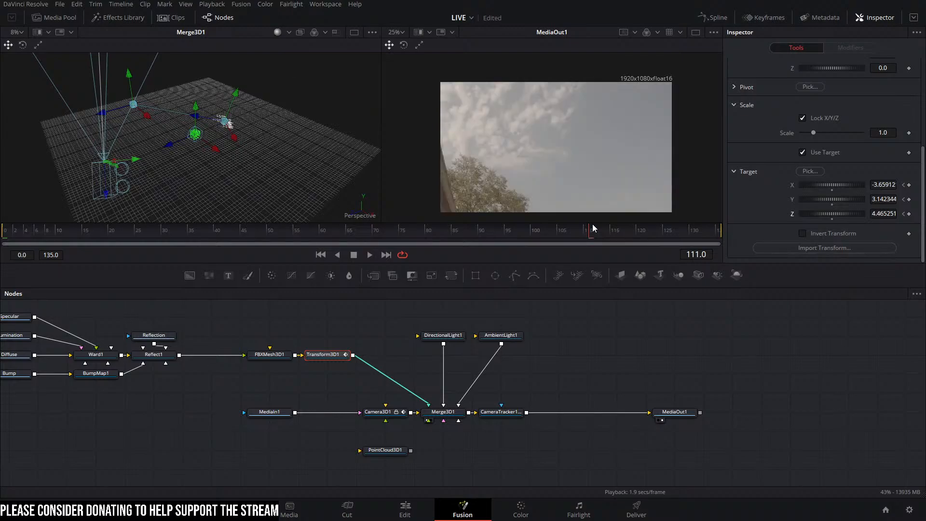
{"action": "left_click_drag", "start_coordinate": [593, 228], "coordinate": [471, 244]}
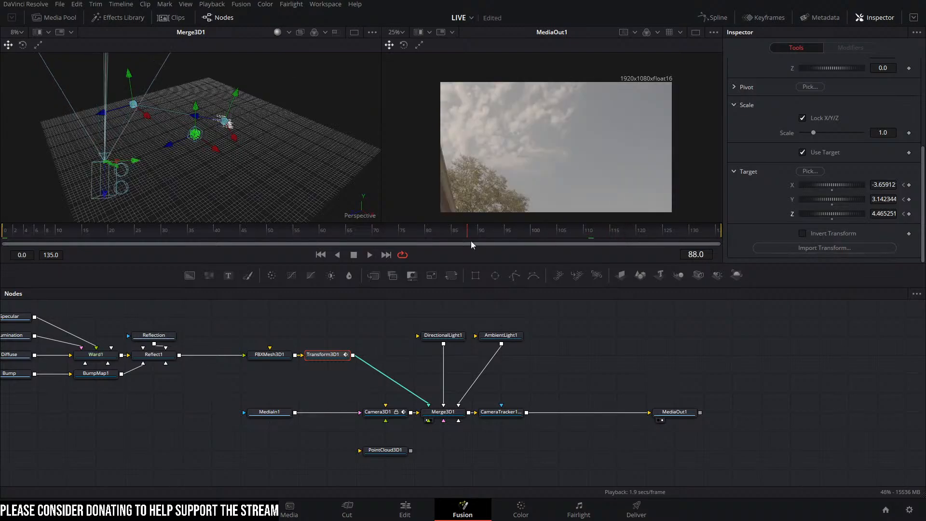
{"action": "left_click", "coordinate": [267, 412]}
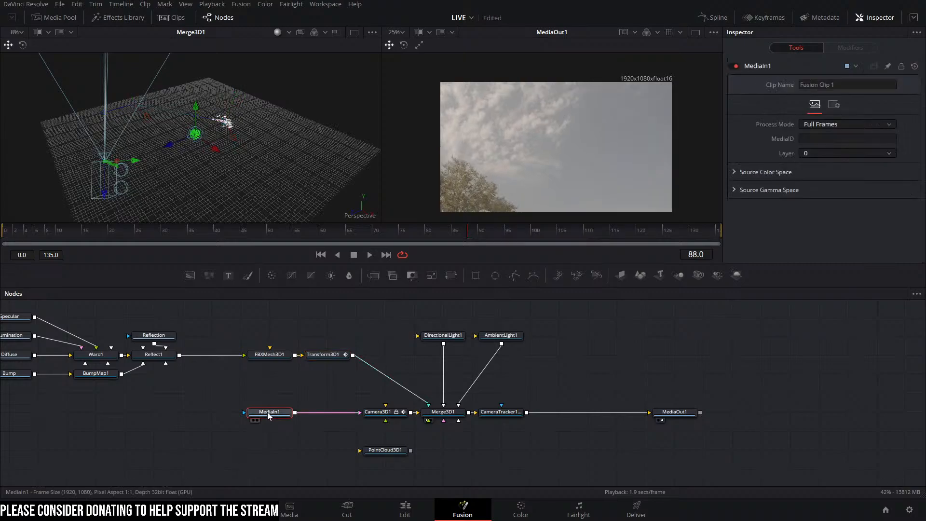
{"action": "key", "text": "2"}
{"action": "left_click_drag", "start_coordinate": [467, 230], "coordinate": [363, 237]}
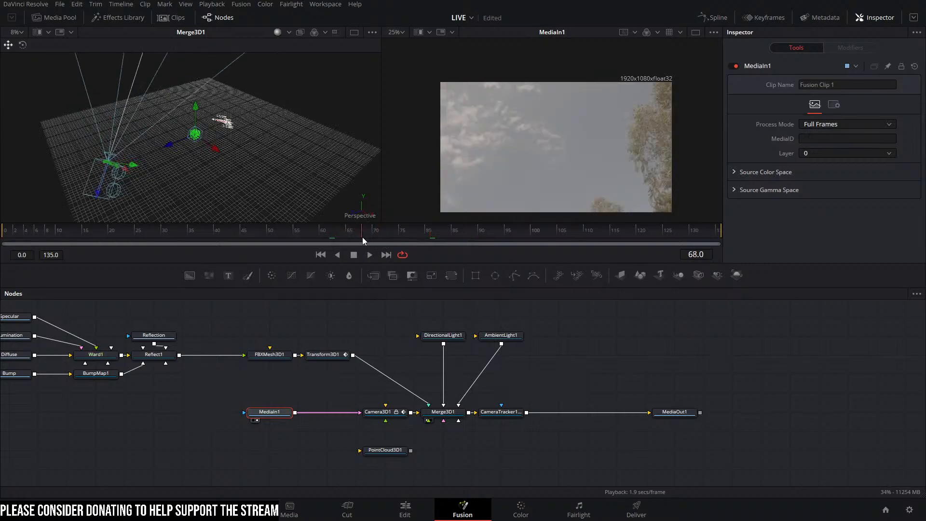
{"action": "left_click", "coordinate": [454, 414]}
{"action": "key", "text": "space"}
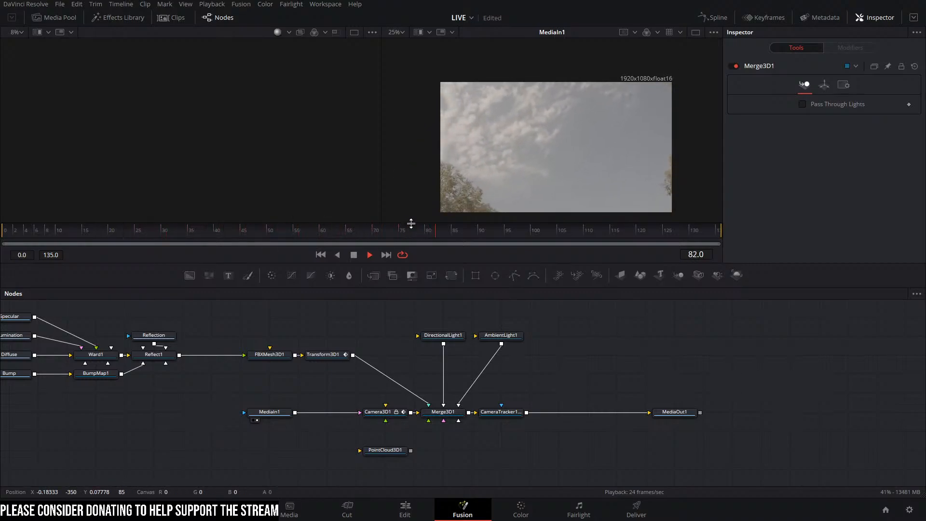
{"action": "key", "text": "space"}
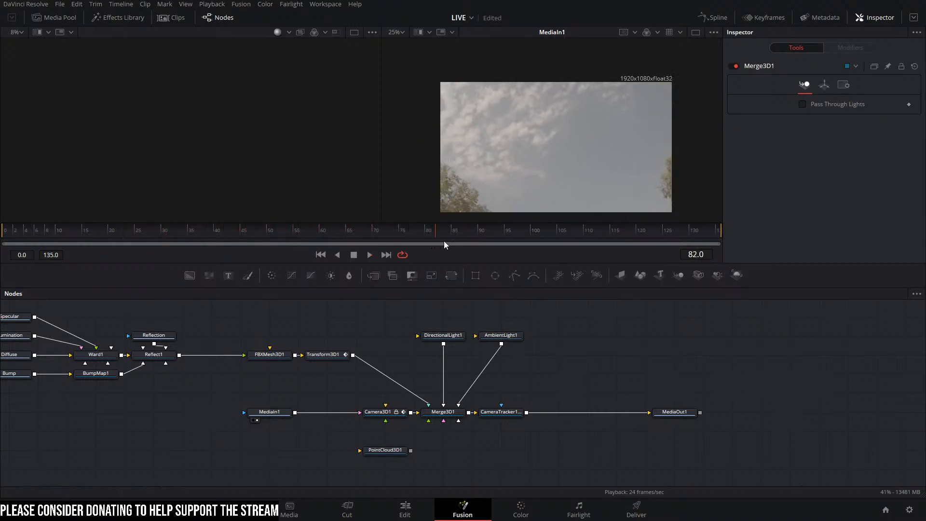
{"action": "left_click_drag", "start_coordinate": [443, 245], "coordinate": [455, 242]}
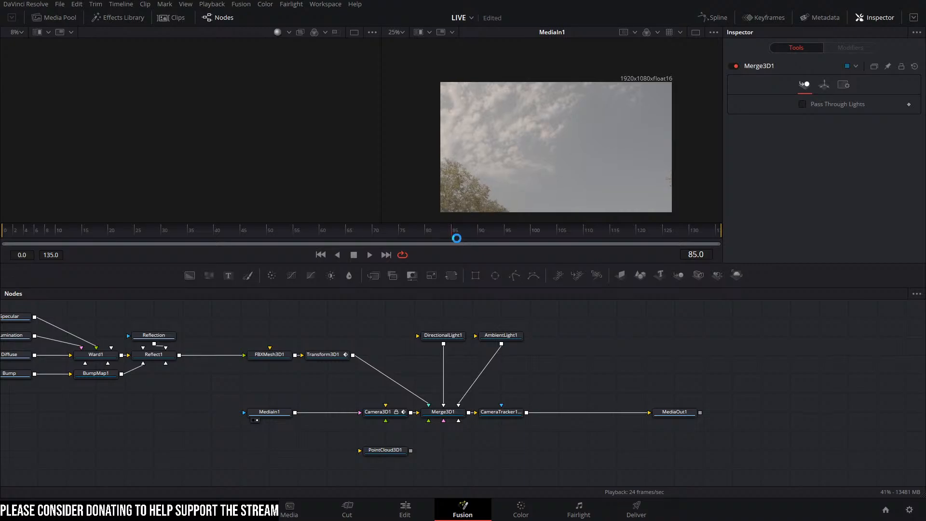
Step: Save the project and display Merge3D1 and MediaOut1 side by side at frame 85
{"action": "key", "text": "ctrl+s"}
{"action": "left_click", "coordinate": [396, 453]}
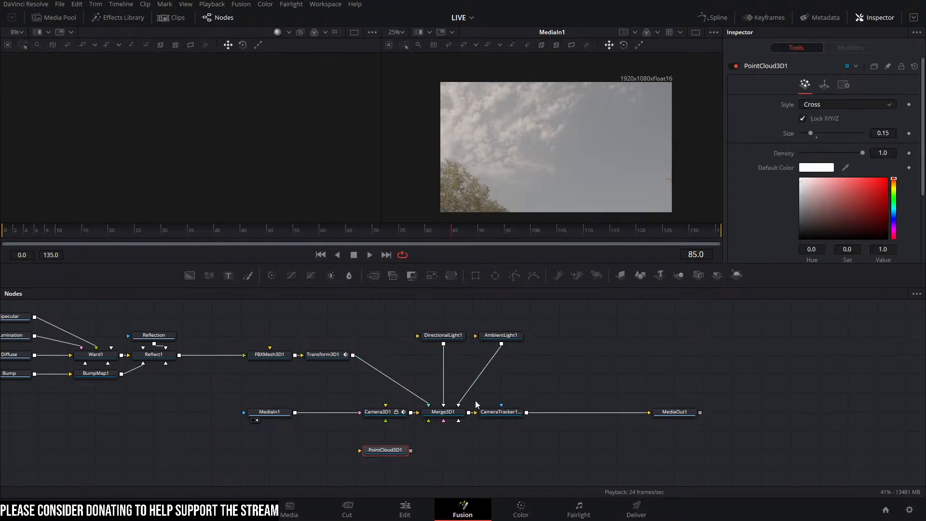
{"action": "left_click", "coordinate": [443, 412]}
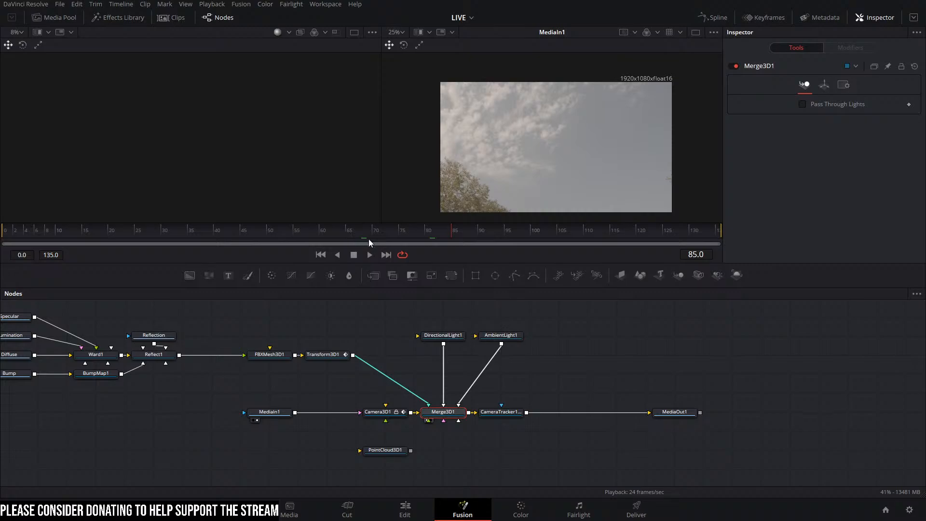
{"action": "left_click", "coordinate": [674, 413]}
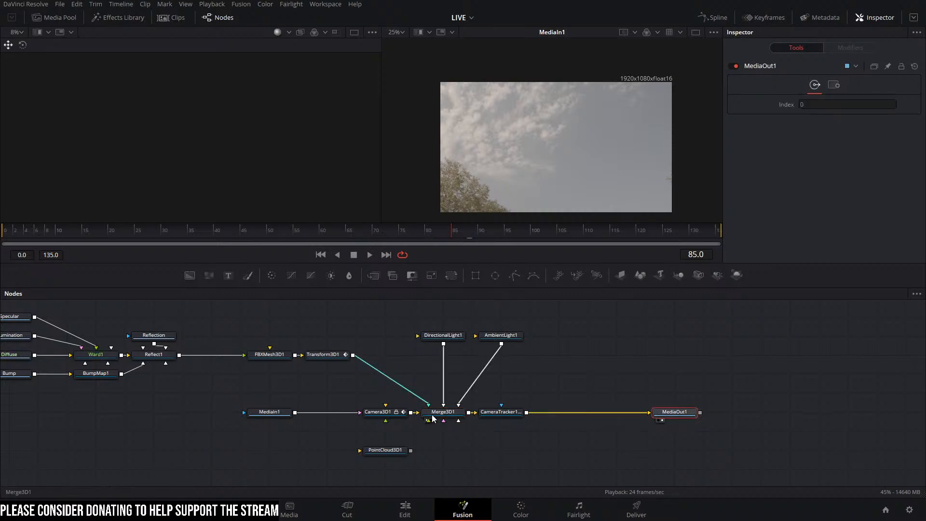
{"action": "left_click", "coordinate": [631, 353]}
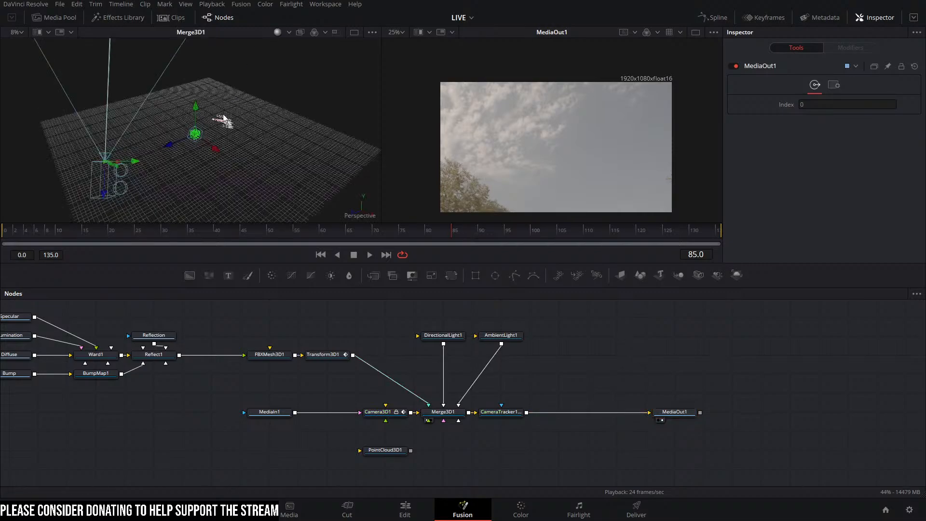
Step: Keyframe the X-wing's flight on Transform3D1 at frames 39 and 85, with target Y 8.475702 at frame 39, and save the project
{"action": "left_click", "coordinate": [321, 354]}
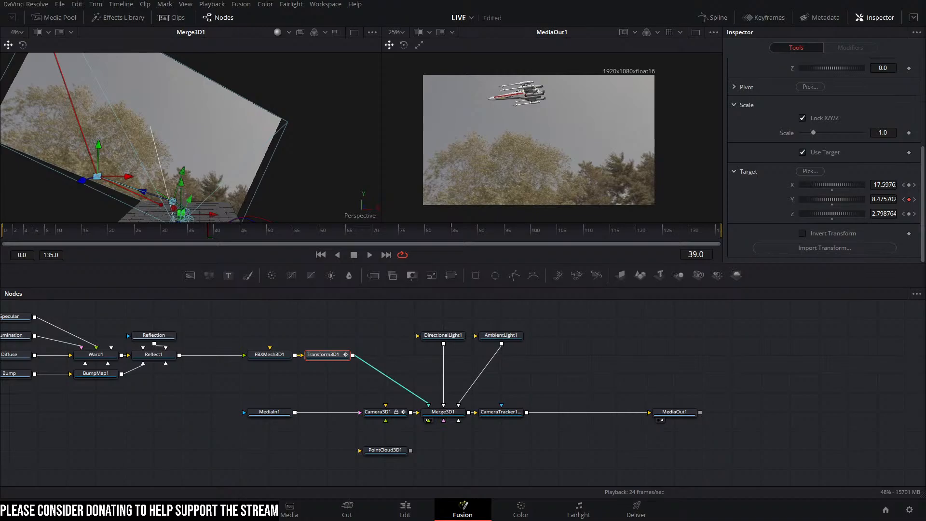
{"action": "key", "text": "ctrl+s"}
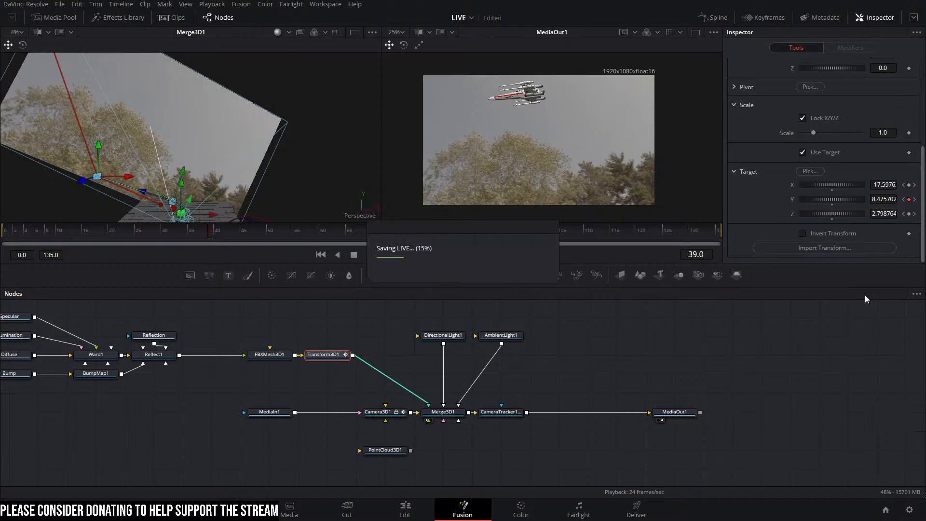
{"action": "left_click", "coordinate": [191, 239]}
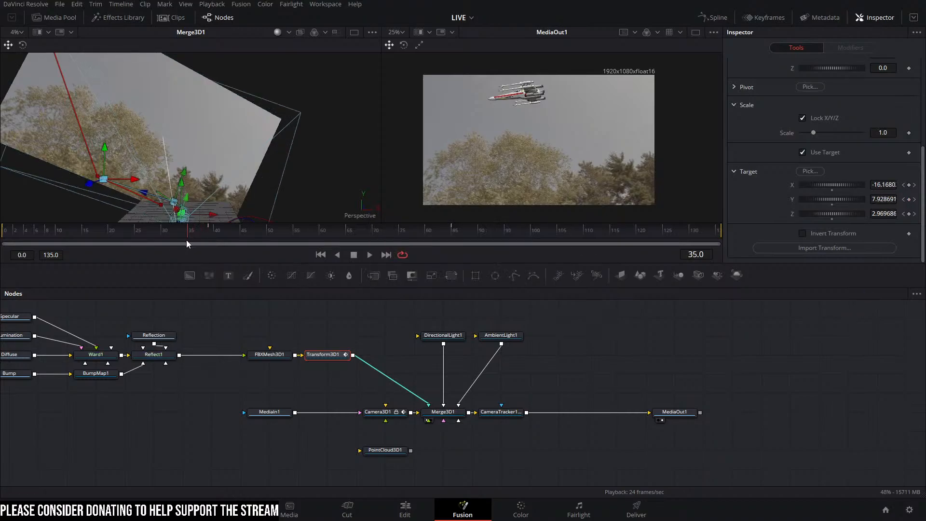
{"action": "left_click", "coordinate": [121, 231]}
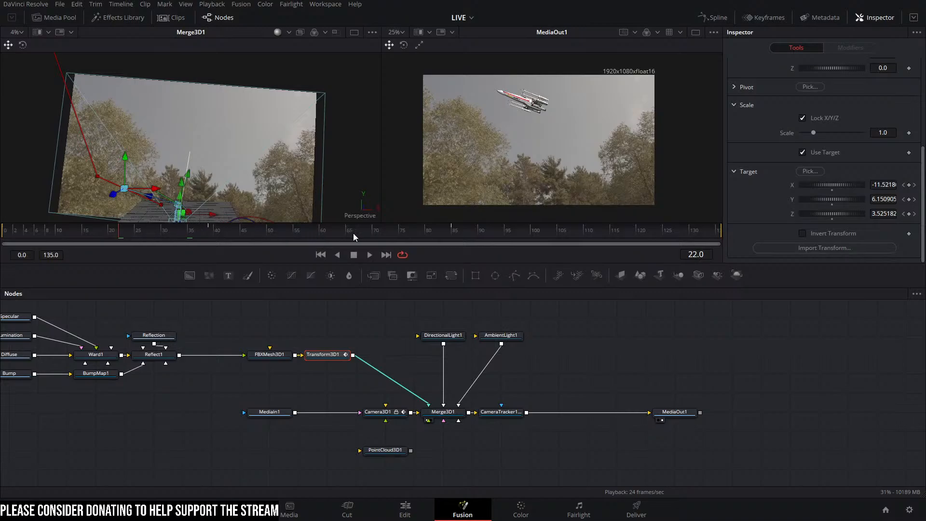
{"action": "left_click", "coordinate": [332, 234]}
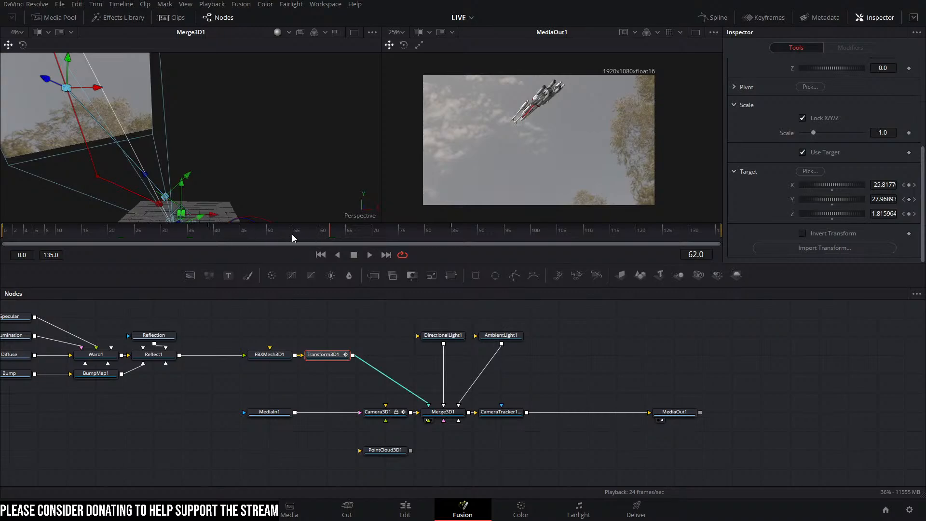
{"action": "left_click_drag", "start_coordinate": [292, 236], "coordinate": [111, 238]}
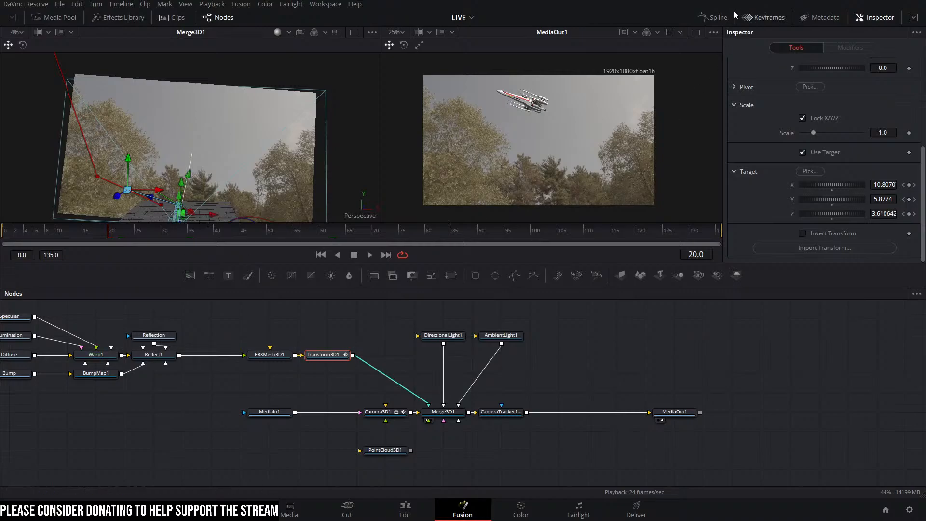
Step: Smooth Transform3D1's animation curves around the frame 39 keyframe in the Spline editor
{"action": "left_click", "coordinate": [320, 356]}
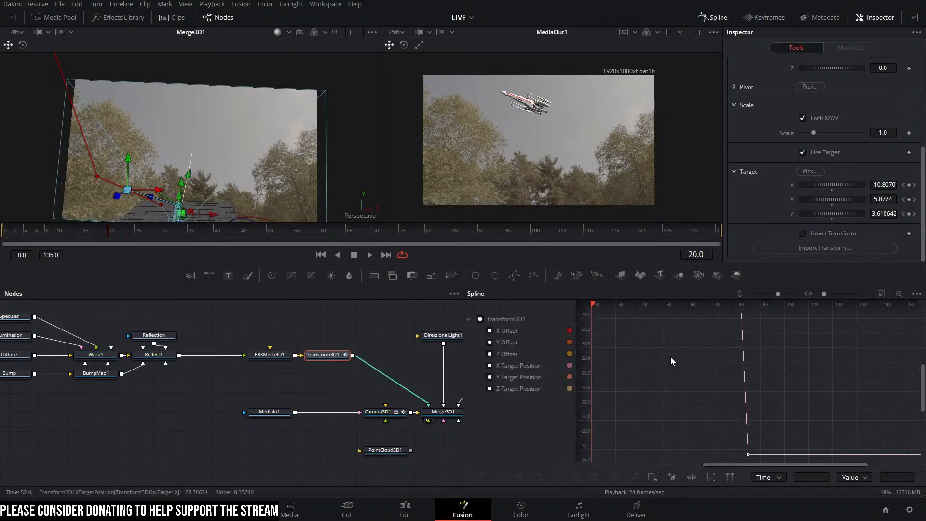
{"action": "left_click", "coordinate": [881, 293]}
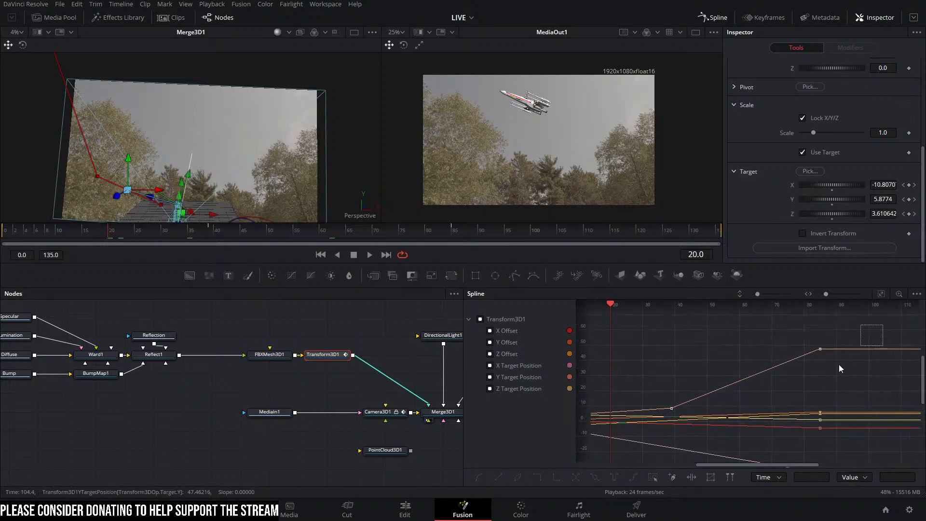
{"action": "left_click_drag", "start_coordinate": [839, 369], "coordinate": [540, 482]}
{"action": "key", "text": "shift+s"}
{"action": "mouse_move", "coordinate": [763, 367]}
{"action": "left_mouse_down"}
{"action": "mouse_move", "coordinate": [839, 349]}
{"action": "mouse_move", "coordinate": [835, 357]}
{"action": "left_mouse_up"}
{"action": "key", "text": "shift+l"}
{"action": "left_click_drag", "start_coordinate": [724, 341], "coordinate": [787, 491]}
{"action": "key", "text": "shift+s"}
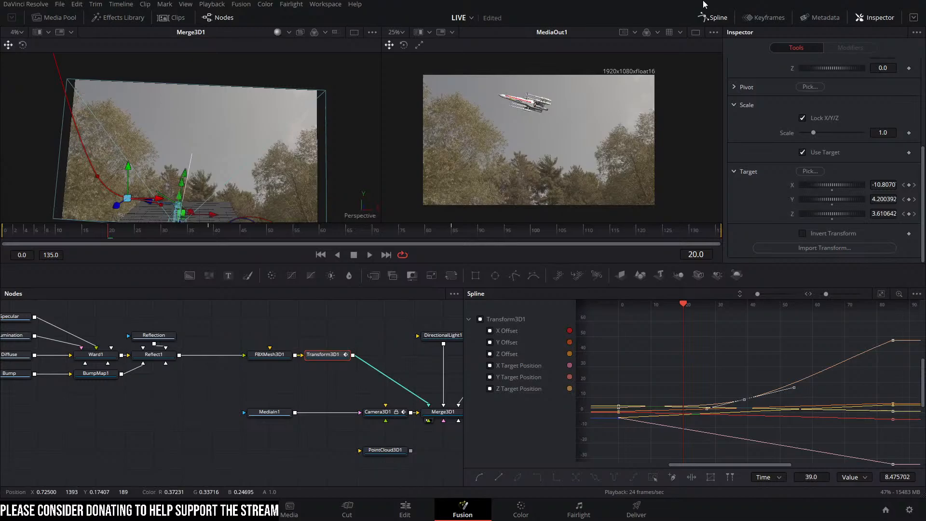
{"action": "left_click", "coordinate": [713, 18]}
Step: Move MediaOut1 closer to the camera tracker renderer node and shorten the render range to end at frame 86
{"action": "left_click", "coordinate": [579, 421]}
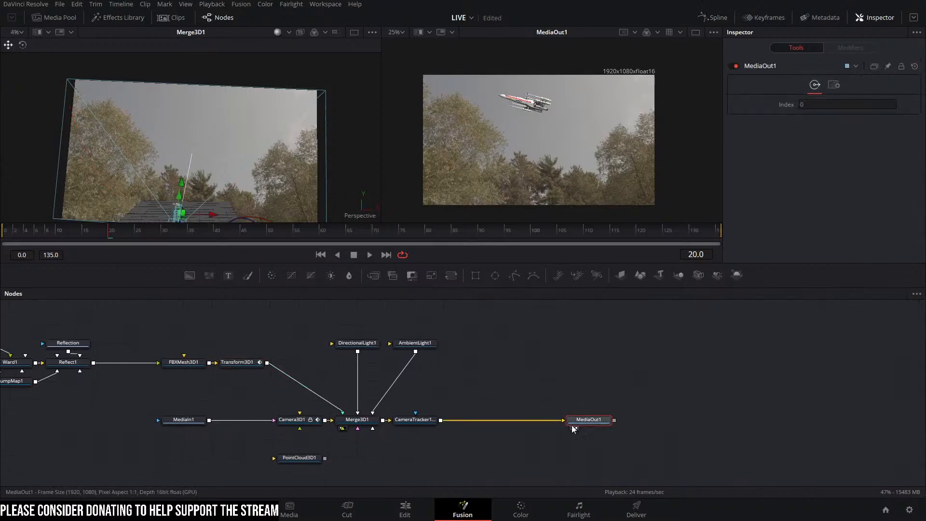
{"action": "left_click_drag", "start_coordinate": [574, 428], "coordinate": [487, 428]}
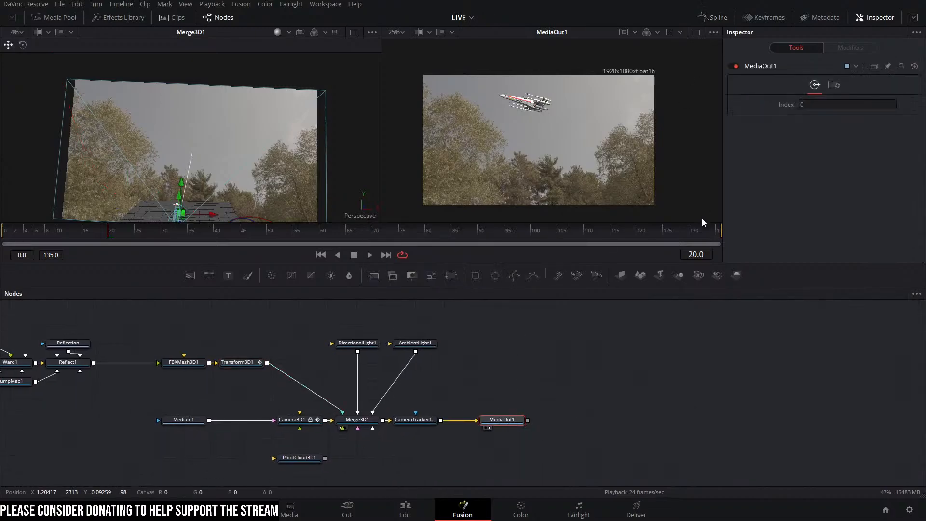
{"action": "left_click_drag", "start_coordinate": [719, 232], "coordinate": [471, 249]}
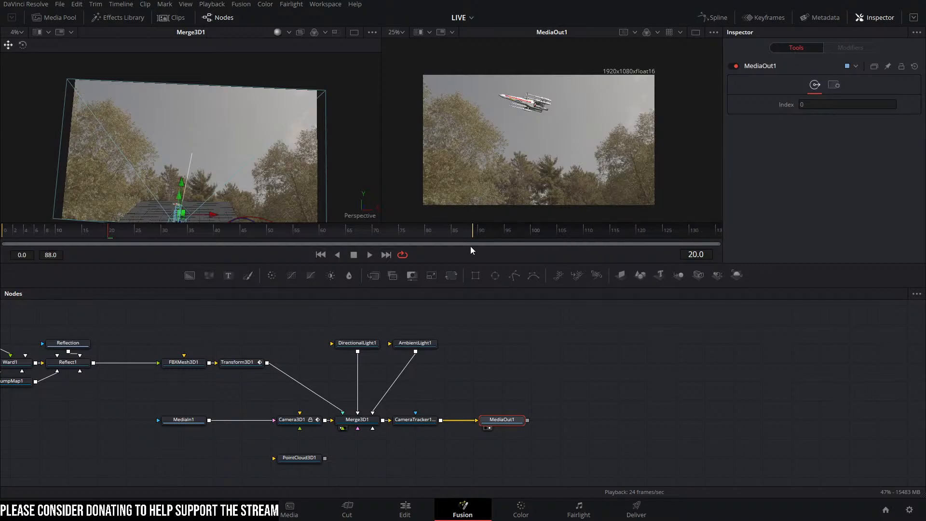
Step: Add a Saver node after MediaOut1 and set its output file to live test.exr
{"action": "key", "text": "shift+space"}
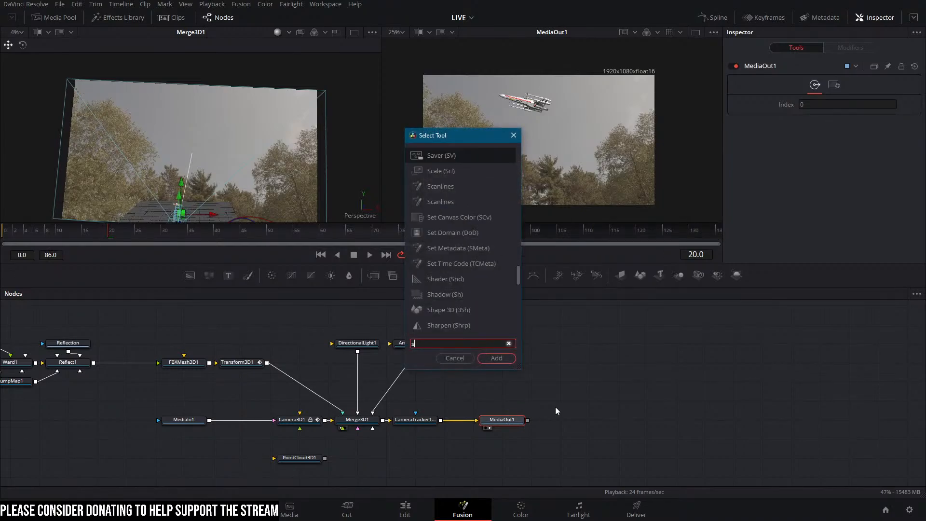
{"action": "type", "text": "saver"}
{"action": "key", "text": "Return"}
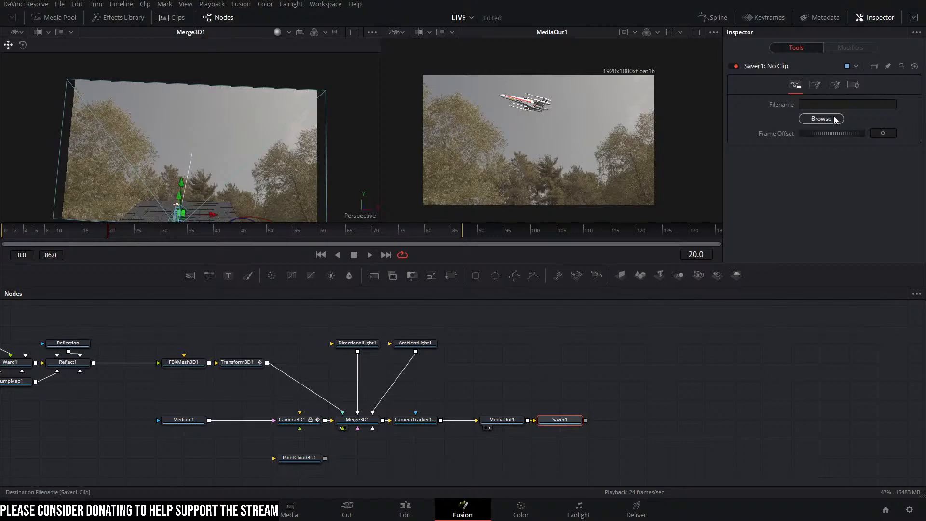
{"action": "left_click", "coordinate": [830, 118]}
{"action": "left_click_drag", "start_coordinate": [530, 95], "coordinate": [925, 133]}
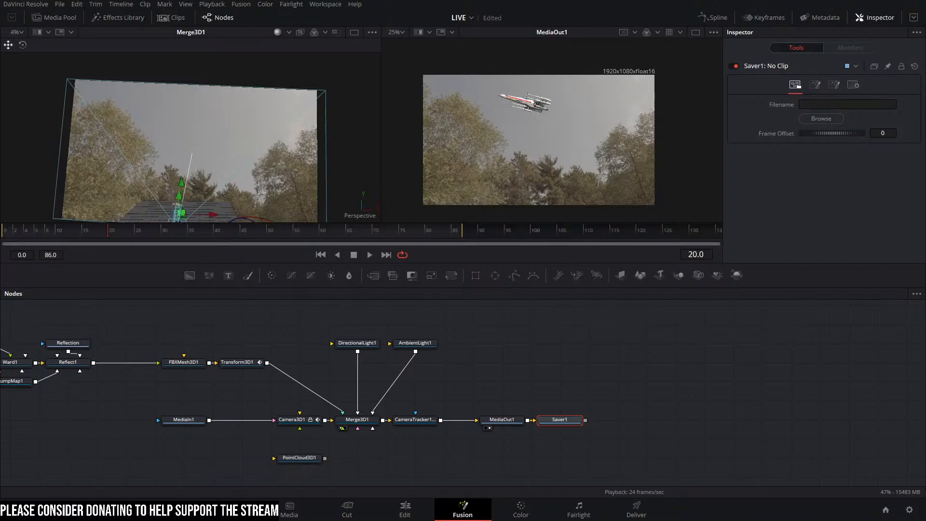
Step: Render all savers to write out the EXR sequence for frames 0 to 86
{"action": "left_click", "coordinate": [242, 4]}
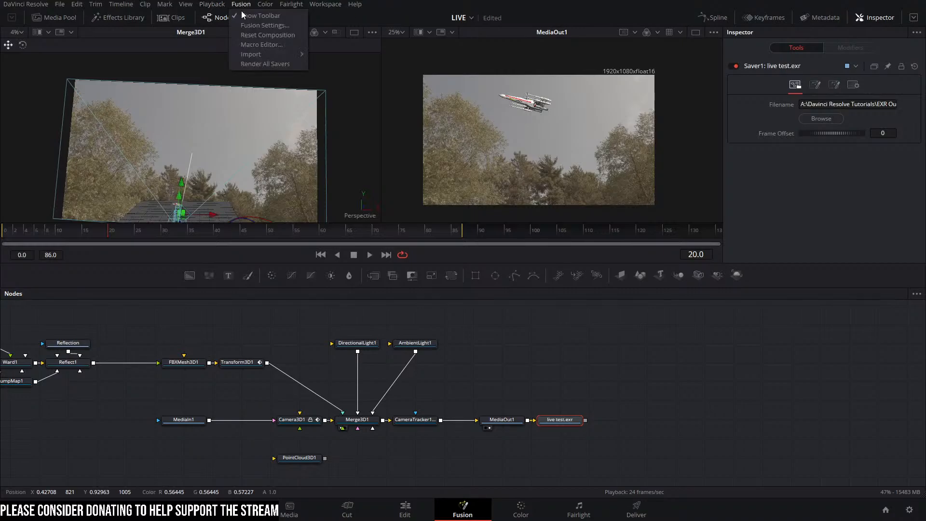
{"action": "left_click", "coordinate": [255, 64]}
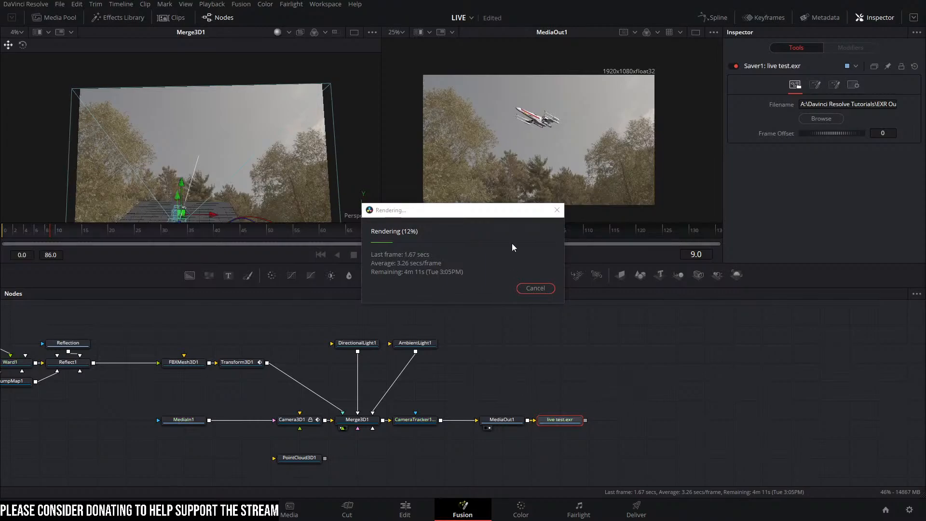
{"action": "left_click", "coordinate": [505, 216]}
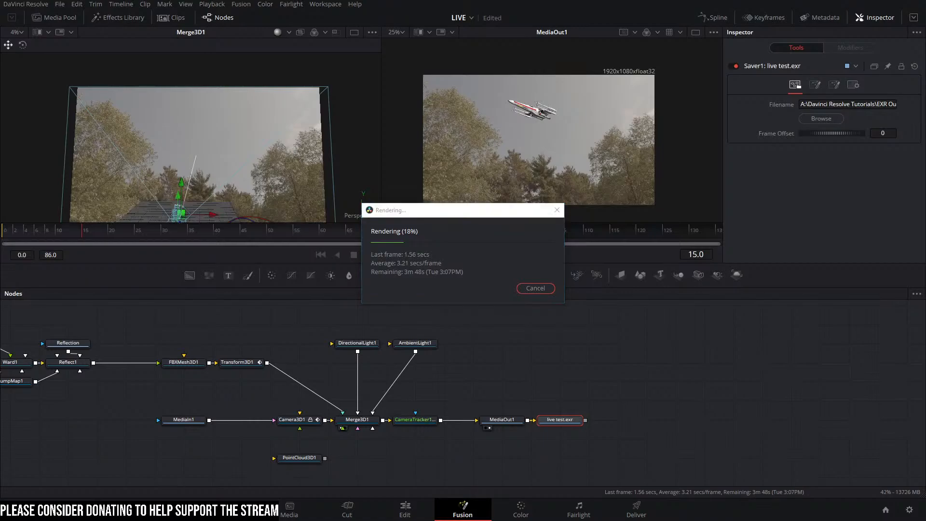
{"action": "type", "text": "y"}
{"action": "key", "text": "Escape"}
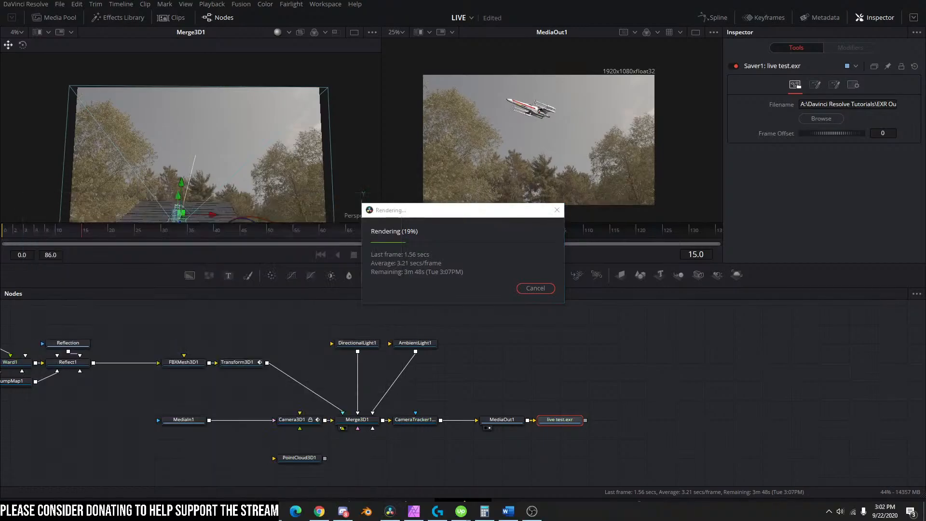
{"action": "key", "text": "super"}
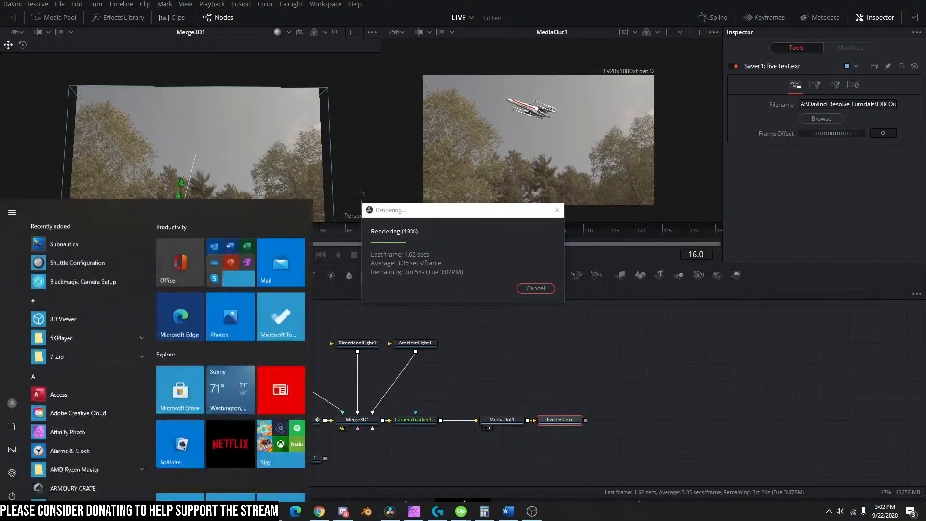
Step: Open Task Manager while the render runs, close the stray browser window, and move Task Manager off this screen
{"action": "type", "text": "task"}
{"action": "key", "text": "Return"}
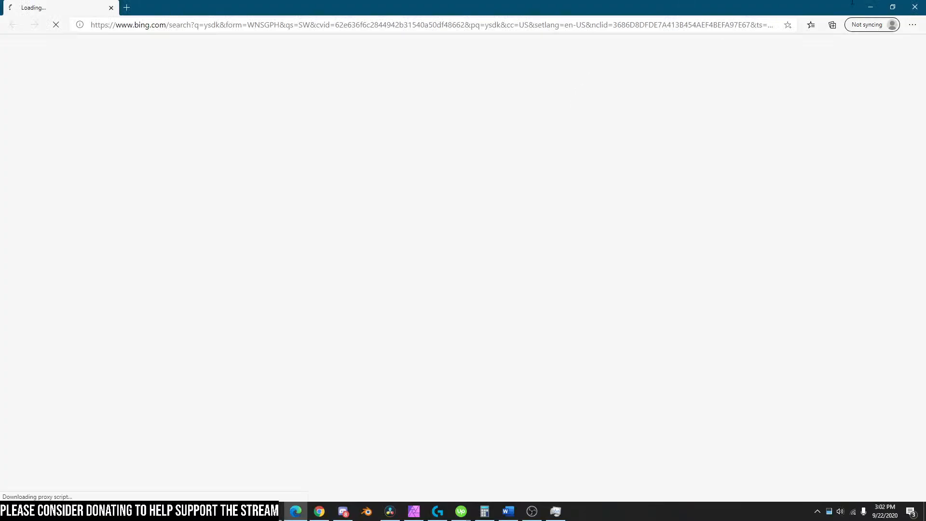
{"action": "left_click", "coordinate": [914, 7]}
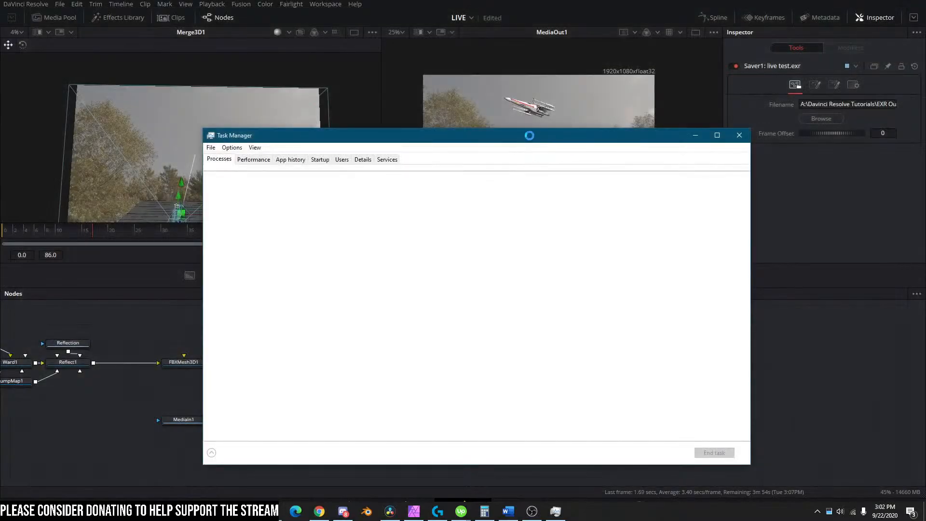
{"action": "left_click_drag", "start_coordinate": [558, 136], "coordinate": [925, 143]}
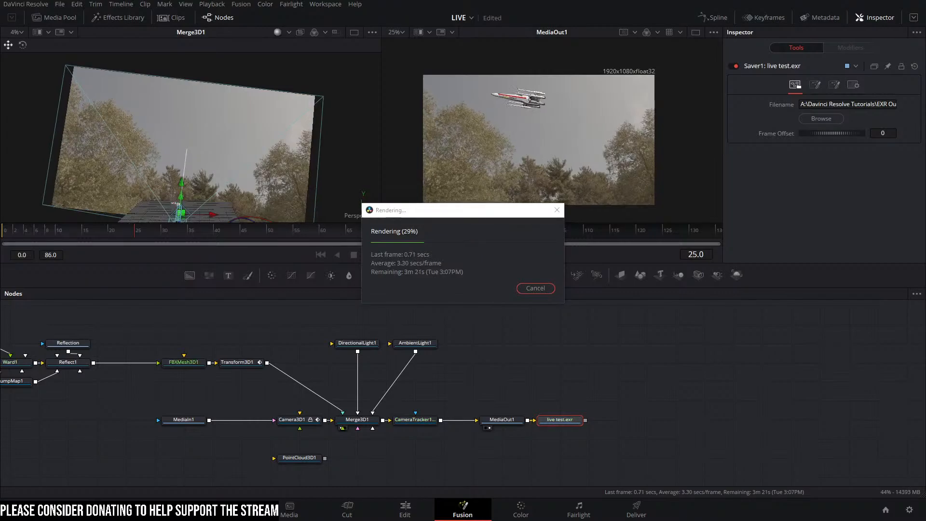
Step: Bring Task Manager back over the composition, examine the CPU and GPU 0 performance graphs during the render, and move it off screen again
{"action": "left_click_drag", "start_coordinate": [925, 24], "coordinate": [328, 70]}
{"action": "left_click", "coordinate": [133, 111]}
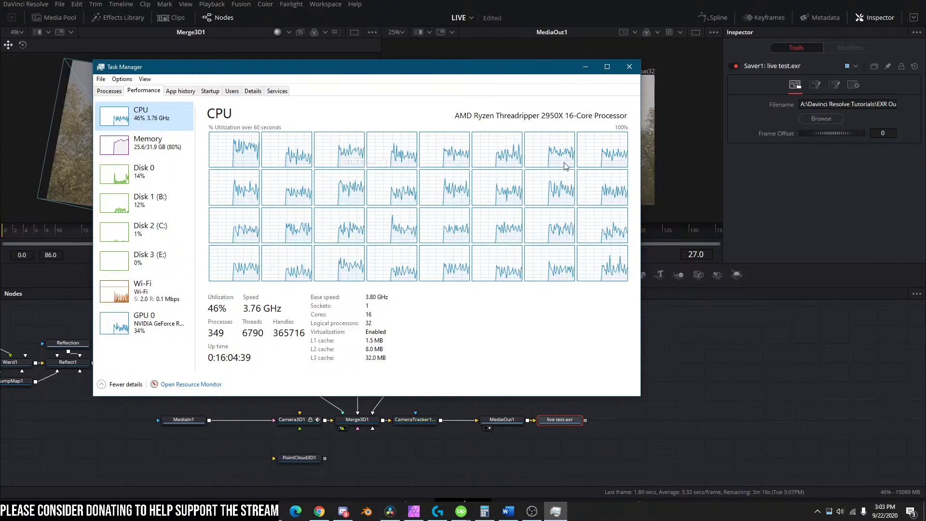
{"action": "left_click", "coordinate": [145, 322]}
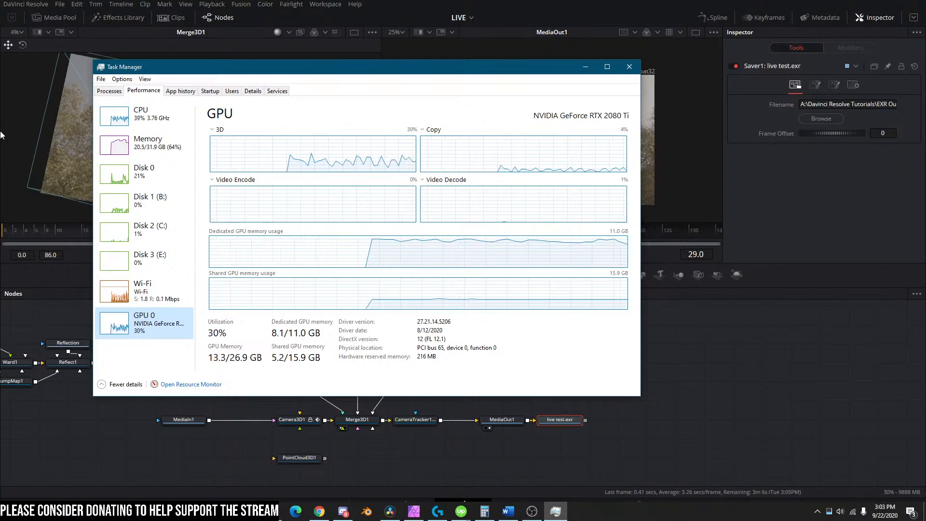
{"action": "left_click_drag", "start_coordinate": [235, 69], "coordinate": [229, 85]}
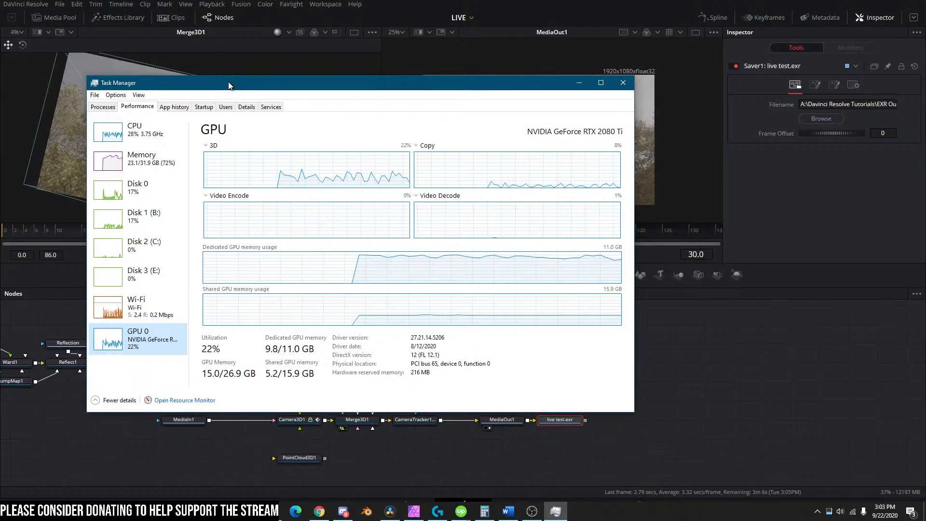
{"action": "left_click_drag", "start_coordinate": [229, 82], "coordinate": [228, 83]}
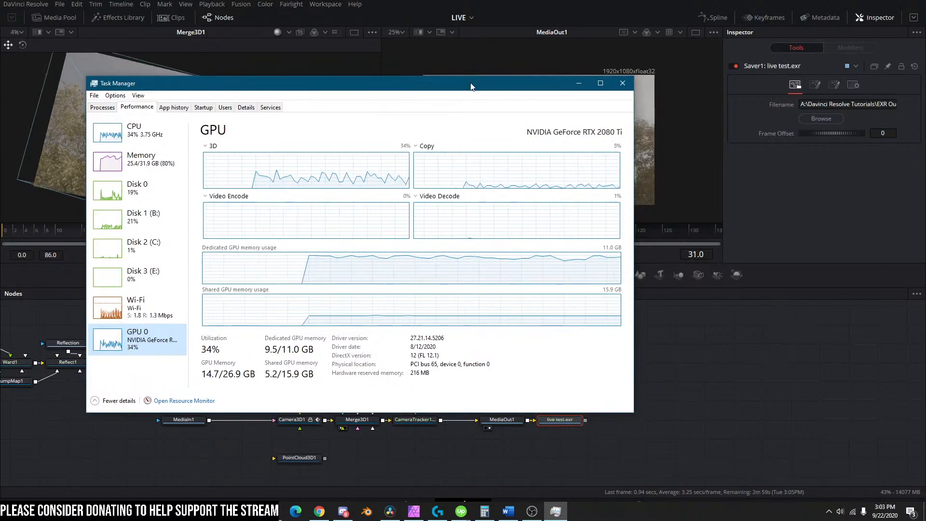
{"action": "left_click_drag", "start_coordinate": [471, 87], "coordinate": [925, 87]}
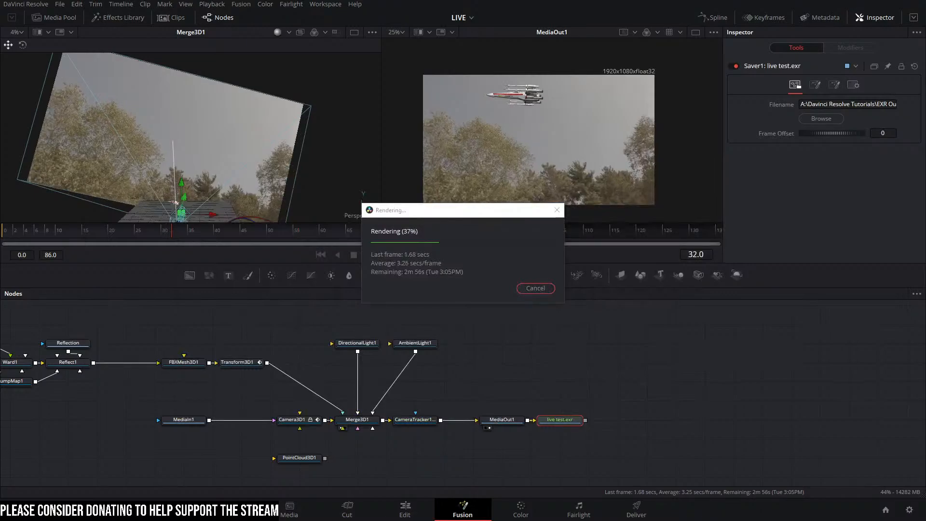
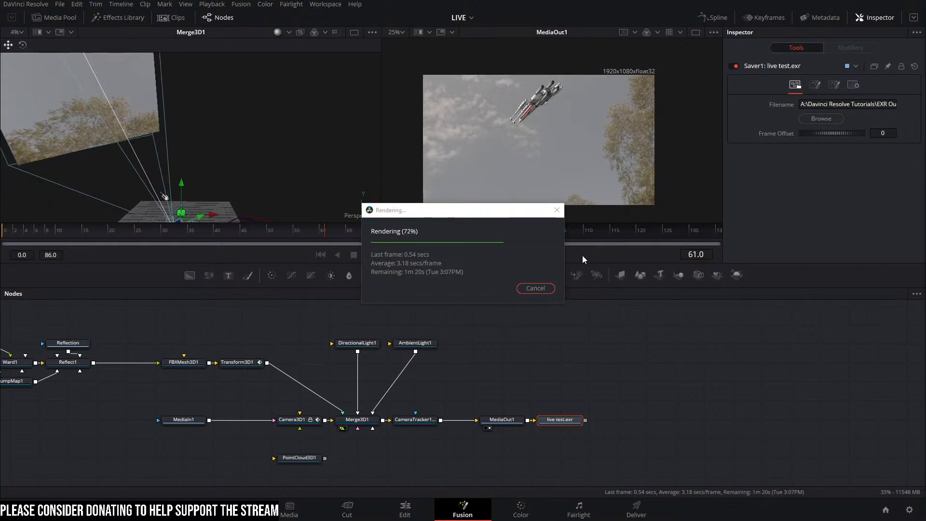
Step: Move the render progress dialog down over the node area so it clears the MediaOut1 viewer
{"action": "left_click_drag", "start_coordinate": [510, 210], "coordinate": [574, 264]}
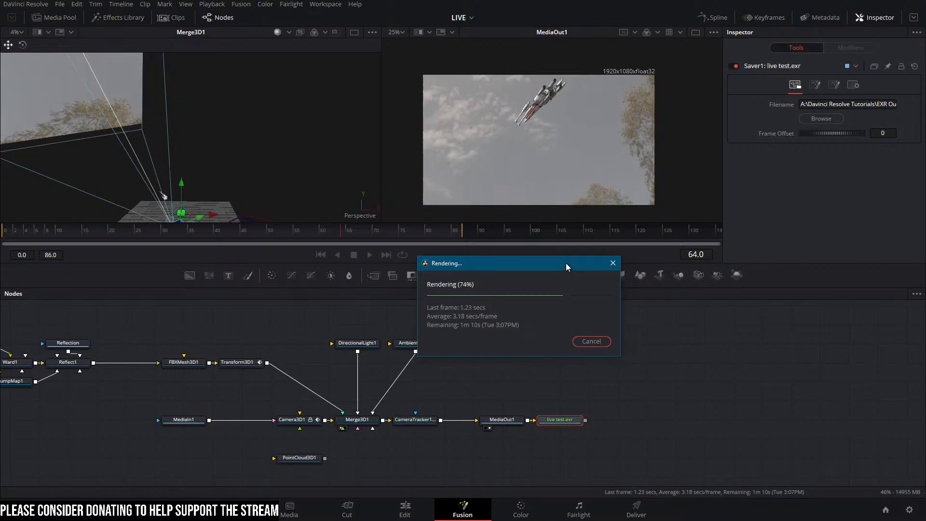
{"action": "left_click_drag", "start_coordinate": [566, 263], "coordinate": [547, 276]}
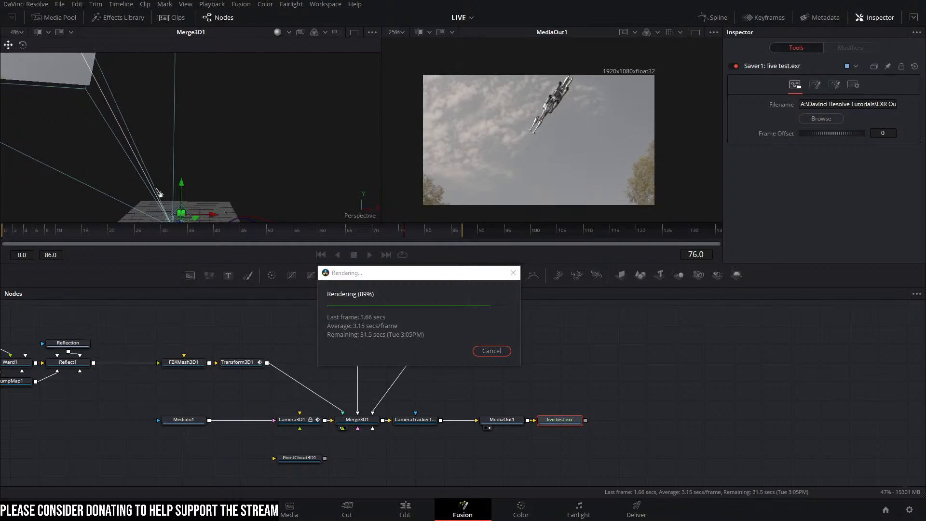
Step: Bring up the FootageCrate-4K_Ultimate_Explosion_5_Aerial folder window, show its files as extra large icons, and look through the PNG frame sequence to the end
{"action": "left_click_drag", "start_coordinate": [925, 164], "coordinate": [450, 85]}
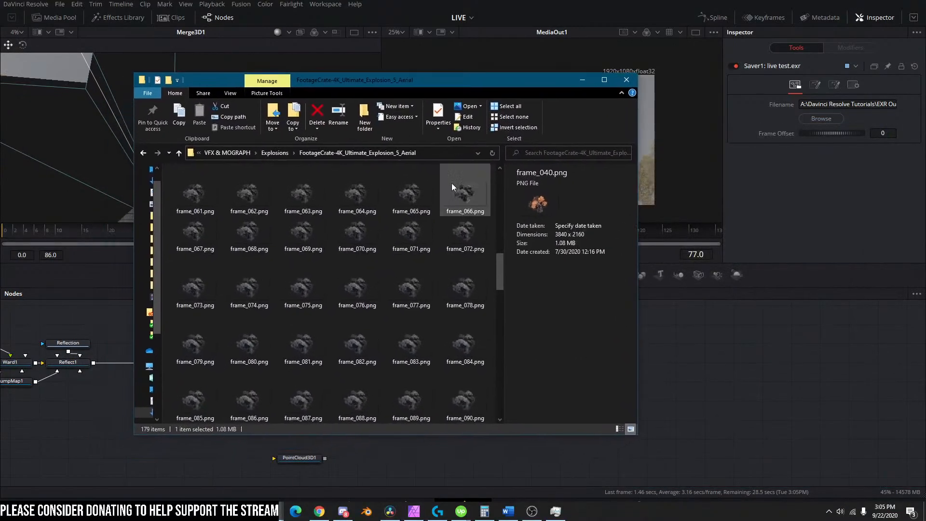
{"action": "scroll", "coordinate": [444, 197], "scroll_direction": "up", "scroll_amount": 10}
{"action": "mouse_move", "coordinate": [499, 188]}
{"action": "left_mouse_down"}
{"action": "mouse_move", "coordinate": [499, 203]}
{"action": "mouse_move", "coordinate": [501, 186]}
{"action": "left_mouse_up"}
{"action": "left_click", "coordinate": [210, 93]}
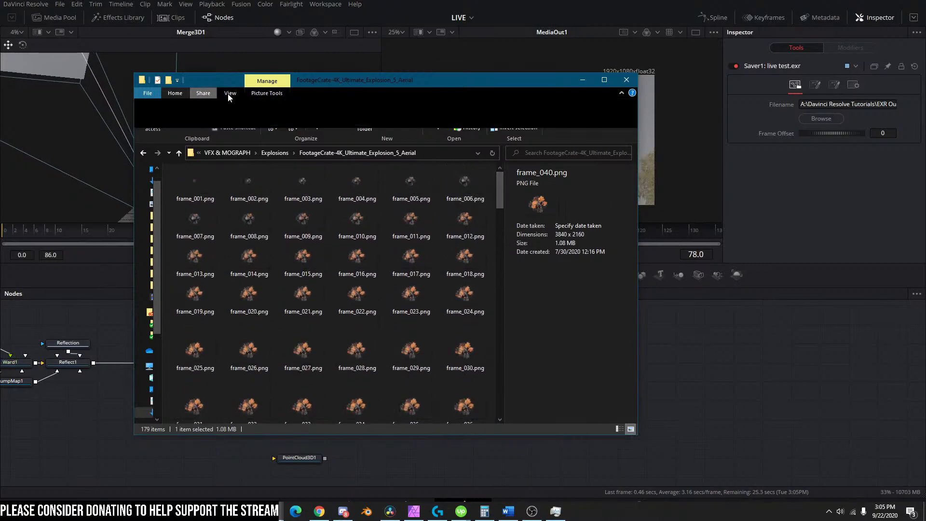
{"action": "left_click", "coordinate": [230, 93]}
{"action": "left_click", "coordinate": [242, 106]}
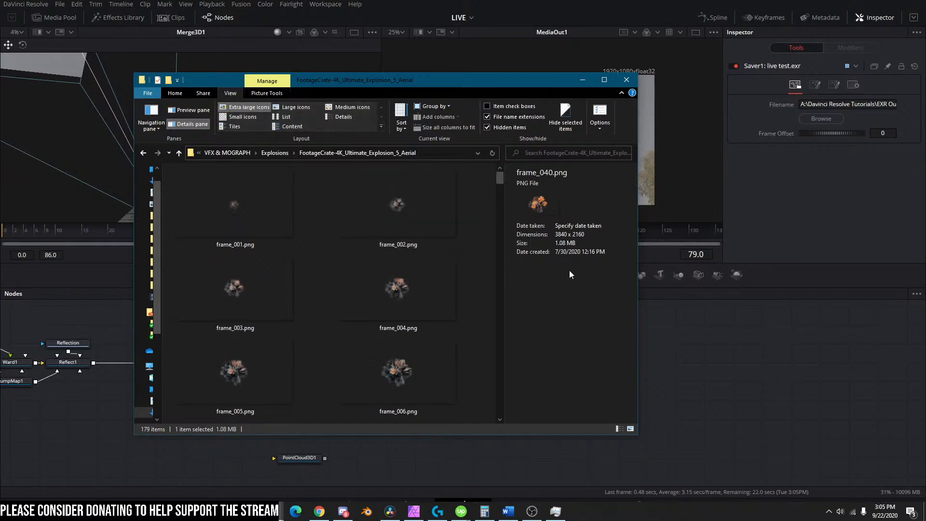
{"action": "scroll", "coordinate": [459, 317], "scroll_direction": "down", "scroll_amount": 8}
{"action": "scroll", "coordinate": [459, 317], "scroll_direction": "down", "scroll_amount": 12}
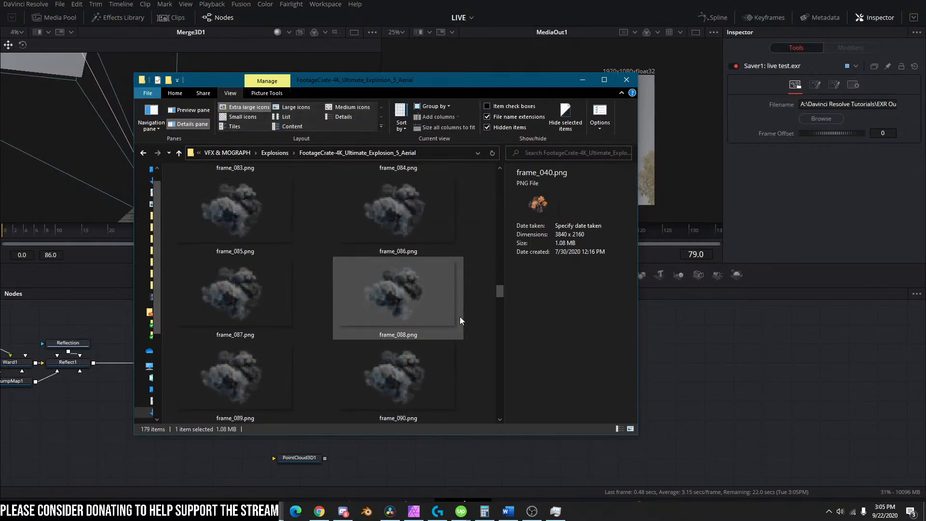
{"action": "scroll", "coordinate": [459, 316], "scroll_direction": "down", "scroll_amount": 10}
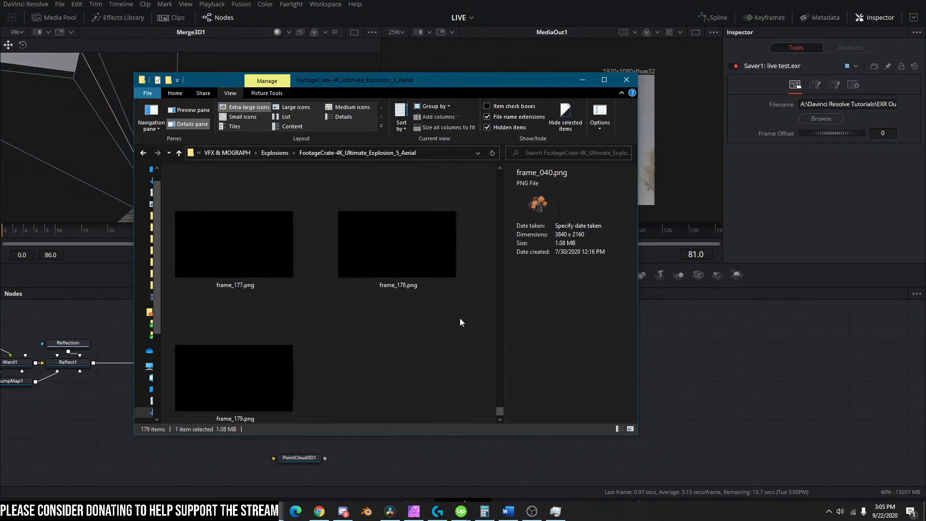
Step: Look through the PNG frame sequence in the FootageCrate-4K_Ultimate_Explosion_5_Aerial folder and minimize its window
{"action": "scroll", "coordinate": [460, 321], "scroll_direction": "up", "scroll_amount": 10}
{"action": "scroll", "coordinate": [460, 318], "scroll_direction": "up", "scroll_amount": 10}
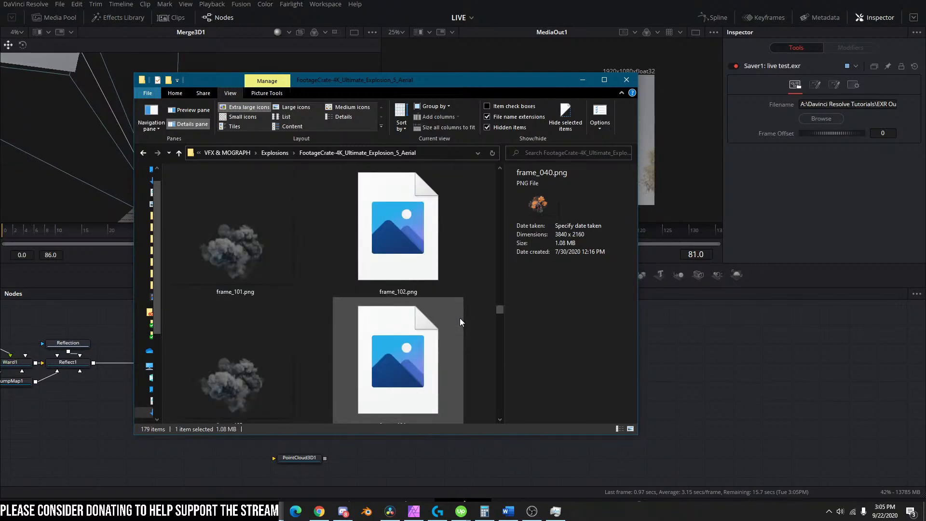
{"action": "scroll", "coordinate": [457, 318], "scroll_direction": "down", "scroll_amount": 15}
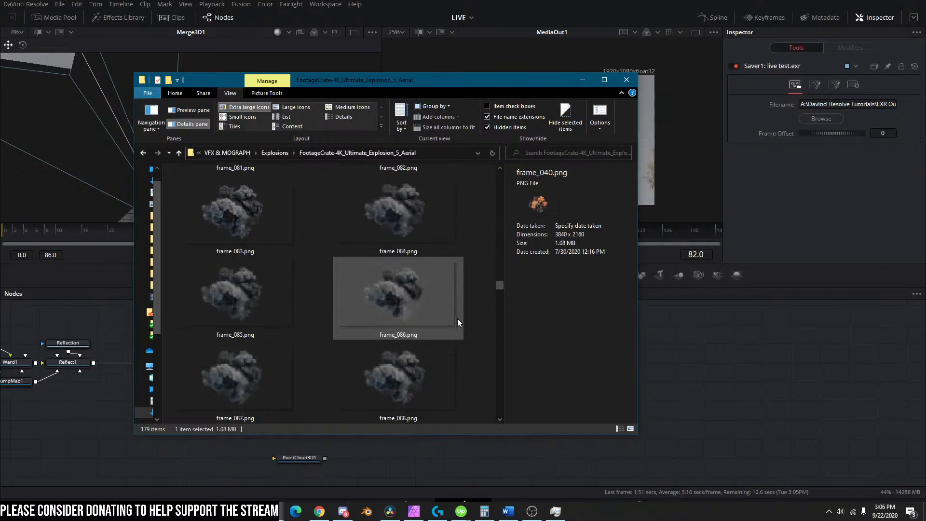
{"action": "scroll", "coordinate": [457, 318], "scroll_direction": "up", "scroll_amount": 20}
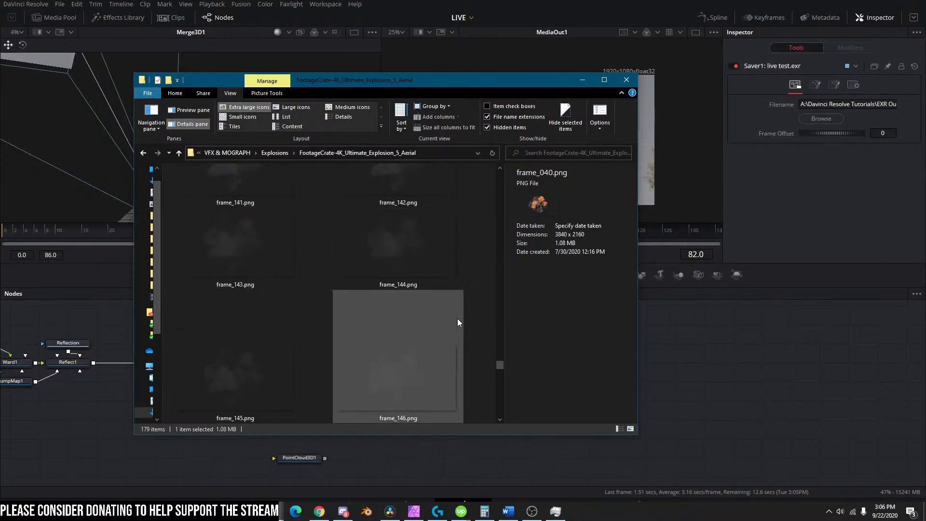
{"action": "scroll", "coordinate": [458, 318], "scroll_direction": "up", "scroll_amount": 6}
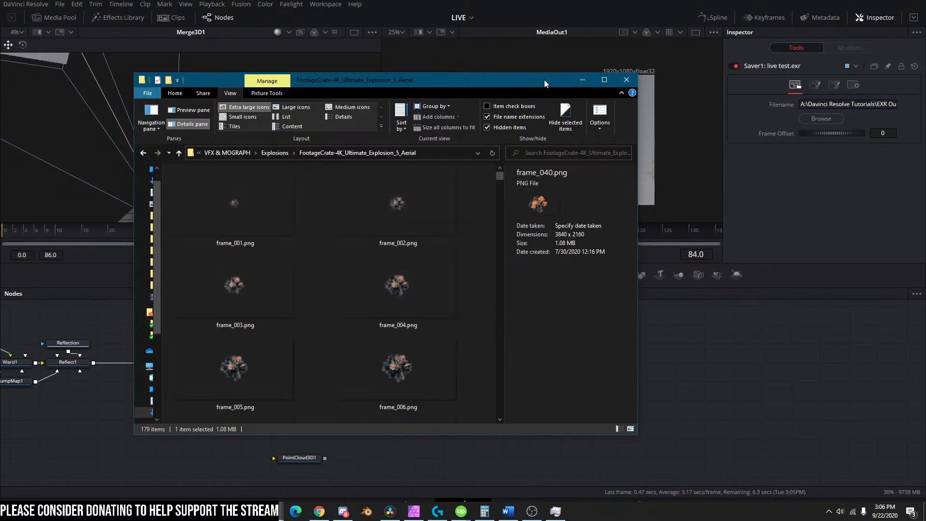
{"action": "left_click", "coordinate": [589, 82]}
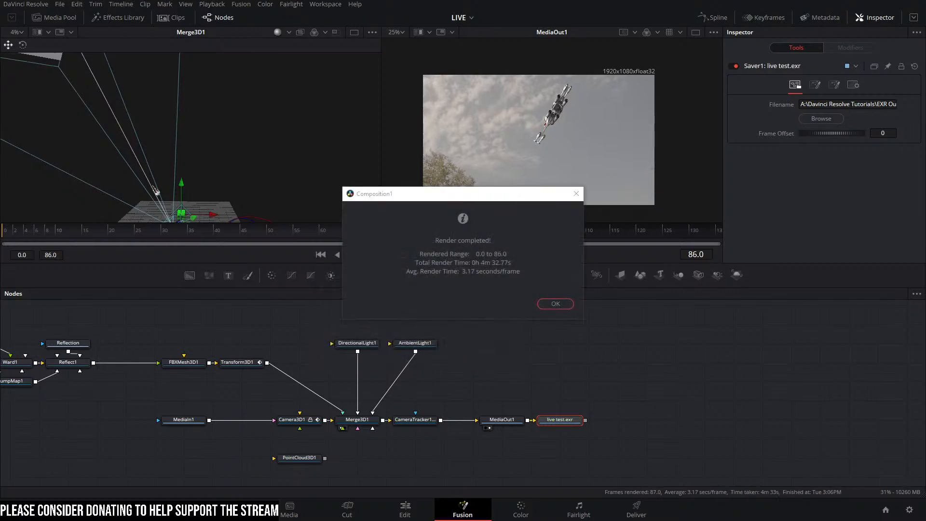
Step: Dismiss the render completion message and check the Fusion clip through to its end on the Edit page timeline
{"action": "left_click", "coordinate": [556, 304]}
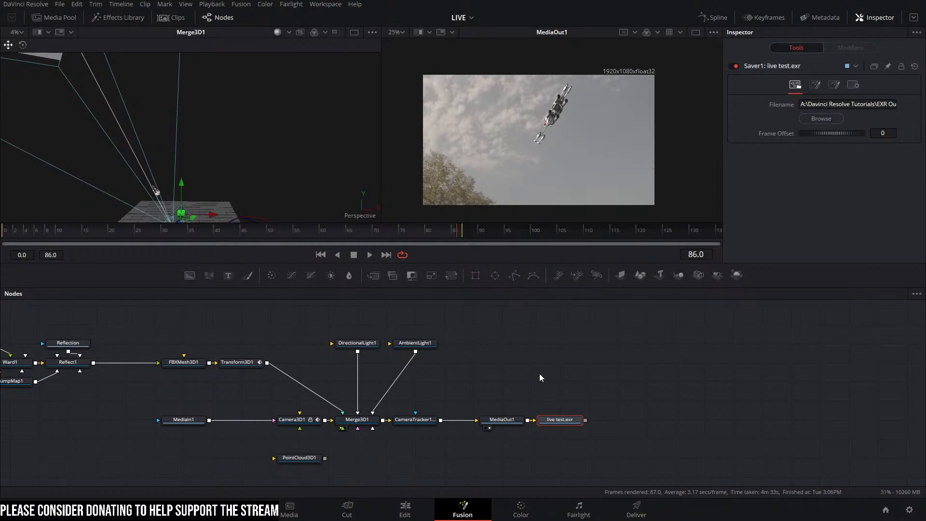
{"action": "left_click_drag", "start_coordinate": [534, 375], "coordinate": [627, 397]}
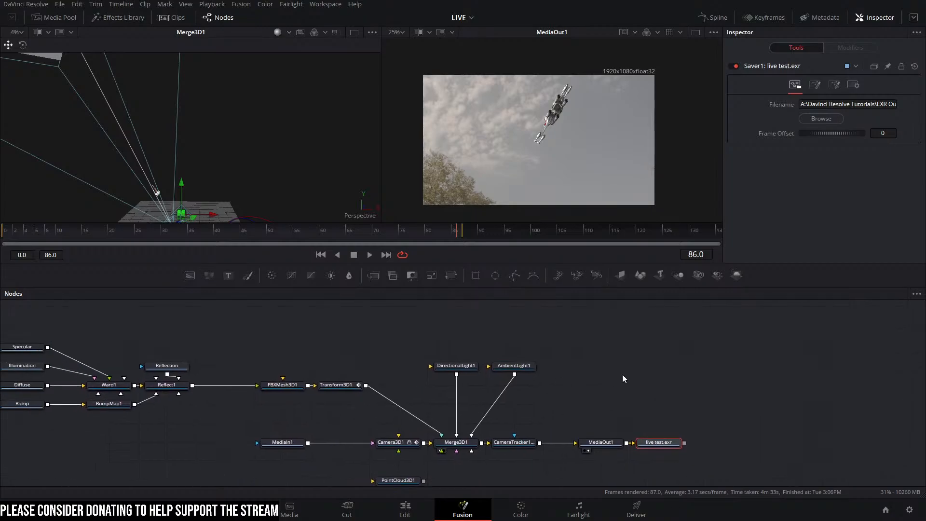
{"action": "left_click", "coordinate": [405, 510]}
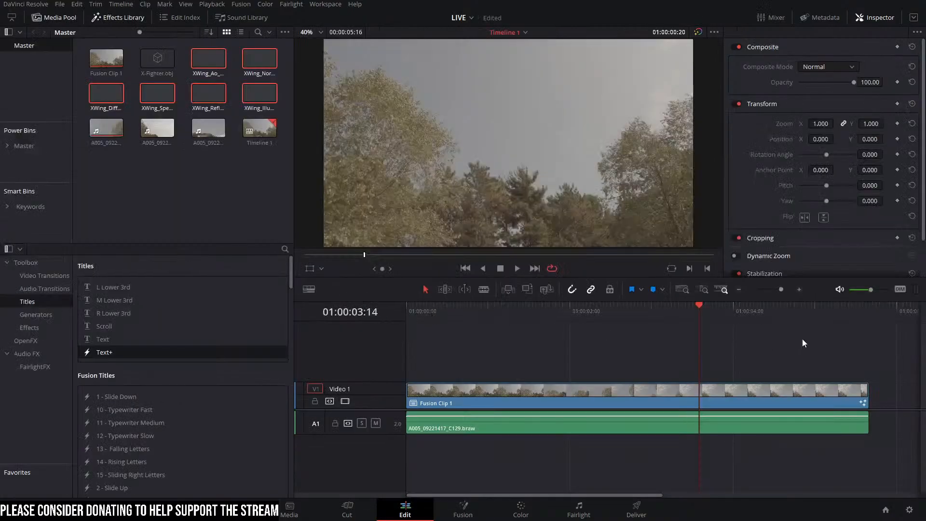
{"action": "left_click", "coordinate": [870, 316]}
{"action": "left_click_drag", "start_coordinate": [856, 348], "coordinate": [670, 356]}
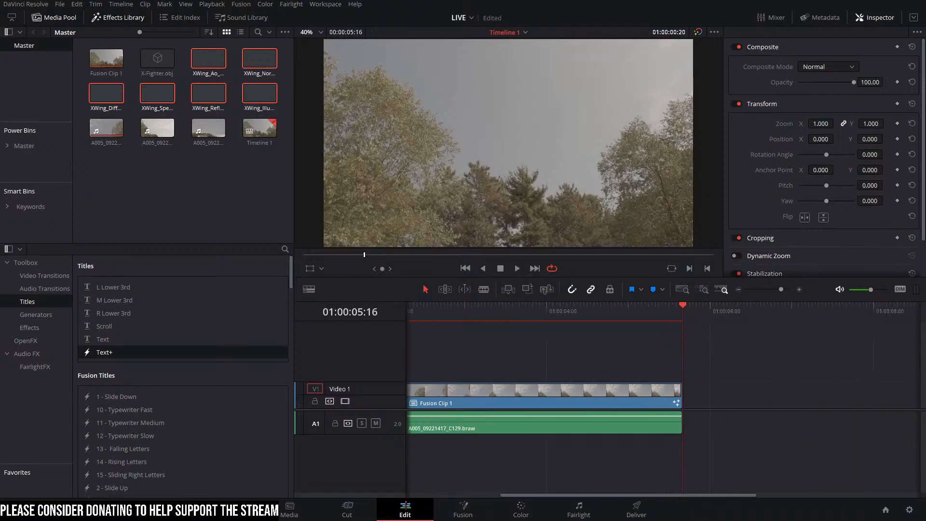
{"action": "left_click", "coordinate": [512, 312]}
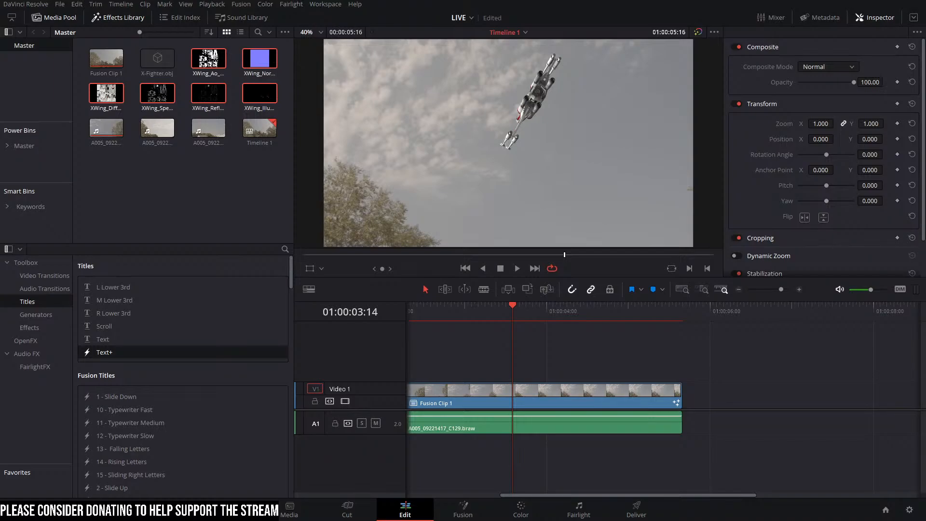
{"action": "key", "text": "Down"}
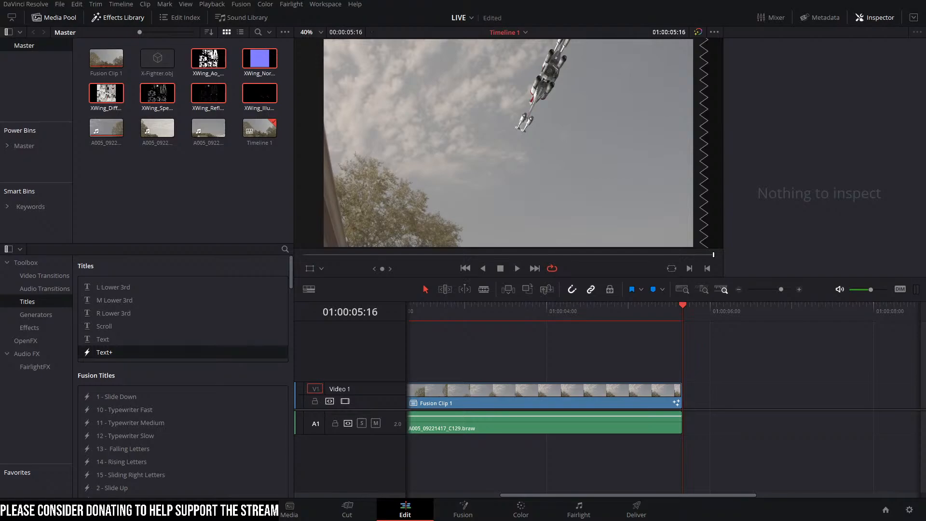
Step: Place the live test[0000-0086].exr sequence on Video 2 above the disabled Video 1 track and enable its Fusion output render cache
{"action": "left_click_drag", "start_coordinate": [695, 436], "coordinate": [475, 374]}
{"action": "right_click", "coordinate": [475, 374]}
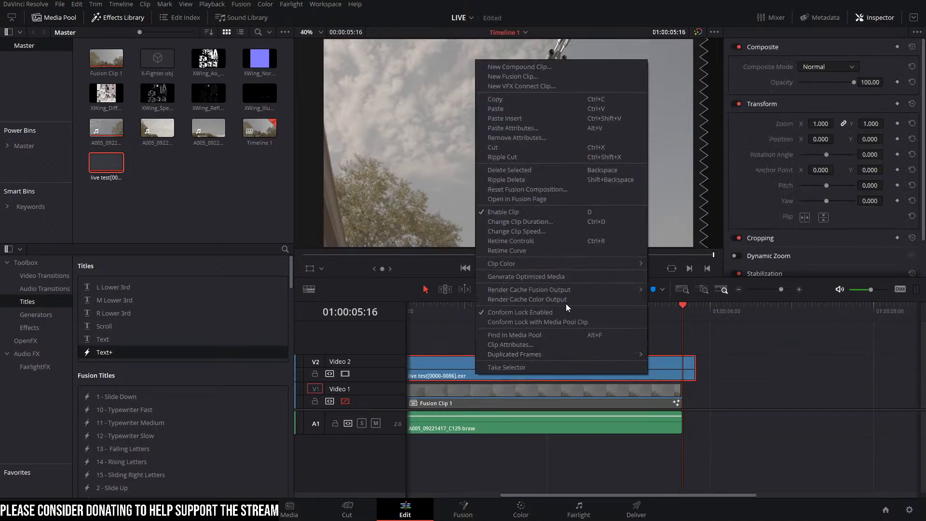
{"action": "left_click", "coordinate": [662, 303]}
{"action": "left_click", "coordinate": [641, 307]}
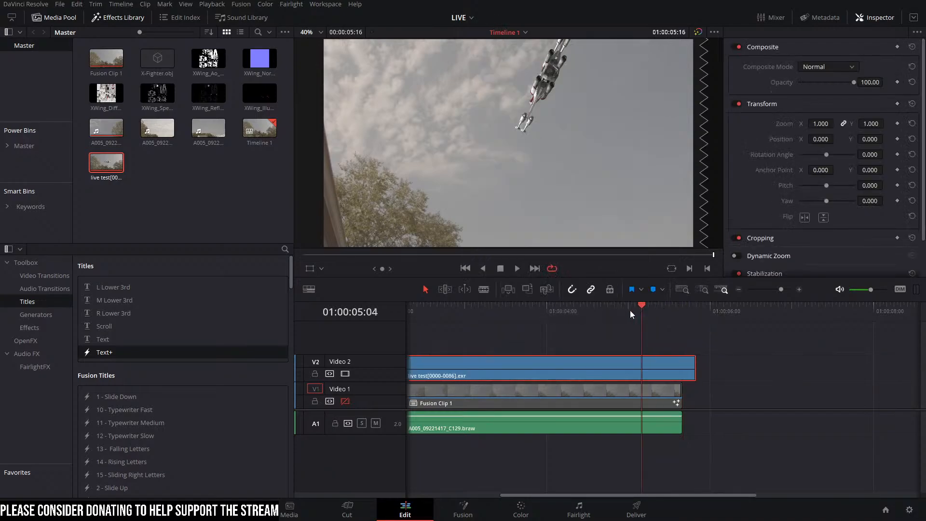
Step: Scrub and play the live test EXR clip from its start to review the rendered X-wing shot
{"action": "left_click_drag", "start_coordinate": [630, 311], "coordinate": [560, 340]}
{"action": "left_click_drag", "start_coordinate": [609, 368], "coordinate": [438, 348]}
{"action": "left_click", "coordinate": [444, 312]}
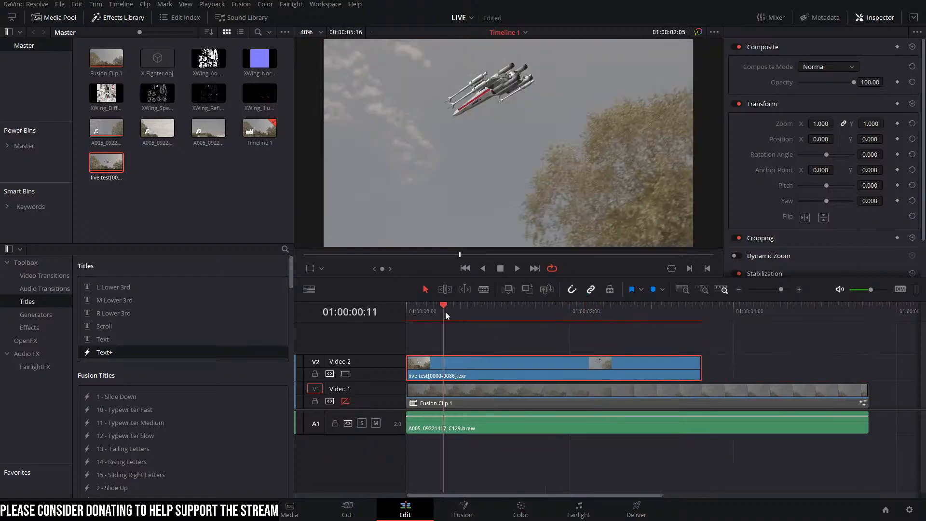
{"action": "left_click_drag", "start_coordinate": [446, 312], "coordinate": [447, 311]}
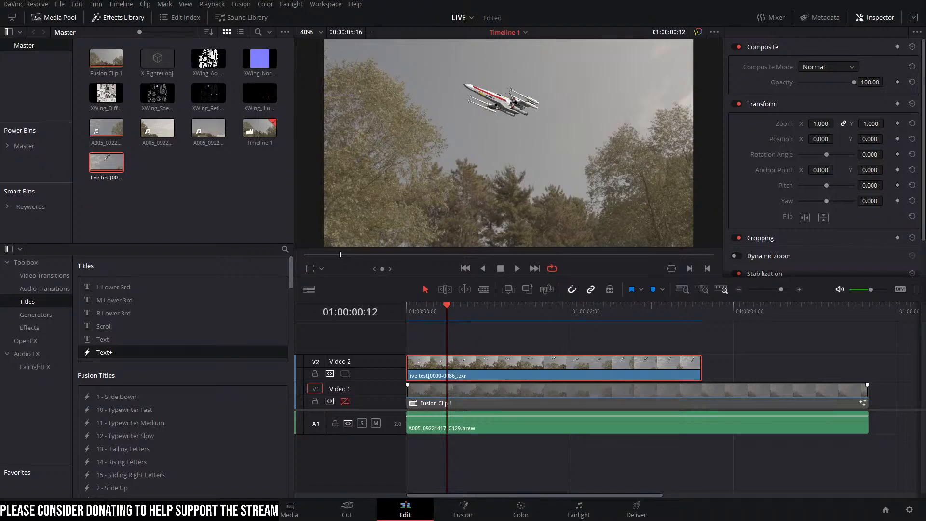
{"action": "left_click_drag", "start_coordinate": [456, 310], "coordinate": [282, 346]}
{"action": "left_click", "coordinate": [784, 366]}
{"action": "key", "text": "space"}
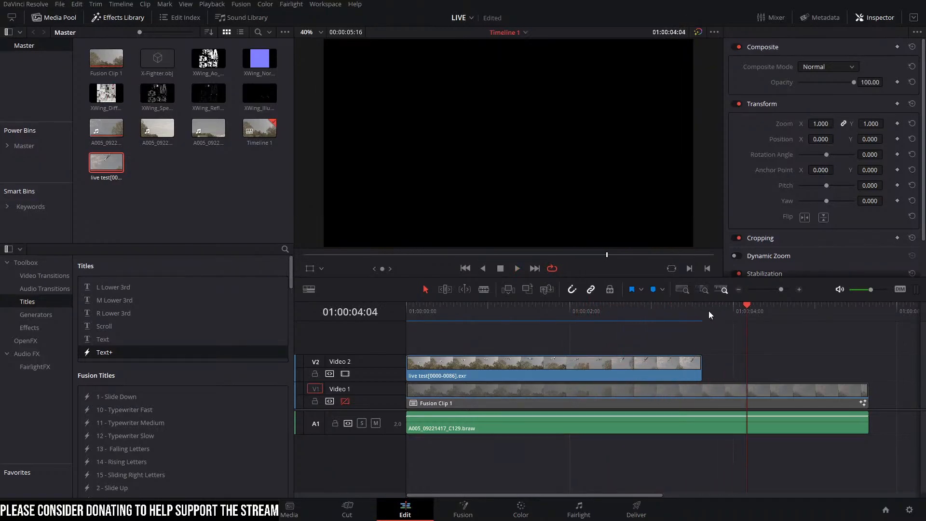
{"action": "left_click_drag", "start_coordinate": [708, 311], "coordinate": [406, 351]}
{"action": "key", "text": "space"}
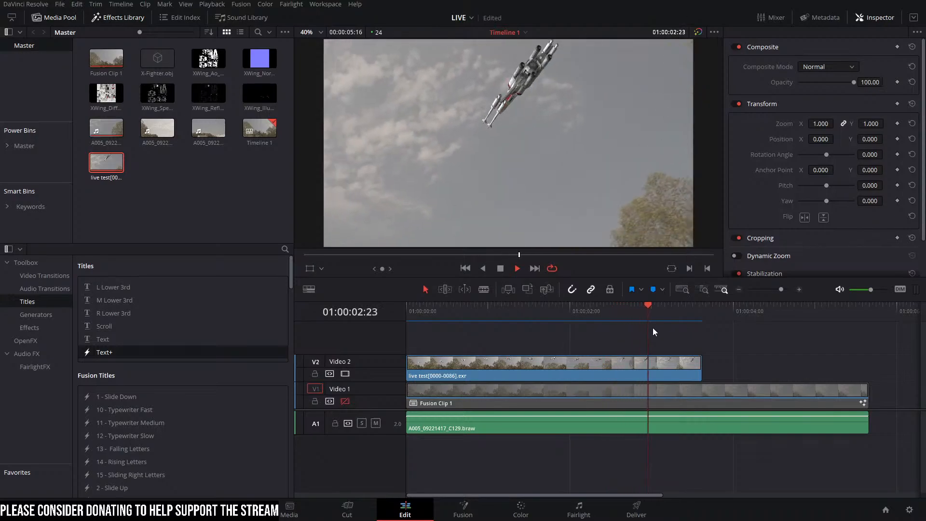
{"action": "left_click", "coordinate": [577, 333]}
{"action": "left_click_drag", "start_coordinate": [579, 339], "coordinate": [545, 349]}
Step: Delete the live test EXR clip from Video 2 and re-enable the Video 1 track with the Fusion clip
{"action": "left_click", "coordinate": [587, 372]}
{"action": "key", "text": "Delete"}
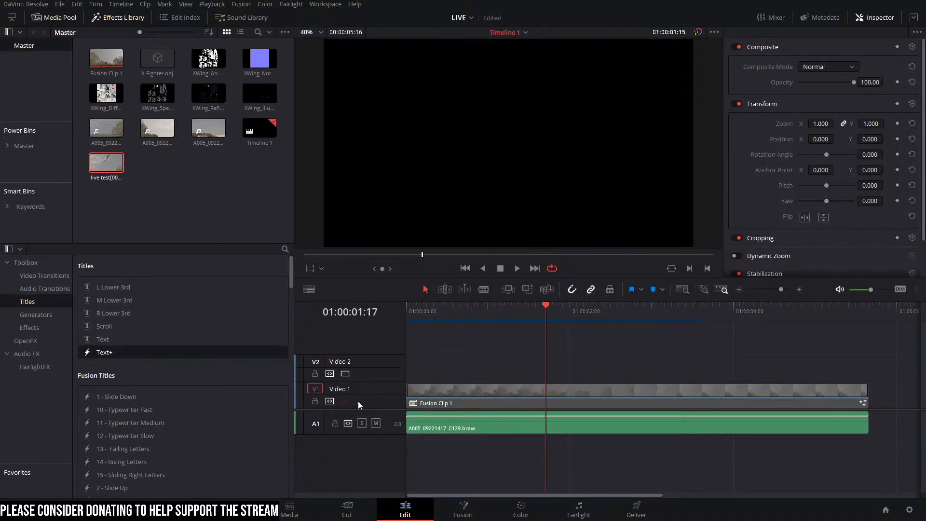
{"action": "left_click", "coordinate": [427, 394]}
Step: Add a second, unconnected Saver node to the Fusion clip's composition
{"action": "left_click", "coordinate": [463, 509]}
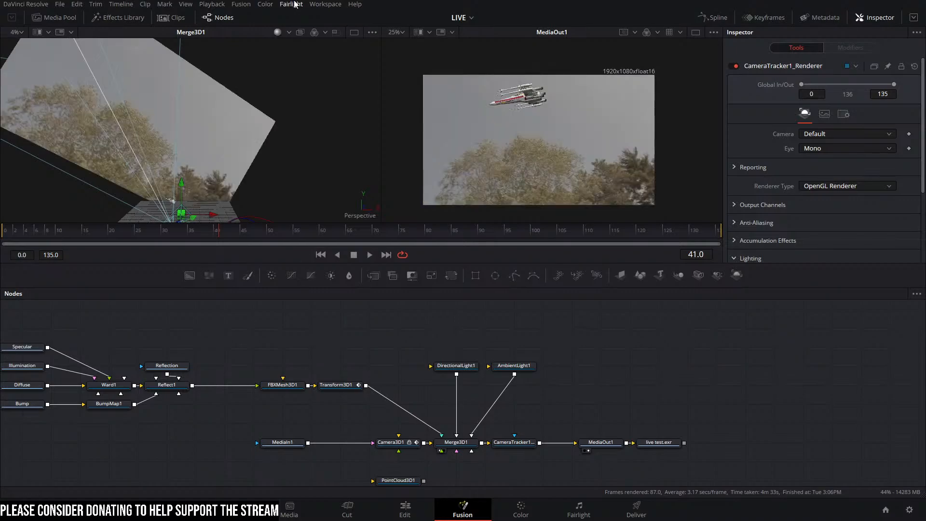
{"action": "left_click", "coordinate": [659, 444]}
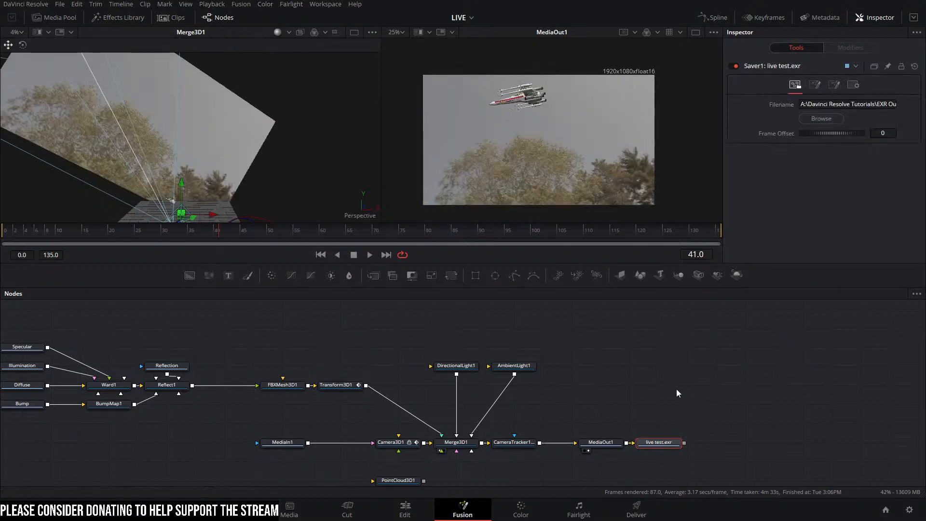
{"action": "key", "text": "shift+space"}
{"action": "type", "text": "saver"}
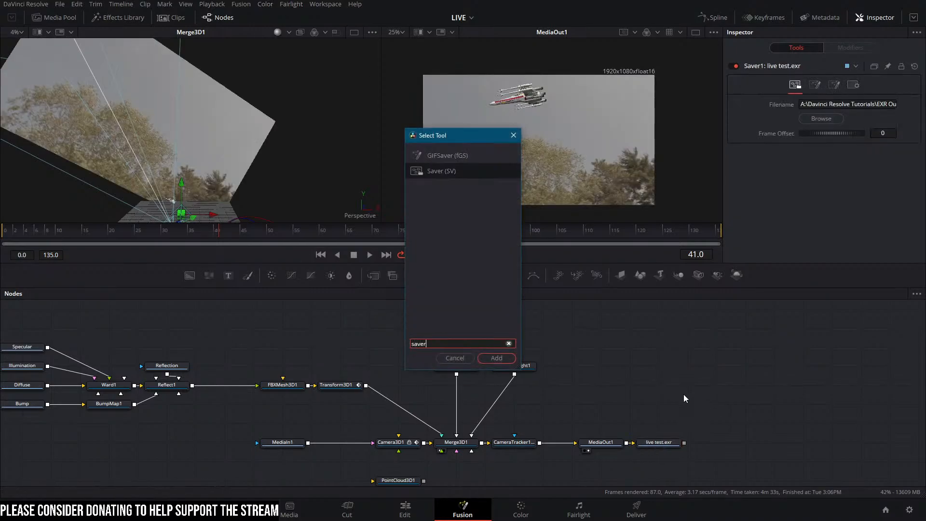
{"action": "key", "text": "Return"}
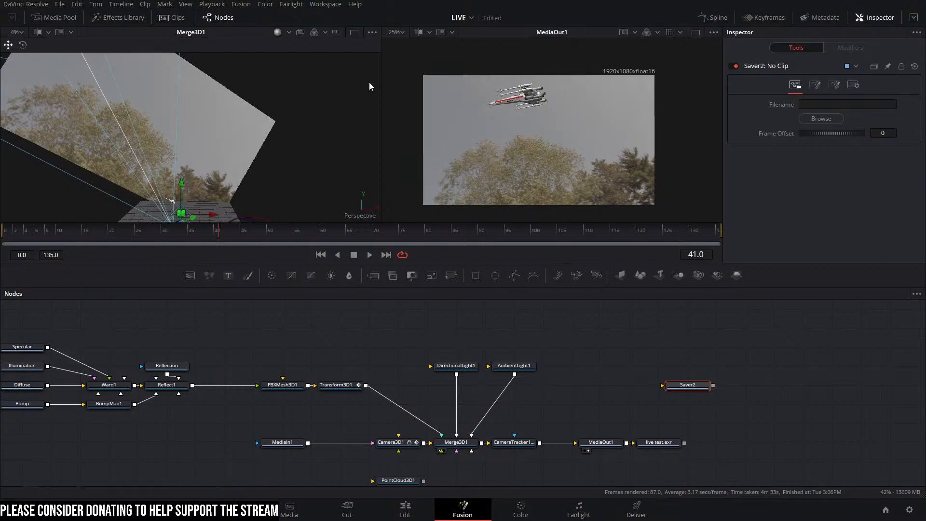
Step: Locate the Render All Savers command for the composition without running it
{"action": "left_click", "coordinate": [240, 5]}
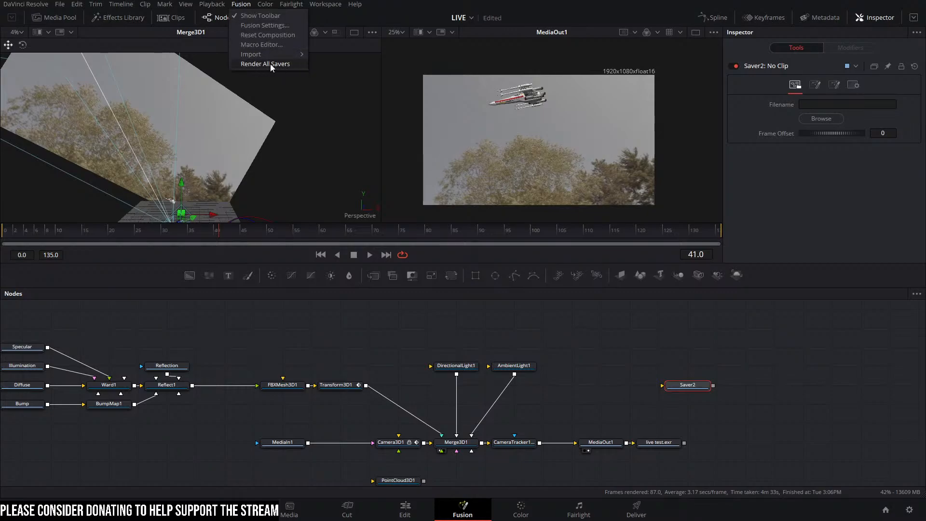
{"action": "left_click", "coordinate": [732, 377]}
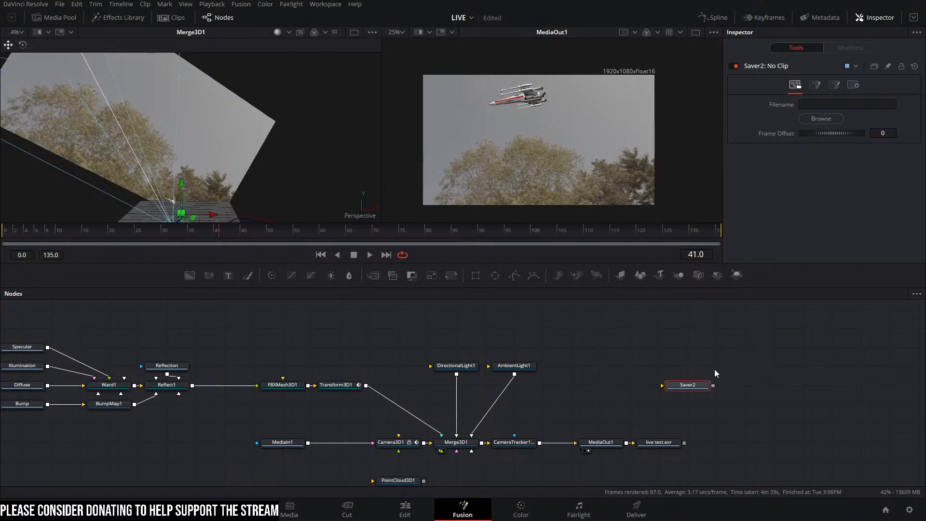
{"action": "left_click_drag", "start_coordinate": [744, 360], "coordinate": [642, 399]}
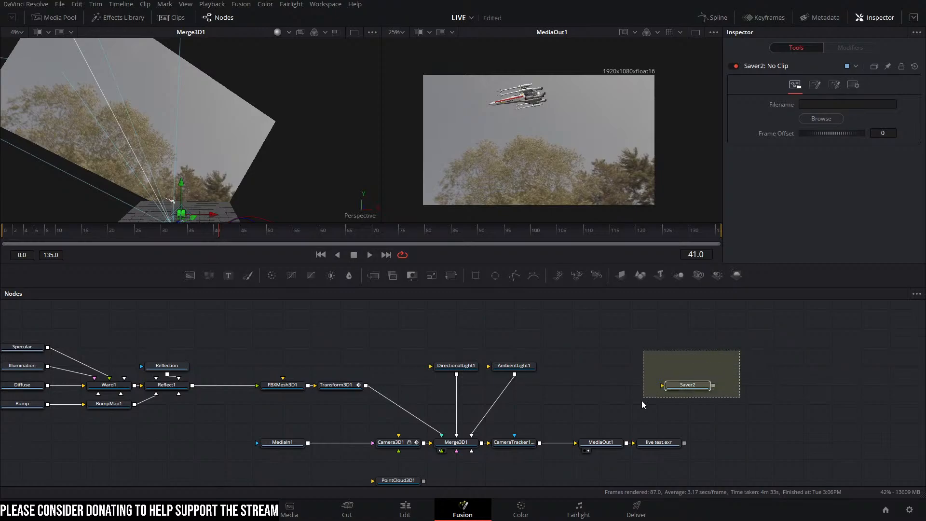
{"action": "left_click", "coordinate": [671, 373]}
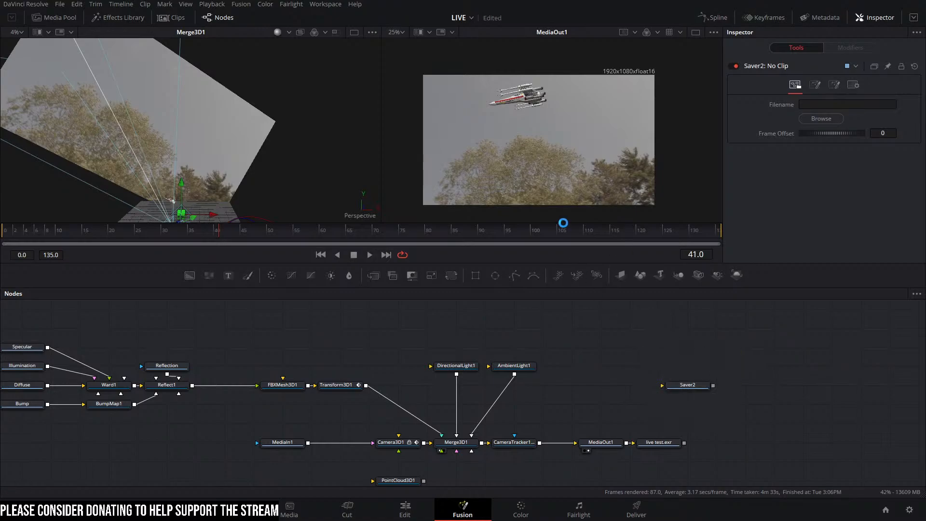
{"action": "left_click", "coordinate": [242, 4]}
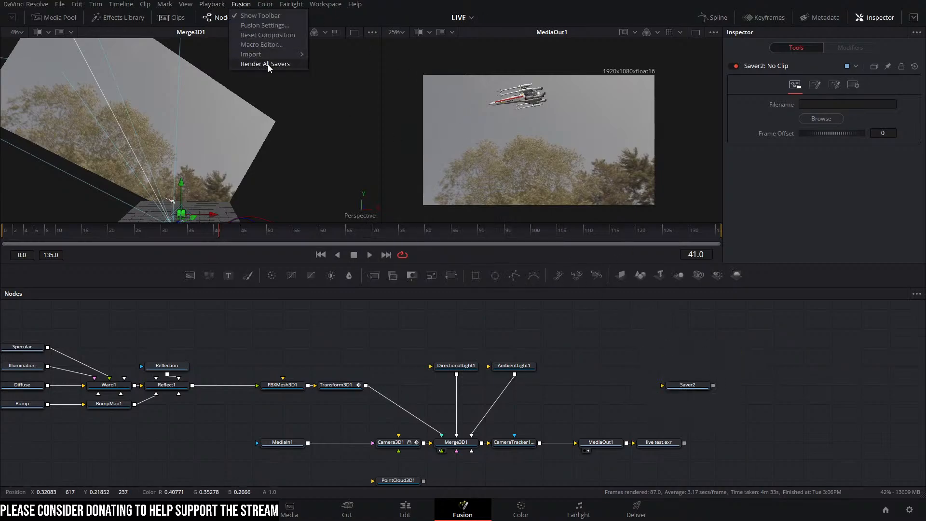
{"action": "left_click", "coordinate": [680, 369]}
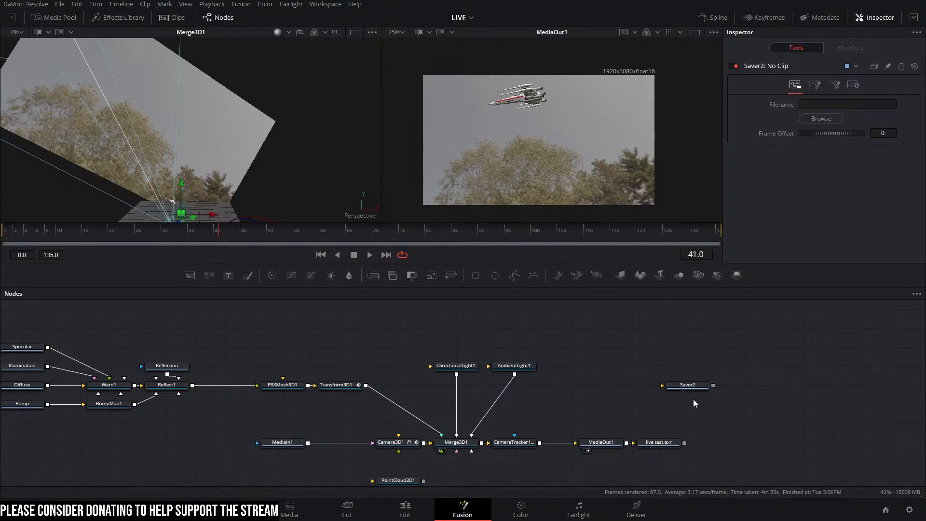
Step: Move the unconnected Saver2 node up and away from the output chain, and deselect it
{"action": "left_click_drag", "start_coordinate": [689, 385], "coordinate": [748, 366]}
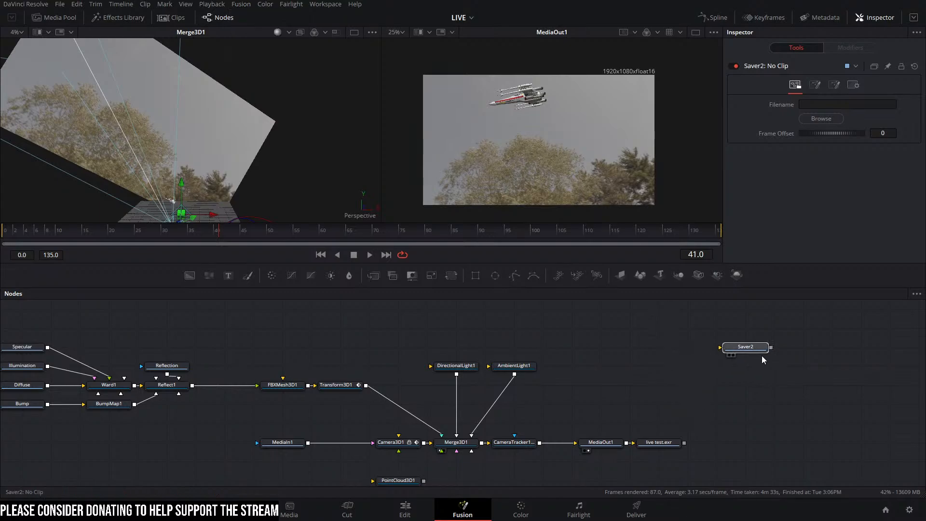
{"action": "left_click", "coordinate": [602, 379]}
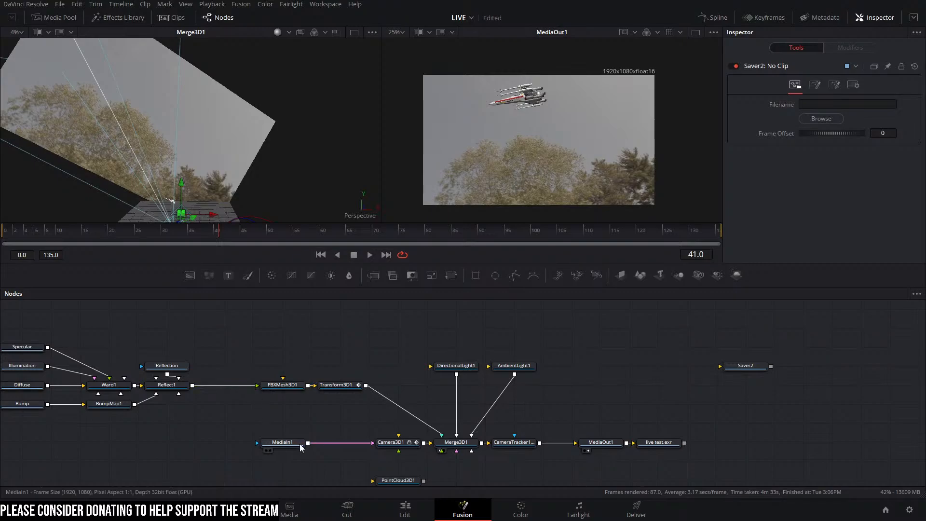
Step: Select Transform3D1 and move its target in the 3D view at frame 39 to re-aim the X-wing
{"action": "left_click", "coordinate": [342, 385]}
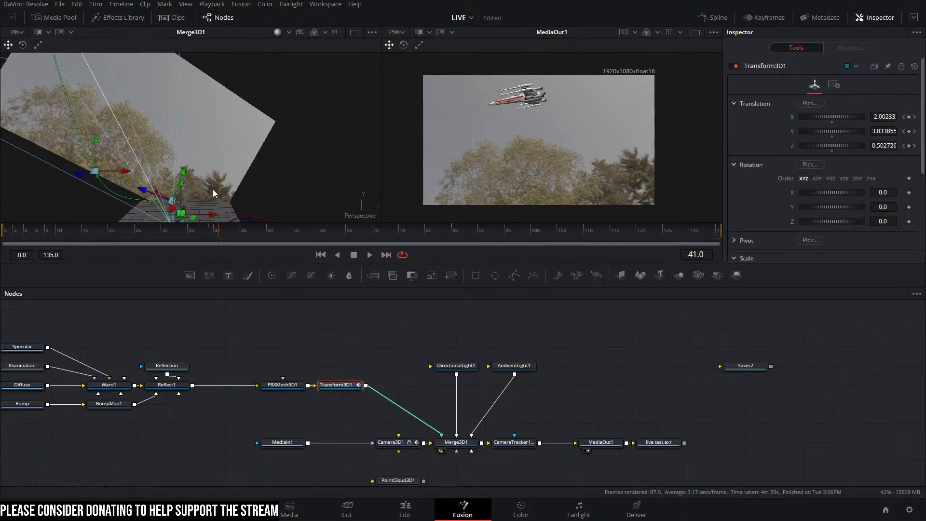
{"action": "left_click_drag", "start_coordinate": [203, 174], "coordinate": [120, 264]}
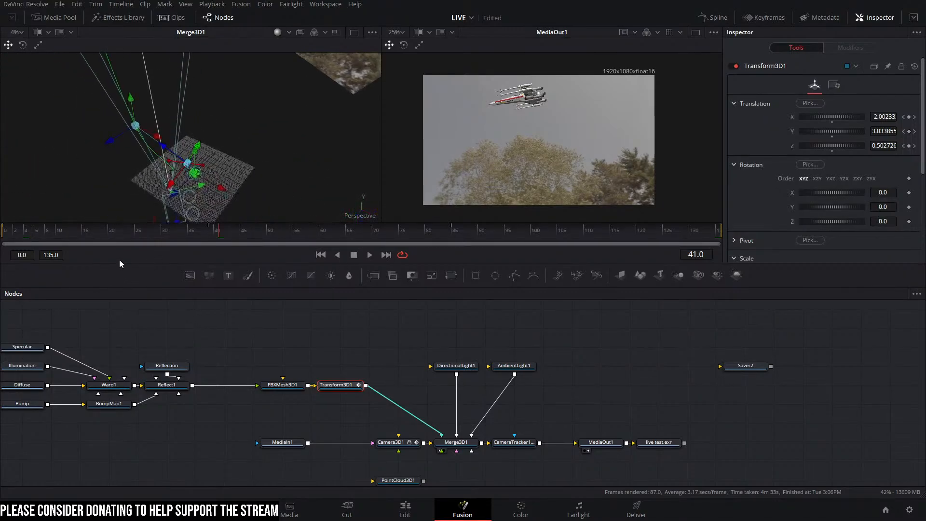
{"action": "left_click_drag", "start_coordinate": [221, 238], "coordinate": [212, 238]}
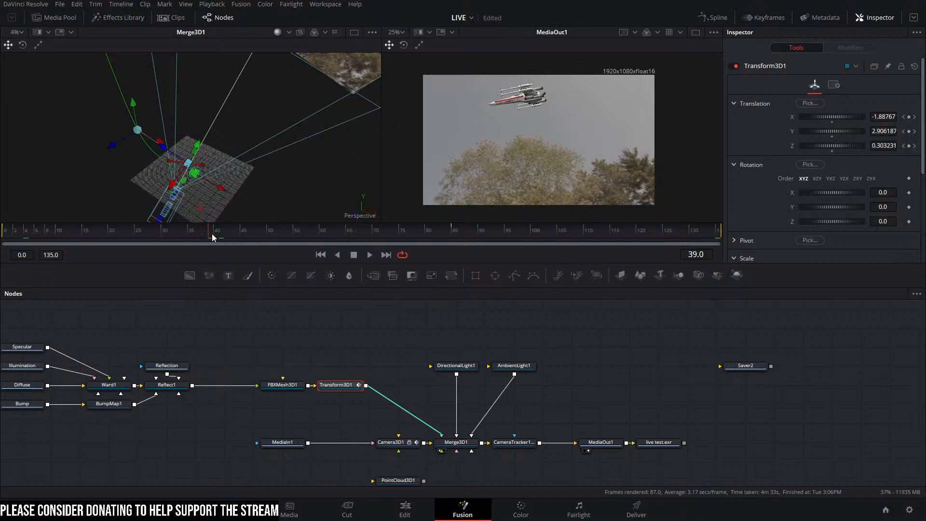
{"action": "left_click_drag", "start_coordinate": [146, 146], "coordinate": [45, 155]}
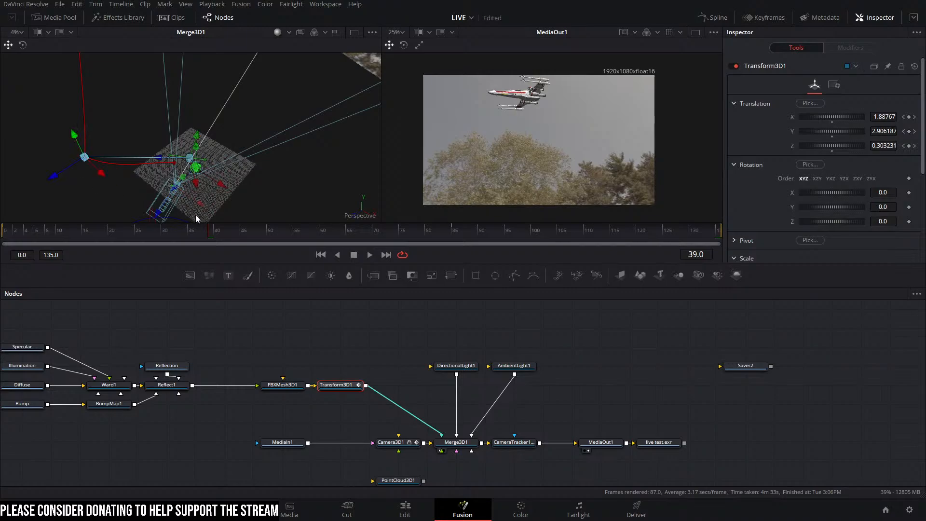
Step: At frame 61, raise the Transform3D1 target in the 3D view to adjust the X-wing's heading
{"action": "left_click_drag", "start_coordinate": [212, 231], "coordinate": [267, 235]}
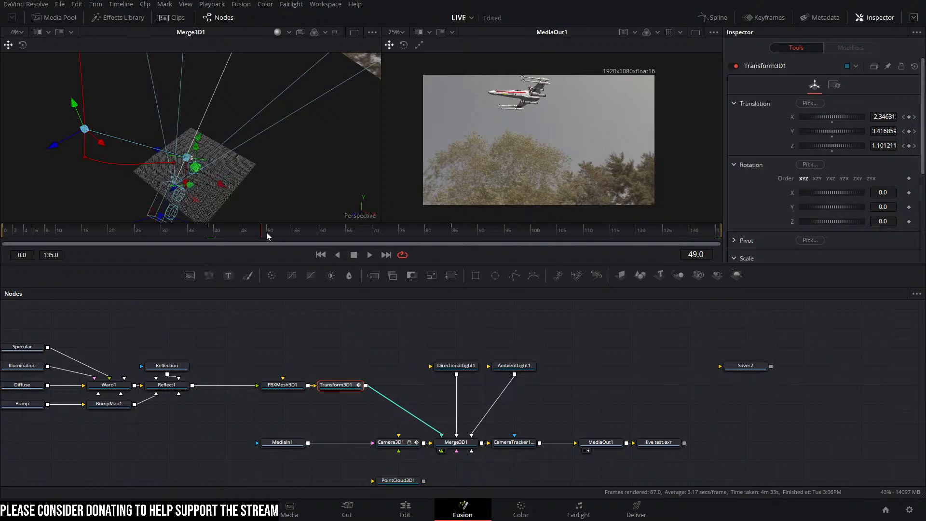
{"action": "left_click_drag", "start_coordinate": [267, 235], "coordinate": [357, 233]}
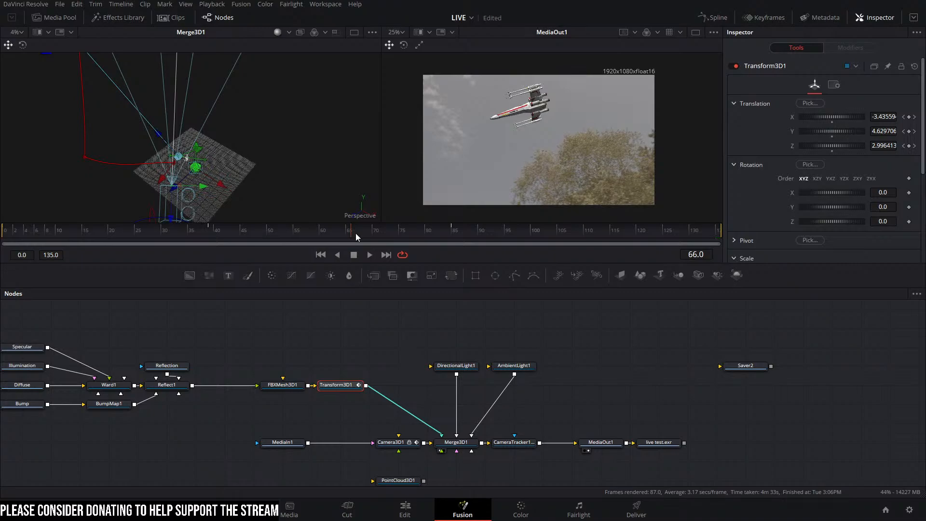
{"action": "left_click_drag", "start_coordinate": [355, 233], "coordinate": [323, 238]}
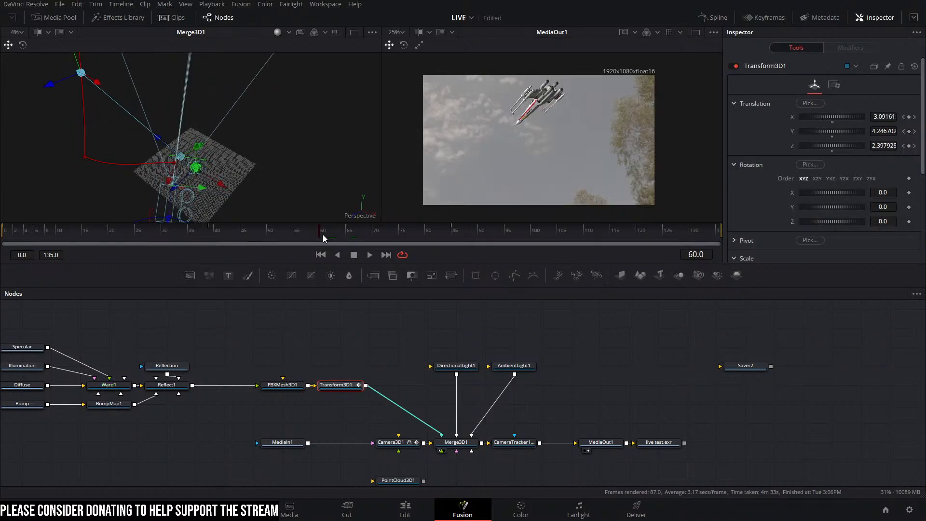
{"action": "left_click_drag", "start_coordinate": [323, 235], "coordinate": [326, 235]}
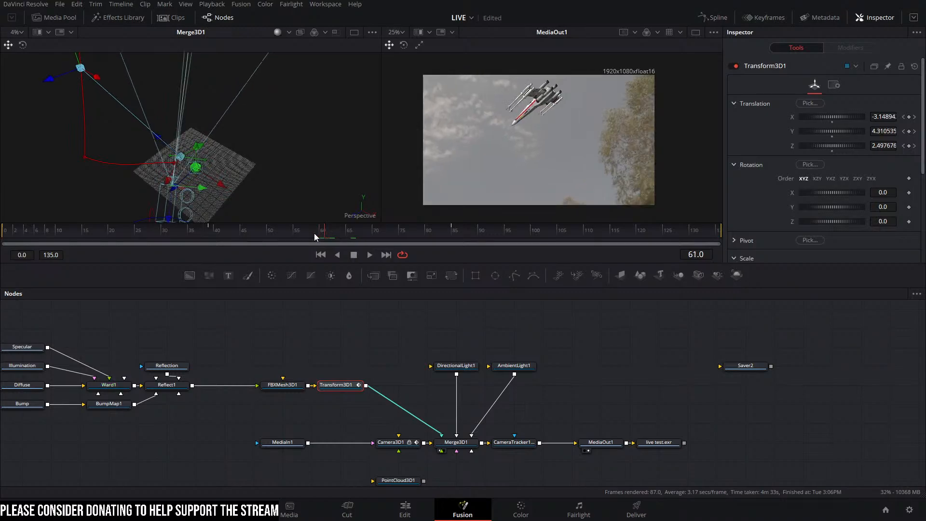
{"action": "left_click_drag", "start_coordinate": [81, 122], "coordinate": [126, 74]}
{"action": "left_click_drag", "start_coordinate": [53, 59], "coordinate": [50, 2]}
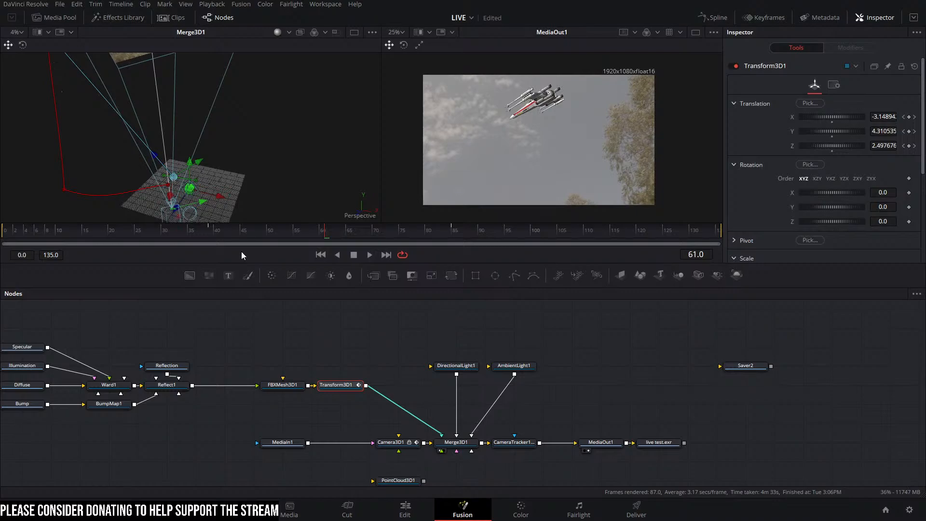
Step: At frame 85, raise the Transform3D1 target far above the camera in the 3D view to level the X-wing's flight
{"action": "scroll", "coordinate": [221, 152], "scroll_direction": "up", "scroll_amount": 3}
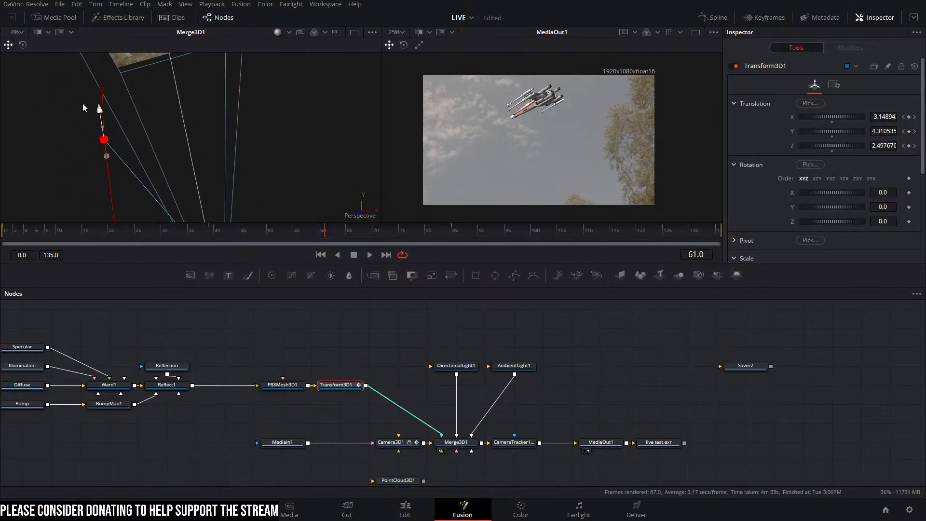
{"action": "left_click", "coordinate": [451, 227]}
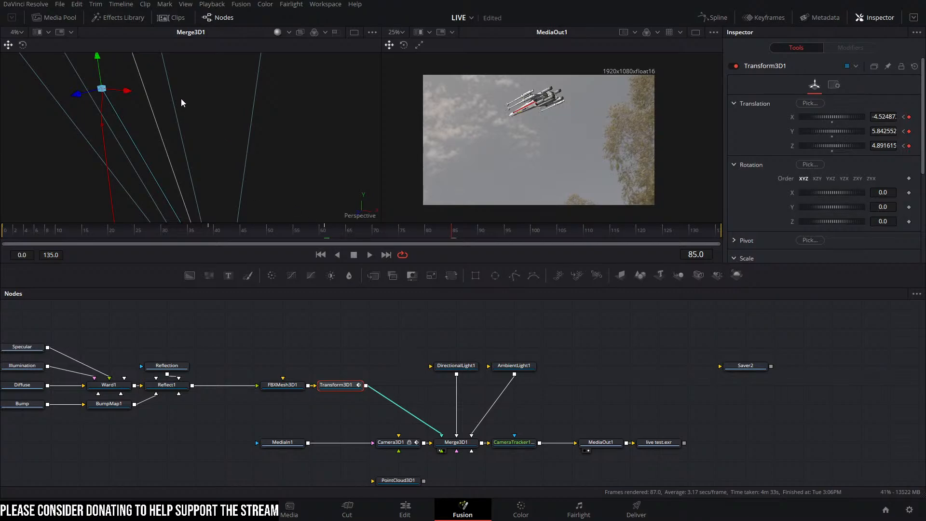
{"action": "left_click_drag", "start_coordinate": [213, 125], "coordinate": [285, 236]}
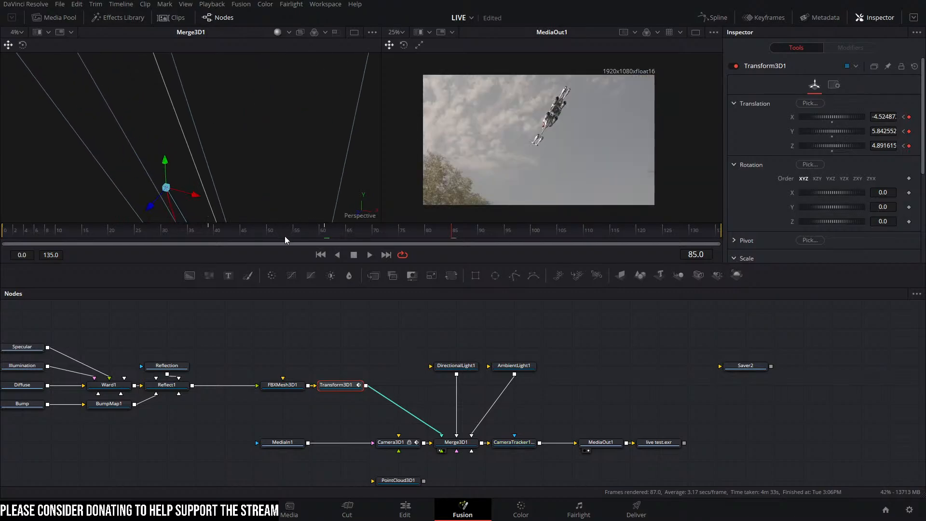
{"action": "left_click_drag", "start_coordinate": [163, 111], "coordinate": [152, 47]}
{"action": "mouse_move", "coordinate": [147, 83]}
{"action": "left_mouse_down"}
{"action": "mouse_move", "coordinate": [65, 100]}
{"action": "mouse_move", "coordinate": [147, 146]}
{"action": "left_mouse_up"}
{"action": "scroll", "coordinate": [147, 146], "scroll_direction": "down", "scroll_amount": 5}
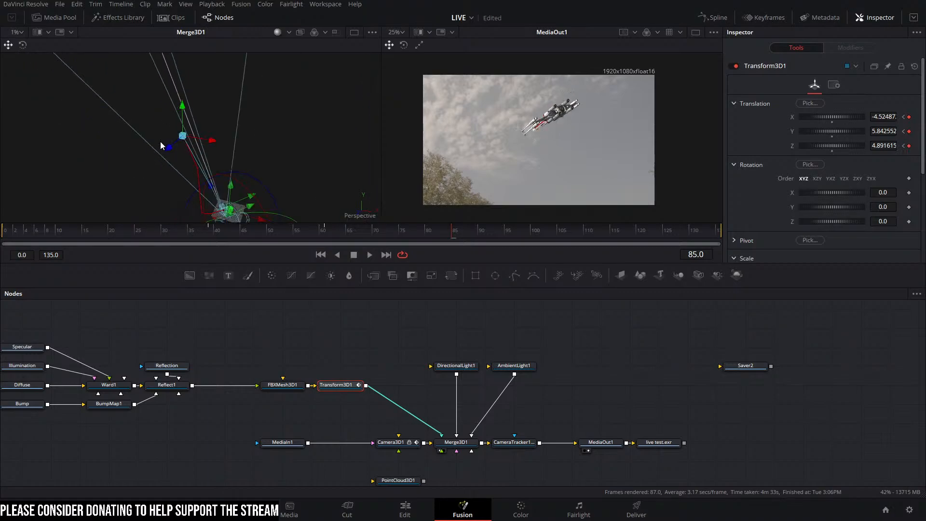
{"action": "left_click_drag", "start_coordinate": [183, 110], "coordinate": [192, 4]}
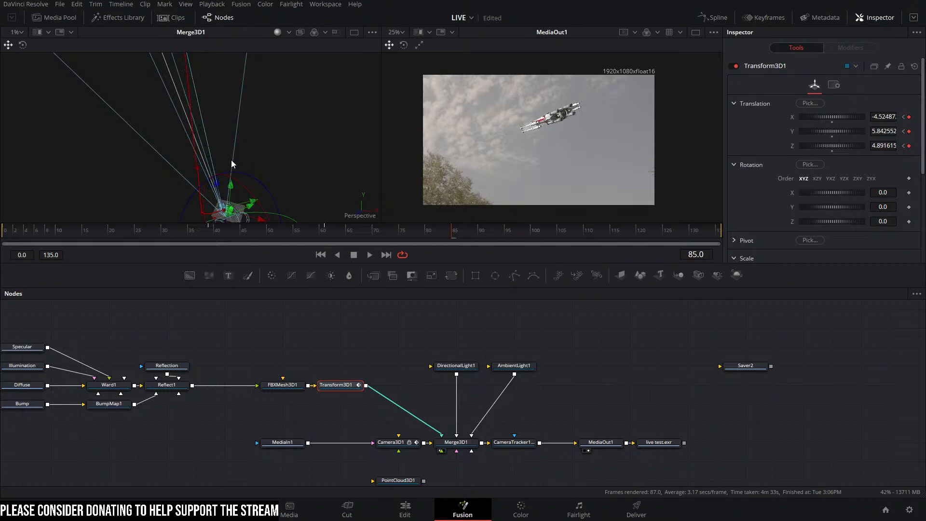
{"action": "left_click_drag", "start_coordinate": [230, 160], "coordinate": [232, 216]}
{"action": "scroll", "coordinate": [210, 153], "scroll_direction": "down", "scroll_amount": 3}
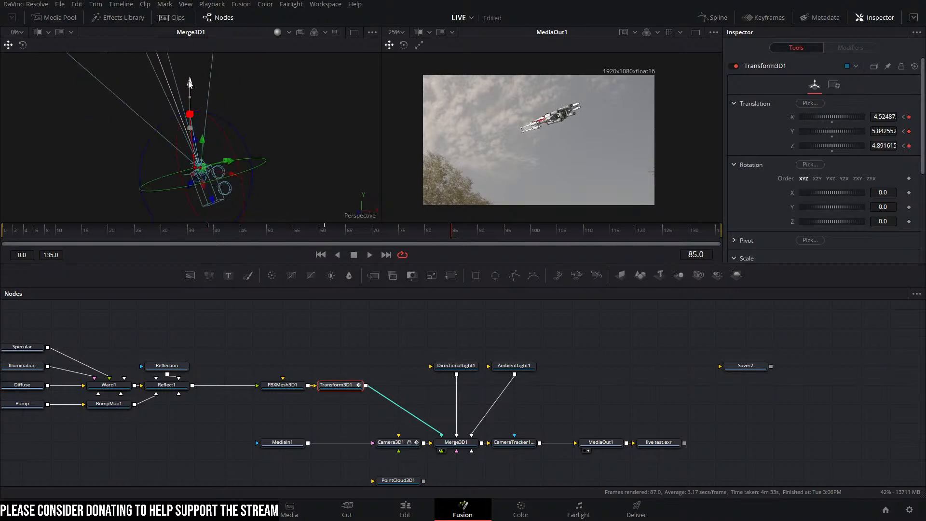
{"action": "left_click_drag", "start_coordinate": [189, 84], "coordinate": [201, 19]}
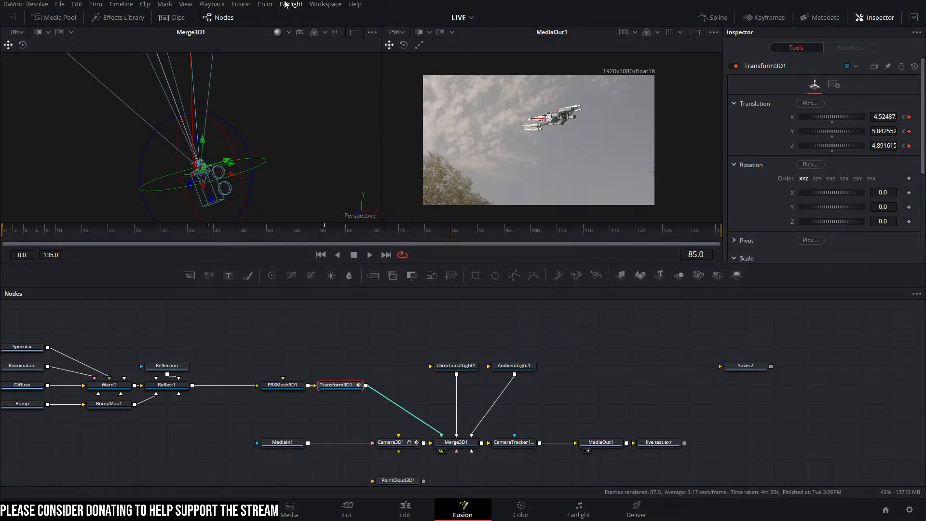
Step: Set the playback proxy mode to Quarter Resolution
{"action": "left_click", "coordinate": [211, 4]}
{"action": "mouse_move", "coordinate": [219, 36]}
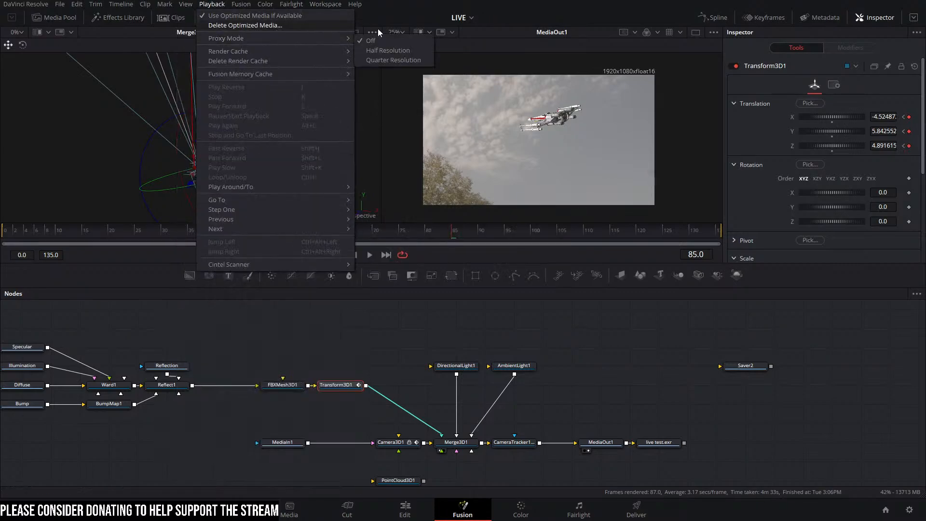
{"action": "left_click", "coordinate": [411, 61]}
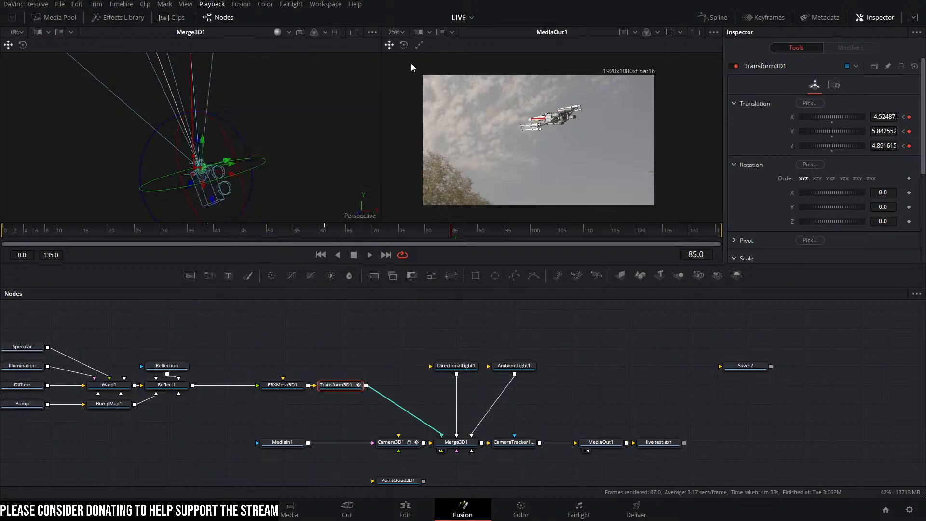
Step: Play the X-wing animation from frame 0 past frame 85, and return to the first frame
{"action": "left_click", "coordinate": [436, 233]}
{"action": "left_click_drag", "start_coordinate": [436, 232], "coordinate": [2, 231]}
{"action": "key", "text": "space"}
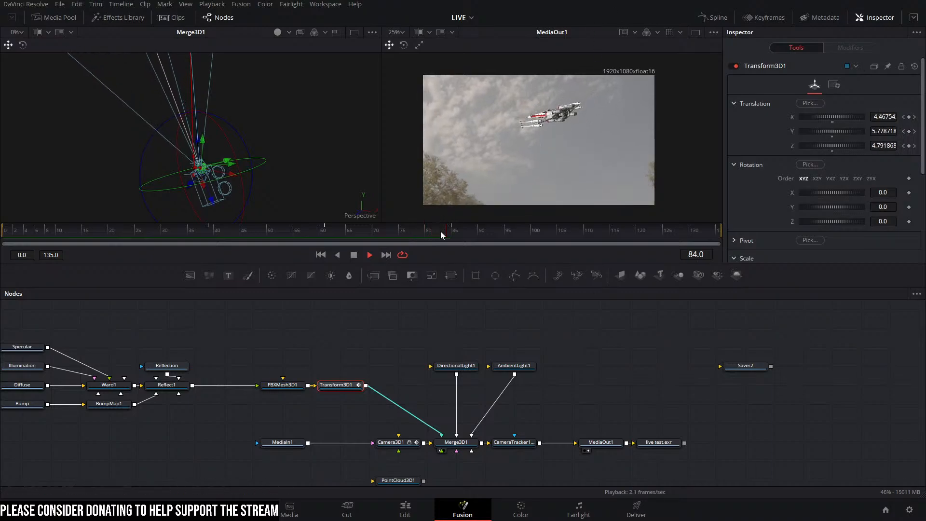
{"action": "left_click_drag", "start_coordinate": [459, 233], "coordinate": [146, 221]}
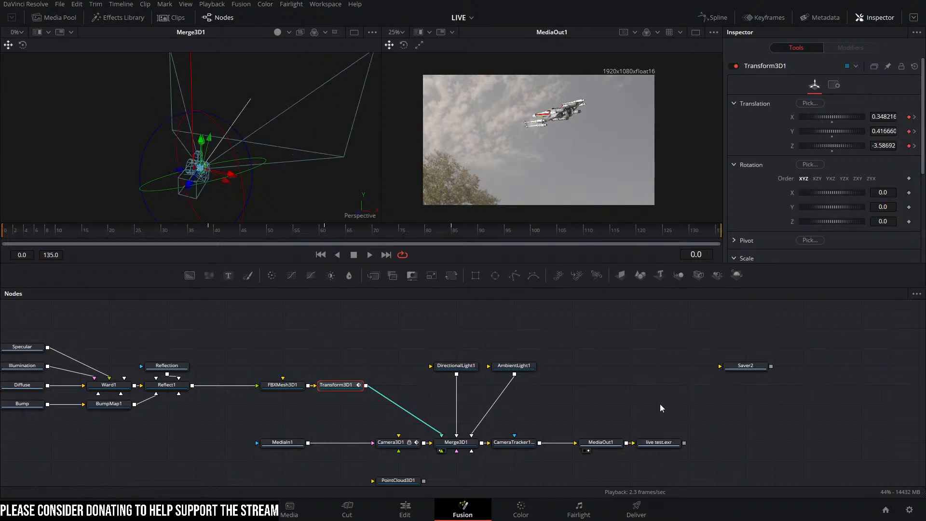
Step: Select MediaOut1 and replay the composite from the first frame, stopping at frame 35
{"action": "left_click", "coordinate": [660, 404]}
{"action": "left_click", "coordinate": [608, 443]}
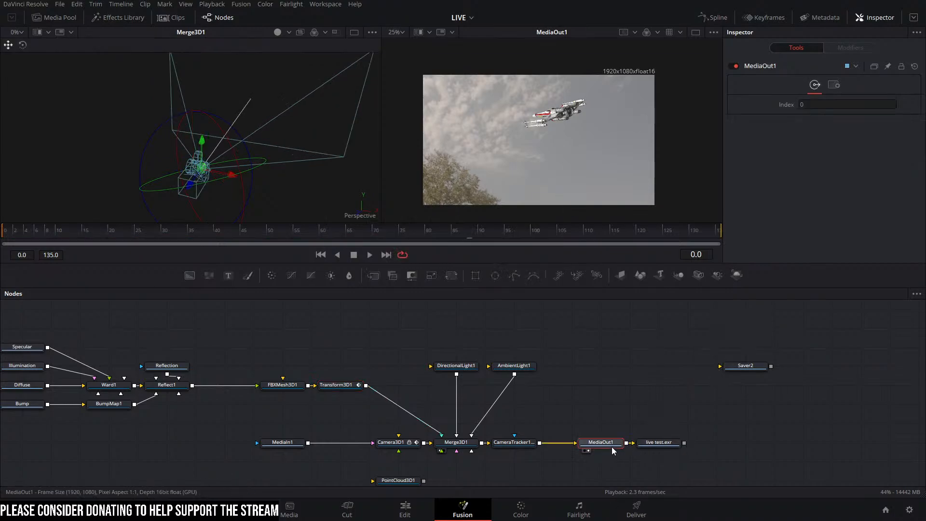
{"action": "key", "text": "space"}
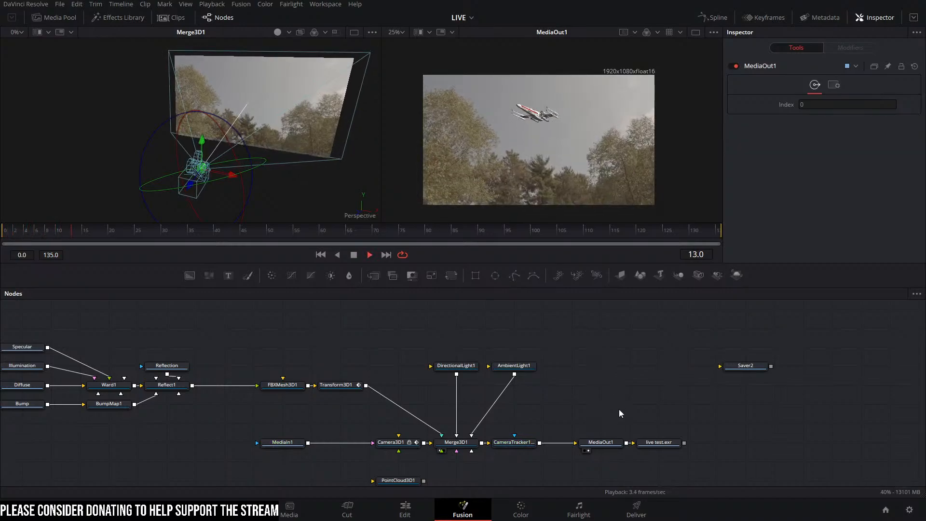
{"action": "left_click", "coordinate": [607, 443]}
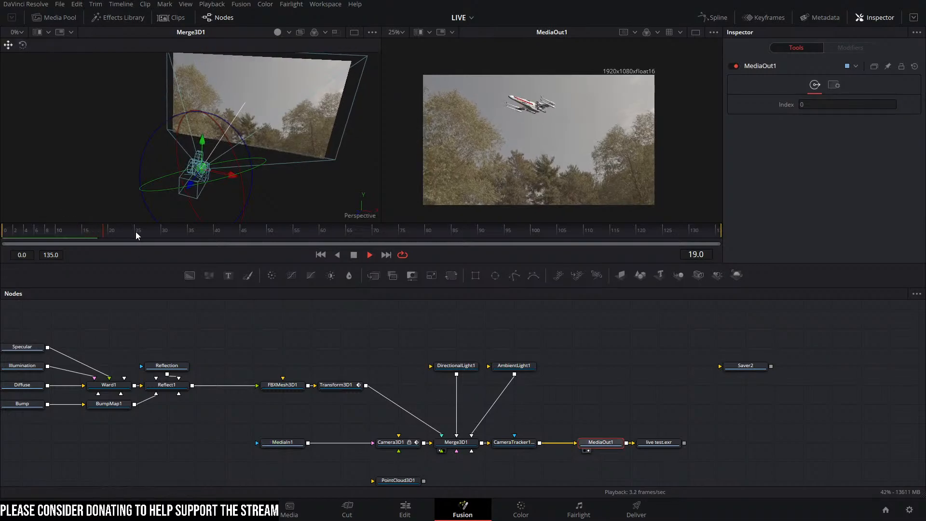
{"action": "left_click_drag", "start_coordinate": [119, 233], "coordinate": [1, 261]}
{"action": "key", "text": "space"}
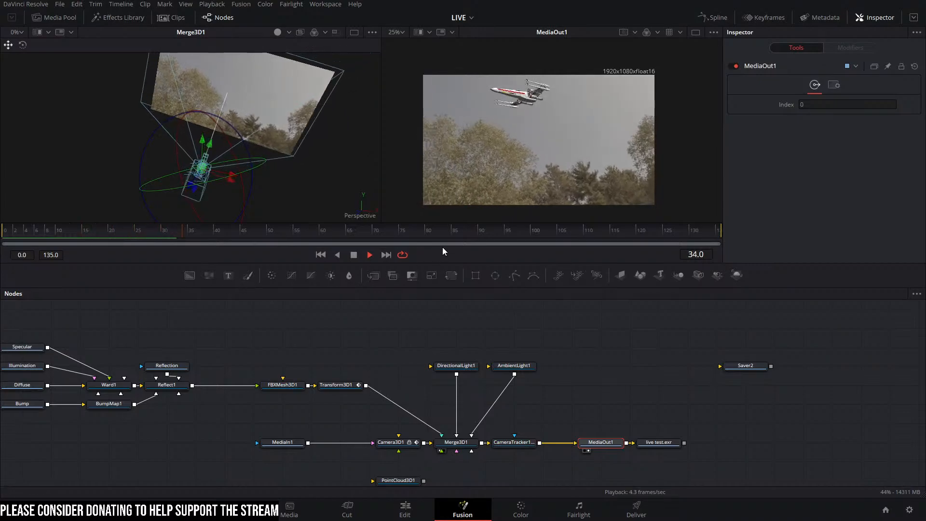
{"action": "key", "text": "space"}
Step: Limit the playback range to frames 0–72, extend it to frame 81, and replay the MediaOut1 result within it
{"action": "left_click_drag", "start_coordinate": [722, 230], "coordinate": [496, 243]}
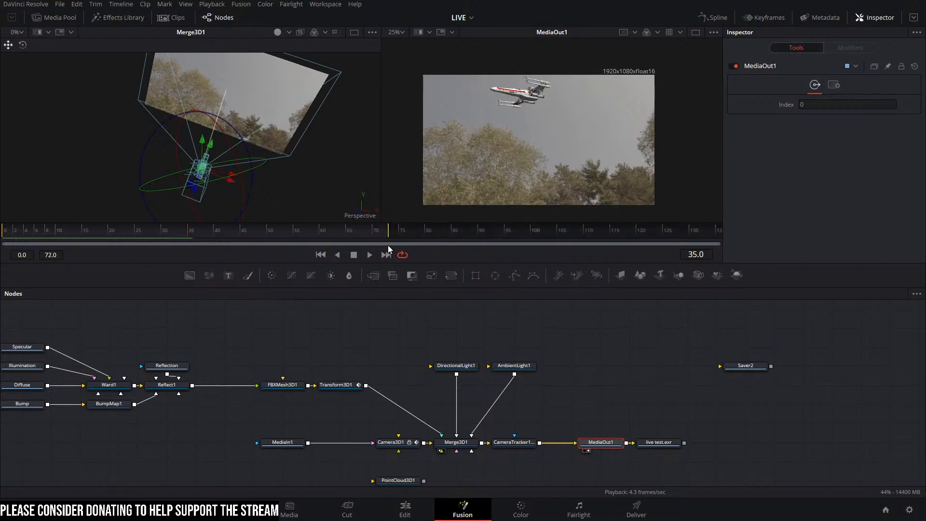
{"action": "left_click", "coordinate": [644, 442]}
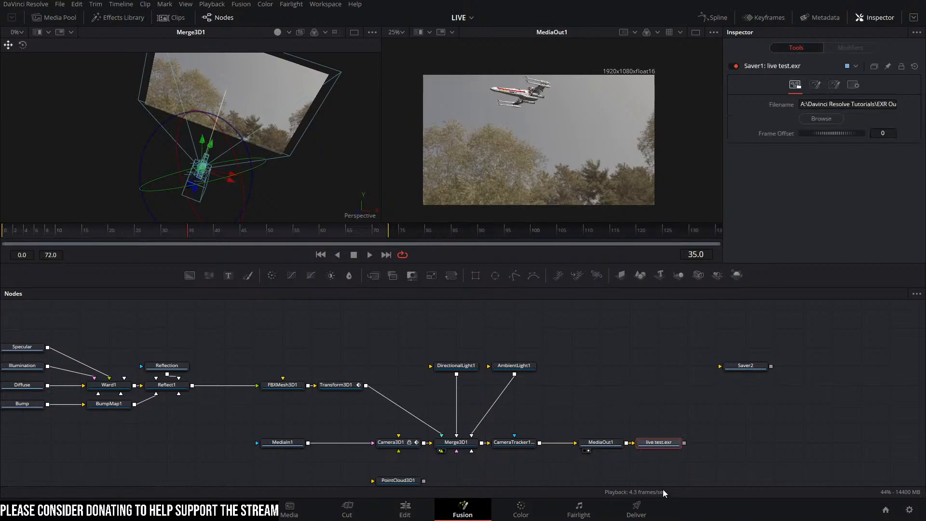
{"action": "key", "text": "space"}
{"action": "left_click", "coordinate": [601, 443]}
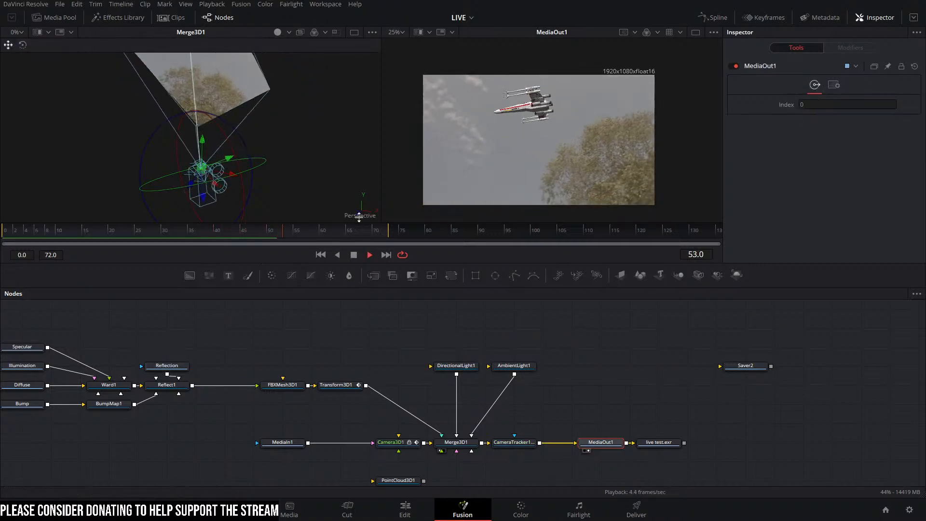
{"action": "left_click_drag", "start_coordinate": [389, 234], "coordinate": [435, 232]}
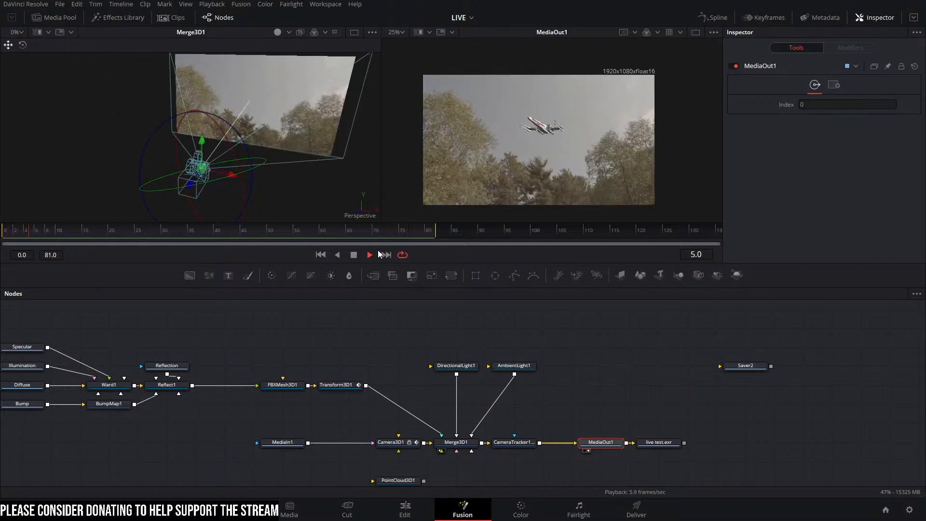
{"action": "left_click", "coordinate": [1, 234]}
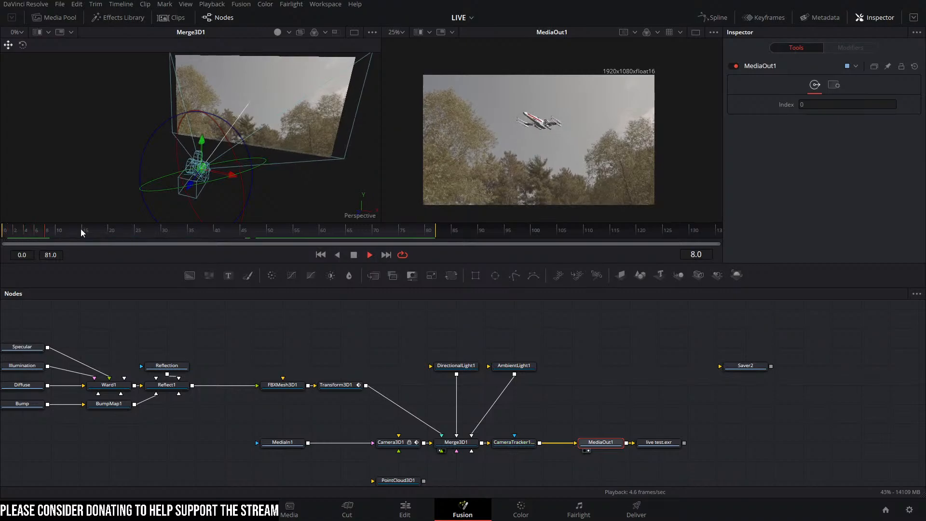
Step: Check Fusion Clip 1 at 01:00:01:04 on the Edit page timeline, and return to its Fusion composition
{"action": "left_click", "coordinate": [412, 510]}
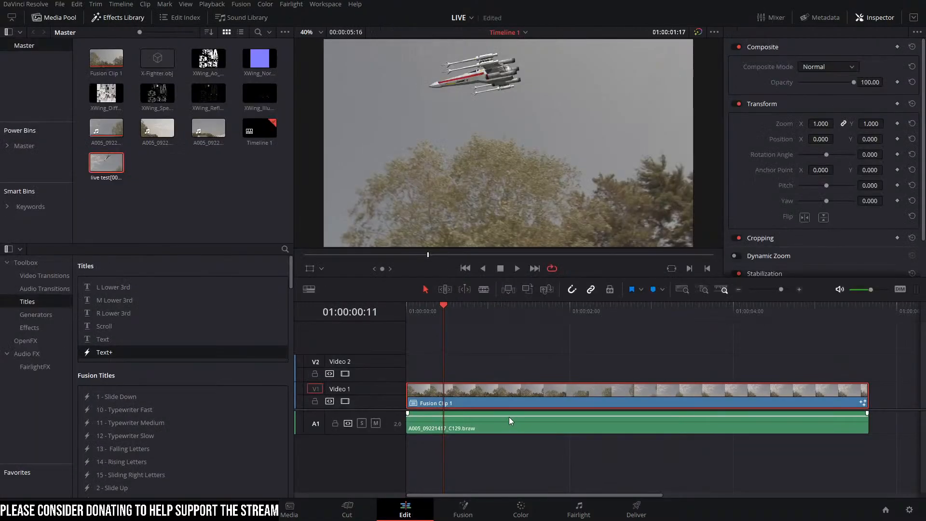
{"action": "left_click_drag", "start_coordinate": [444, 312], "coordinate": [502, 314]}
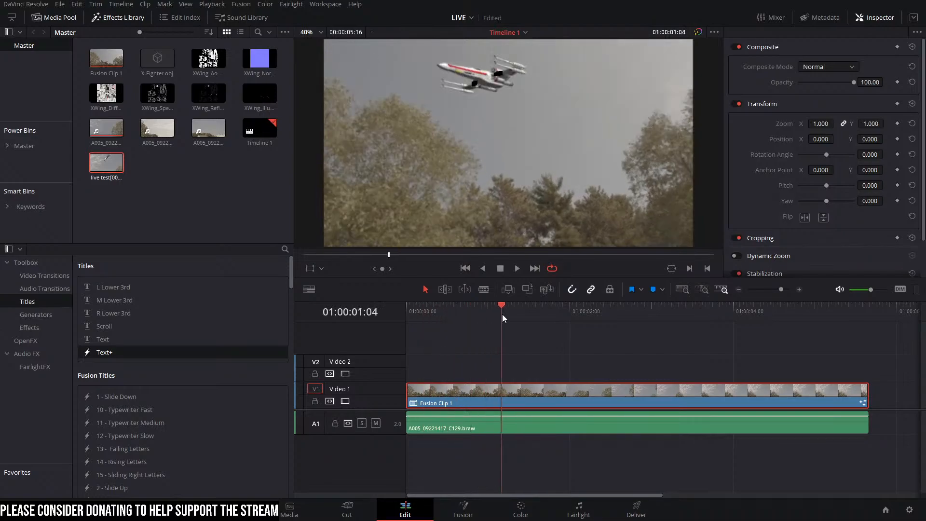
{"action": "left_click", "coordinate": [484, 514]}
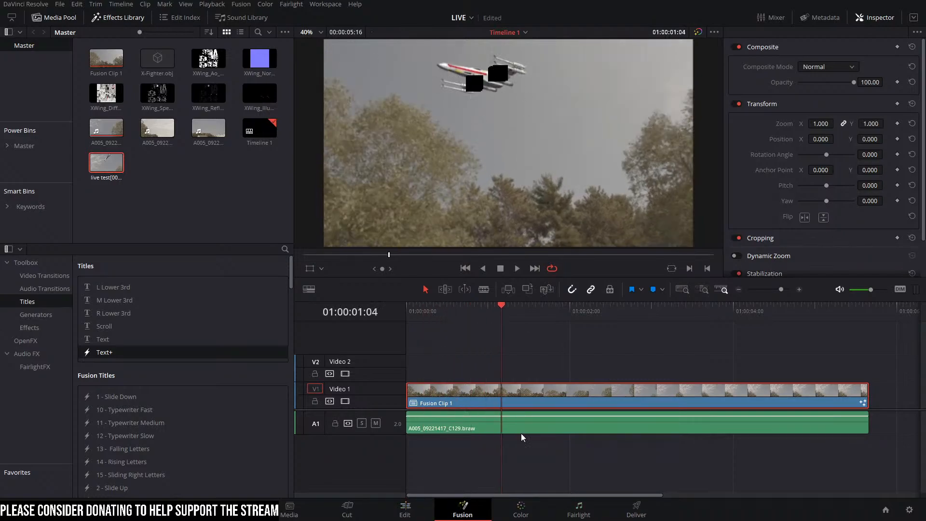
Step: Examine the MediaOut1 result from frame 15 to 69, and the Transform3D1 target path in the 3D view up to frame 85
{"action": "left_click", "coordinate": [98, 230]}
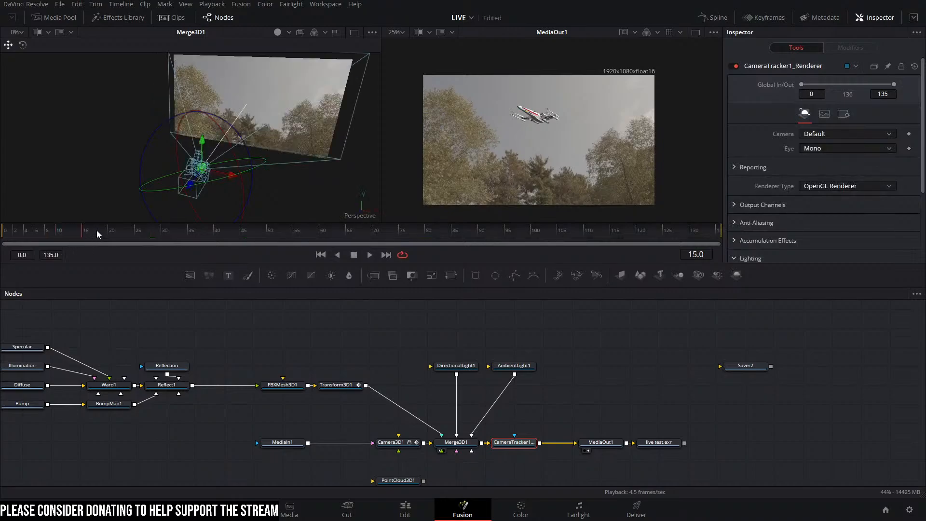
{"action": "left_click", "coordinate": [605, 443]}
{"action": "left_click_drag", "start_coordinate": [157, 227], "coordinate": [368, 228]}
{"action": "left_click_drag", "start_coordinate": [164, 120], "coordinate": [229, 183]}
{"action": "left_click", "coordinate": [353, 392]}
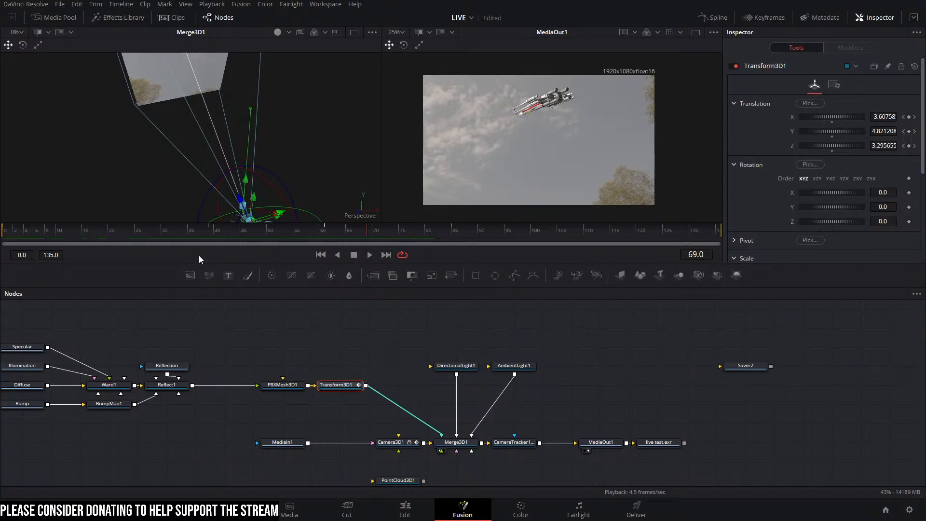
{"action": "left_click_drag", "start_coordinate": [244, 166], "coordinate": [222, 154]}
{"action": "left_click_drag", "start_coordinate": [94, 228], "coordinate": [440, 228]}
{"action": "scroll", "coordinate": [308, 141], "scroll_direction": "down", "scroll_amount": 2}
{"action": "left_click_drag", "start_coordinate": [308, 141], "coordinate": [317, 163]}
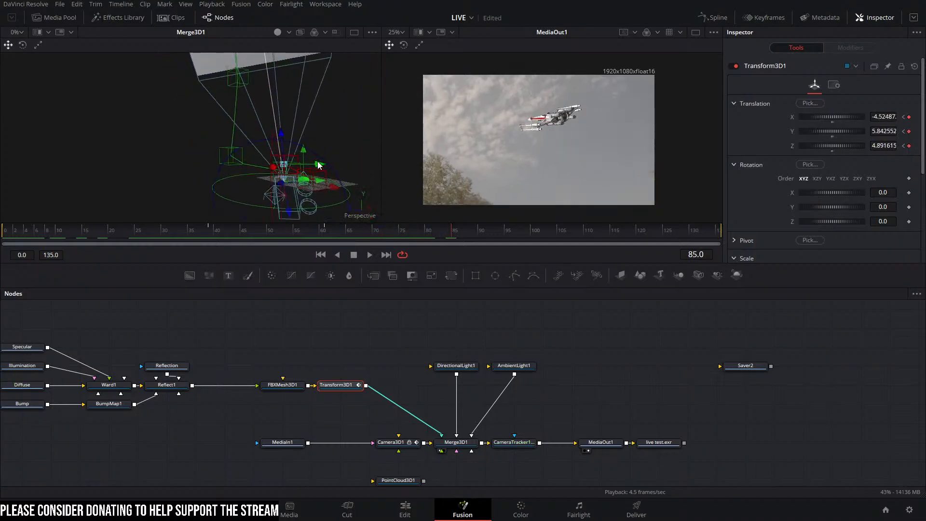
Step: Scale the Merge3D1 perspective view to fit and inspect the scene around the camera and X-wing controls
{"action": "scroll", "coordinate": [317, 163], "scroll_direction": "up", "scroll_amount": 2}
{"action": "scroll", "coordinate": [299, 164], "scroll_direction": "down", "scroll_amount": 4}
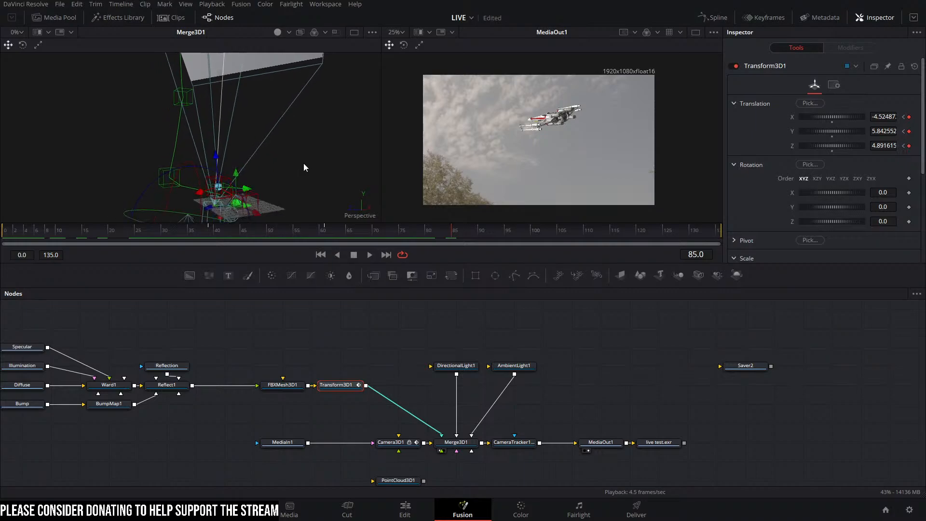
{"action": "right_click", "coordinate": [311, 157]}
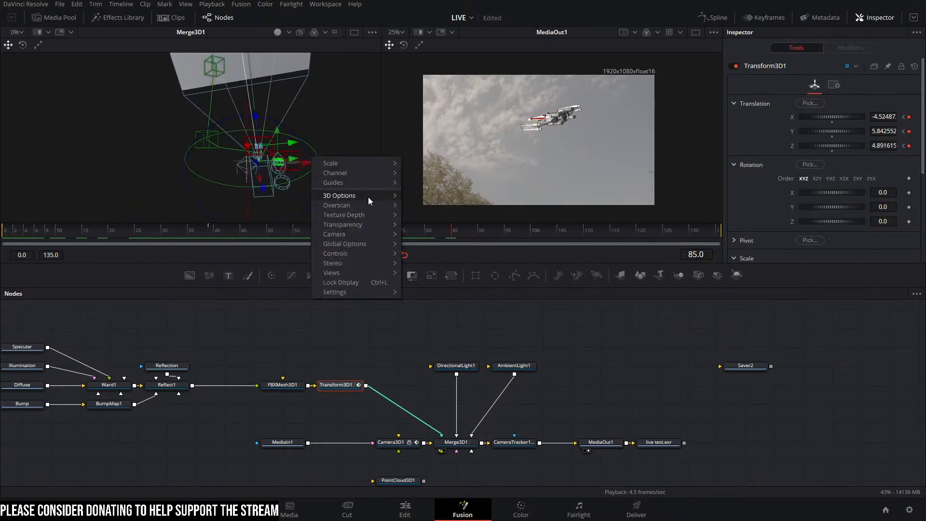
{"action": "mouse_move", "coordinate": [356, 235]}
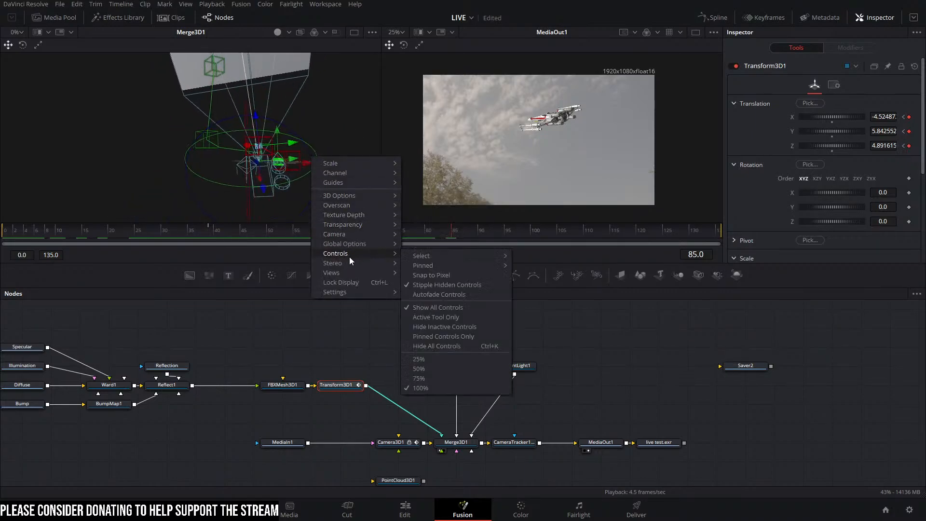
{"action": "mouse_move", "coordinate": [340, 274]}
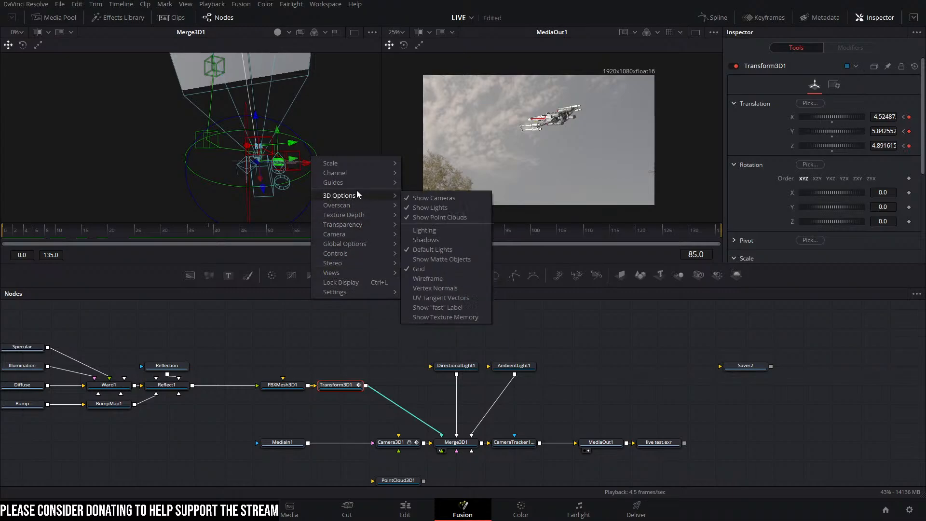
{"action": "mouse_move", "coordinate": [357, 207]}
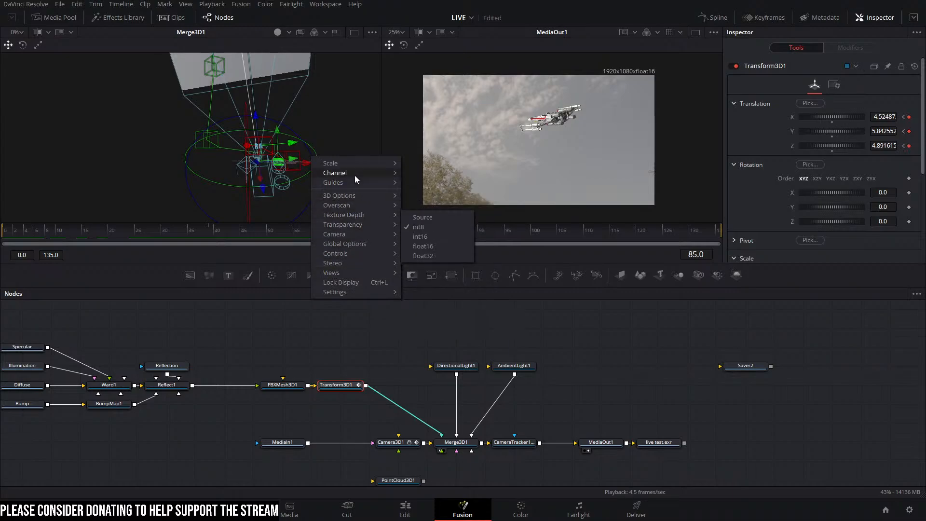
{"action": "mouse_move", "coordinate": [352, 162]}
{"action": "left_click", "coordinate": [447, 166]}
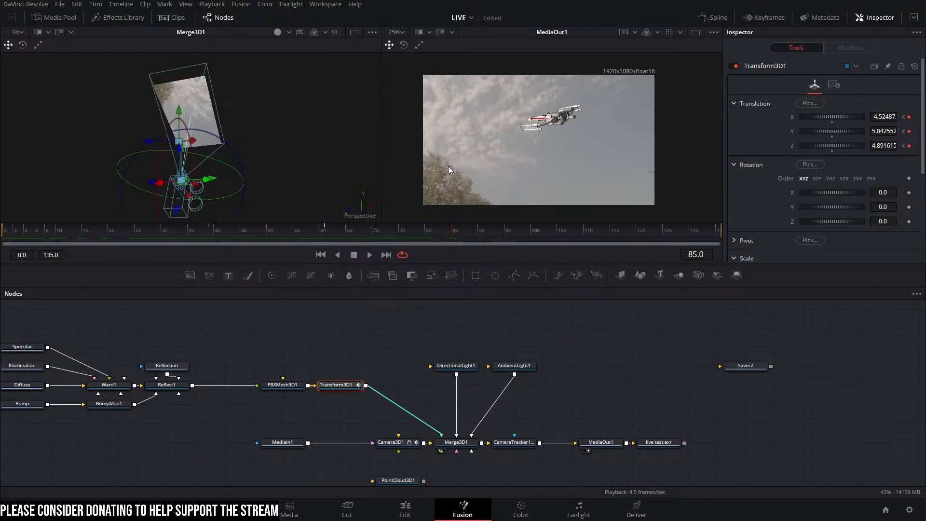
{"action": "scroll", "coordinate": [187, 184], "scroll_direction": "up", "scroll_amount": 5}
{"action": "scroll", "coordinate": [227, 56], "scroll_direction": "down", "scroll_amount": 5}
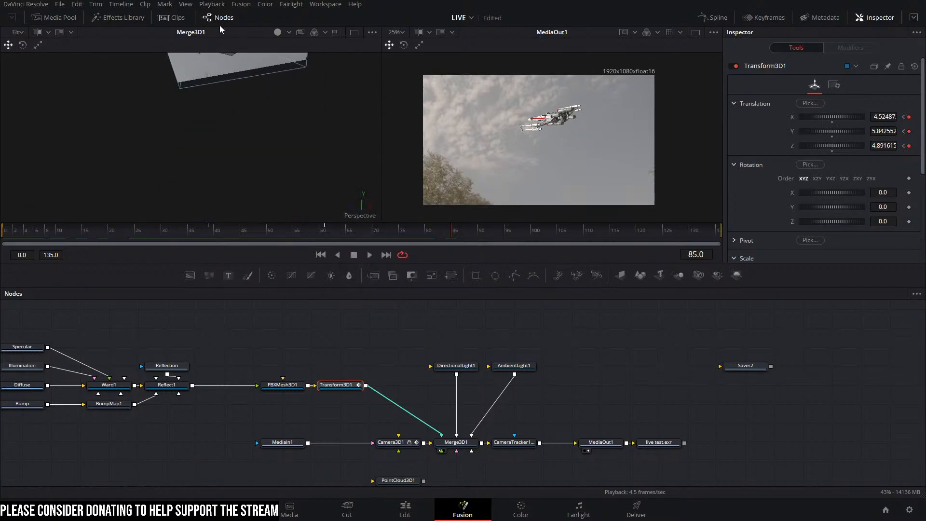
Step: Try scaling the Merge3D1 perspective view to 33% and to 50%
{"action": "right_click", "coordinate": [226, 133]}
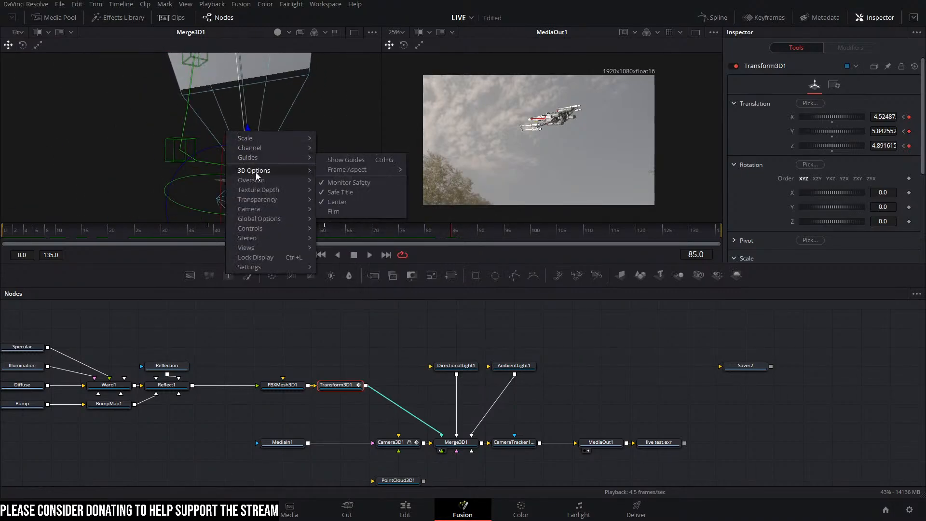
{"action": "mouse_move", "coordinate": [256, 172]}
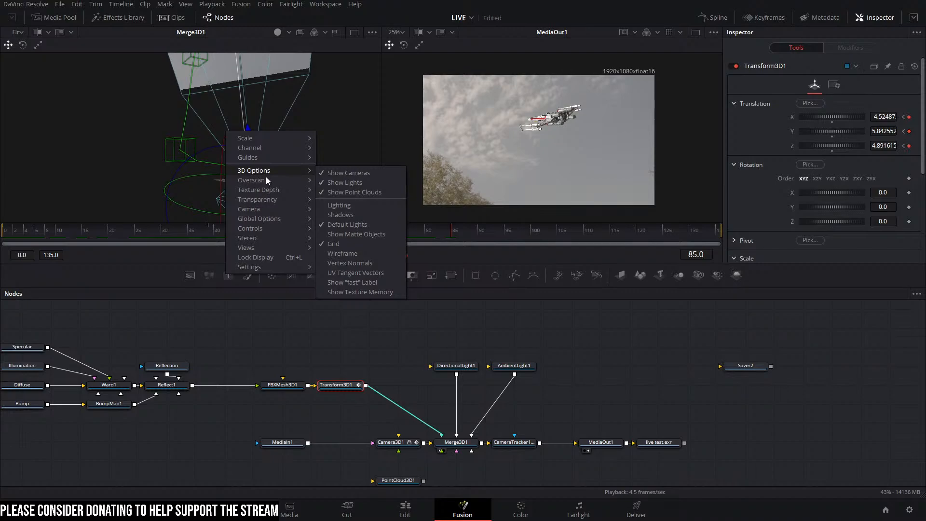
{"action": "mouse_move", "coordinate": [261, 136]}
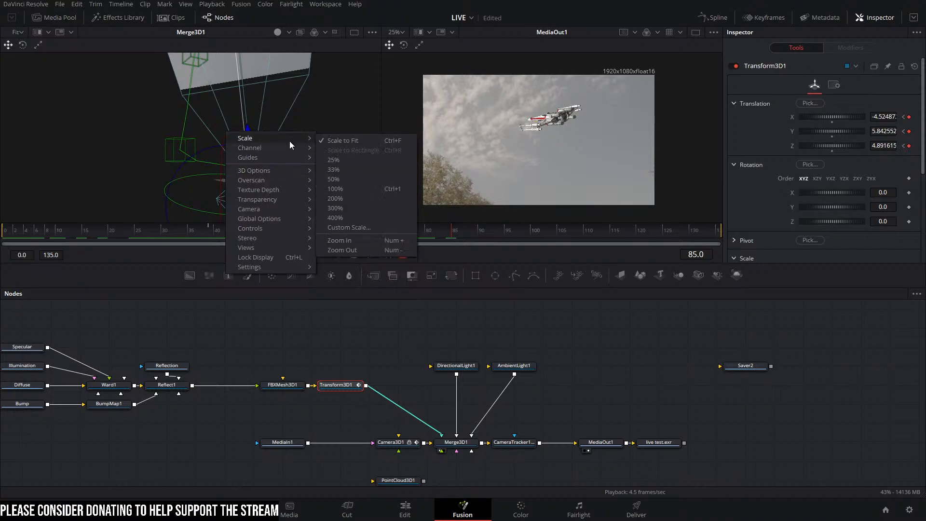
{"action": "left_click", "coordinate": [339, 173]}
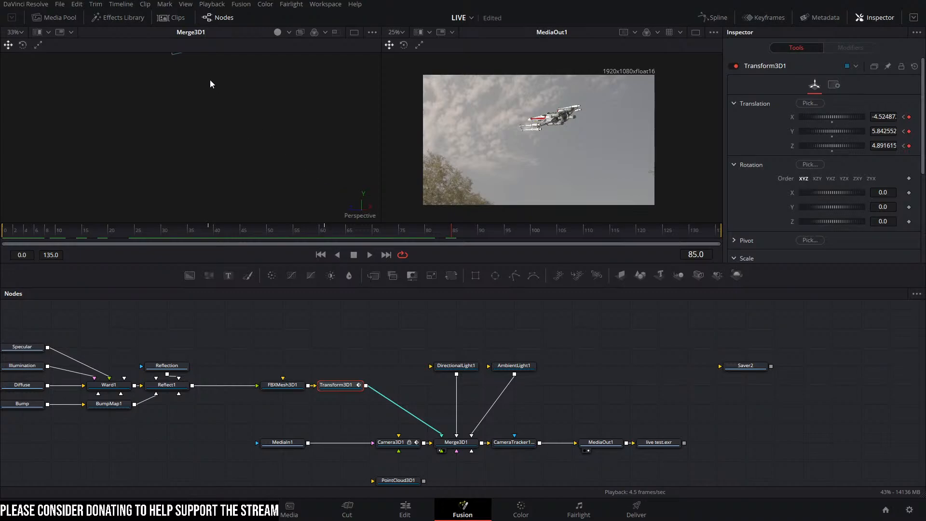
{"action": "scroll", "coordinate": [288, 124], "scroll_direction": "down", "scroll_amount": 5}
{"action": "scroll", "coordinate": [270, 138], "scroll_direction": "up", "scroll_amount": 1}
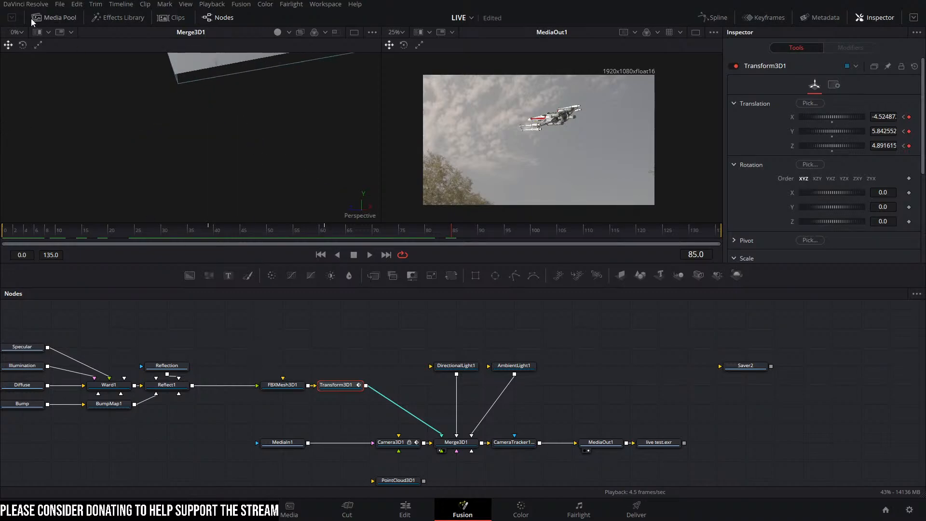
{"action": "left_click", "coordinate": [19, 31]}
{"action": "left_click", "coordinate": [22, 68]}
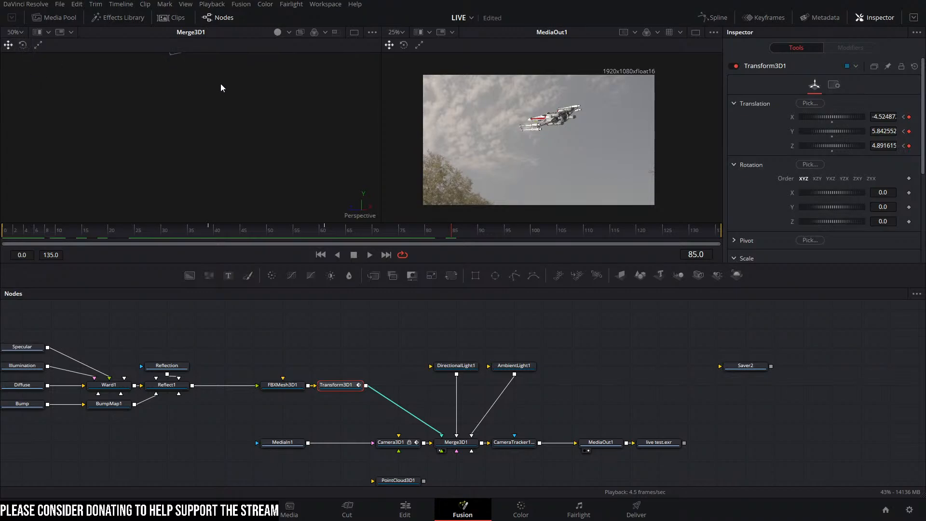
Step: Return the Merge3D1 view scale to Fit and look closely at the camera and transform controls
{"action": "left_click", "coordinate": [19, 33]}
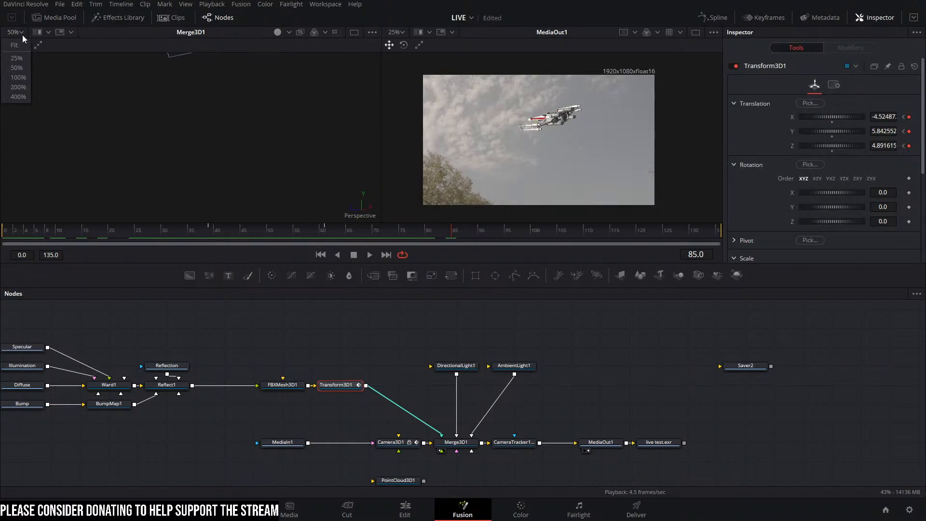
{"action": "left_click", "coordinate": [18, 45]}
{"action": "scroll", "coordinate": [189, 188], "scroll_direction": "up", "scroll_amount": 4}
{"action": "scroll", "coordinate": [210, 131], "scroll_direction": "down", "scroll_amount": 4}
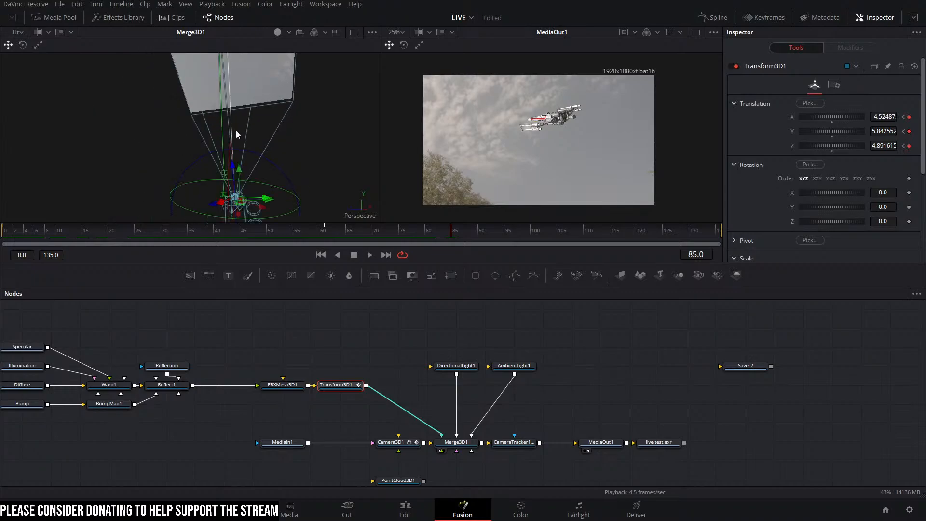
{"action": "scroll", "coordinate": [236, 130], "scroll_direction": "up", "scroll_amount": 3}
{"action": "scroll", "coordinate": [261, 146], "scroll_direction": "up", "scroll_amount": 4}
{"action": "scroll", "coordinate": [261, 147], "scroll_direction": "down", "scroll_amount": 4}
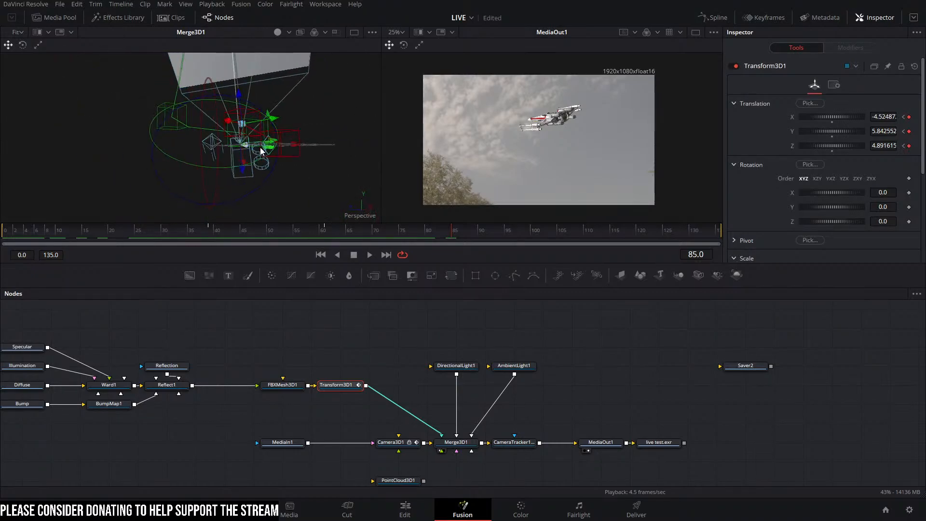
{"action": "scroll", "coordinate": [259, 149], "scroll_direction": "up", "scroll_amount": 6}
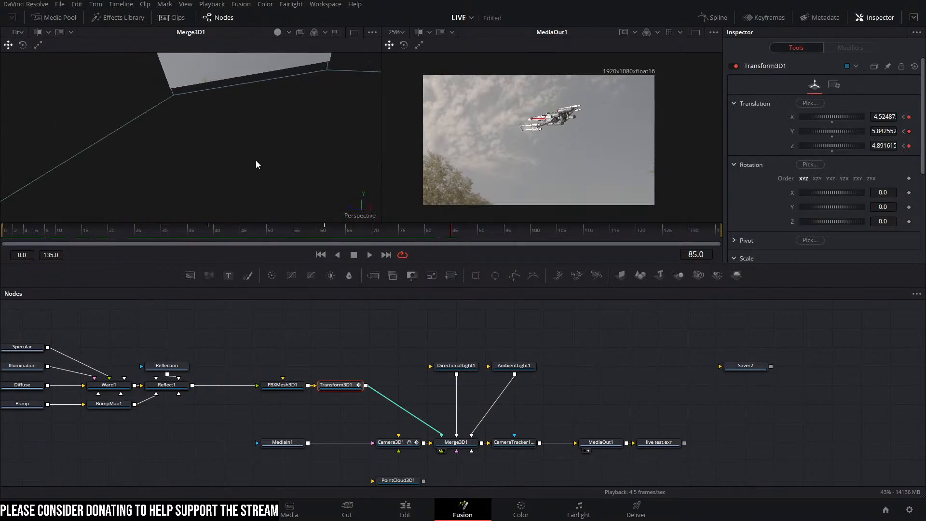
{"action": "scroll", "coordinate": [260, 154], "scroll_direction": "down", "scroll_amount": 5}
Step: Try the 100% scale for the Merge3D1 perspective view
{"action": "right_click", "coordinate": [262, 149]}
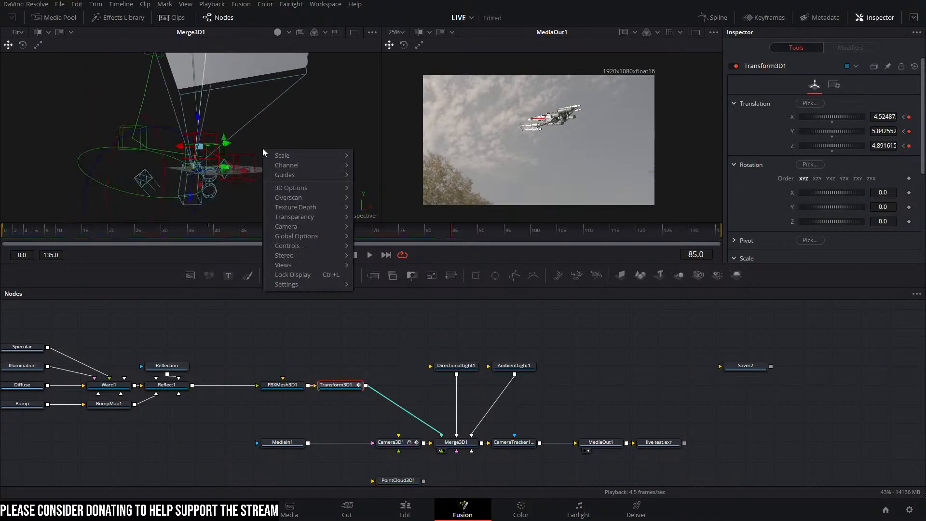
{"action": "mouse_move", "coordinate": [291, 188]}
{"action": "mouse_move", "coordinate": [312, 156]}
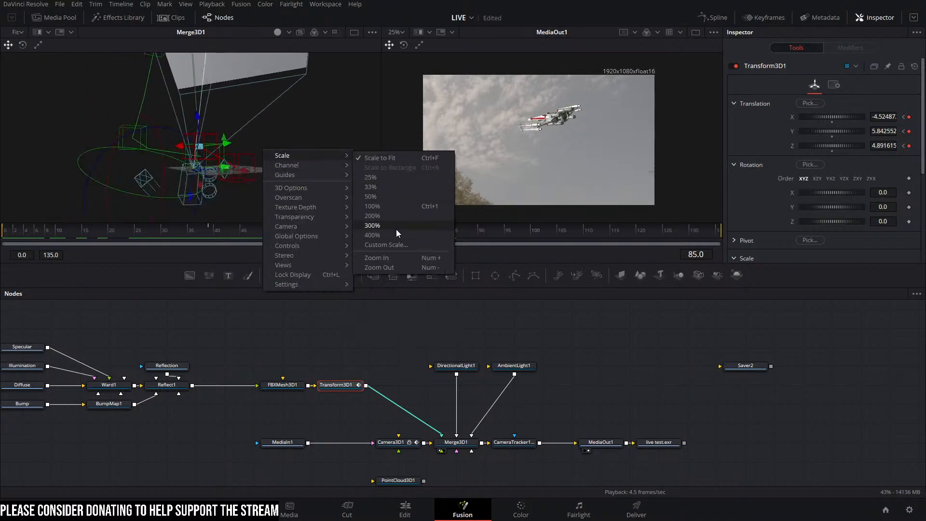
{"action": "left_click", "coordinate": [385, 206]}
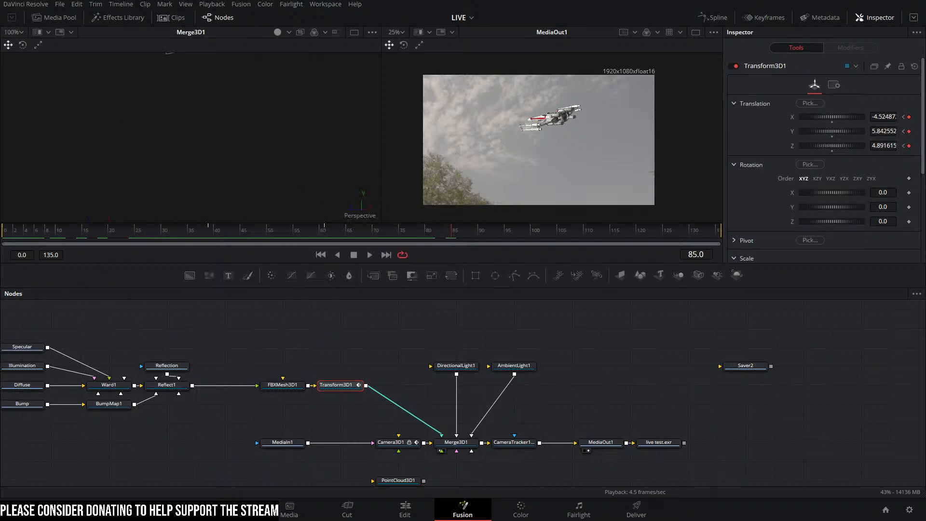
{"action": "scroll", "coordinate": [235, 125], "scroll_direction": "up", "scroll_amount": 6}
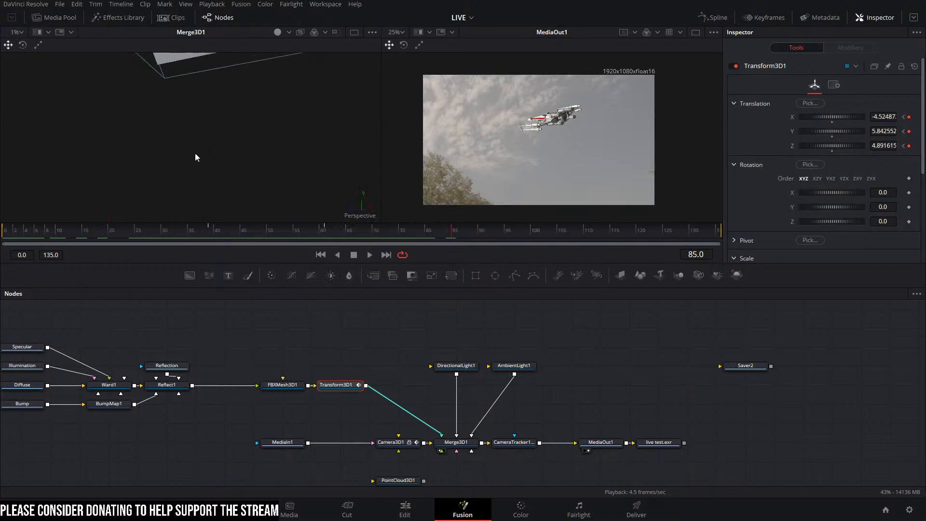
{"action": "scroll", "coordinate": [168, 85], "scroll_direction": "down", "scroll_amount": 4}
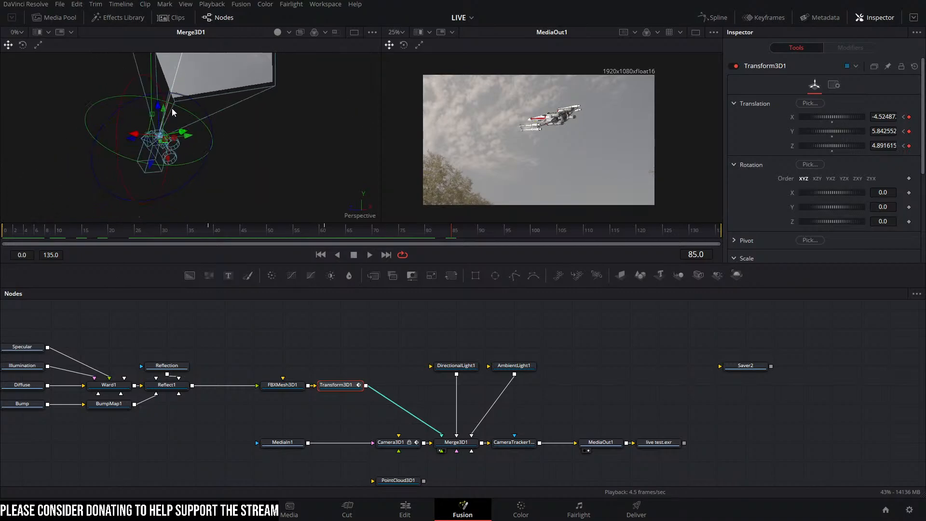
{"action": "right_click", "coordinate": [151, 141]}
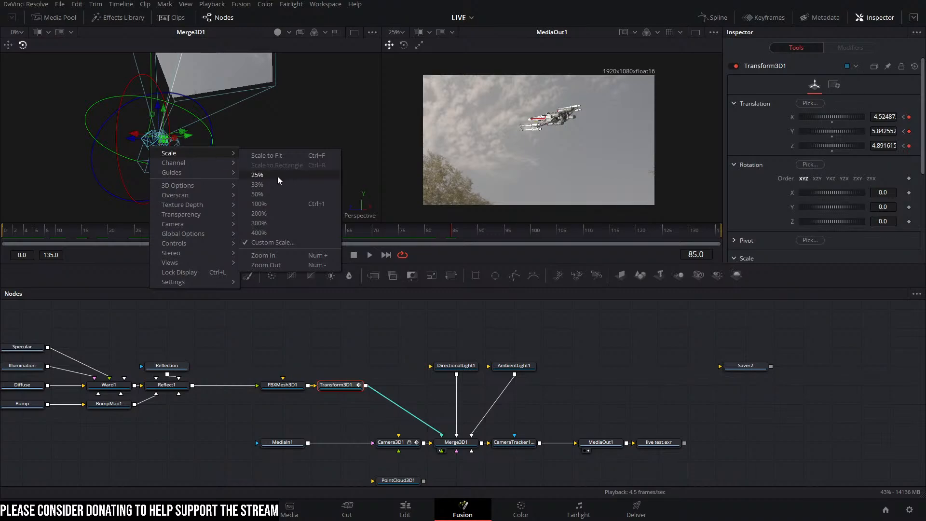
{"action": "left_click", "coordinate": [269, 203]}
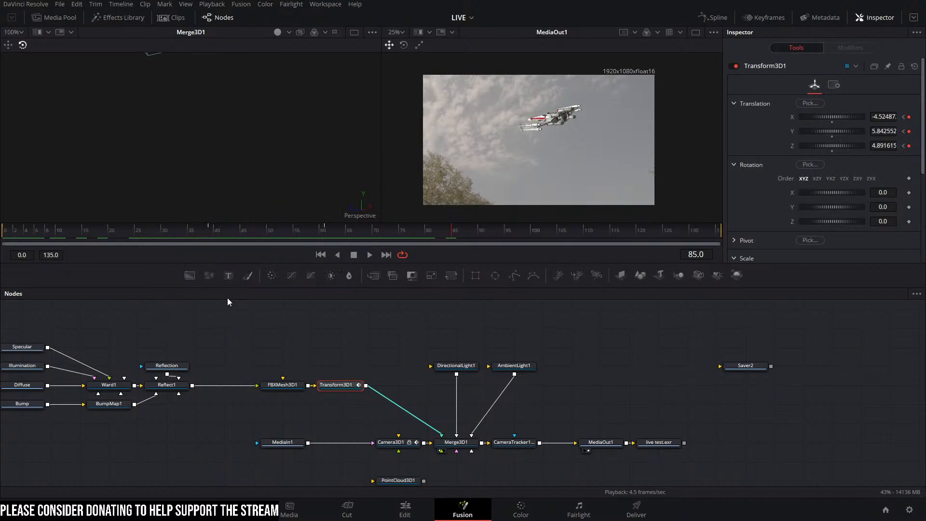
Step: Restore Scale to Fit in the Merge3D1 view and reframe the camera and its image plane
{"action": "right_click", "coordinate": [221, 91]}
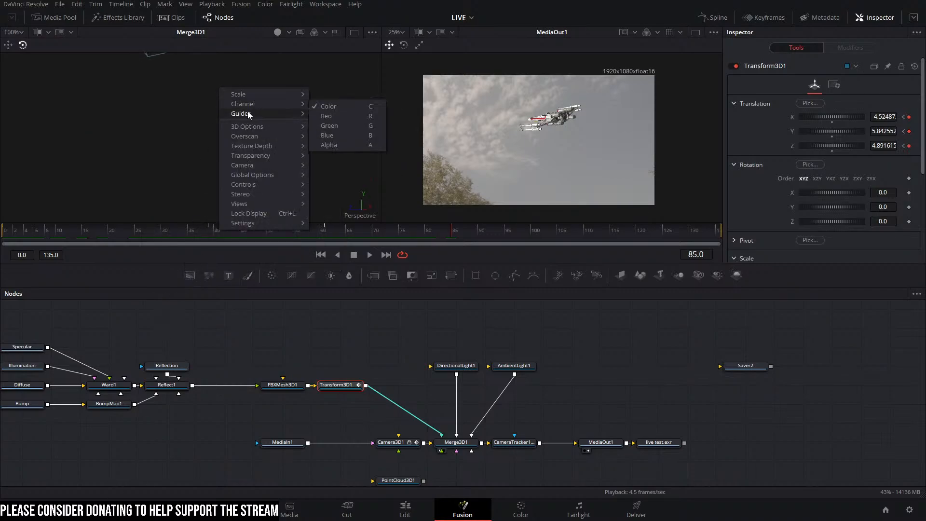
{"action": "mouse_move", "coordinate": [248, 115]}
{"action": "mouse_move", "coordinate": [259, 93]}
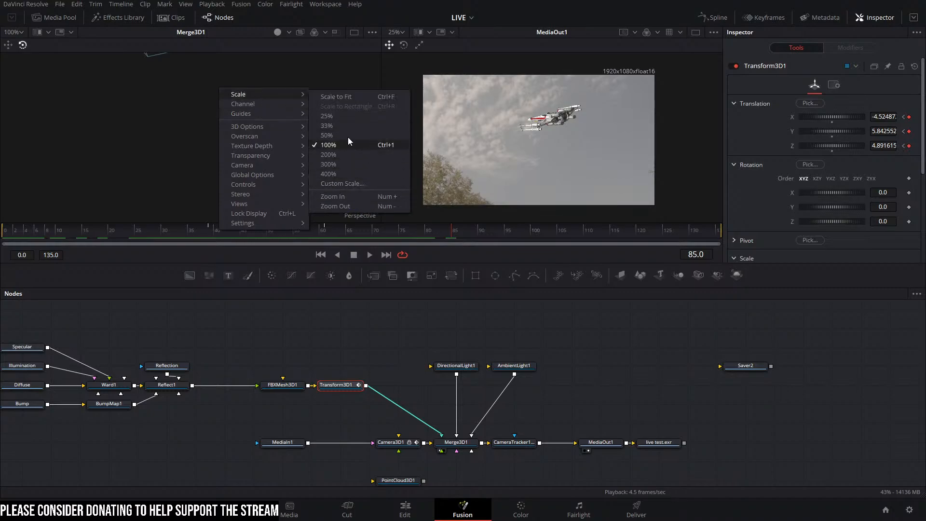
{"action": "left_click", "coordinate": [346, 97]}
{"action": "scroll", "coordinate": [219, 202], "scroll_direction": "up", "scroll_amount": 3}
{"action": "left_click_drag", "start_coordinate": [219, 199], "coordinate": [224, 150]}
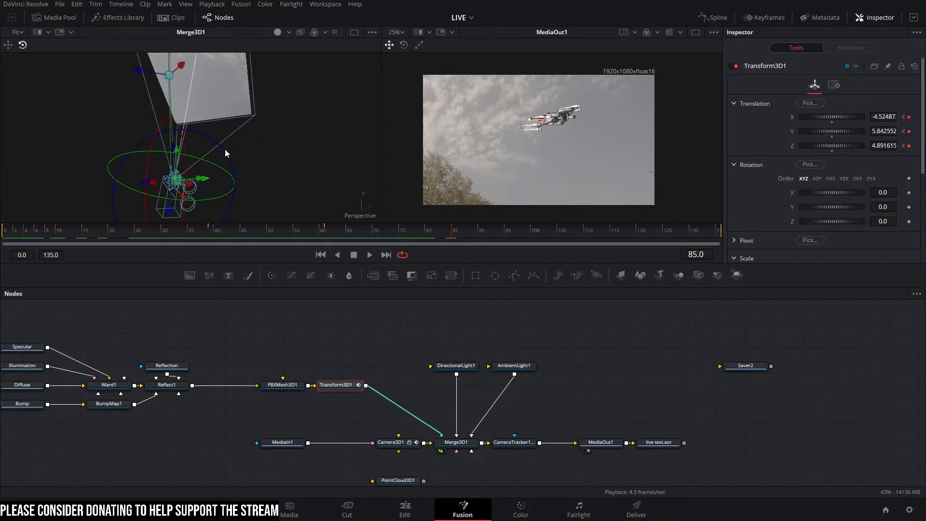
Step: Show Camera3D1 alone in the 3D viewer and scale it to fit
{"action": "left_click", "coordinate": [406, 444]}
{"action": "right_click", "coordinate": [208, 186]}
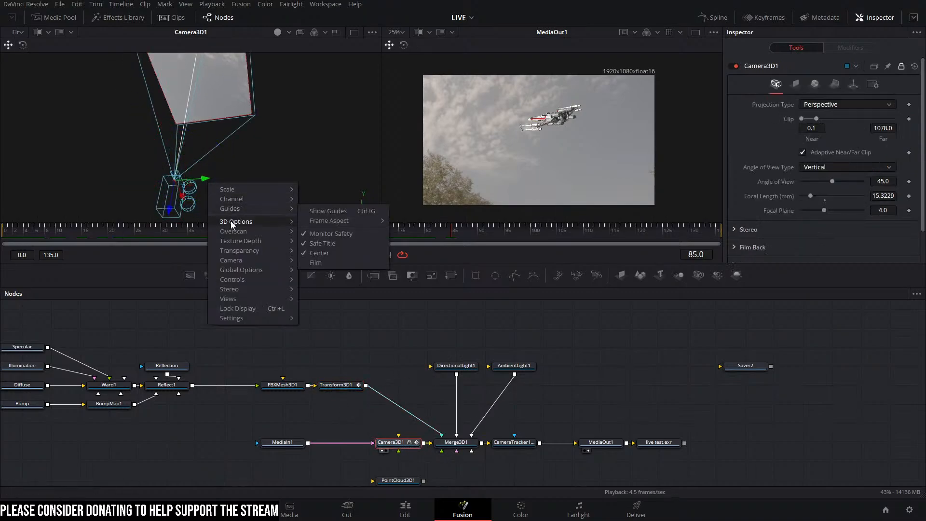
{"action": "mouse_move", "coordinate": [241, 189]}
{"action": "left_click", "coordinate": [331, 192]}
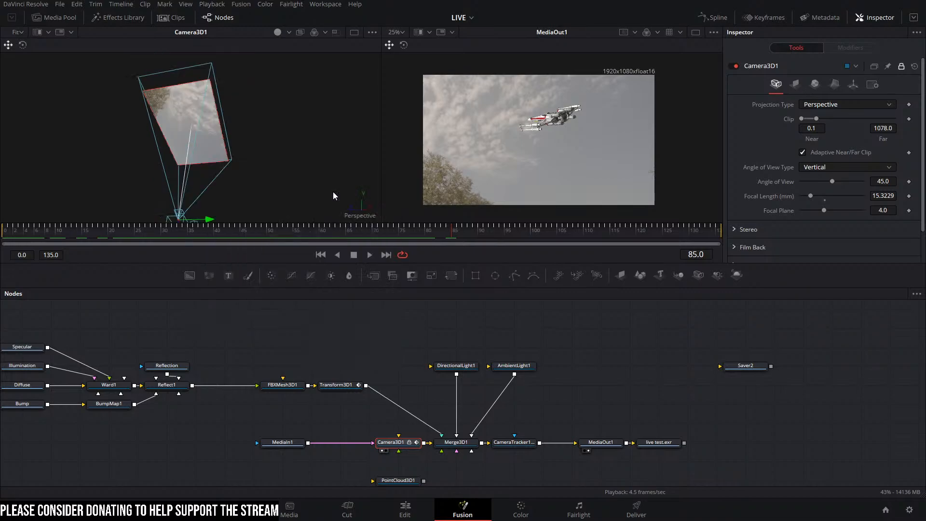
Step: Load DirectionalLight1 into the 3D viewer, scale it to fit, and orbit the view to face the light straight on
{"action": "left_click", "coordinate": [475, 367]}
{"action": "key", "text": "1"}
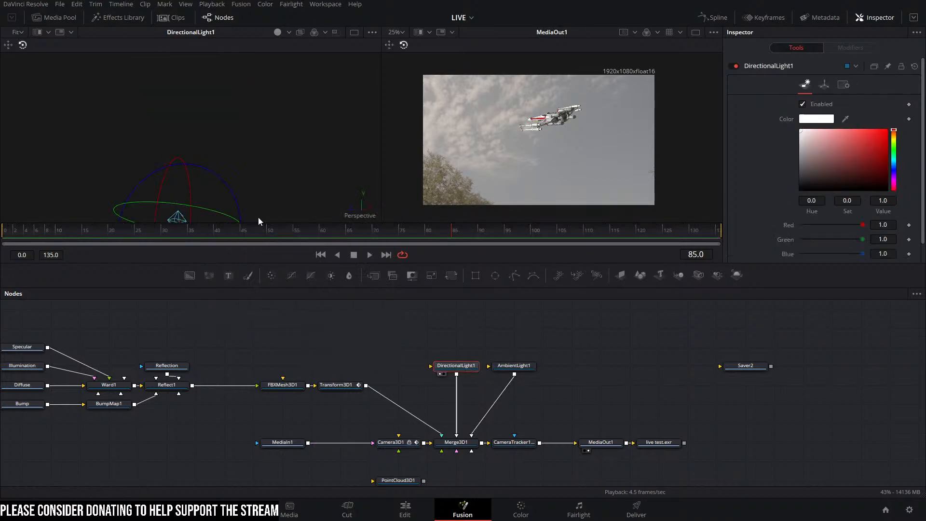
{"action": "right_click", "coordinate": [221, 163]}
{"action": "mouse_move", "coordinate": [241, 168]}
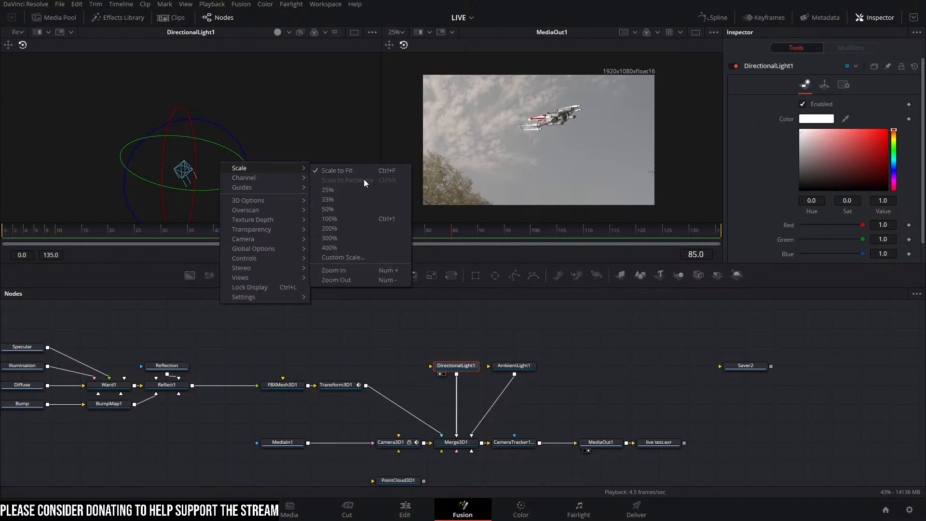
{"action": "left_click", "coordinate": [351, 170]}
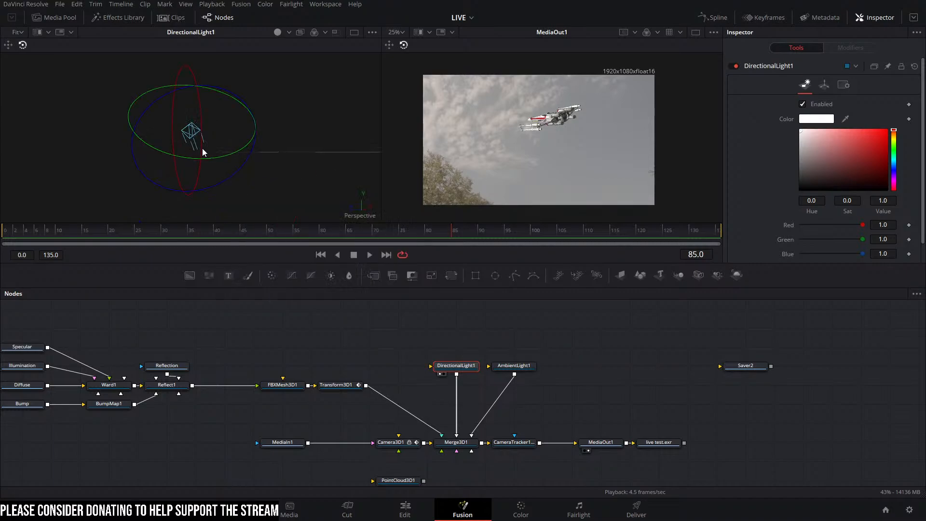
{"action": "left_click_drag", "start_coordinate": [206, 144], "coordinate": [230, 200]}
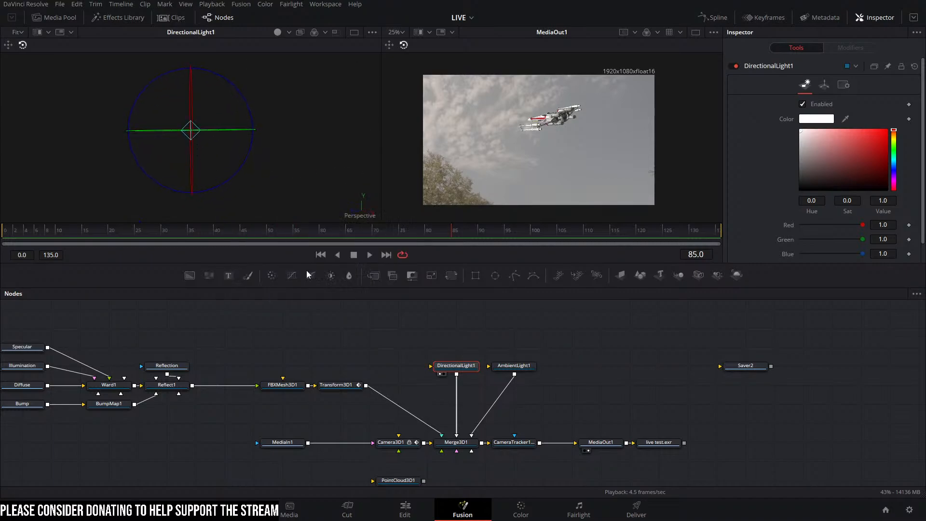
Step: Load Merge3D1 back into the 3D viewer, frame the X-wing and its motion path, and select Transform3D1
{"action": "left_click", "coordinate": [453, 443]}
{"action": "key", "text": "1"}
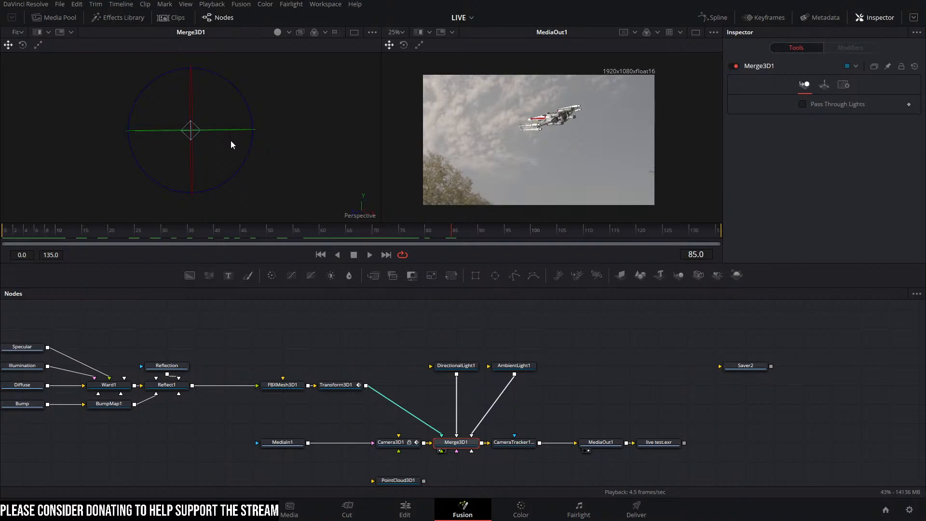
{"action": "left_click_drag", "start_coordinate": [236, 148], "coordinate": [264, 120]}
{"action": "left_click_drag", "start_coordinate": [221, 148], "coordinate": [173, 173]}
{"action": "left_click_drag", "start_coordinate": [245, 164], "coordinate": [126, 178]}
{"action": "left_click", "coordinate": [335, 384]}
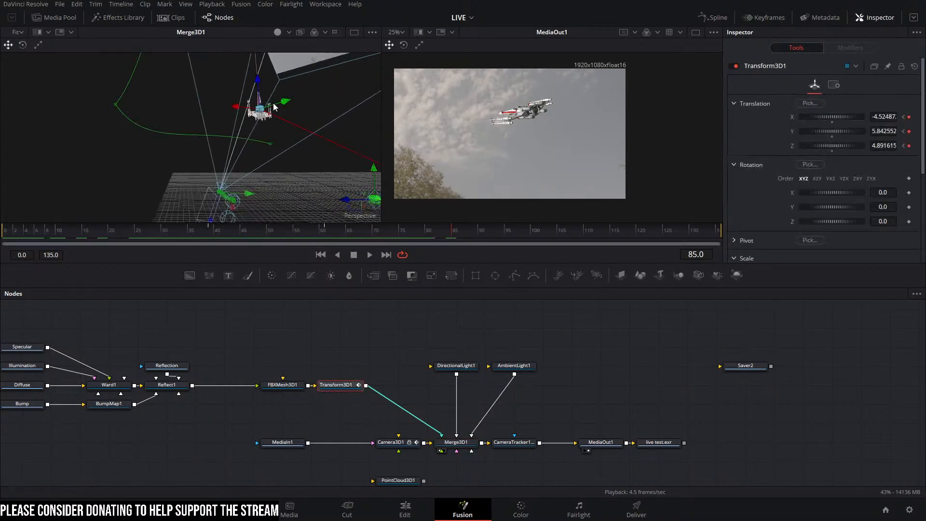
Step: Reposition the X-wing at frame 85 to a translation of about X -5.67, Y 9.58, Z 3.09
{"action": "left_click_drag", "start_coordinate": [285, 104], "coordinate": [224, 94]}
{"action": "left_click_drag", "start_coordinate": [253, 126], "coordinate": [215, 90]}
{"action": "left_click_drag", "start_coordinate": [426, 235], "coordinate": [454, 231]}
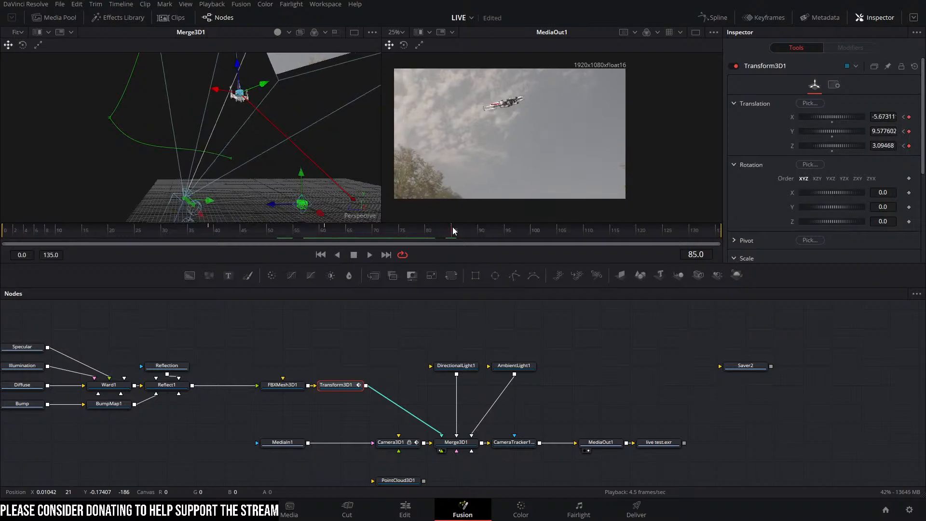
Step: Lower Transform3D1's Y target to 192.434 at frame 85 and save the project
{"action": "scroll", "coordinate": [854, 198], "scroll_direction": "down", "scroll_amount": 5}
{"action": "left_click_drag", "start_coordinate": [856, 198], "coordinate": [831, 199]}
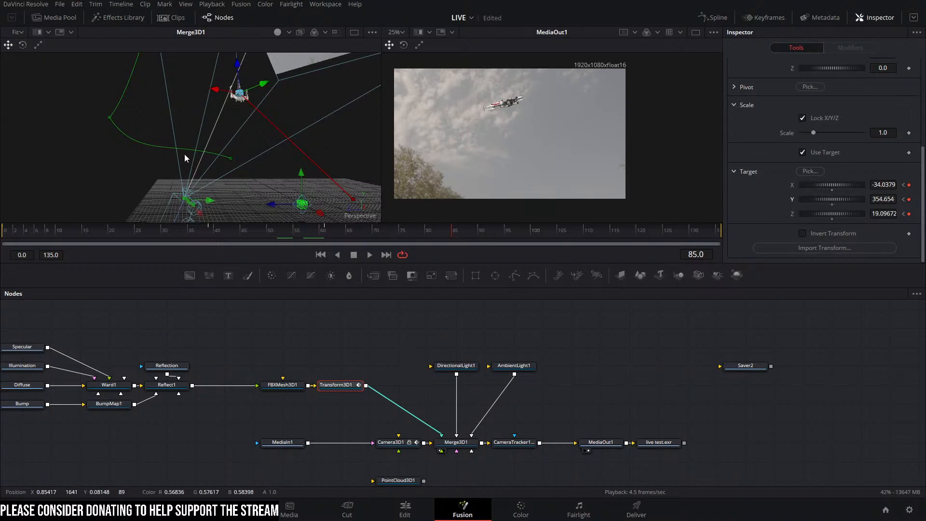
{"action": "left_click_drag", "start_coordinate": [184, 154], "coordinate": [146, 150]}
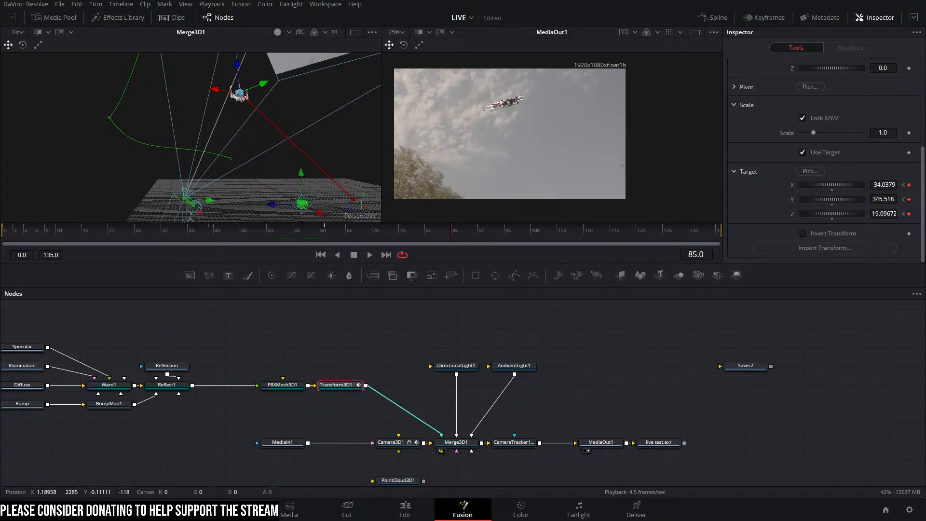
{"action": "left_click_drag", "start_coordinate": [852, 198], "coordinate": [351, 161]}
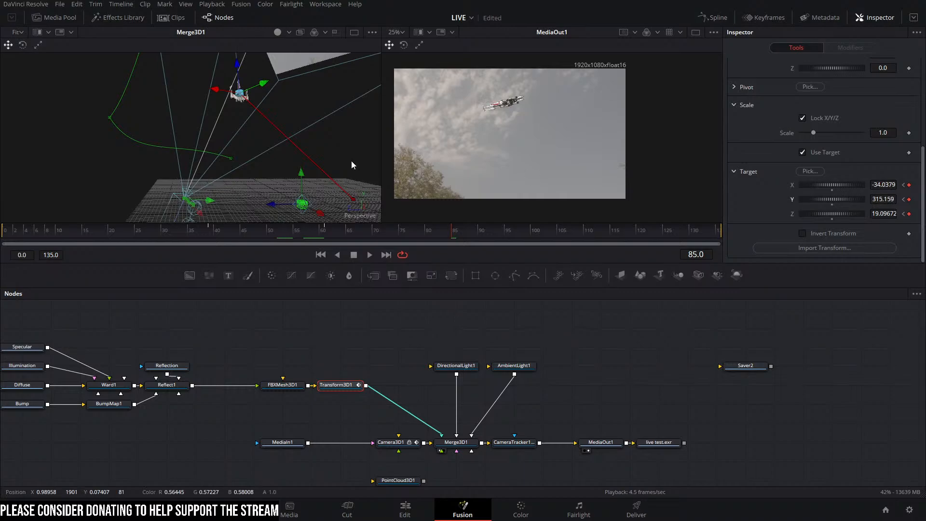
{"action": "left_click_drag", "start_coordinate": [857, 199], "coordinate": [26, 135]}
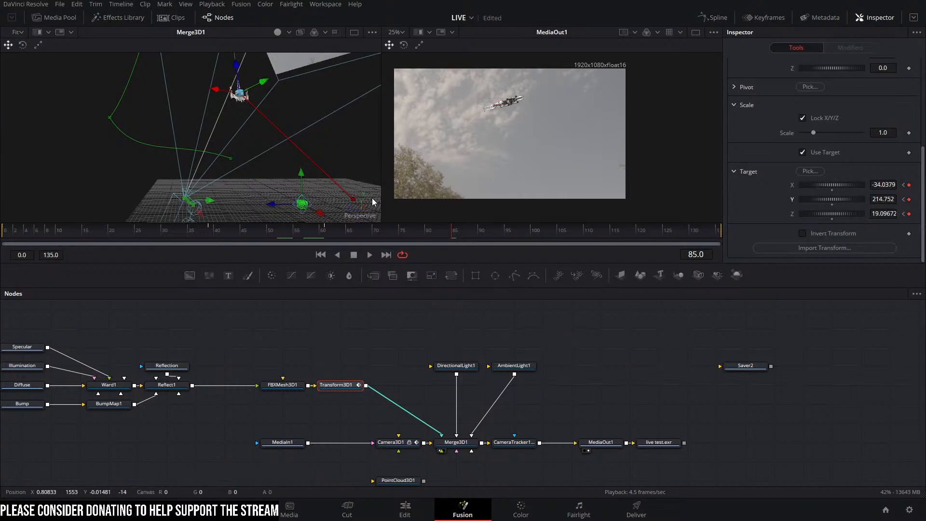
{"action": "left_click_drag", "start_coordinate": [0, 198], "coordinate": [0, 184]}
{"action": "key", "text": "ctrl+s"}
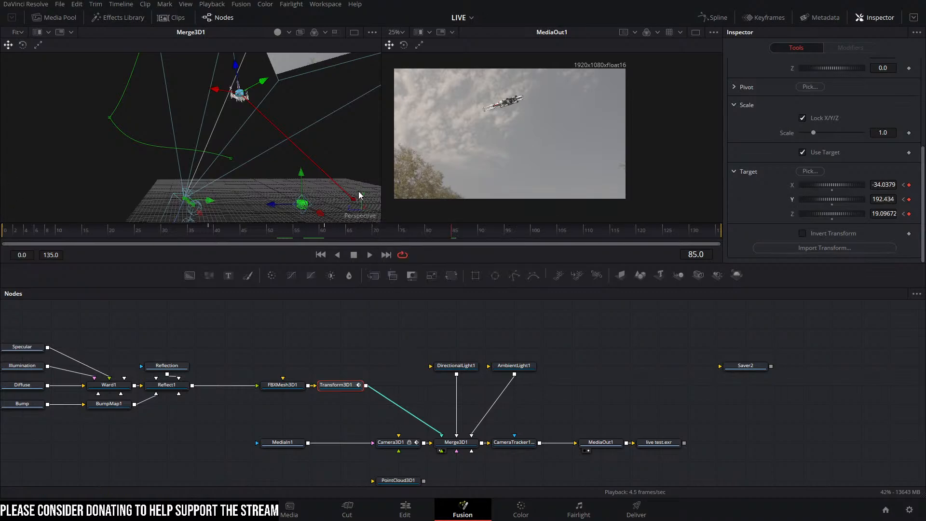
Step: Scrub to frame 45 and show Transform3D1's animation curves in the Spline editor, zoomed to fit
{"action": "left_click_drag", "start_coordinate": [434, 235], "coordinate": [103, 247]}
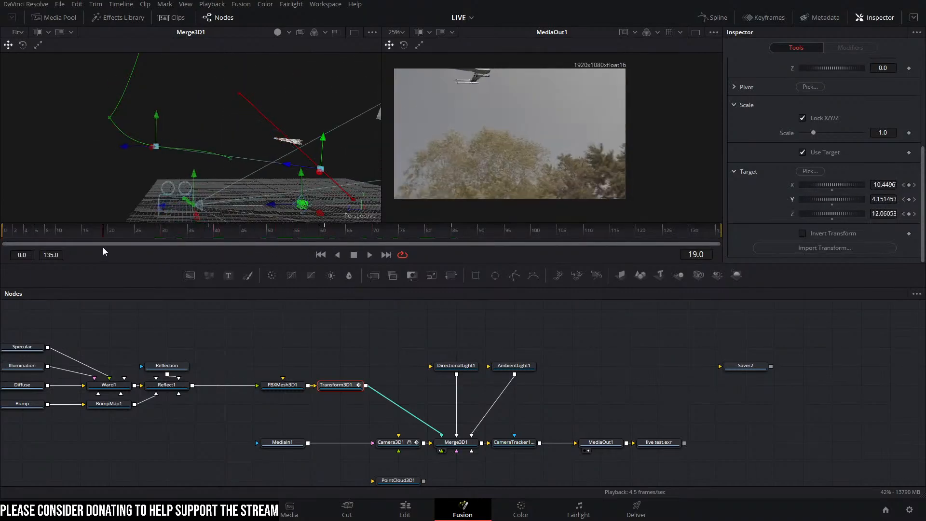
{"action": "left_click_drag", "start_coordinate": [151, 228], "coordinate": [241, 233]}
{"action": "left_click", "coordinate": [719, 19]}
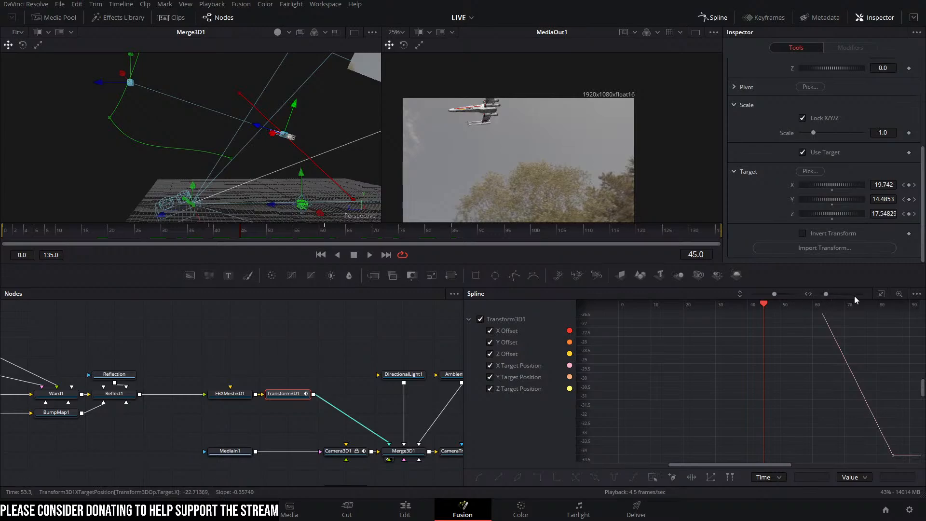
{"action": "left_click", "coordinate": [881, 294]}
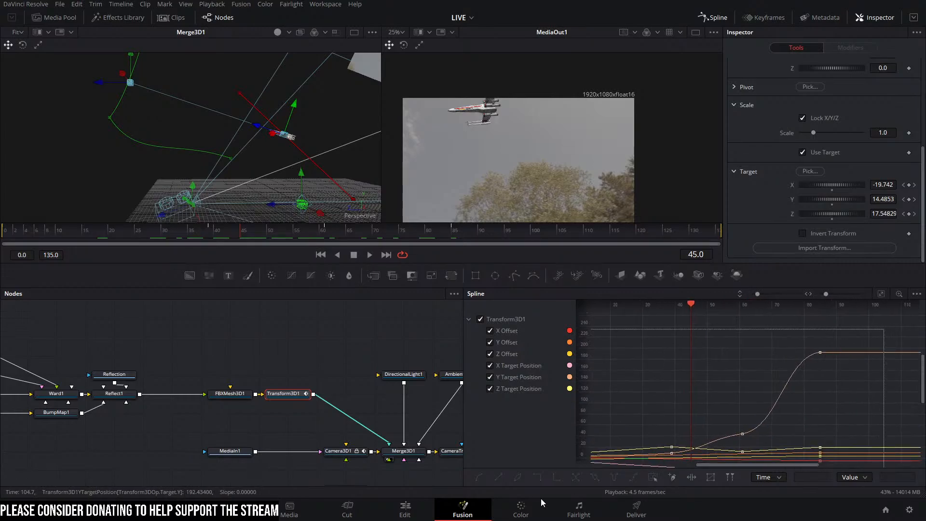
Step: Set all of Transform3D1's keyframes to linear, smooth their curves, and save the project
{"action": "left_click_drag", "start_coordinate": [540, 499], "coordinate": [827, 402]}
{"action": "left_click_drag", "start_coordinate": [751, 402], "coordinate": [790, 379]}
{"action": "scroll", "coordinate": [788, 365], "scroll_direction": "down", "scroll_amount": 3}
{"action": "left_click_drag", "start_coordinate": [843, 337], "coordinate": [603, 458]}
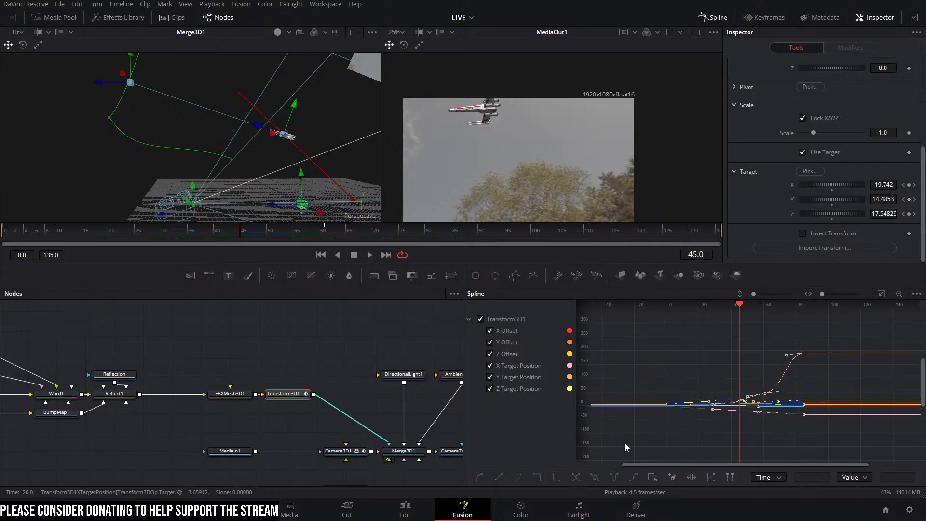
{"action": "key", "text": "l"}
{"action": "left_click", "coordinate": [698, 374]}
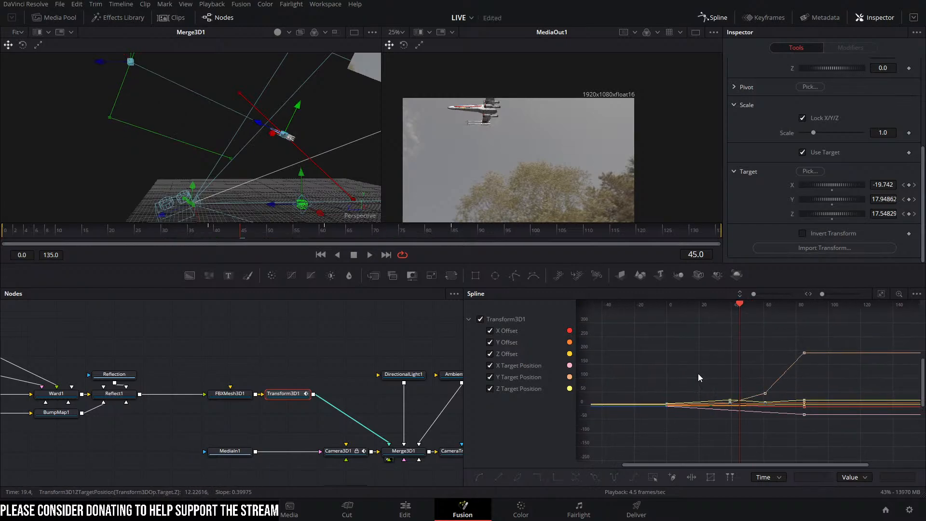
{"action": "key", "text": "shift+s"}
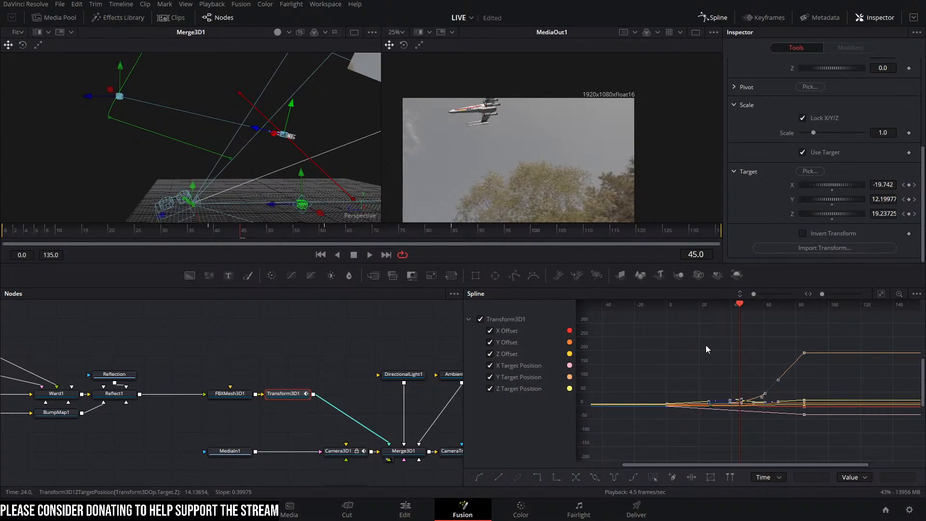
{"action": "left_click", "coordinate": [705, 346]}
{"action": "key", "text": "ctrl+s"}
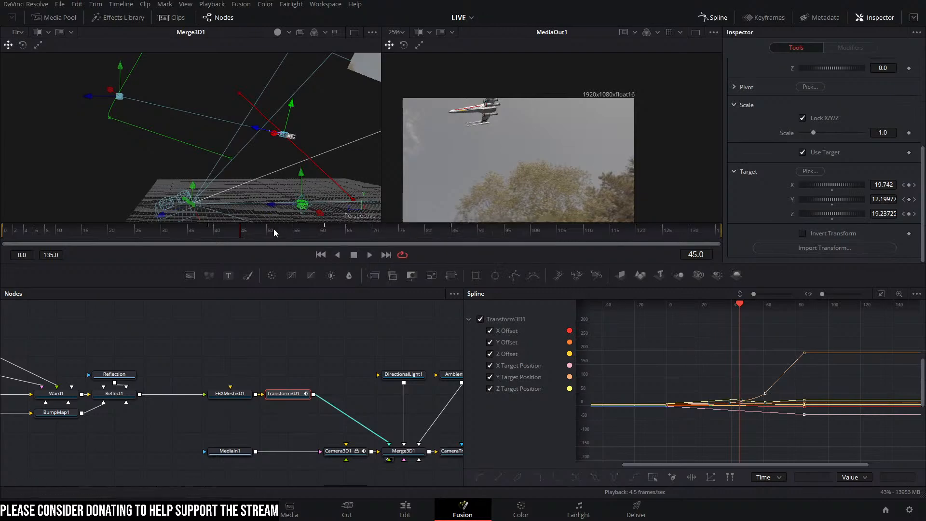
Step: Play the shot from frame 0 with MediaOut1 selected and check the X-wing's motion up to about frame 90
{"action": "key", "text": "space"}
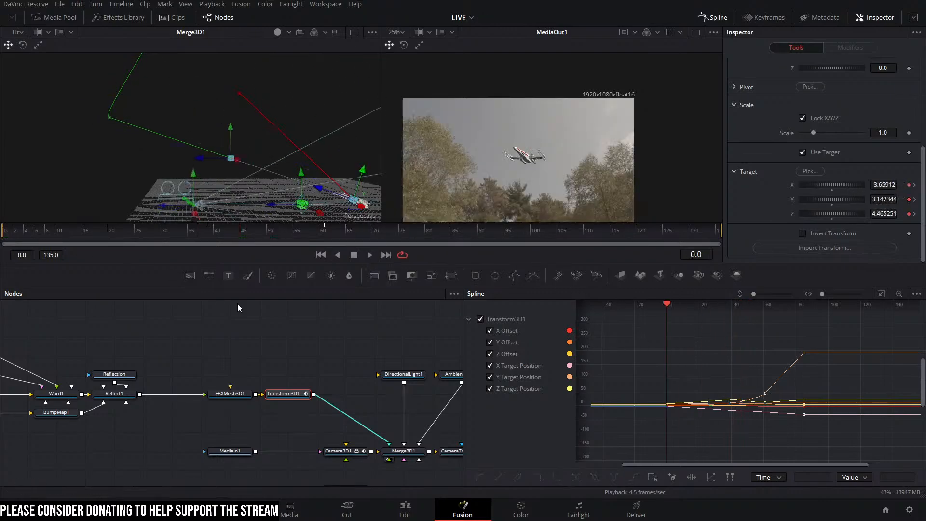
{"action": "left_click_drag", "start_coordinate": [326, 355], "coordinate": [125, 347]}
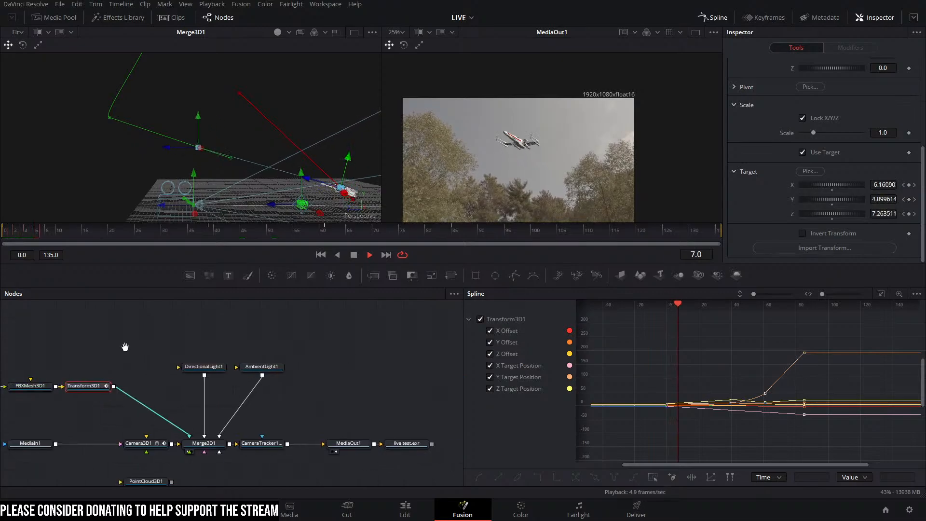
{"action": "left_click", "coordinate": [367, 446]}
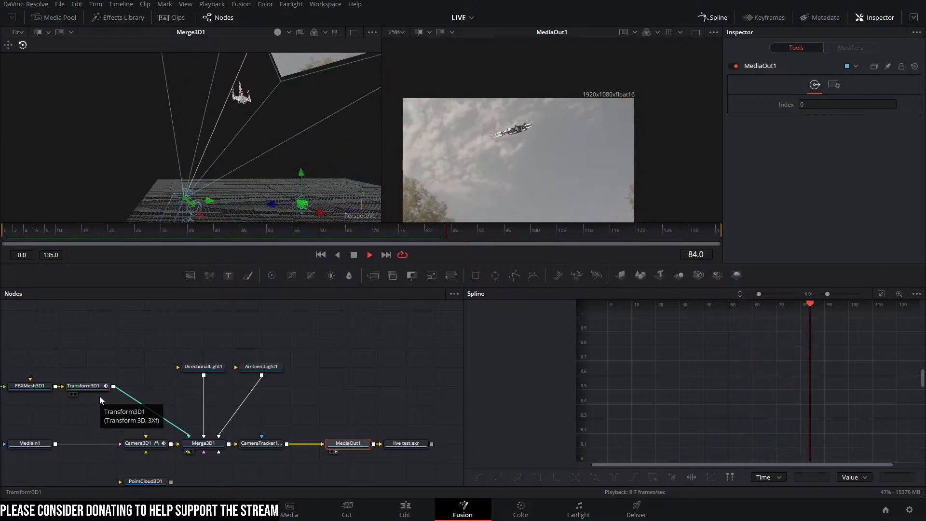
{"action": "left_click_drag", "start_coordinate": [477, 230], "coordinate": [471, 229]}
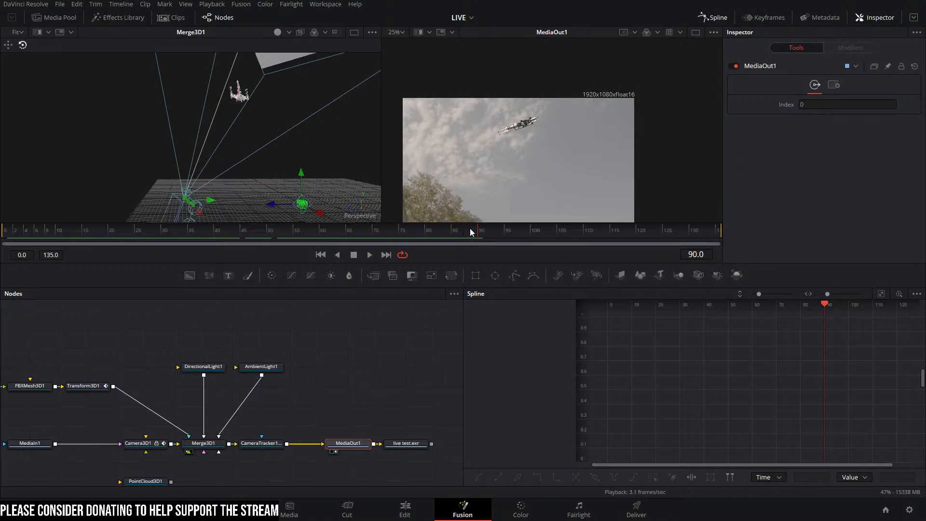
{"action": "key", "text": "Home"}
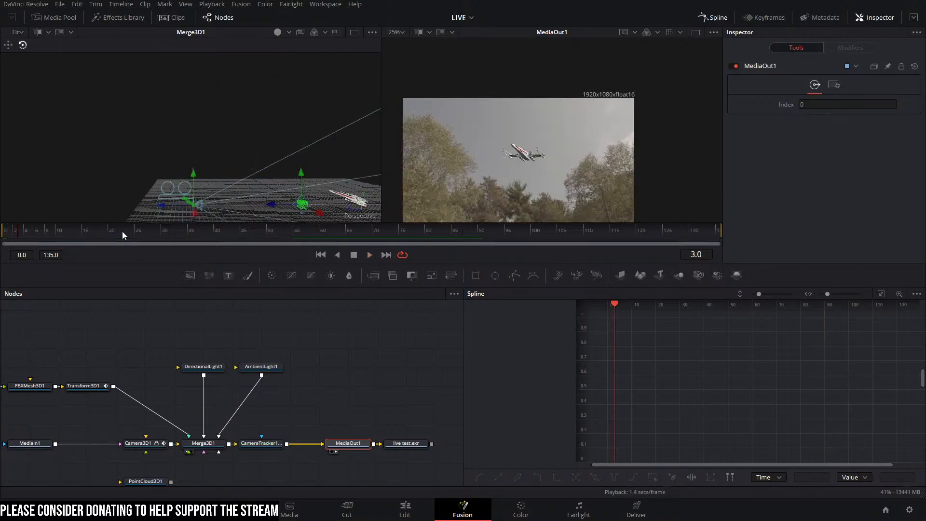
Step: Replay sections of the shot, then scrub from the start to frame 85 to examine the X-wing's flight
{"action": "left_click", "coordinate": [300, 231]}
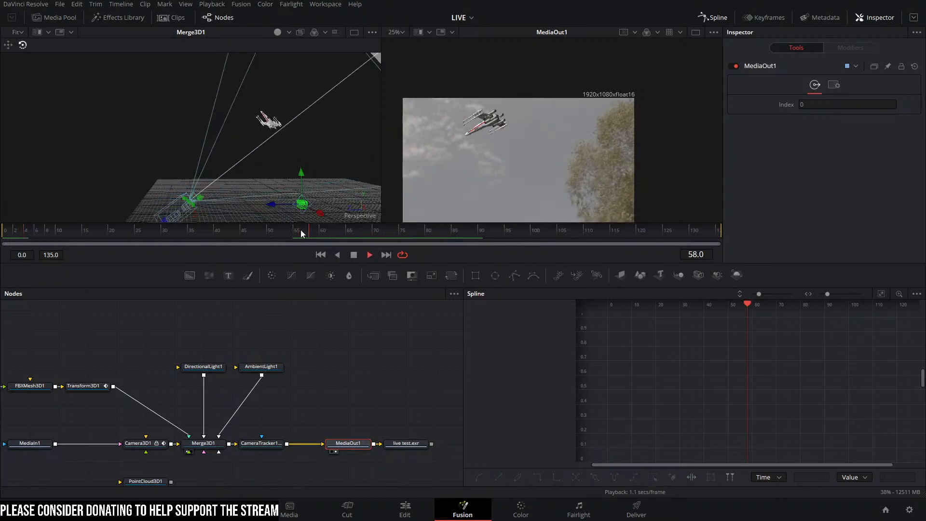
{"action": "left_click_drag", "start_coordinate": [317, 232], "coordinate": [2, 257]}
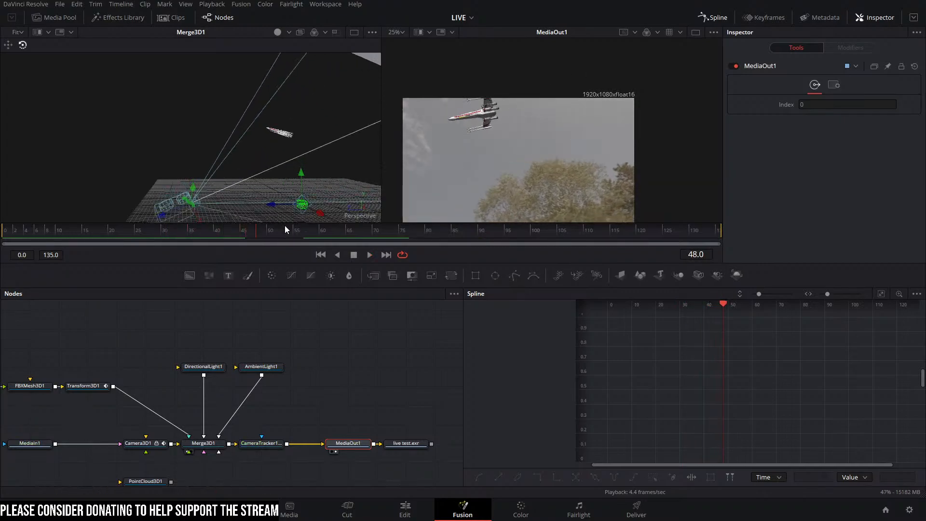
{"action": "left_click", "coordinate": [44, 233]}
{"action": "left_click_drag", "start_coordinate": [45, 233], "coordinate": [1, 222]}
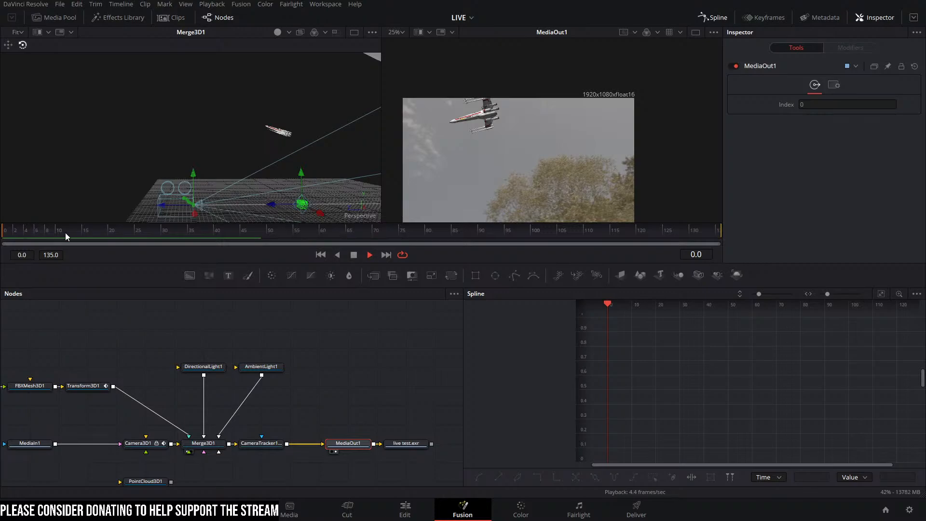
{"action": "left_click", "coordinate": [354, 254]}
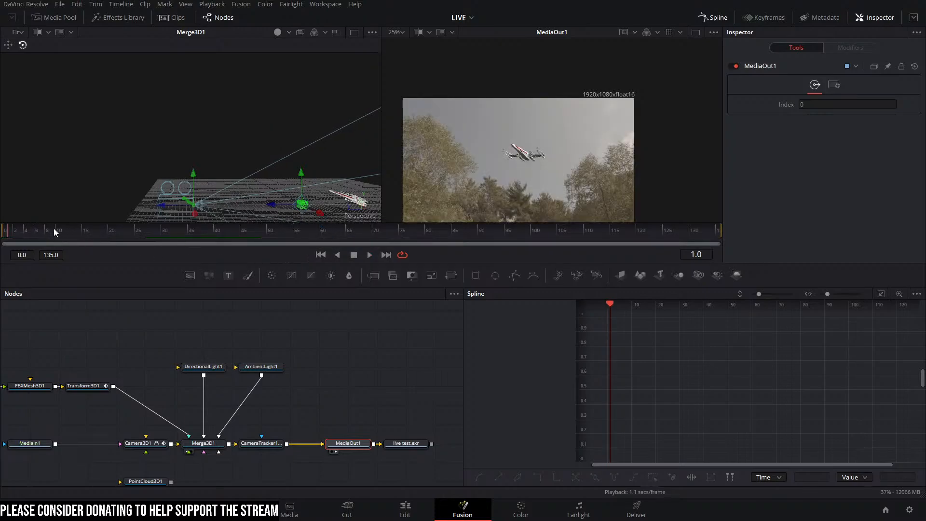
{"action": "left_click_drag", "start_coordinate": [21, 228], "coordinate": [455, 252]}
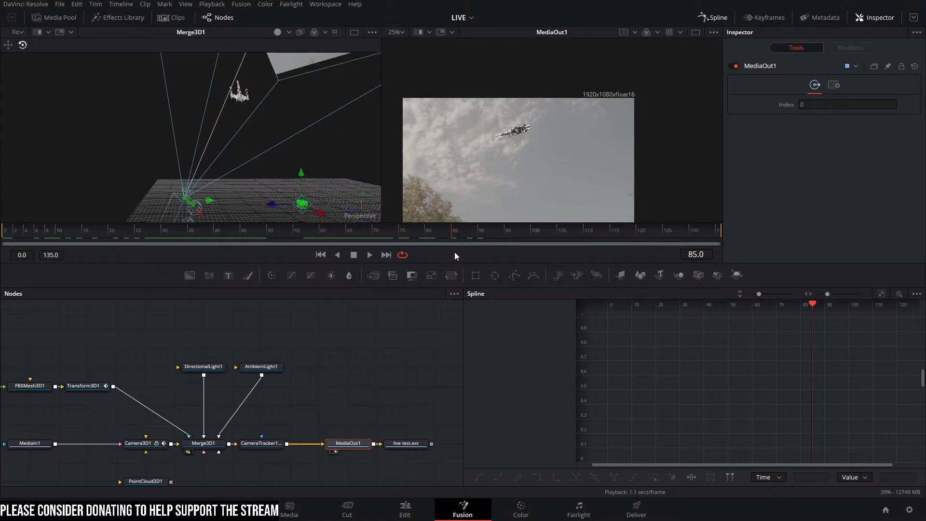
Step: Select FBXMesh3D1 and look over the node tree from the material nodes to the output and Saver nodes
{"action": "left_click", "coordinate": [41, 389]}
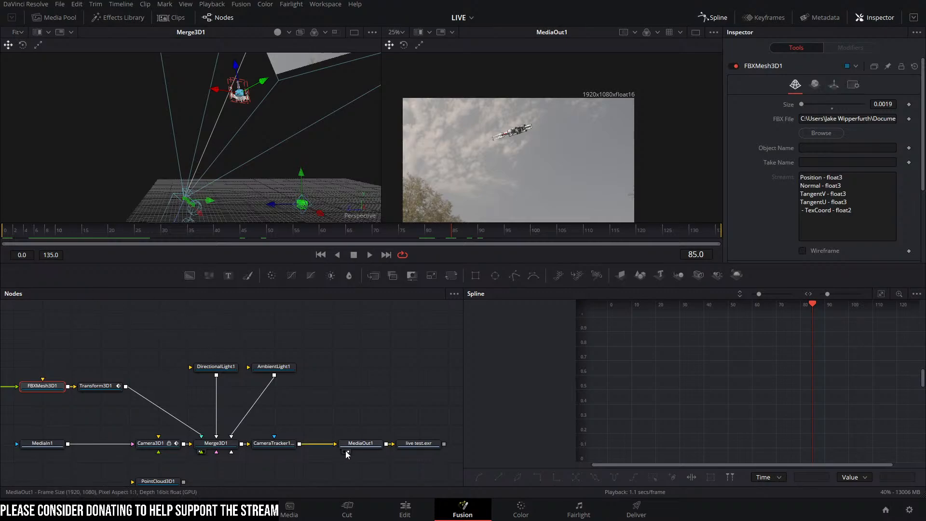
{"action": "left_click_drag", "start_coordinate": [365, 446], "coordinate": [206, 440]}
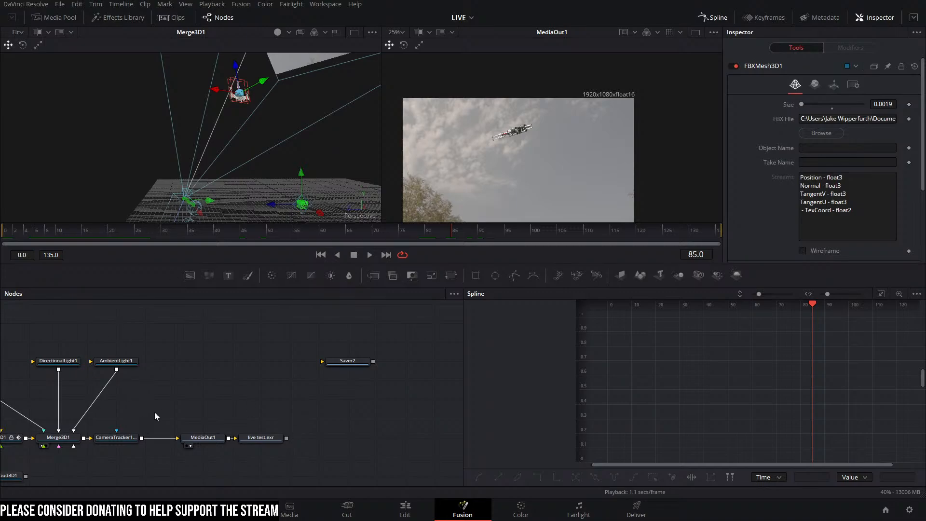
{"action": "scroll", "coordinate": [154, 415], "scroll_direction": "down", "scroll_amount": 8}
{"action": "scroll", "coordinate": [152, 409], "scroll_direction": "up", "scroll_amount": 2}
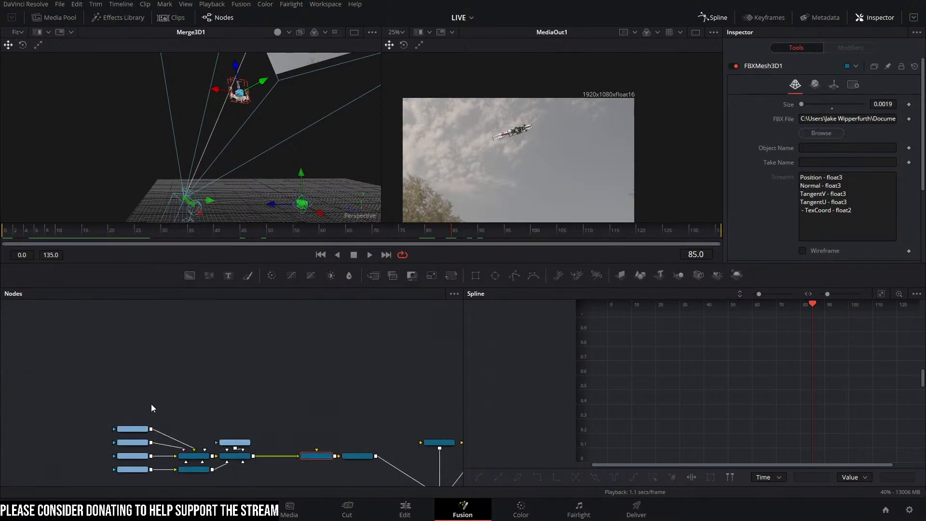
{"action": "left_click_drag", "start_coordinate": [22, 332], "coordinate": [393, 450]}
{"action": "scroll", "coordinate": [412, 445], "scroll_direction": "up", "scroll_amount": 2}
Step: Disconnect MediaIn1 from Camera3D1 and composite the camera tracker render over it with a Merge node feeding MediaOut1
{"action": "left_click", "coordinate": [329, 399]}
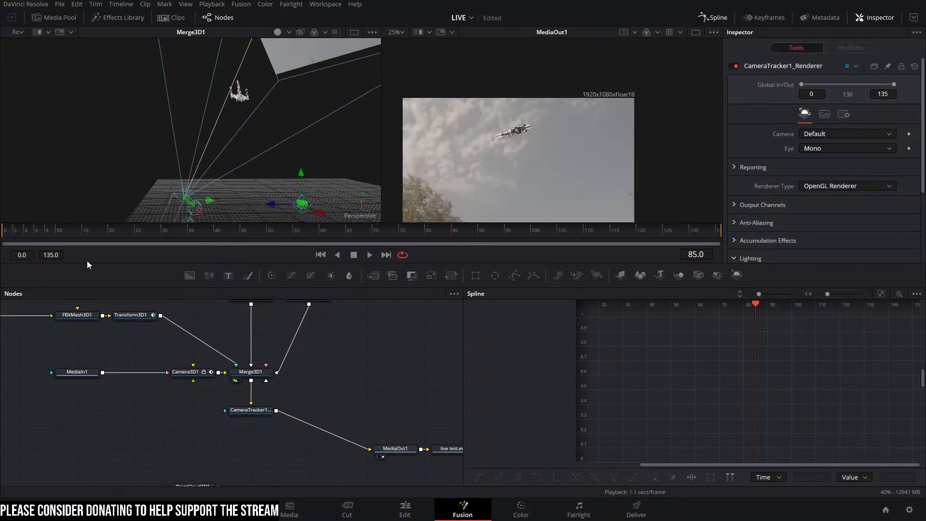
{"action": "left_click_drag", "start_coordinate": [202, 371], "coordinate": [353, 370]}
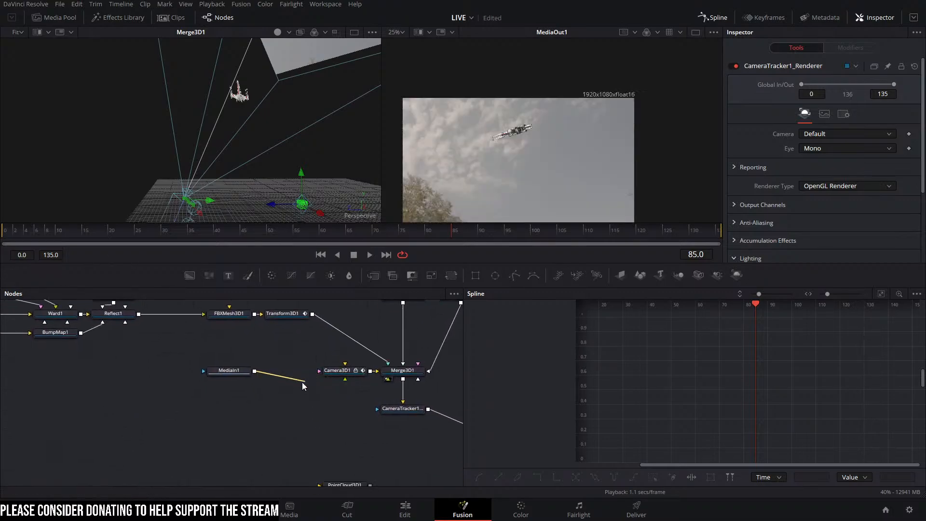
{"action": "left_click_drag", "start_coordinate": [302, 385], "coordinate": [301, 385]}
{"action": "left_click_drag", "start_coordinate": [221, 370], "coordinate": [192, 446]}
{"action": "left_click_drag", "start_coordinate": [300, 425], "coordinate": [264, 388]}
{"action": "left_click_drag", "start_coordinate": [177, 415], "coordinate": [382, 378]}
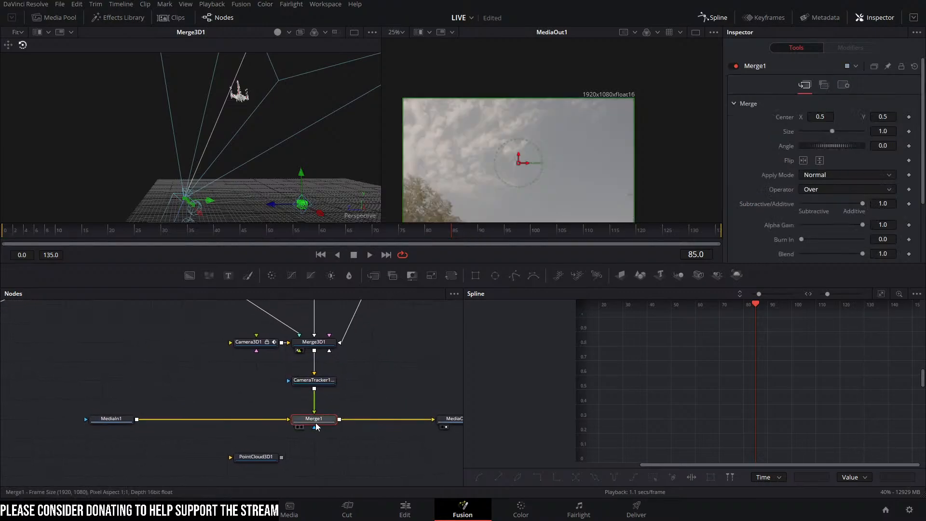
Step: Duplicate the camera tracker renderer, feed it from Merge3D1, and merge its output over the first composite ahead of MediaOut1
{"action": "left_click", "coordinate": [246, 401]}
{"action": "left_click_drag", "start_coordinate": [291, 396], "coordinate": [191, 419]}
{"action": "left_click", "coordinate": [226, 405]}
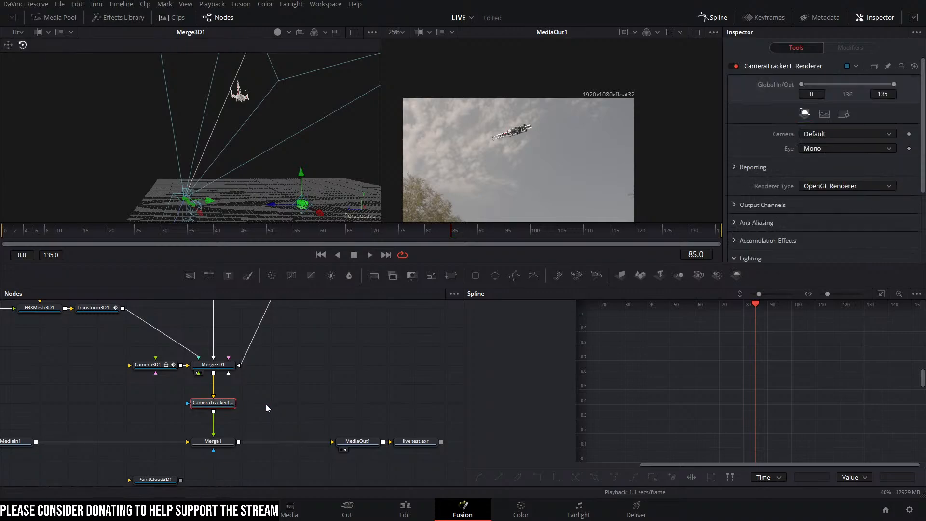
{"action": "key", "text": "ctrl+c"}
{"action": "key", "text": "ctrl+v"}
{"action": "scroll", "coordinate": [810, 191], "scroll_direction": "down", "scroll_amount": 3}
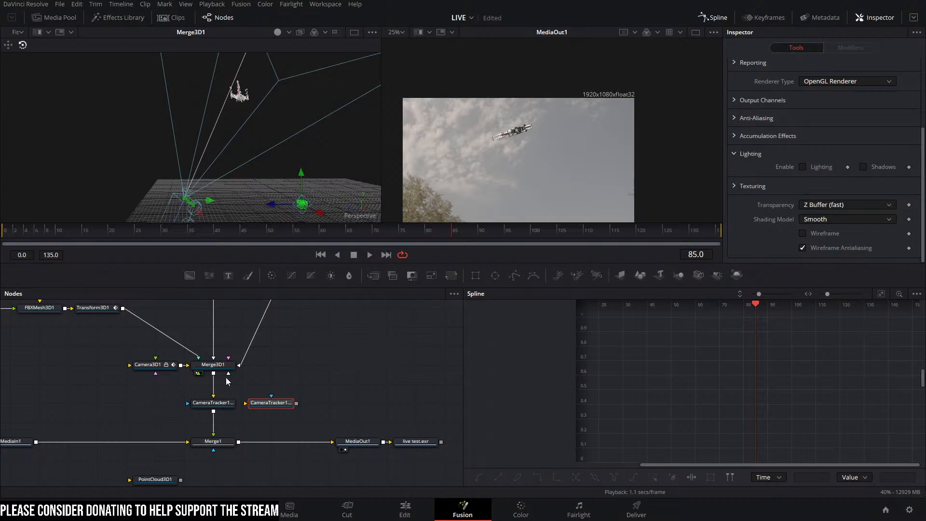
{"action": "left_click_drag", "start_coordinate": [228, 374], "coordinate": [240, 441]}
{"action": "left_click", "coordinate": [284, 401]}
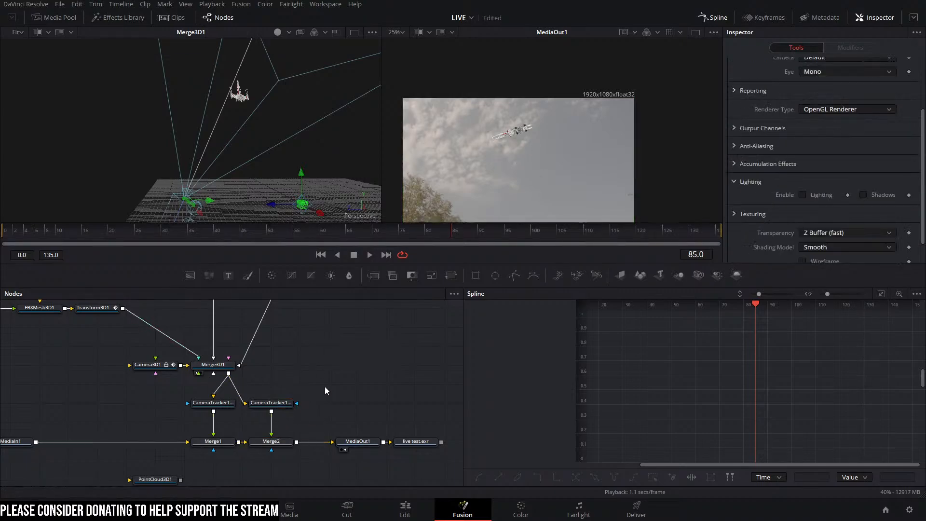
Step: Disconnect the duplicated renderer from Merge3D1 and add a second Merge3D node beside Merge3D1
{"action": "left_click", "coordinate": [246, 402]}
{"action": "left_click", "coordinate": [207, 367]}
{"action": "left_click", "coordinate": [160, 365]}
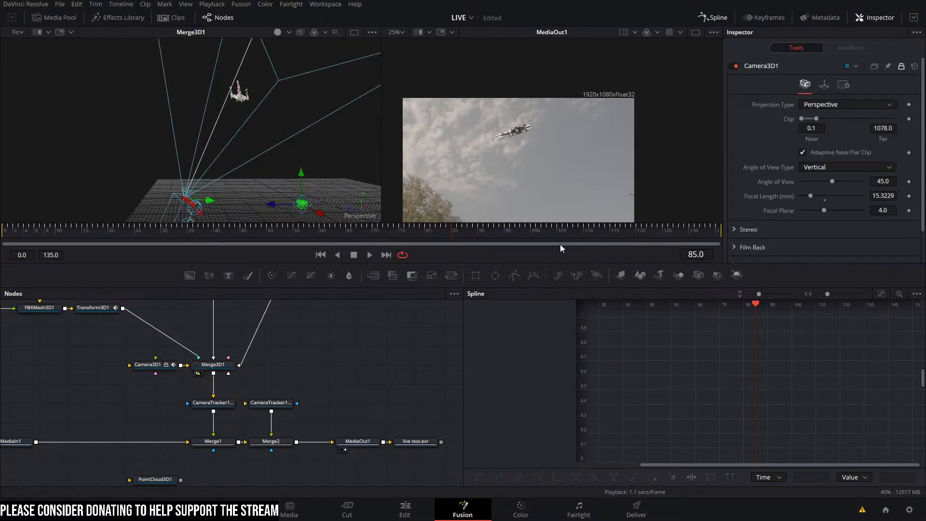
{"action": "left_click_drag", "start_coordinate": [675, 274], "coordinate": [482, 331]}
{"action": "left_click_drag", "start_coordinate": [251, 369], "coordinate": [251, 370]}
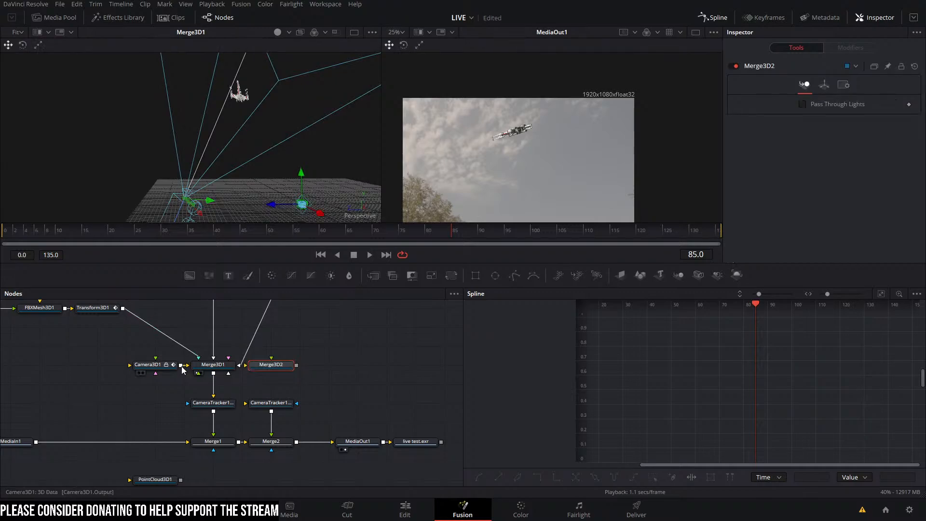
Step: Connect Camera3D1 to the new Merge3D node as well and feed that node into the duplicated renderer
{"action": "left_click_drag", "start_coordinate": [152, 366], "coordinate": [154, 385]}
{"action": "left_click_drag", "start_coordinate": [297, 366], "coordinate": [276, 403]}
{"action": "left_click_drag", "start_coordinate": [305, 374], "coordinate": [320, 425]}
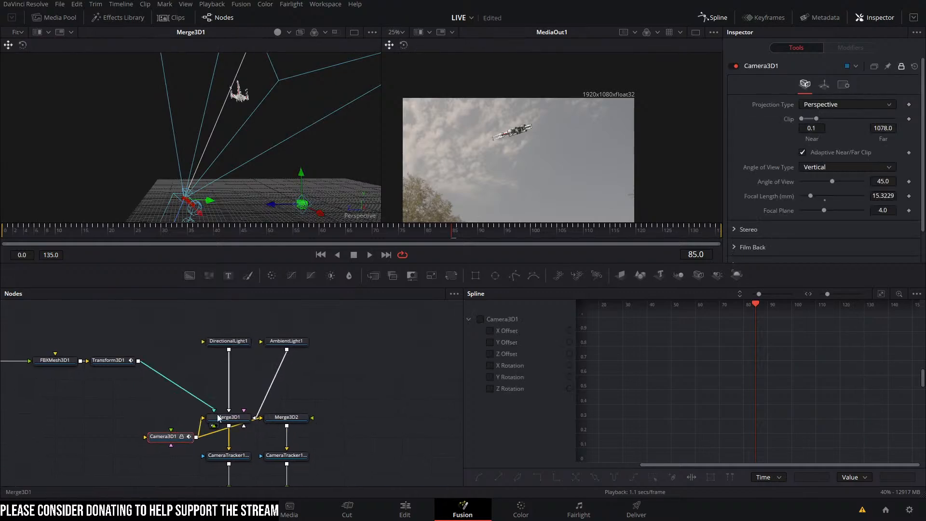
Step: Add an Image Plane 3D node connected to Merge3D2
{"action": "scroll", "coordinate": [205, 402], "scroll_direction": "down", "scroll_amount": 1}
{"action": "scroll", "coordinate": [223, 402], "scroll_direction": "up", "scroll_amount": 1}
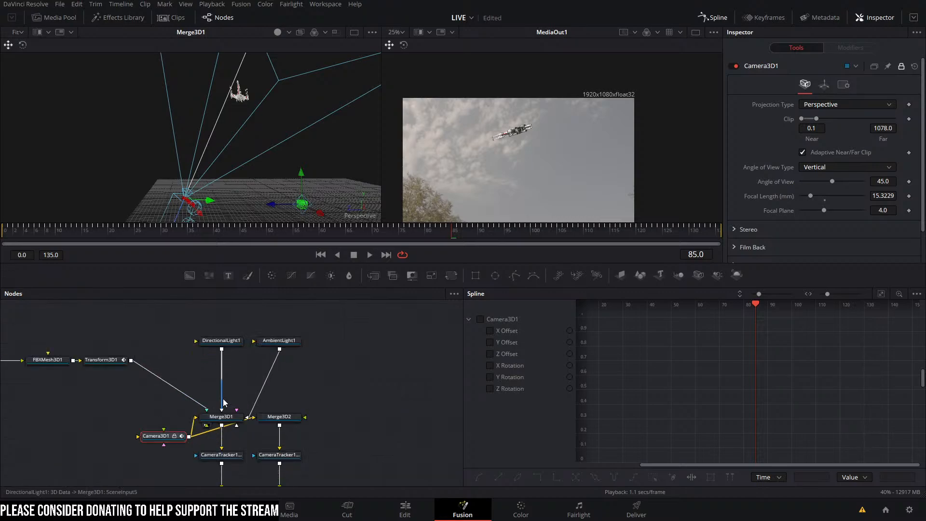
{"action": "left_click", "coordinate": [381, 386]}
{"action": "left_click_drag", "start_coordinate": [596, 278], "coordinate": [292, 418]}
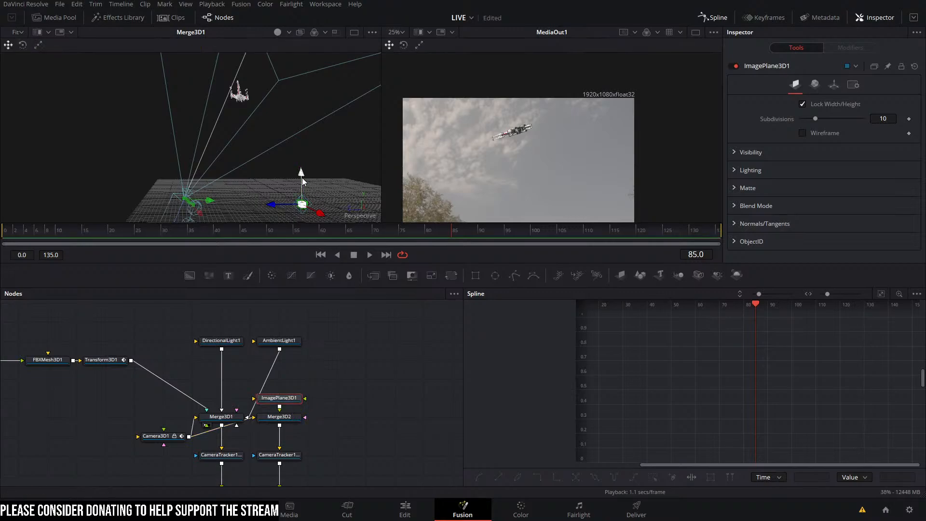
Step: Move the image plane up through the 3D scene to the X-wing's position so it overlaps the ship at frame 85
{"action": "left_click_drag", "start_coordinate": [303, 203], "coordinate": [372, 104]}
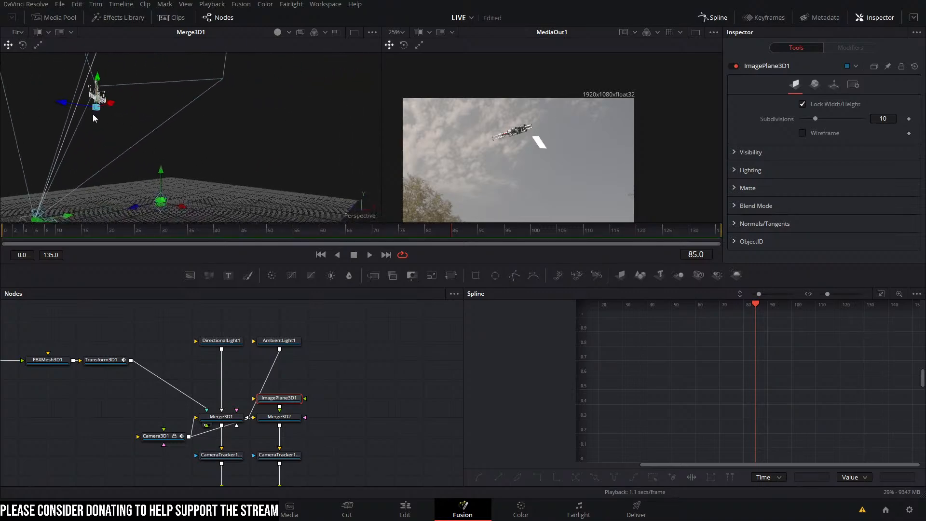
{"action": "left_click_drag", "start_coordinate": [93, 114], "coordinate": [197, 138]}
{"action": "left_click_drag", "start_coordinate": [173, 106], "coordinate": [42, 123]}
{"action": "left_click_drag", "start_coordinate": [258, 140], "coordinate": [1, 213]}
{"action": "left_click_drag", "start_coordinate": [289, 153], "coordinate": [15, 218]}
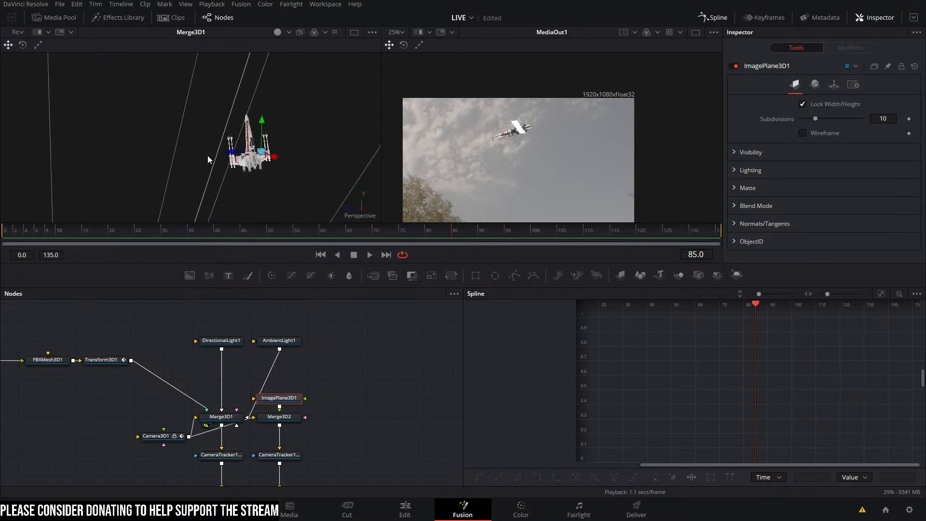
{"action": "left_click_drag", "start_coordinate": [231, 152], "coordinate": [216, 154]}
{"action": "left_click_drag", "start_coordinate": [255, 158], "coordinate": [277, 168]}
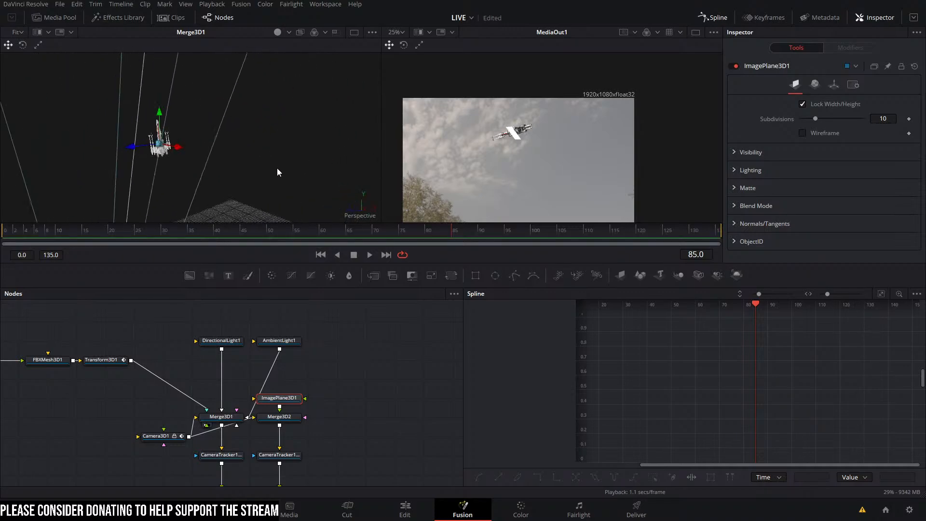
Step: Scale the image plane to about 2.678 and rotate it to about -5.2 on X and 39.1 on Y
{"action": "left_click", "coordinate": [831, 85]}
{"action": "scroll", "coordinate": [815, 216], "scroll_direction": "down", "scroll_amount": 2}
{"action": "left_click_drag", "start_coordinate": [814, 213], "coordinate": [835, 214]}
{"action": "mouse_move", "coordinate": [826, 134]}
{"action": "left_mouse_down"}
{"action": "mouse_move", "coordinate": [837, 120]}
{"action": "mouse_move", "coordinate": [867, 120]}
{"action": "mouse_move", "coordinate": [835, 130]}
{"action": "mouse_move", "coordinate": [831, 121]}
{"action": "left_mouse_up"}
Step: Move ImagePlane3D1 higher in the node graph and add the explosion clip as a media input above it
{"action": "left_click_drag", "start_coordinate": [330, 368], "coordinate": [353, 302]}
{"action": "left_click", "coordinate": [326, 408]}
{"action": "left_click_drag", "start_coordinate": [359, 302], "coordinate": [363, 414]}
{"action": "left_click", "coordinate": [354, 349]}
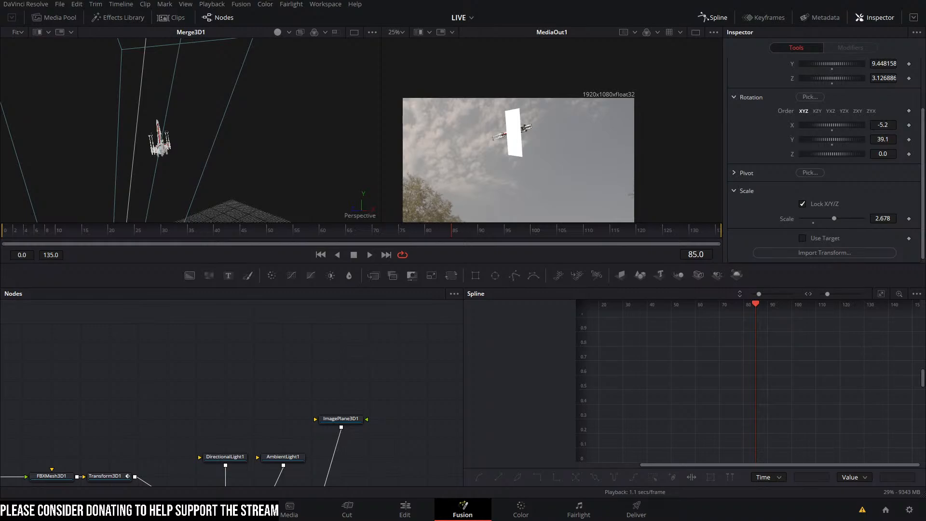
{"action": "left_click_drag", "start_coordinate": [439, 362], "coordinate": [341, 365]}
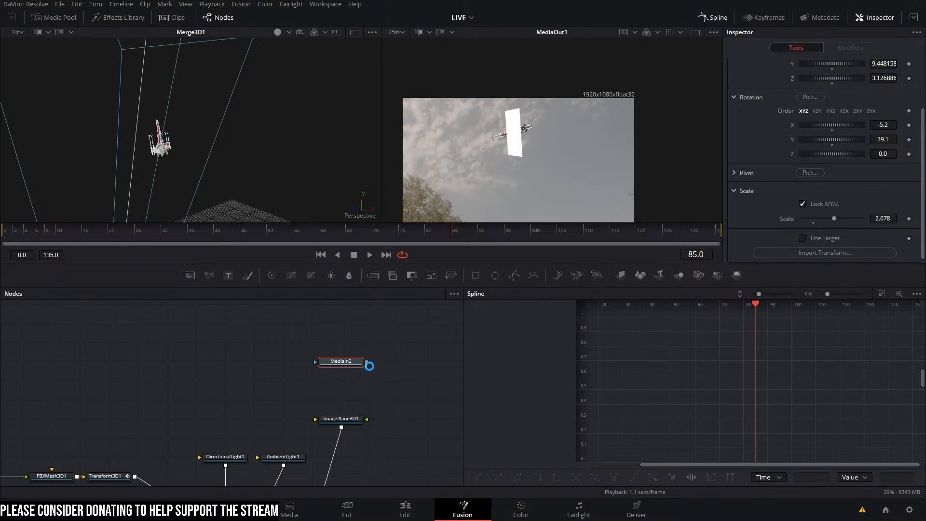
Step: Set the explosion clip's Hold First Frame to 84 and connect the clip to ImagePlane3D1
{"action": "left_click", "coordinate": [351, 363]}
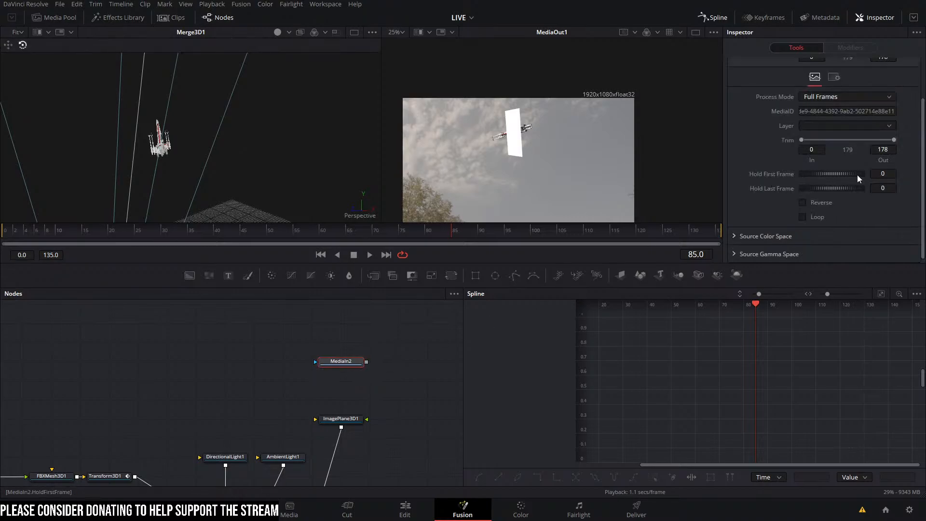
{"action": "left_click", "coordinate": [877, 174]}
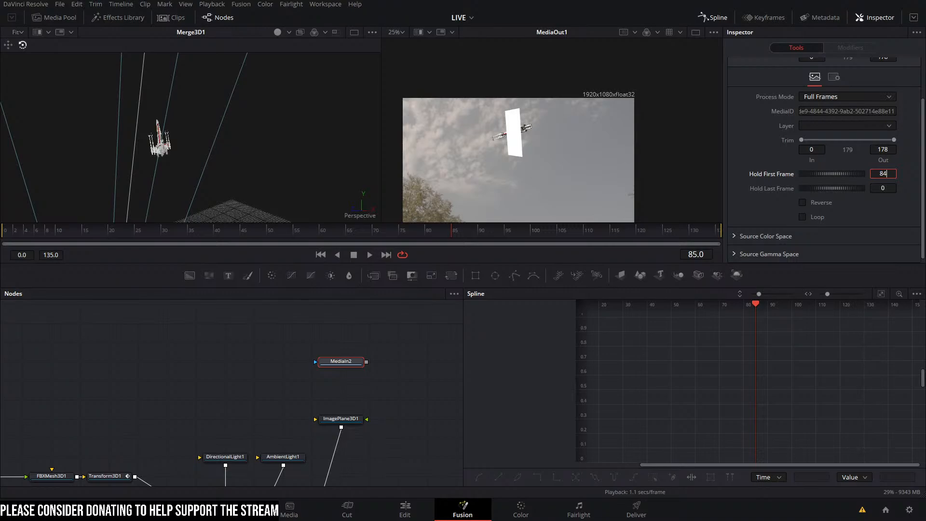
{"action": "type", "text": "84"}
{"action": "key", "text": "Return"}
{"action": "left_click_drag", "start_coordinate": [367, 361], "coordinate": [342, 424]}
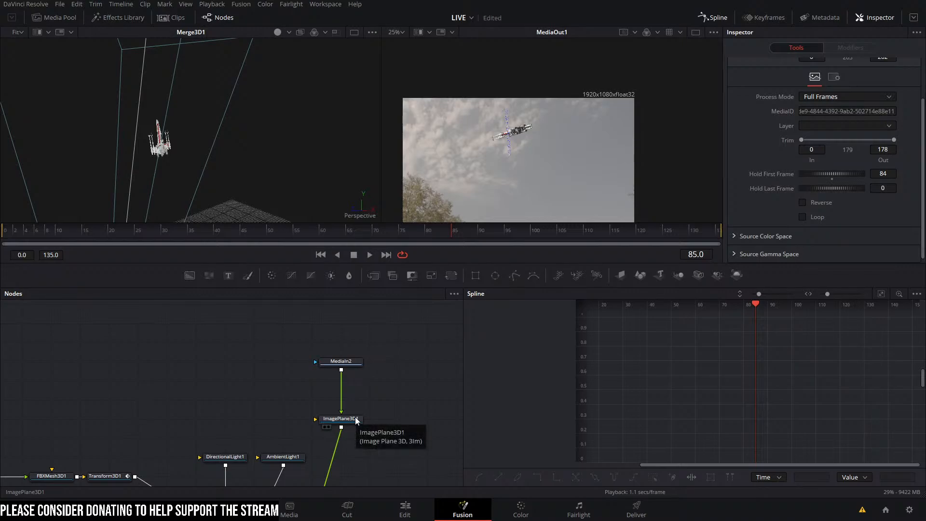
Step: Preview the explosion up to frame 95, then adjust the image plane's rotation and enlarge its scale
{"action": "key", "text": "space"}
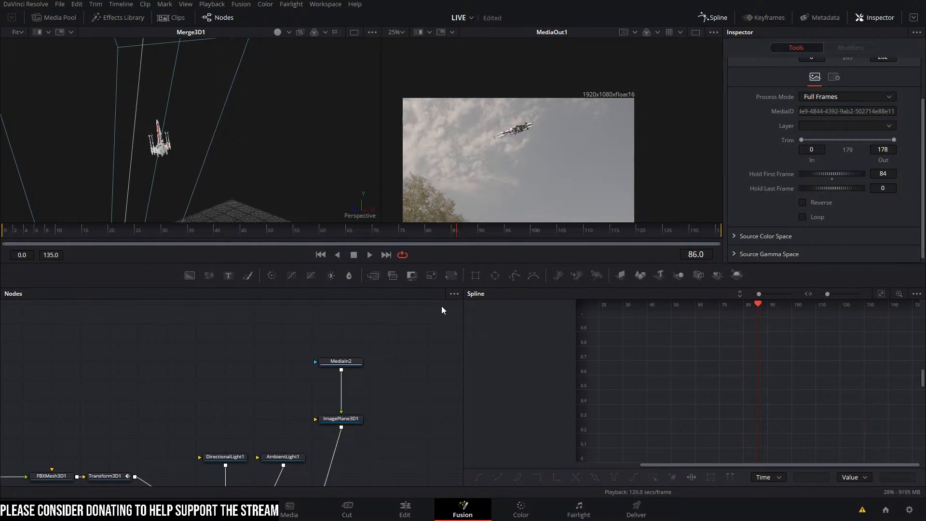
{"action": "left_click_drag", "start_coordinate": [479, 234], "coordinate": [506, 232]}
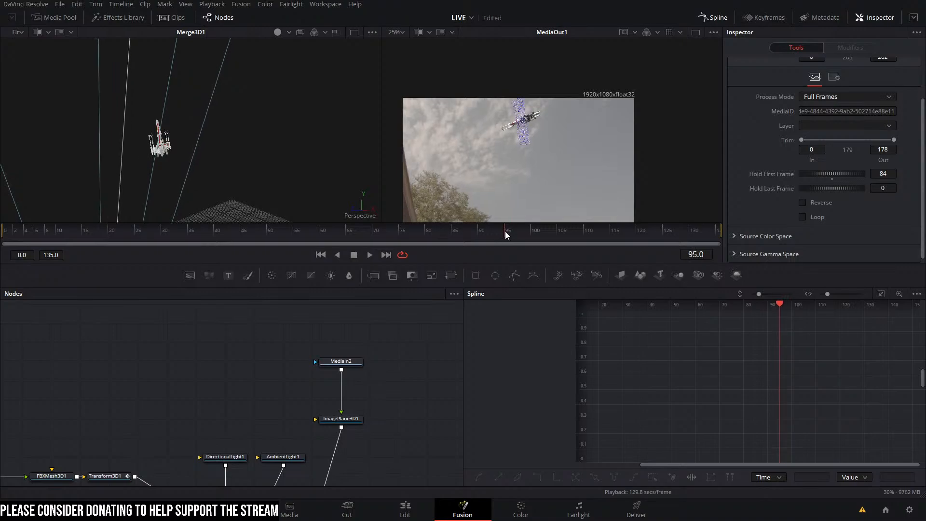
{"action": "left_click", "coordinate": [340, 418]}
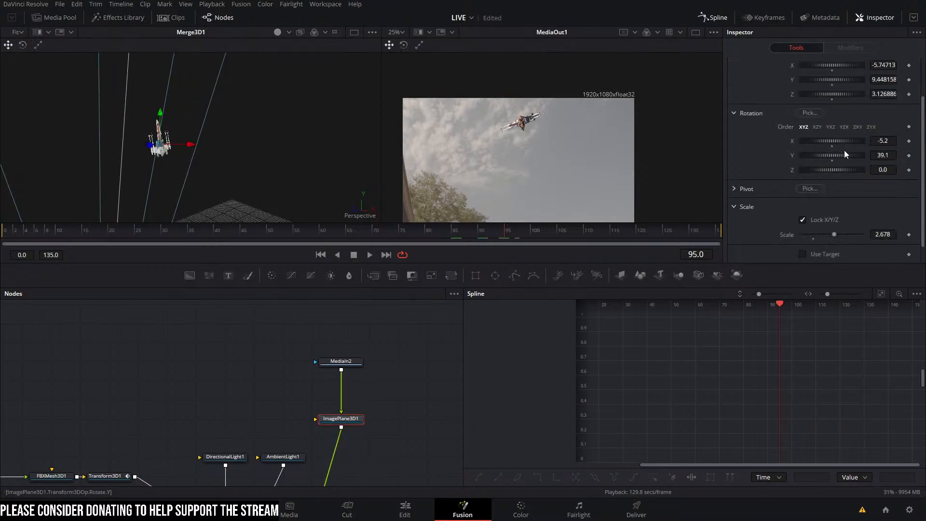
{"action": "mouse_move", "coordinate": [846, 139]}
{"action": "left_mouse_down"}
{"action": "mouse_move", "coordinate": [861, 140]}
{"action": "mouse_move", "coordinate": [855, 146]}
{"action": "left_mouse_up"}
{"action": "left_click_drag", "start_coordinate": [834, 234], "coordinate": [863, 234]}
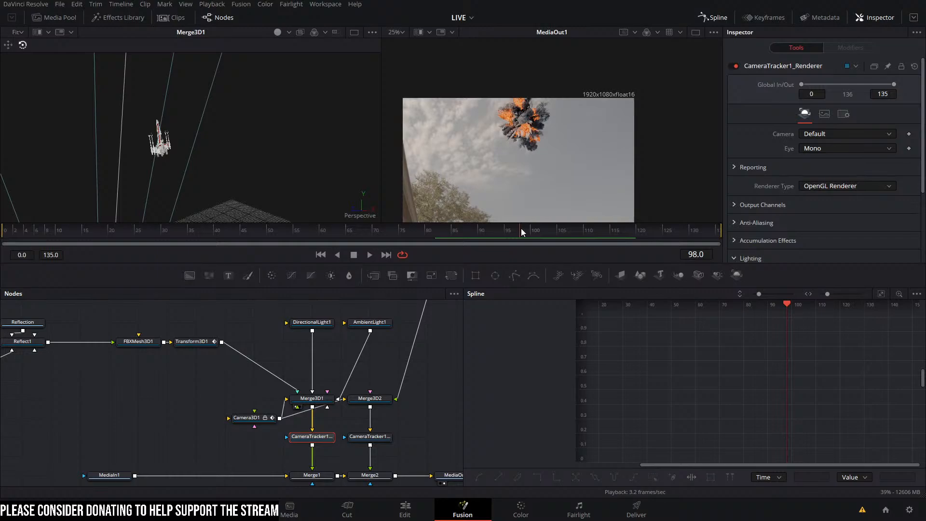
Step: Check the composite at frame 78 and hide the spline editor to widen the node graph
{"action": "left_click", "coordinate": [415, 231]}
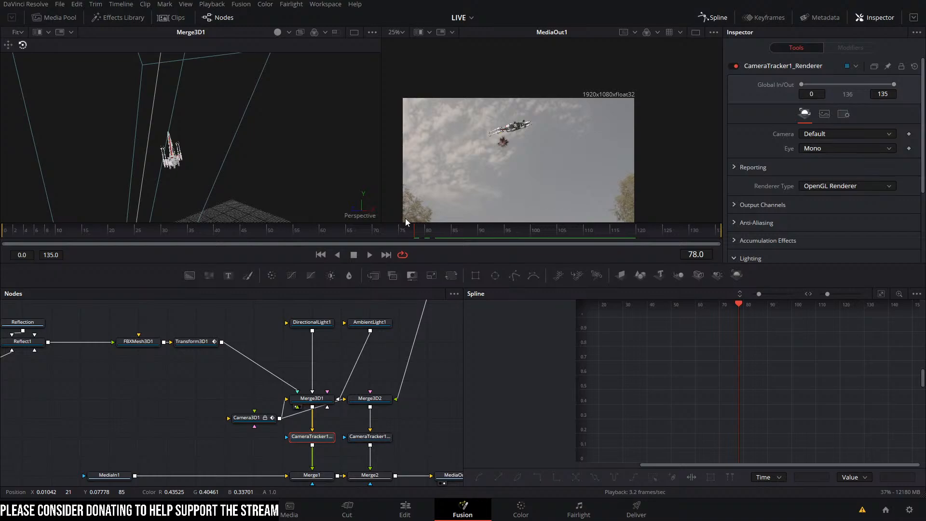
{"action": "key", "text": "super"}
{"action": "key", "text": "super"}
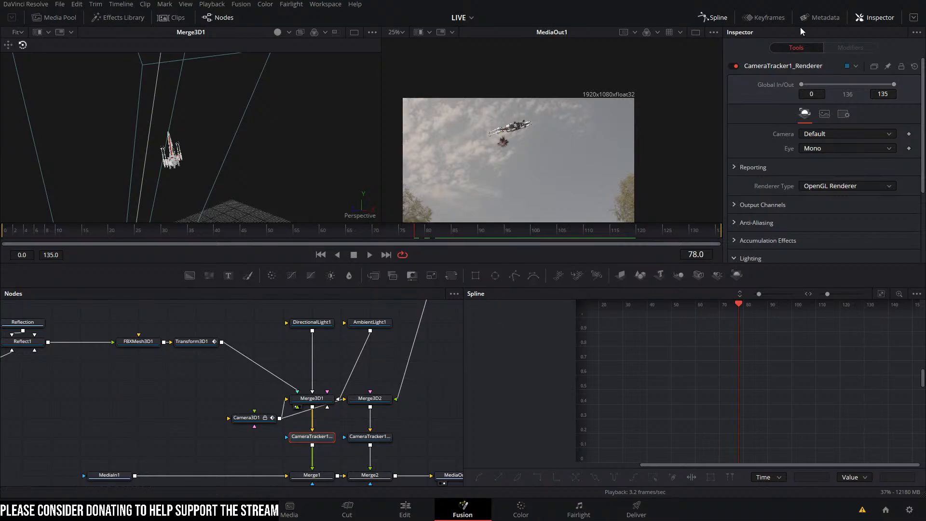
{"action": "left_click", "coordinate": [711, 21]}
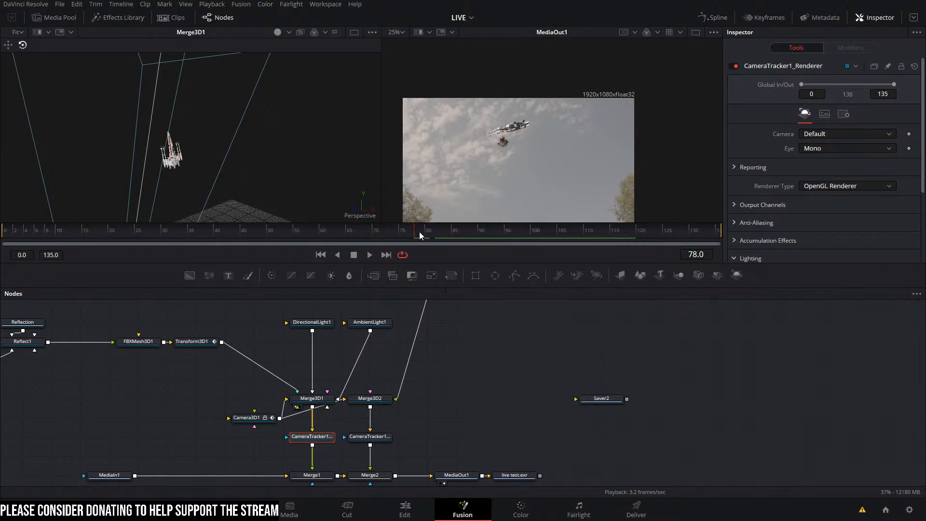
Step: Check the composite at frame 82 and set the Global In of the renderer fed by Merge3D2 to 84
{"action": "left_click_drag", "start_coordinate": [420, 236], "coordinate": [438, 266]}
{"action": "left_click_drag", "start_coordinate": [448, 311], "coordinate": [456, 429]}
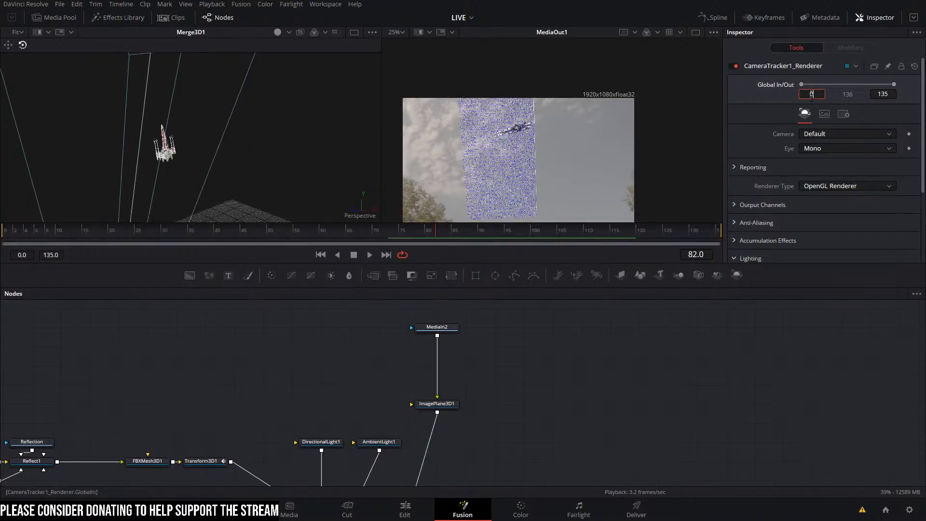
{"action": "left_click_drag", "start_coordinate": [619, 353], "coordinate": [642, 163]}
{"action": "left_click", "coordinate": [405, 372]}
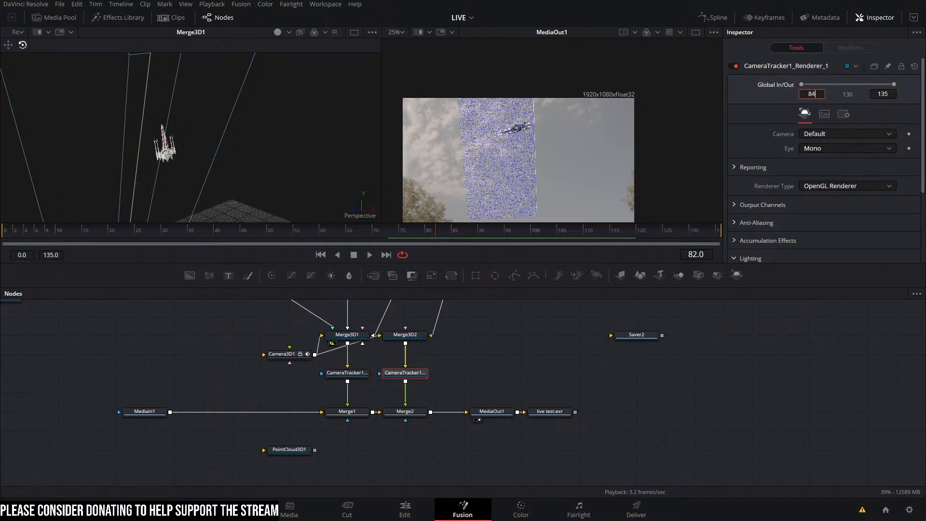
{"action": "key", "text": "Return"}
Step: Play back the start of the explosion to check its timing and save the project
{"action": "key", "text": "space"}
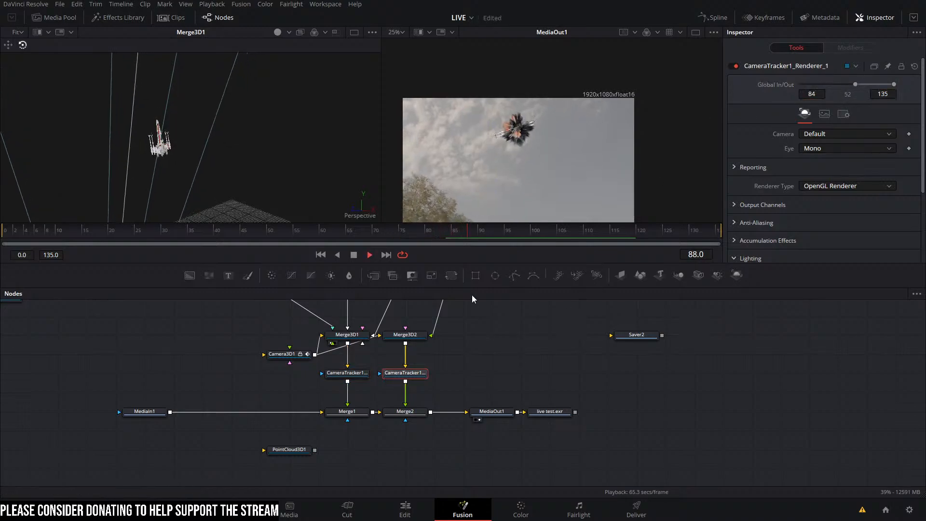
{"action": "left_click", "coordinate": [452, 244]}
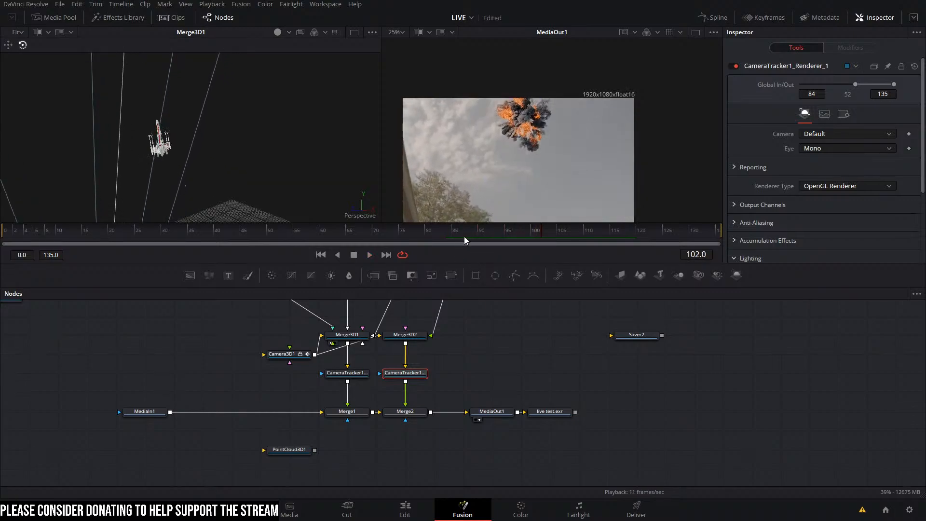
{"action": "key", "text": "ctrl+s"}
{"action": "left_click", "coordinate": [513, 343]}
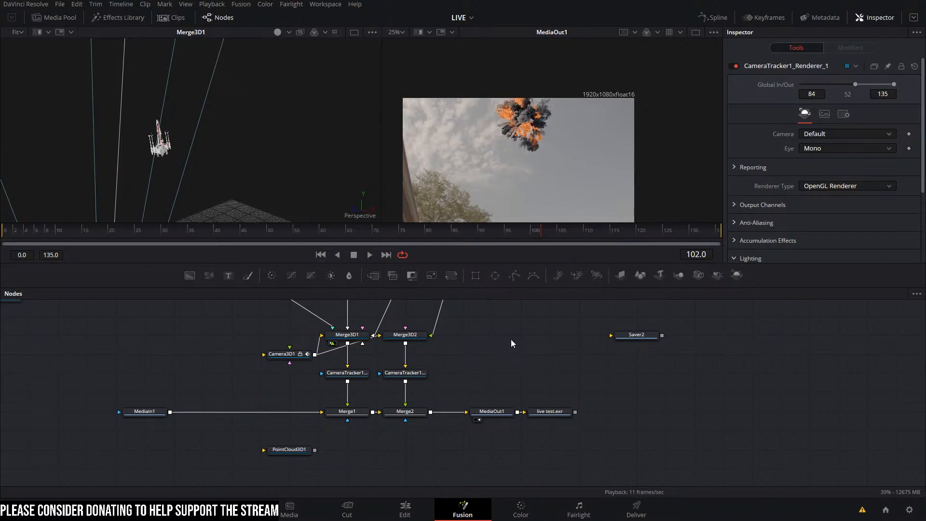
Step: Play the shot from frame 0 and scrub through to the end to review the X-wing and explosion together
{"action": "left_click", "coordinate": [320, 255]}
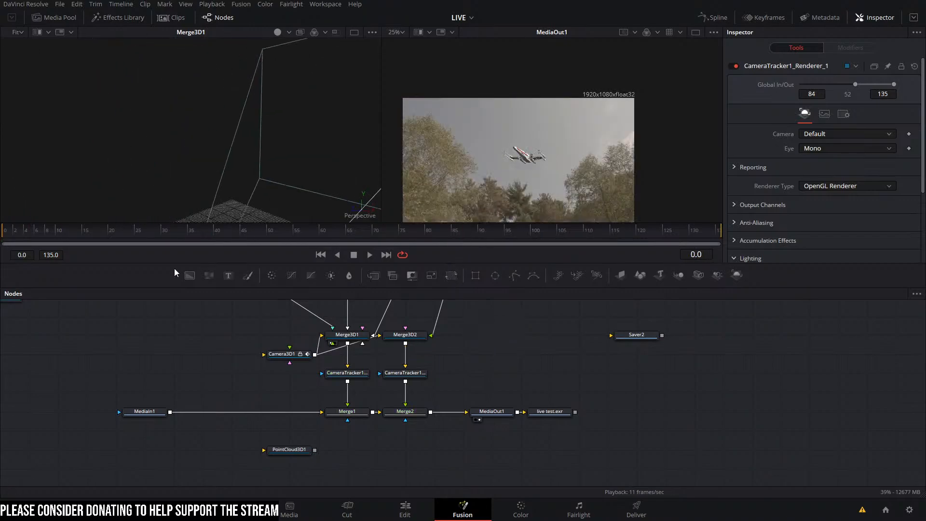
{"action": "key", "text": "space"}
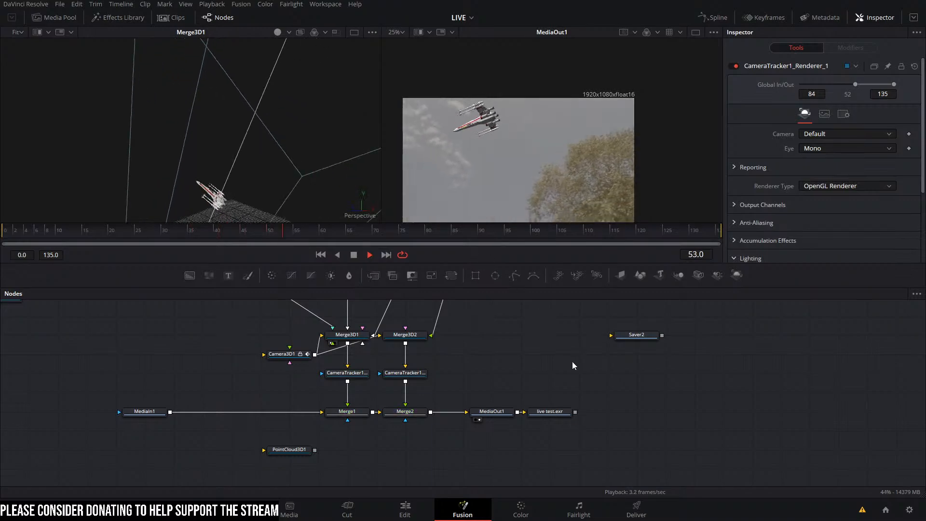
{"action": "key", "text": "space"}
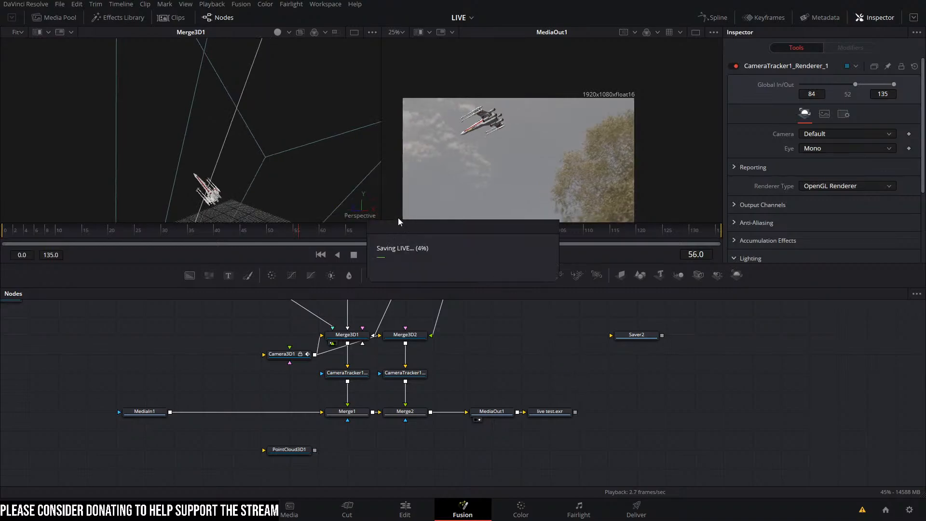
{"action": "left_click_drag", "start_coordinate": [297, 233], "coordinate": [0, 252]}
{"action": "key", "text": "space"}
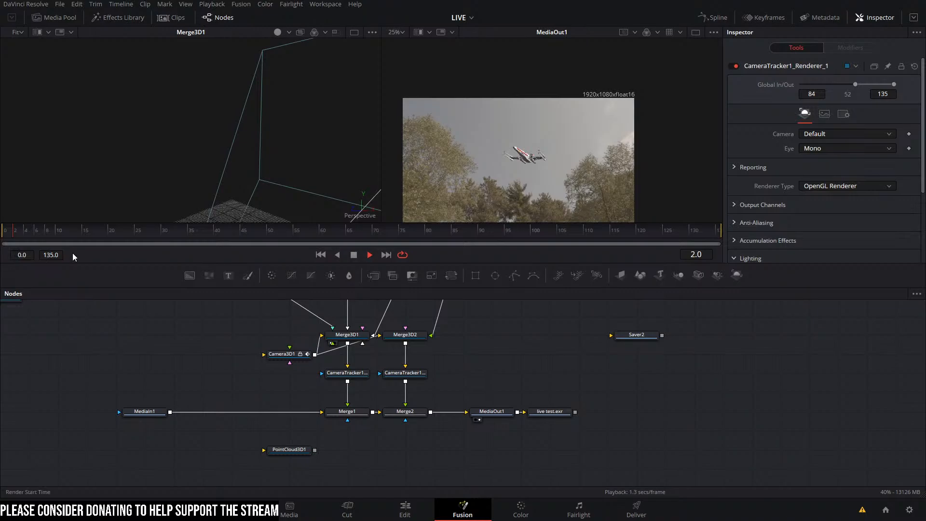
{"action": "left_click_drag", "start_coordinate": [231, 233], "coordinate": [642, 232]}
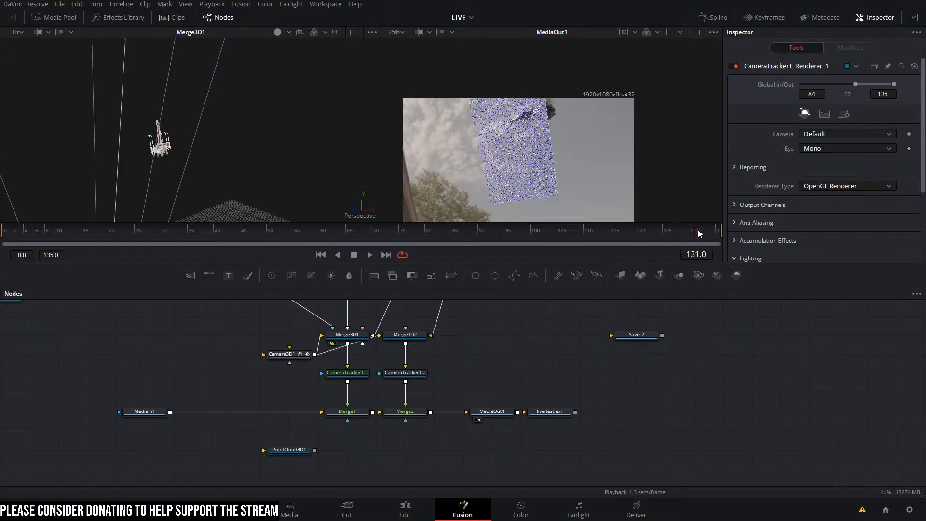
Step: Set the Global Out of the X-wing renderer fed by Merge3D1 to 84
{"action": "left_click", "coordinate": [347, 374]}
{"action": "left_click", "coordinate": [882, 94]}
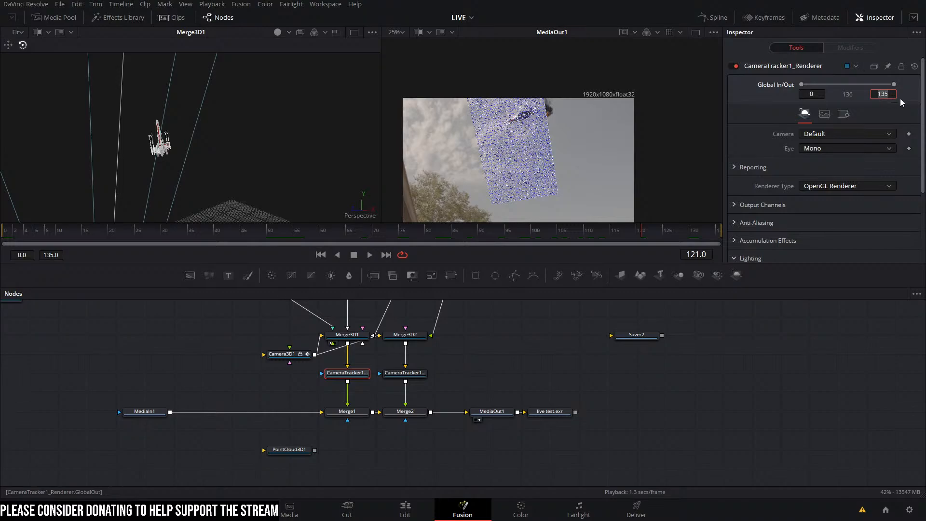
{"action": "key", "text": "BackSpace"}
{"action": "key", "text": "BackSpace"}
{"action": "key", "text": "BackSpace"}
{"action": "type", "text": "84"}
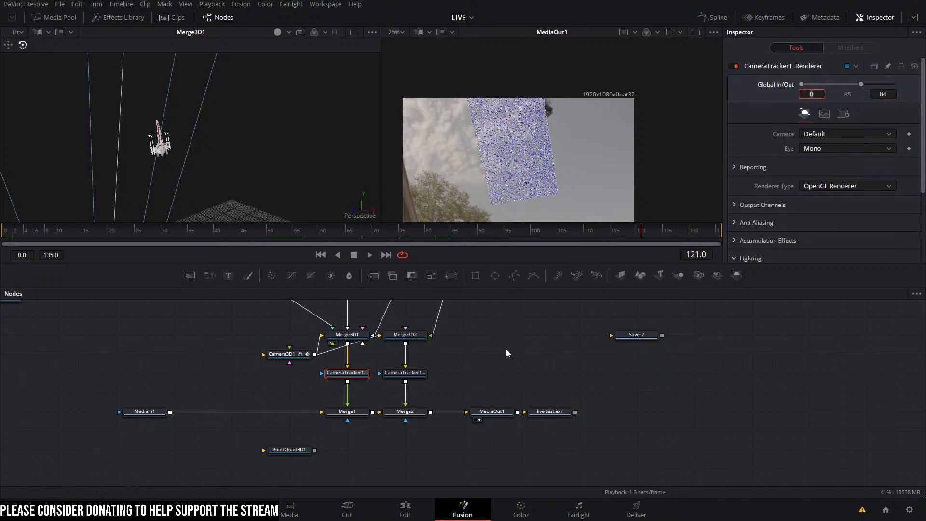
{"action": "key", "text": "Return"}
Step: Check the explosion at frame 89 and extend the X-wing renderer's Global Out to 89
{"action": "mouse_move", "coordinate": [473, 238]}
{"action": "left_mouse_down"}
{"action": "mouse_move", "coordinate": [436, 236]}
{"action": "mouse_move", "coordinate": [474, 230]}
{"action": "left_mouse_up"}
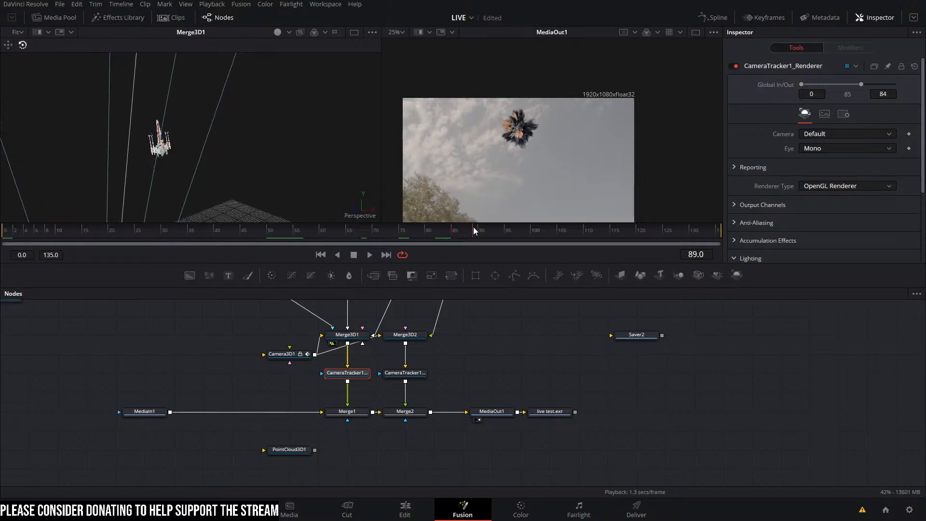
{"action": "left_click", "coordinate": [888, 94]}
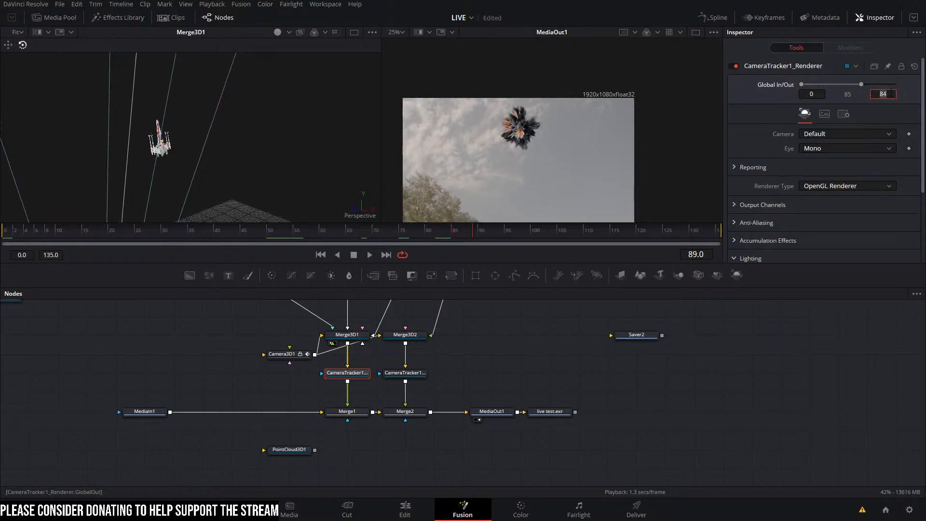
{"action": "key", "text": "BackSpace"}
{"action": "type", "text": "9"}
{"action": "key", "text": "Return"}
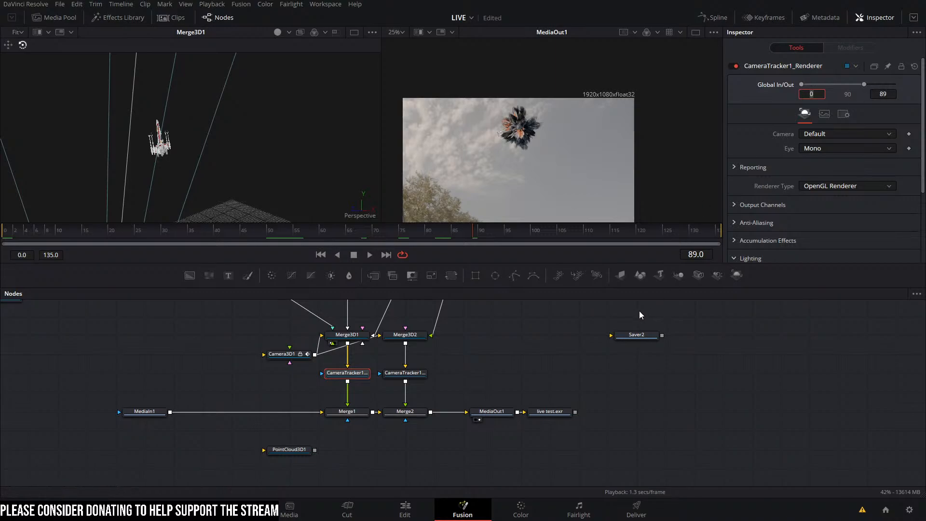
Step: Set the X-wing renderer's Global Out to 90 and scrub through the explosion up to frame 104
{"action": "left_click_drag", "start_coordinate": [475, 232], "coordinate": [493, 231]}
{"action": "left_click", "coordinate": [891, 91]}
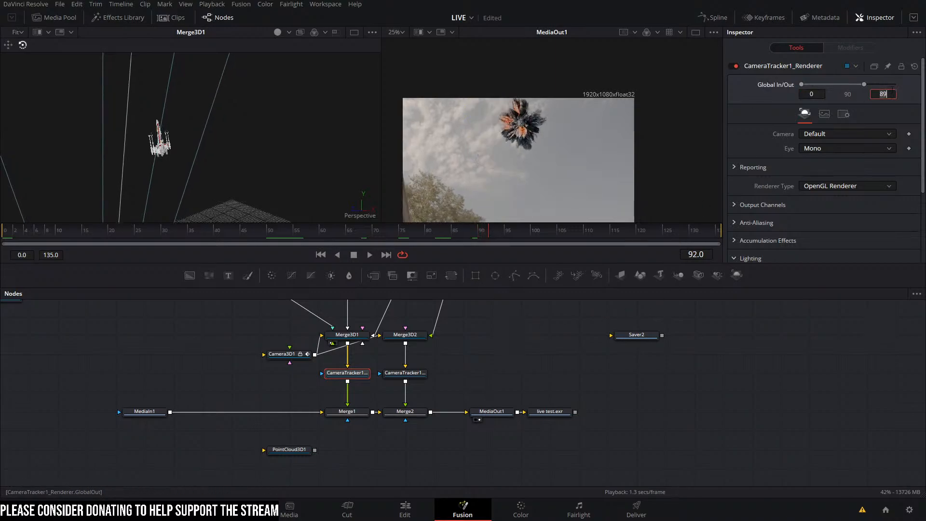
{"action": "key", "text": "BackSpace"}
{"action": "key", "text": "BackSpace"}
{"action": "type", "text": "90"}
{"action": "key", "text": "Return"}
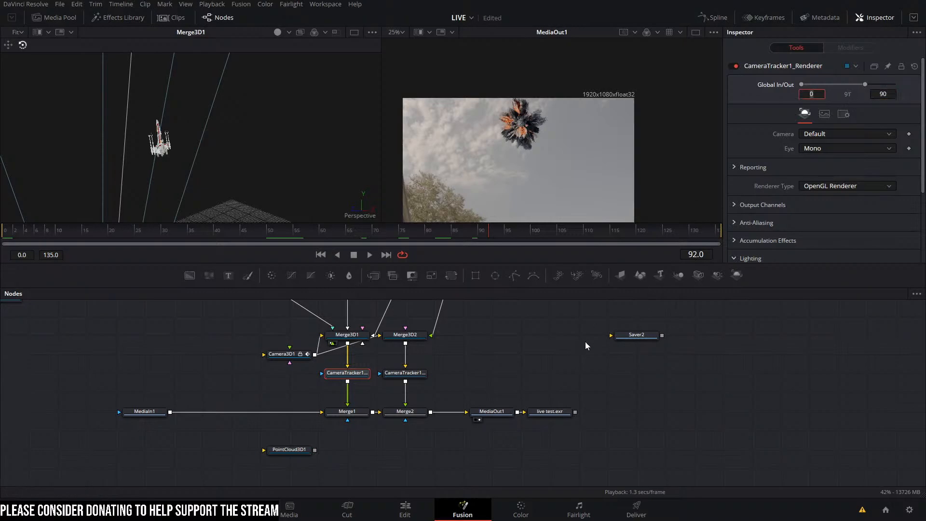
{"action": "left_click_drag", "start_coordinate": [490, 235], "coordinate": [554, 212]}
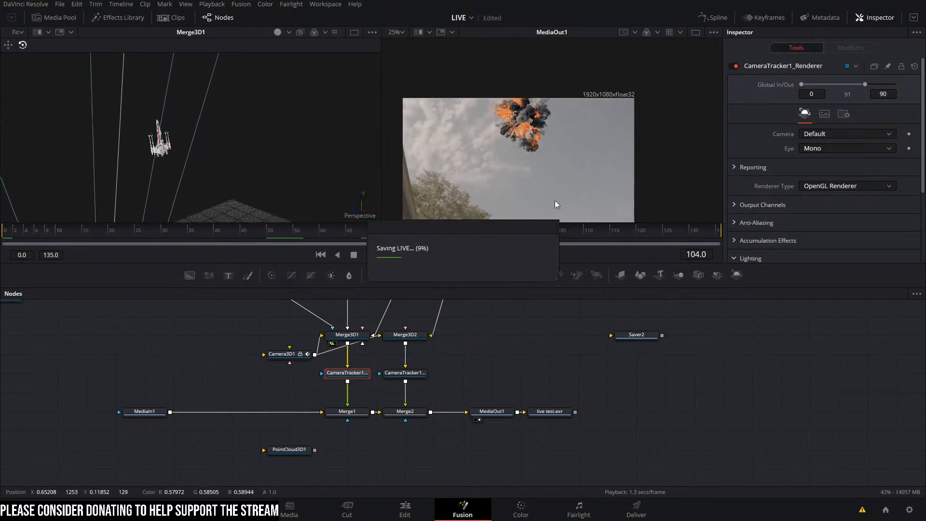
Step: Delete the unconnected Saver2 node from the composition
{"action": "left_click", "coordinate": [655, 363]}
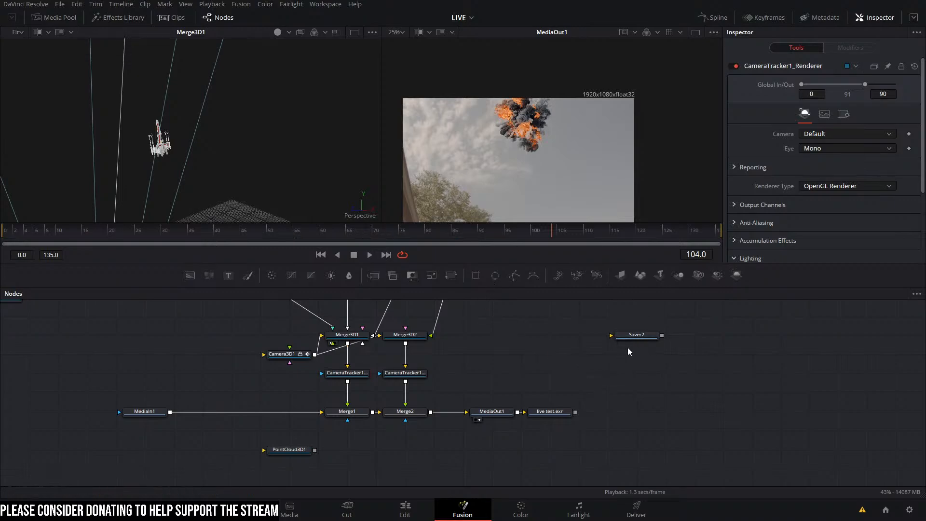
{"action": "left_click", "coordinate": [643, 334]}
{"action": "key", "text": "Delete"}
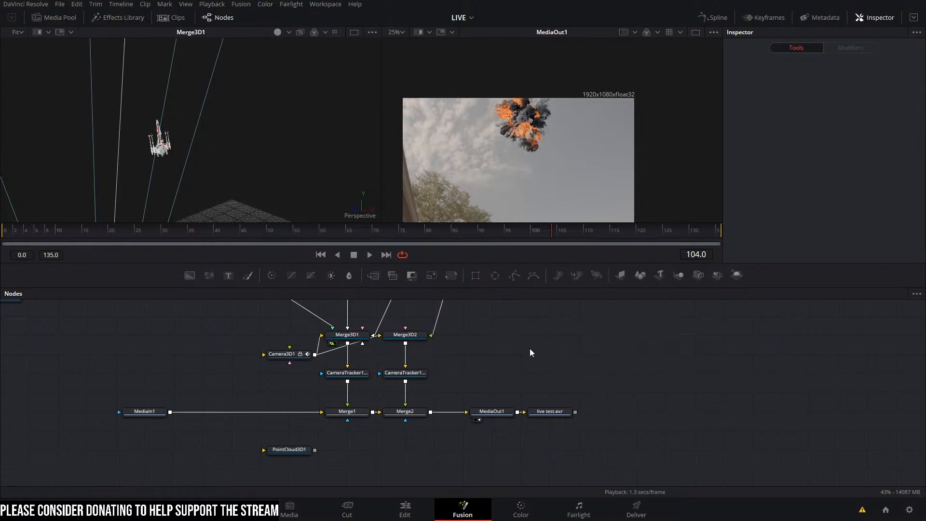
Step: Render all savers so the live test.exr saver writes its sequence from frame 0, and cancel the render partway
{"action": "left_click", "coordinate": [558, 415]}
{"action": "left_click", "coordinate": [245, 5]}
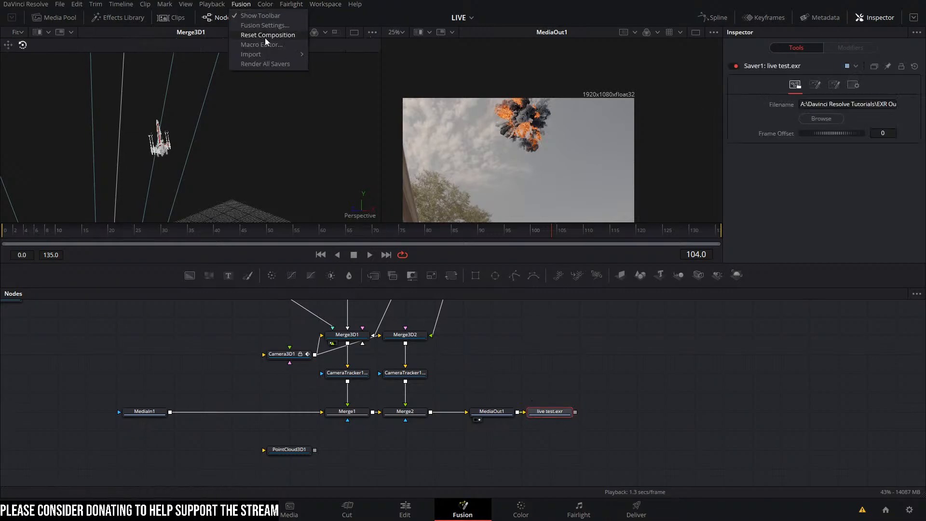
{"action": "left_click", "coordinate": [266, 64]}
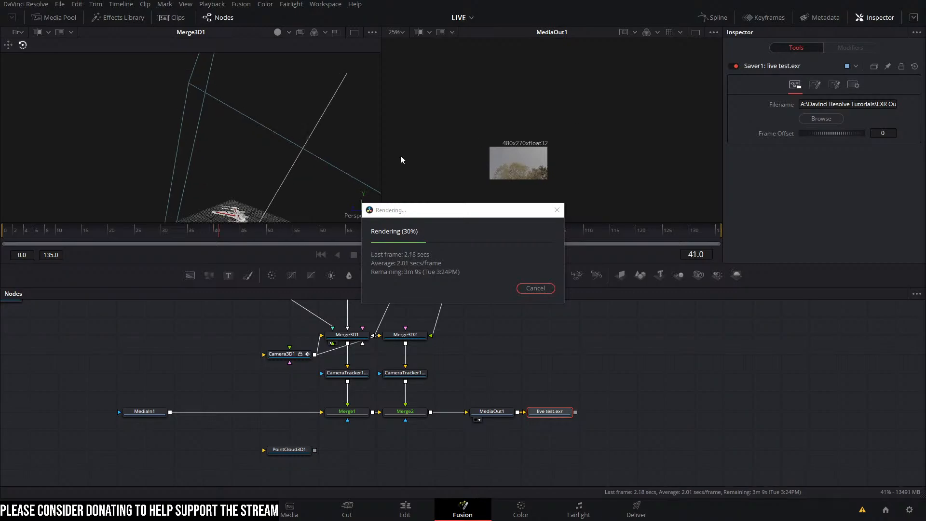
{"action": "left_click", "coordinate": [423, 206]}
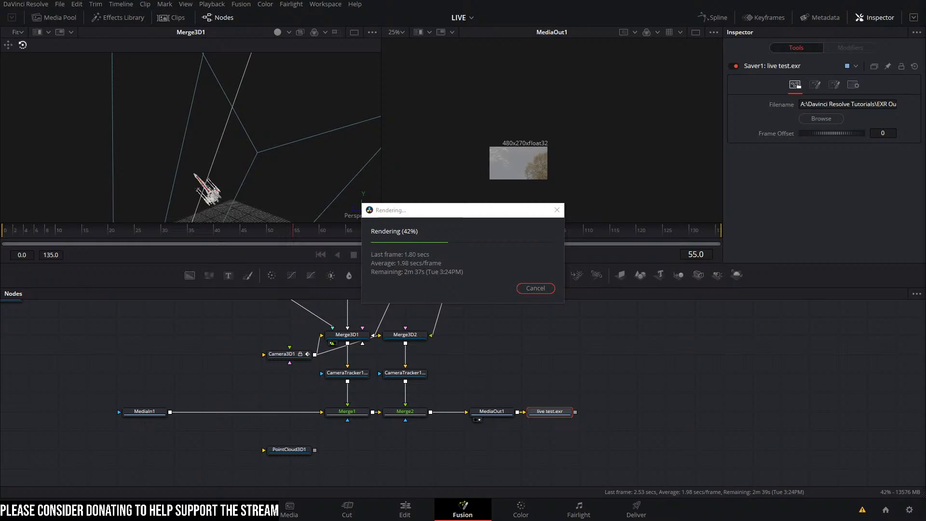
{"action": "left_click", "coordinate": [461, 216]}
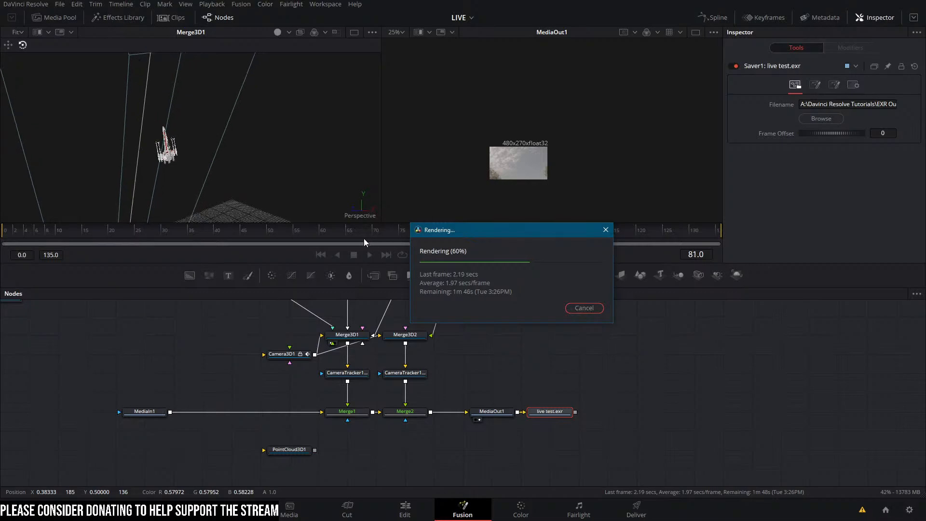
{"action": "left_click", "coordinate": [585, 308]}
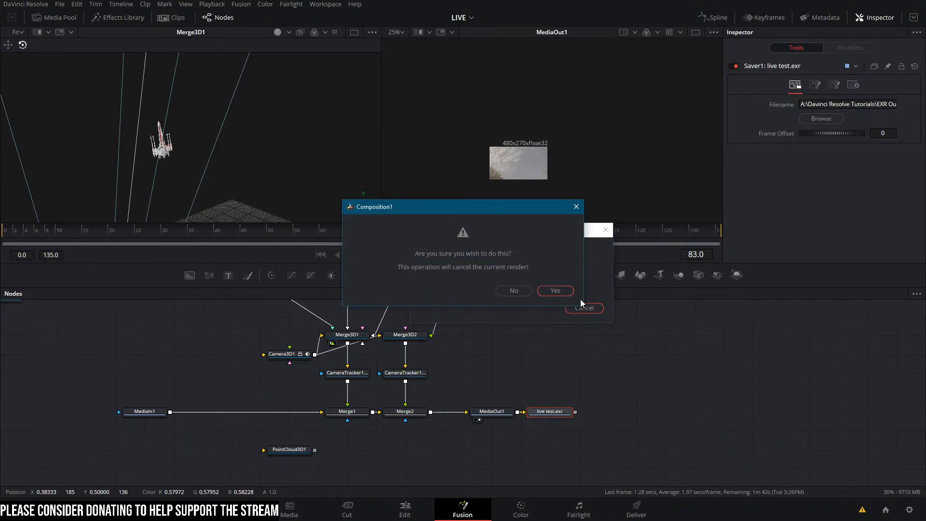
{"action": "left_click", "coordinate": [562, 291]}
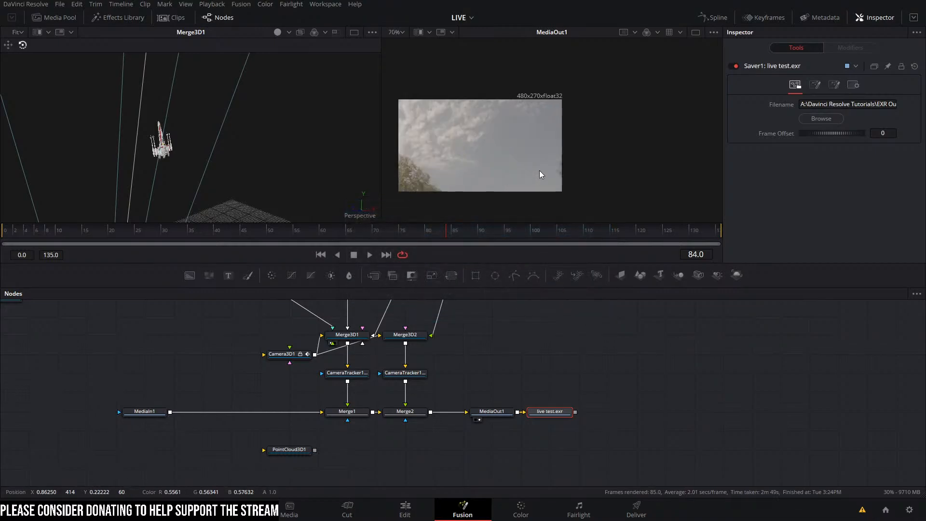
Step: Scrub through the X-wing's flight to frame 70 and set the render range start to 70
{"action": "scroll", "coordinate": [539, 175], "scroll_direction": "up", "scroll_amount": 1}
{"action": "left_click_drag", "start_coordinate": [221, 234], "coordinate": [207, 231]}
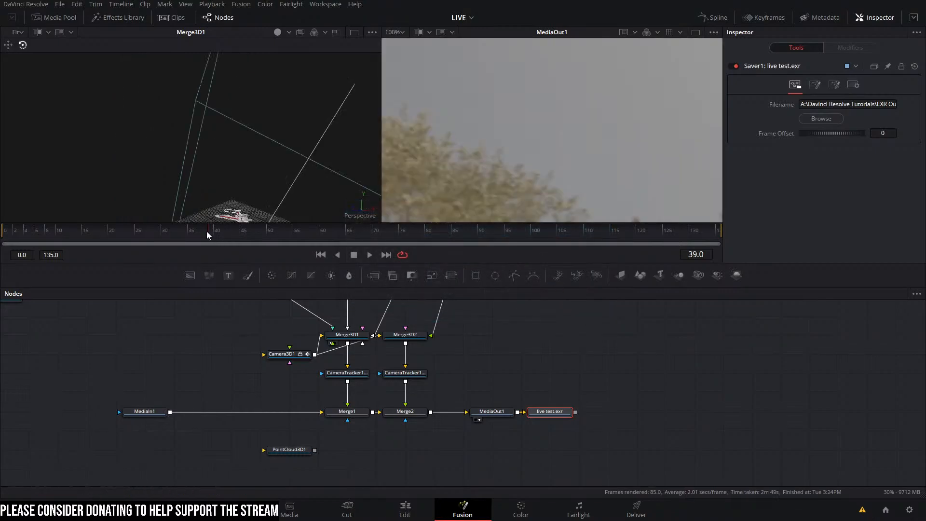
{"action": "scroll", "coordinate": [598, 134], "scroll_direction": "down", "scroll_amount": 3}
{"action": "left_click", "coordinate": [455, 232]}
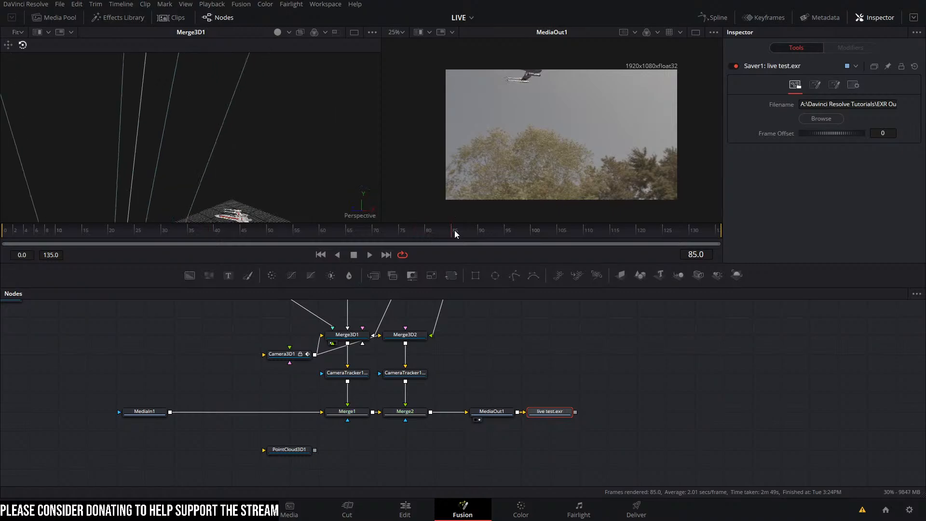
{"action": "left_click_drag", "start_coordinate": [454, 234], "coordinate": [357, 206]}
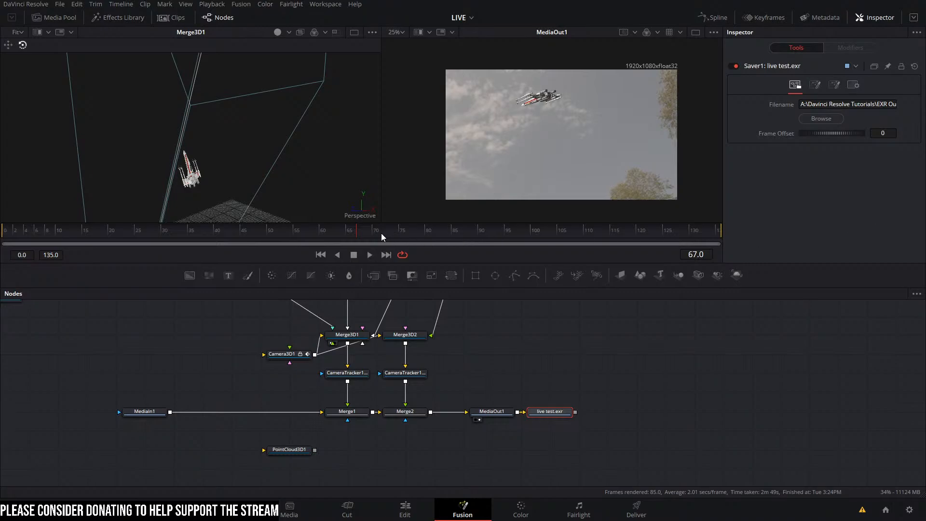
{"action": "mouse_move", "coordinate": [381, 234]}
{"action": "left_mouse_down"}
{"action": "mouse_move", "coordinate": [456, 234]}
{"action": "mouse_move", "coordinate": [374, 236]}
{"action": "left_mouse_up"}
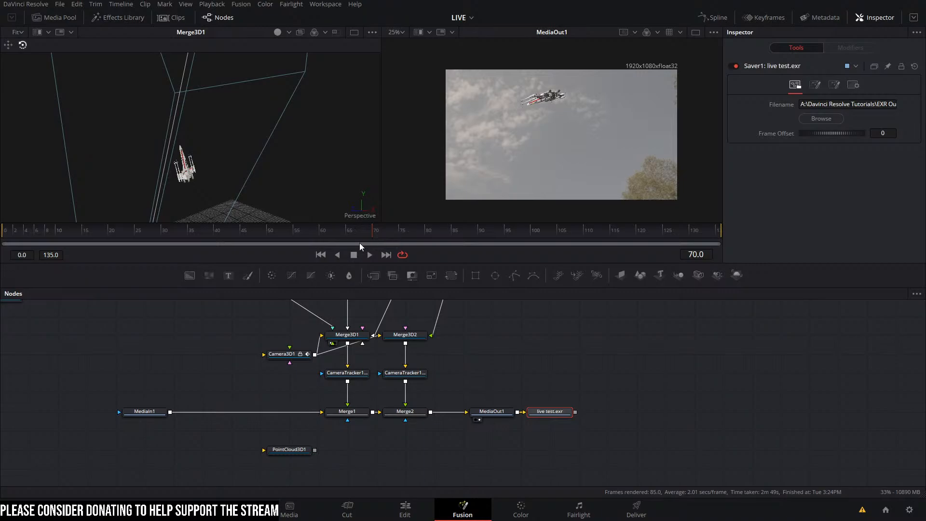
{"action": "left_click", "coordinate": [29, 254]}
{"action": "type", "text": "70"}
{"action": "key", "text": "Return"}
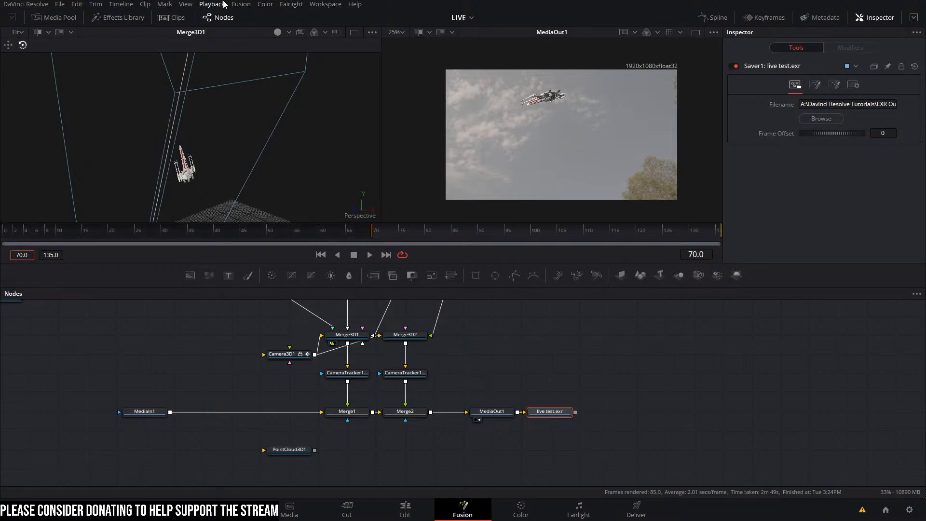
Step: Render all savers from frame 70 onward and move the progress window clear of the viewer
{"action": "left_click", "coordinate": [240, 4]}
{"action": "left_click", "coordinate": [270, 66]}
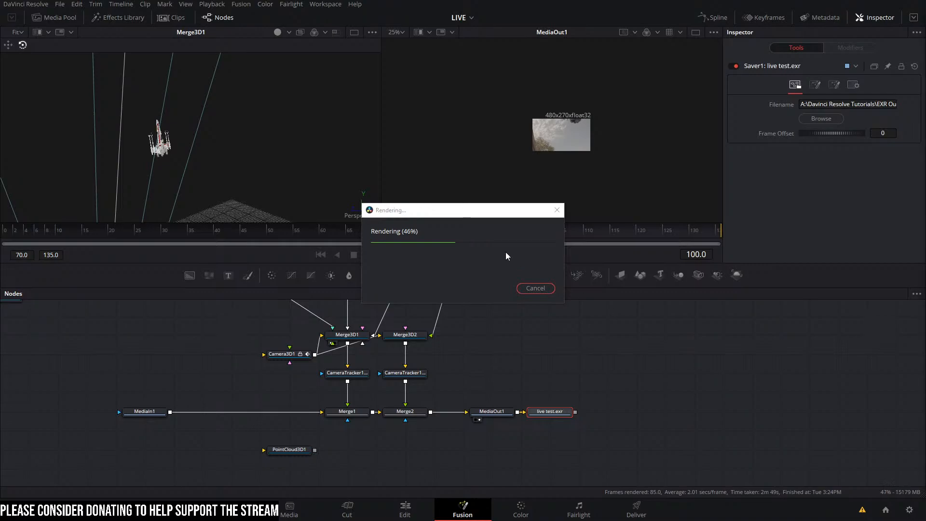
{"action": "left_click", "coordinate": [481, 221]}
{"action": "left_click_drag", "start_coordinate": [482, 212], "coordinate": [390, 304]}
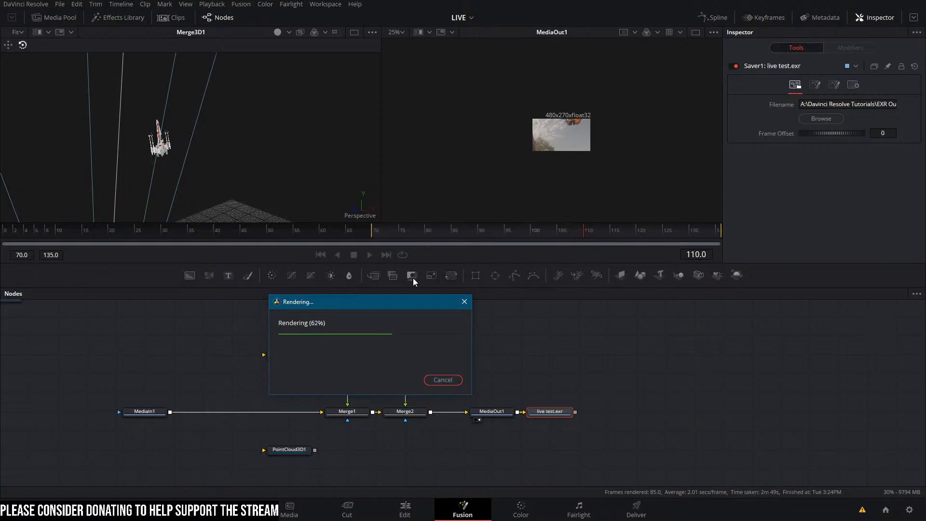
{"action": "left_click_drag", "start_coordinate": [419, 300], "coordinate": [515, 295]}
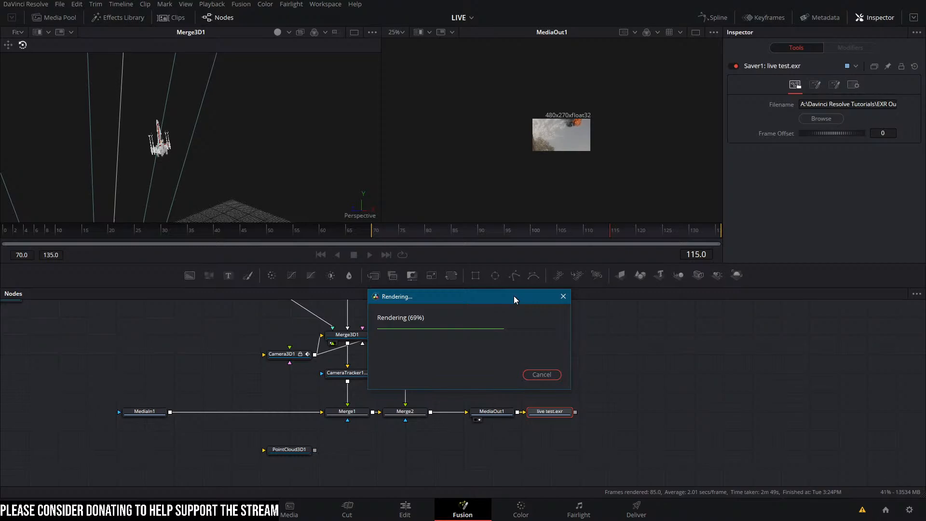
Step: Close the render progress window and stop the running render at frame 125
{"action": "left_click", "coordinate": [542, 375]}
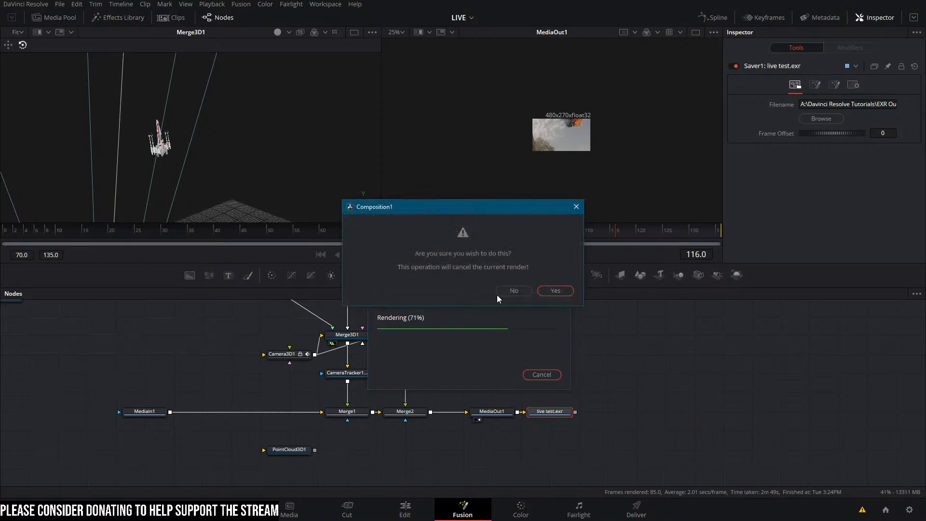
{"action": "left_click", "coordinate": [511, 291]}
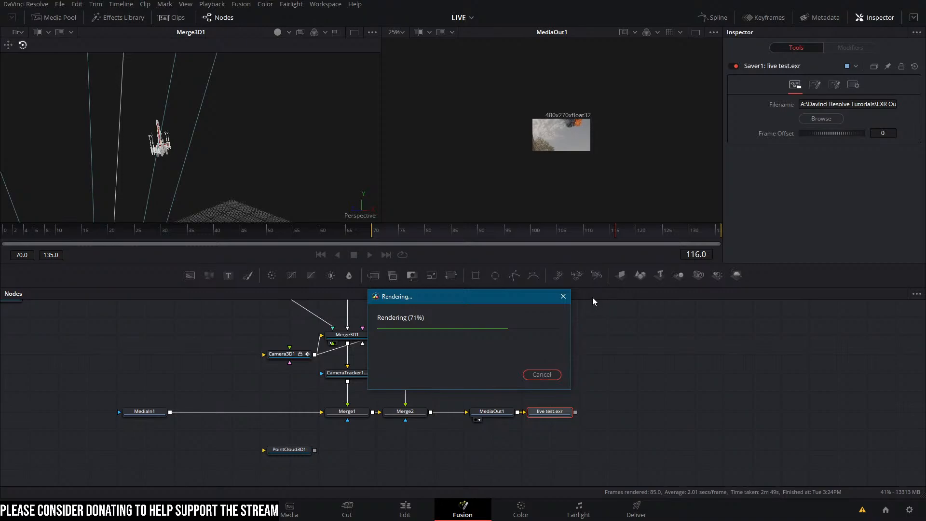
{"action": "left_click", "coordinate": [563, 296]}
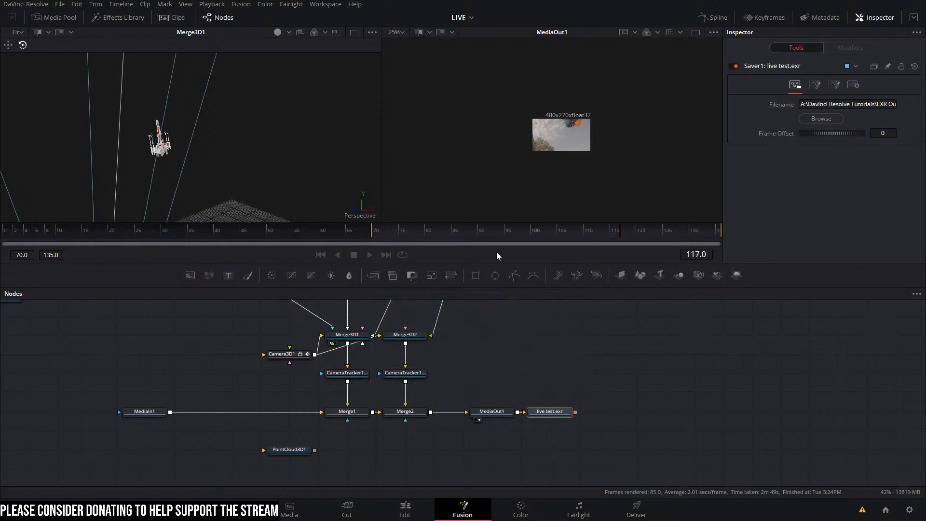
{"action": "left_click", "coordinate": [235, 232]}
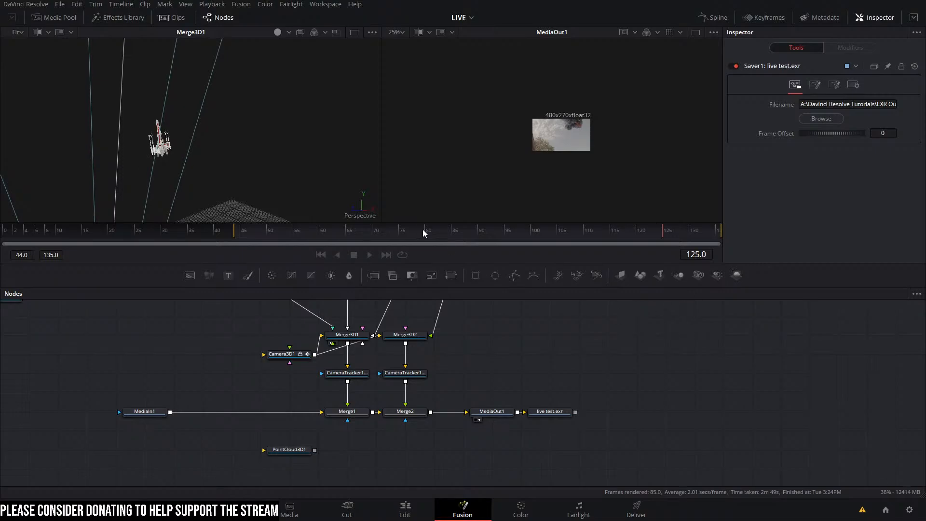
{"action": "left_click", "coordinate": [476, 275]}
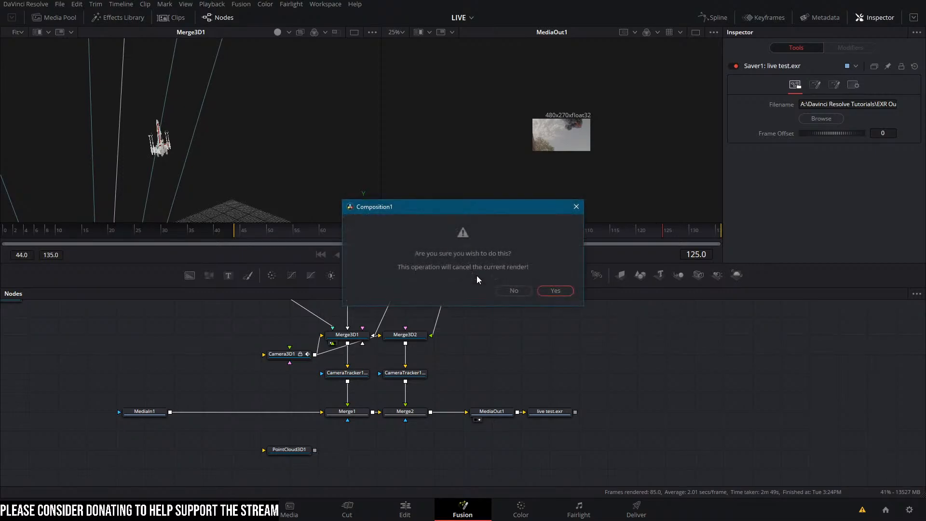
{"action": "left_click", "coordinate": [555, 290]}
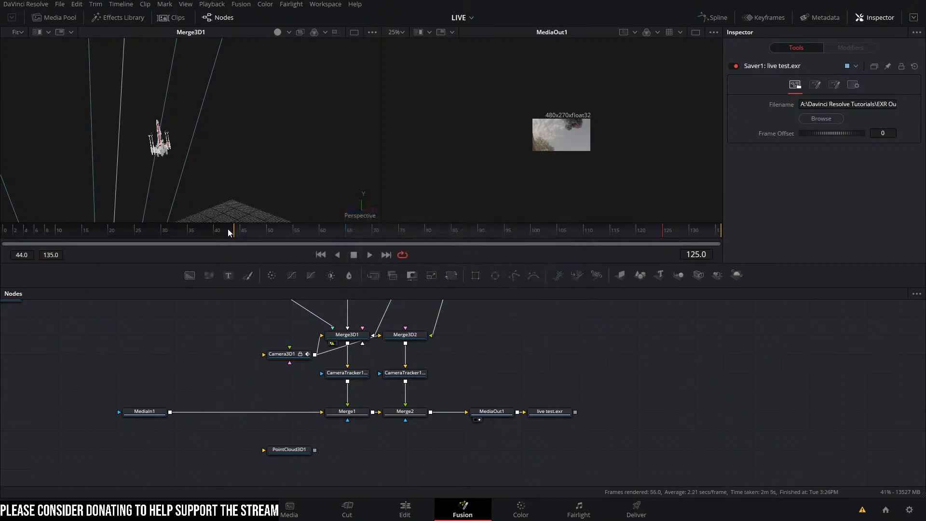
Step: Switch to the Edit page and remove the image sequence beginning with frame_[001 from the Media Pool
{"action": "left_click", "coordinate": [381, 509]}
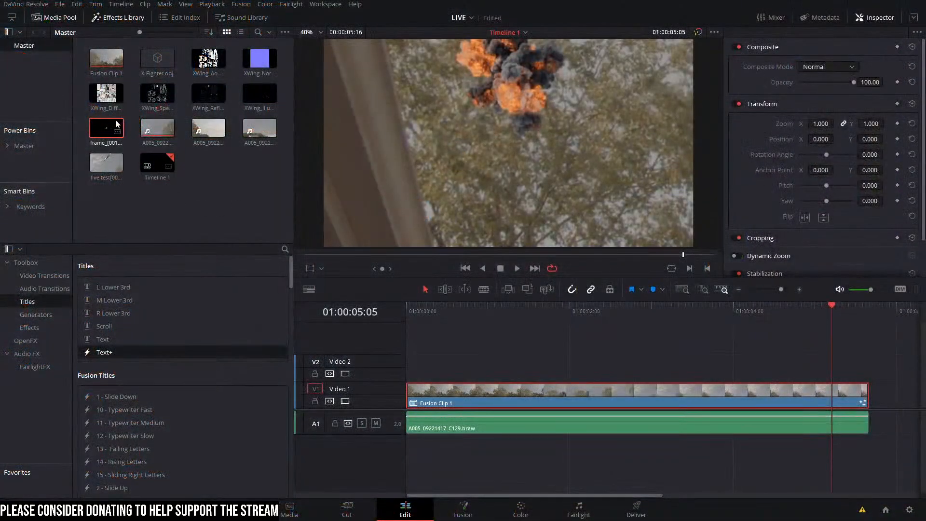
{"action": "right_click", "coordinate": [107, 127]}
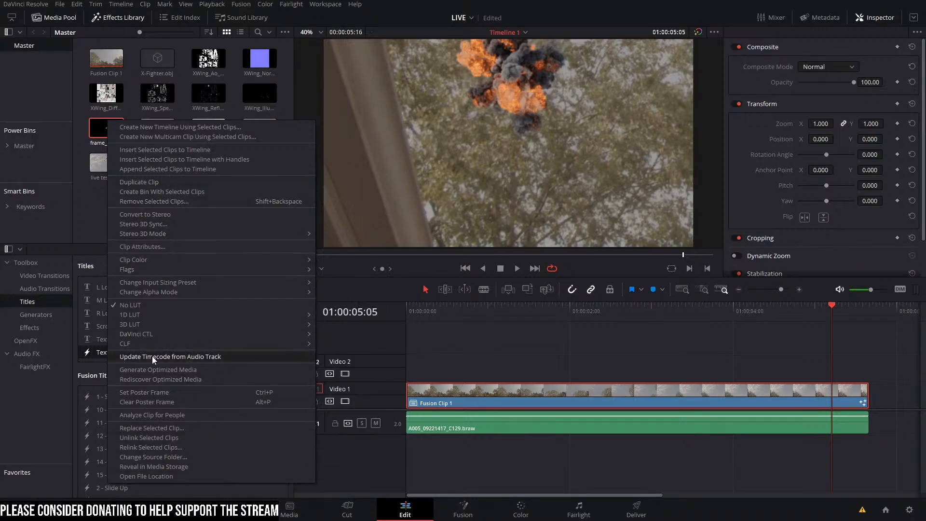
{"action": "left_click", "coordinate": [158, 200]}
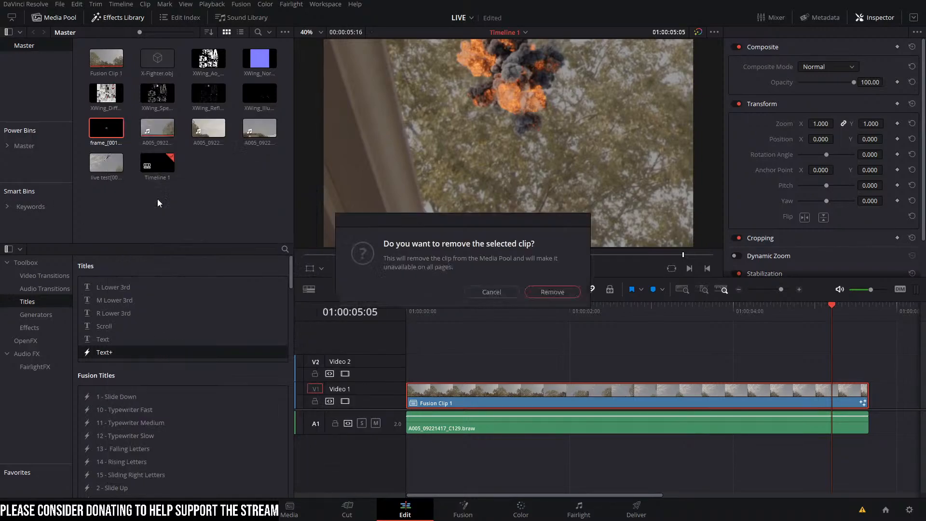
{"action": "left_click", "coordinate": [555, 291]}
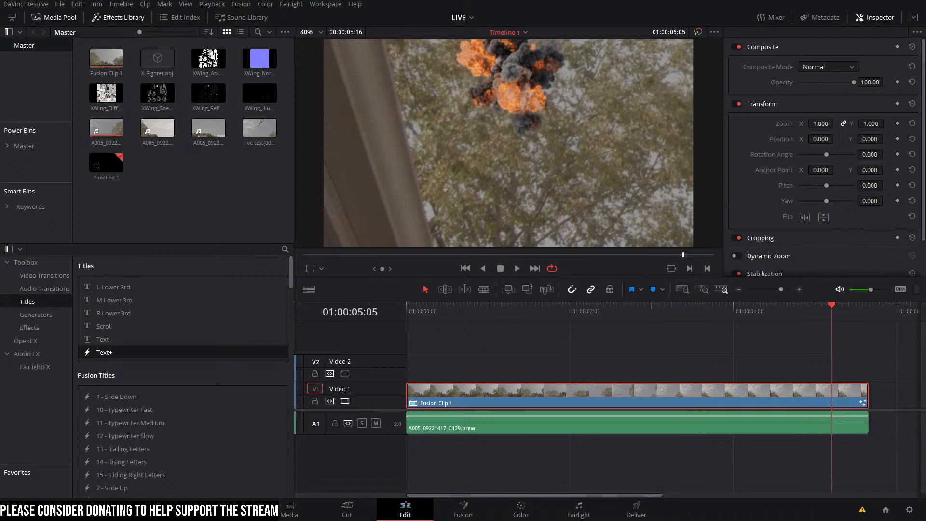
Step: Place the rendered live test[0000-0125].exr sequence at the start of Video 2 and disable the Video 1 track
{"action": "left_click_drag", "start_coordinate": [818, 294], "coordinate": [404, 375]}
{"action": "left_click", "coordinate": [345, 401]}
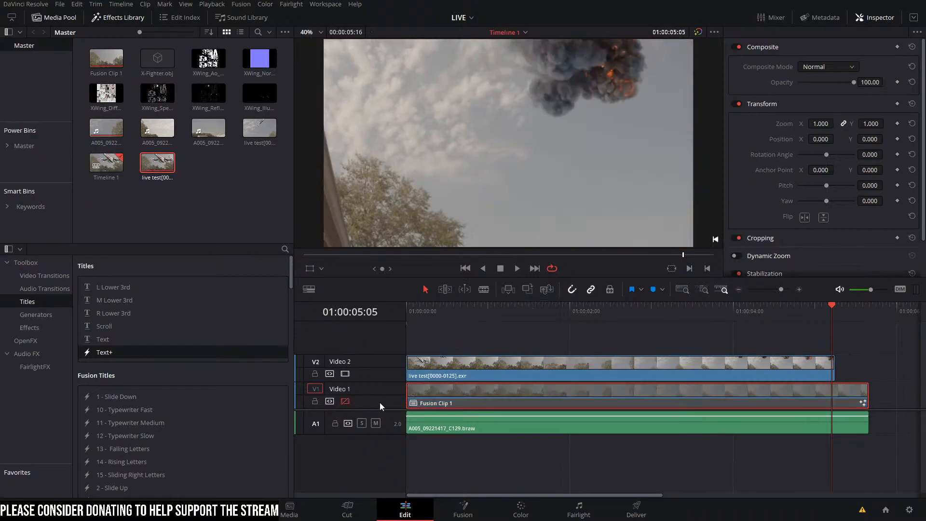
Step: Play the rendered EXR sequence from the start of the timeline and scrub back to its opening frames
{"action": "left_click_drag", "start_coordinate": [632, 307], "coordinate": [541, 321]}
{"action": "key", "text": "Home"}
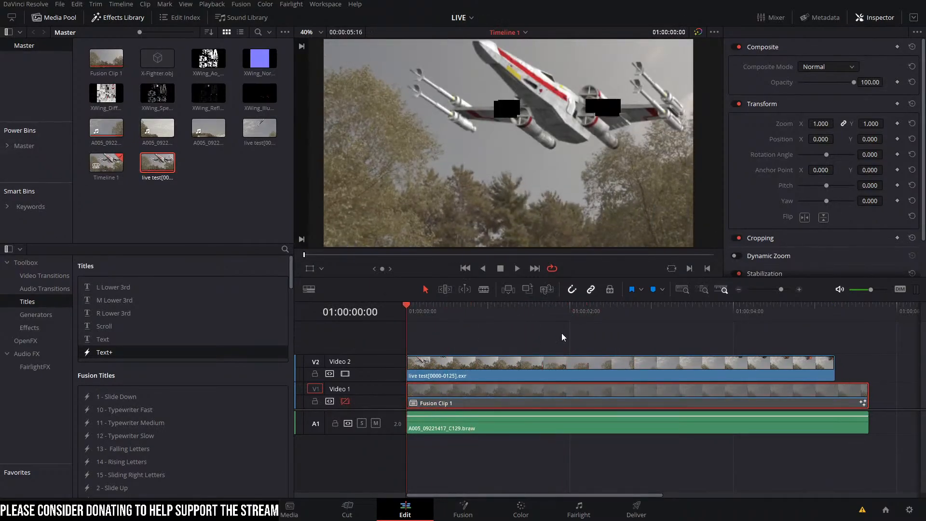
{"action": "left_click", "coordinate": [561, 329]}
{"action": "key", "text": "space"}
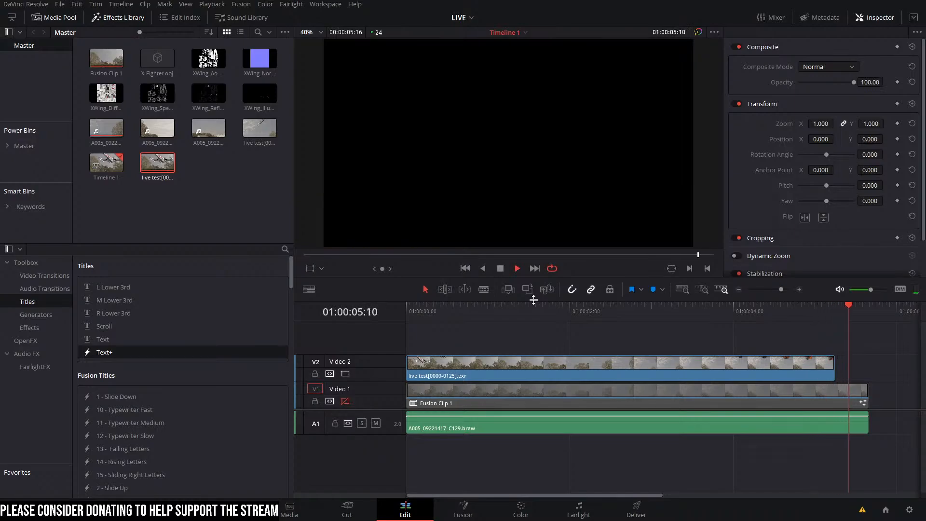
{"action": "key", "text": "space"}
{"action": "left_click_drag", "start_coordinate": [645, 305], "coordinate": [416, 359]}
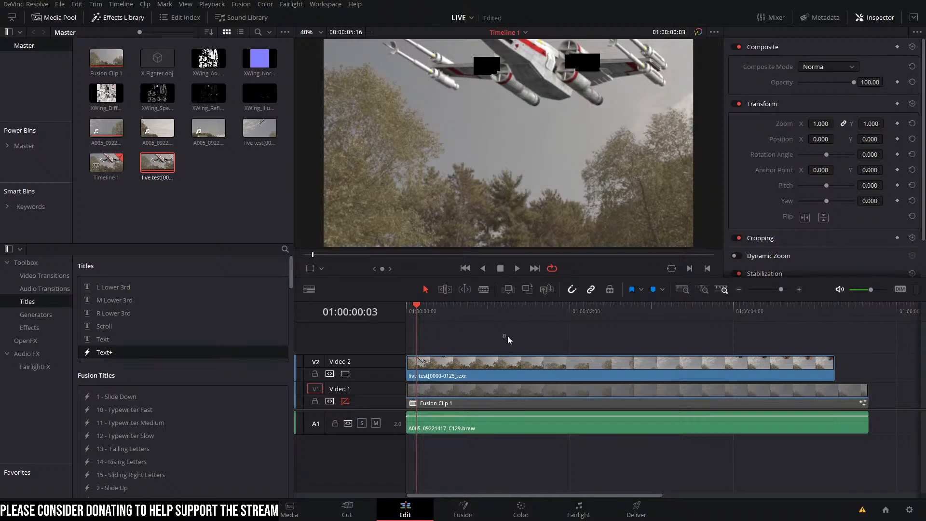
Step: Delete the live test[0000-0125].exr clip from Video 2 and re-enable the Video 1 track
{"action": "left_click_drag", "start_coordinate": [507, 336], "coordinate": [492, 358]}
{"action": "key", "text": "Delete"}
{"action": "left_click", "coordinate": [345, 401]}
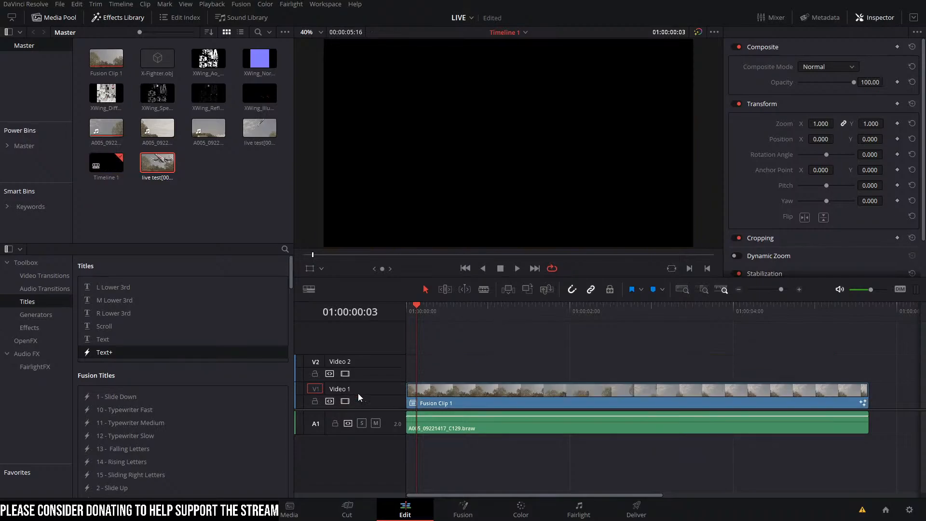
Step: Check Fusion Clip 1 at 01:00:00:12, switch to the Fusion page and turn Proxy Mode off
{"action": "left_click_drag", "start_coordinate": [426, 307], "coordinate": [450, 335]}
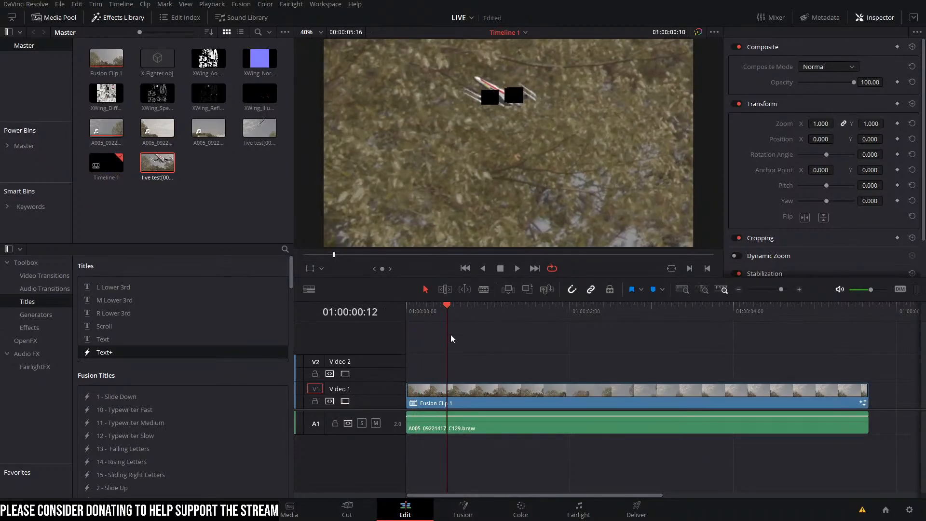
{"action": "left_click", "coordinate": [463, 509]}
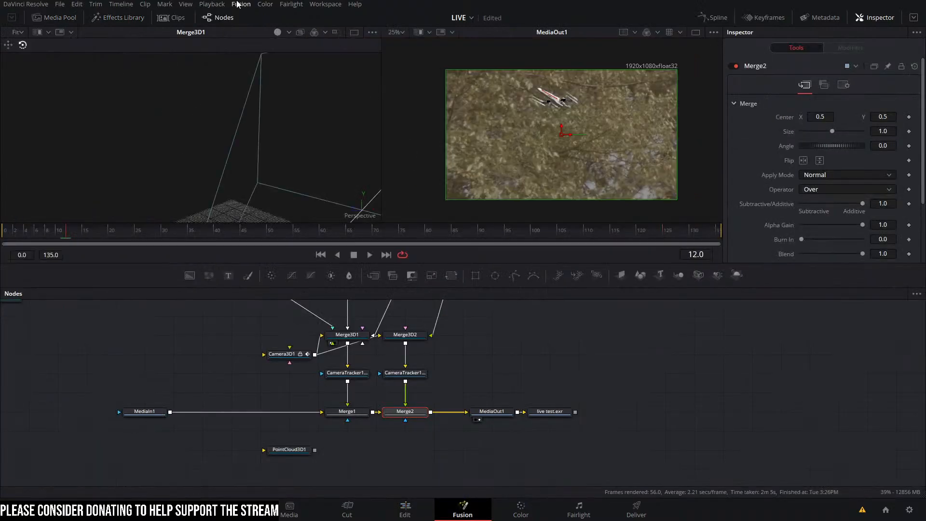
{"action": "left_click", "coordinate": [241, 4]}
{"action": "mouse_move", "coordinate": [211, 4]}
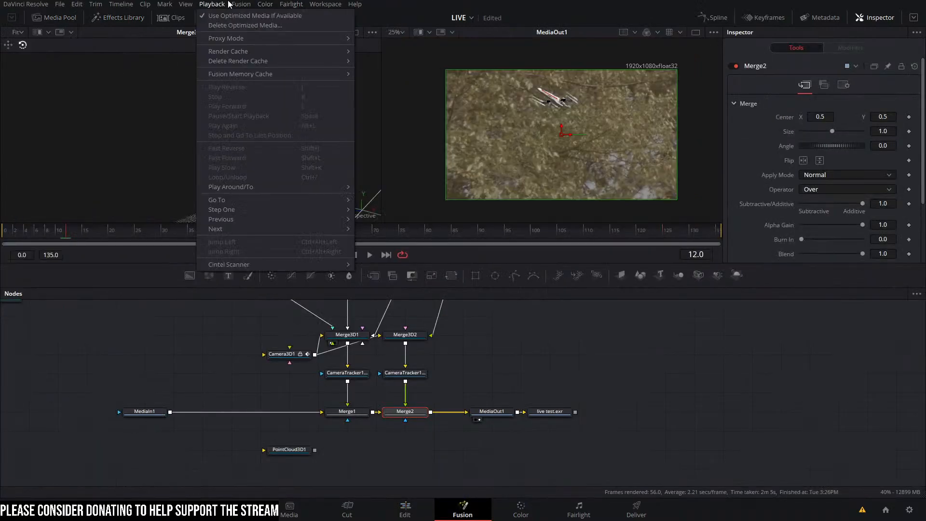
{"action": "mouse_move", "coordinate": [247, 39]}
{"action": "left_click", "coordinate": [386, 41]}
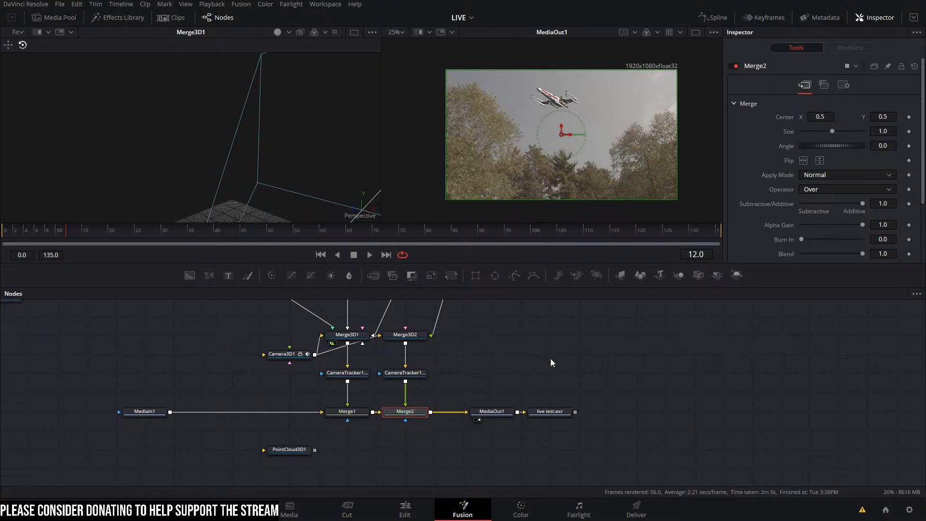
Step: Disconnect the Reflect1 material from the FBXMesh3D1 X-wing mesh, checking the composite at frame 18
{"action": "left_click", "coordinate": [574, 364]}
{"action": "left_click", "coordinate": [99, 228]}
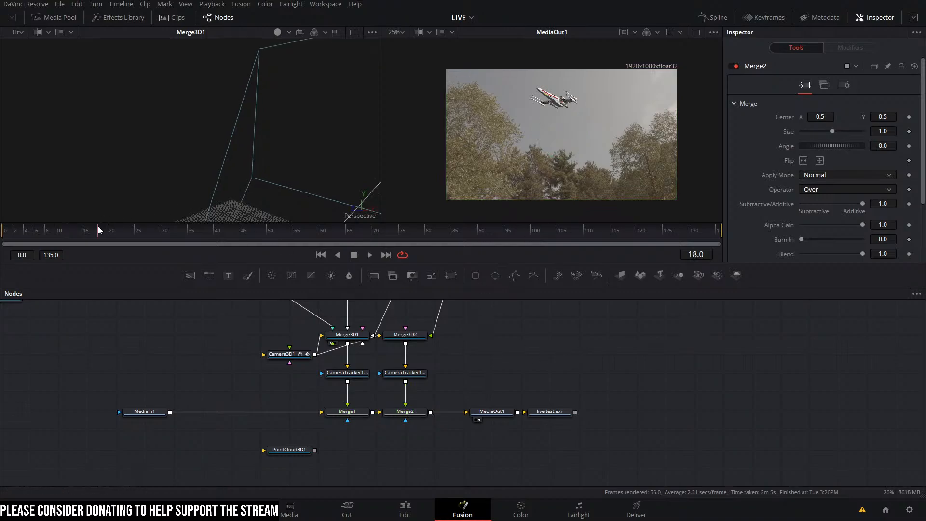
{"action": "left_click_drag", "start_coordinate": [165, 315], "coordinate": [328, 436]}
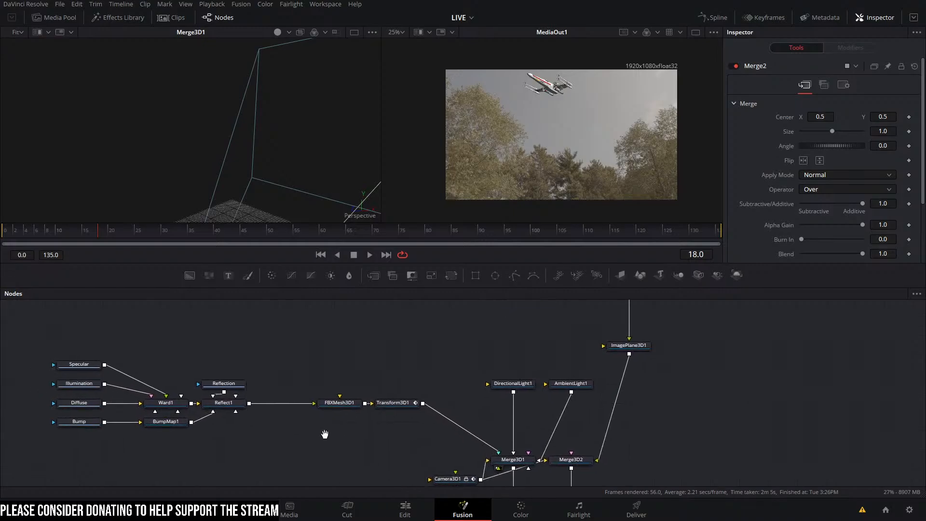
{"action": "left_click", "coordinate": [313, 405]}
{"action": "left_click_drag", "start_coordinate": [381, 449], "coordinate": [218, 390]}
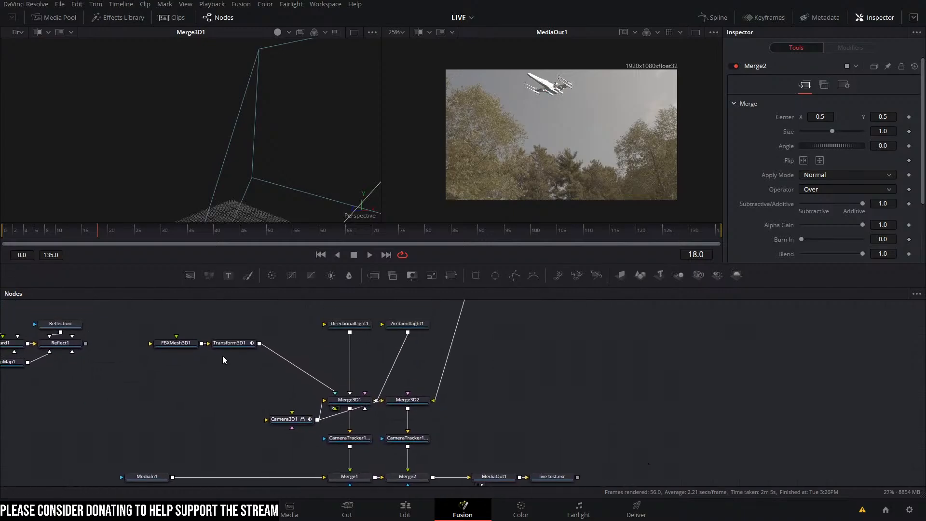
Step: Play the composition from its first frame to check the untextured X-wing, and stop near the explosion
{"action": "left_click_drag", "start_coordinate": [102, 237], "coordinate": [1, 257]}
{"action": "left_click", "coordinate": [369, 255]}
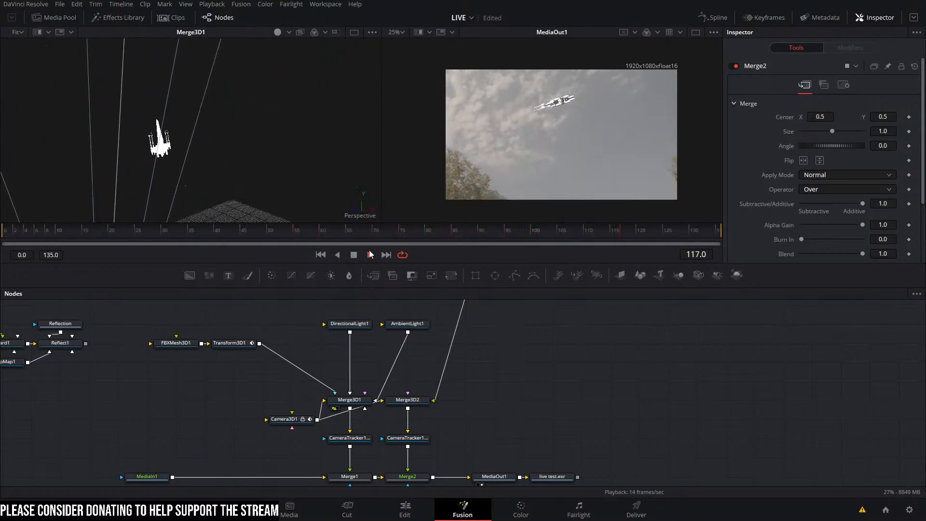
{"action": "left_click", "coordinate": [354, 254]}
Step: Delete the failing MediaIn2 explosion node and feed a fresh frame_[001-179].png source into ImagePlane3D1
{"action": "scroll", "coordinate": [484, 363], "scroll_direction": "up", "scroll_amount": 3}
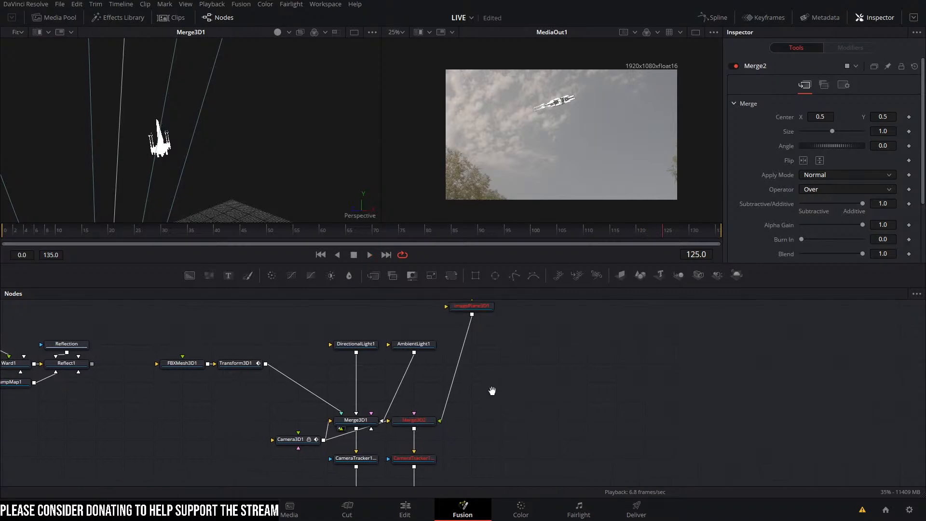
{"action": "scroll", "coordinate": [452, 362], "scroll_direction": "up", "scroll_amount": 3}
{"action": "left_click", "coordinate": [415, 369]}
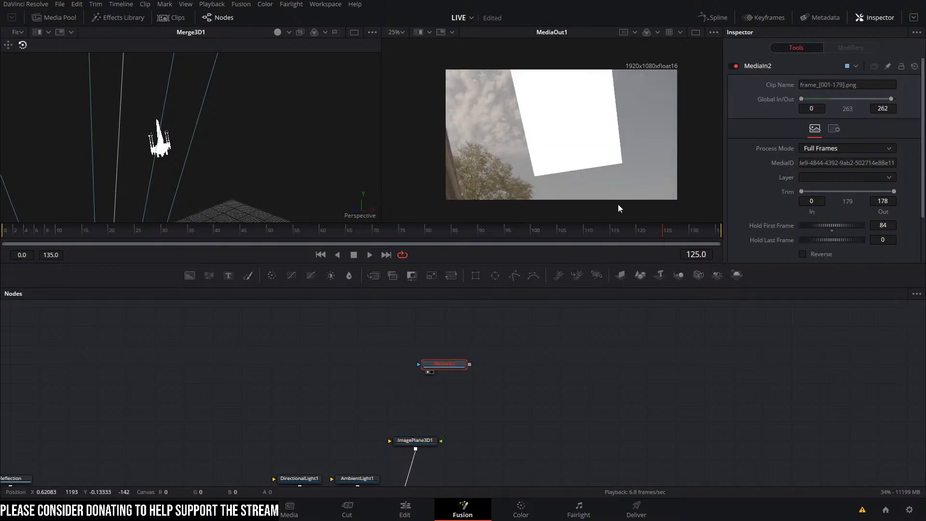
{"action": "left_click_drag", "start_coordinate": [642, 229], "coordinate": [578, 244]}
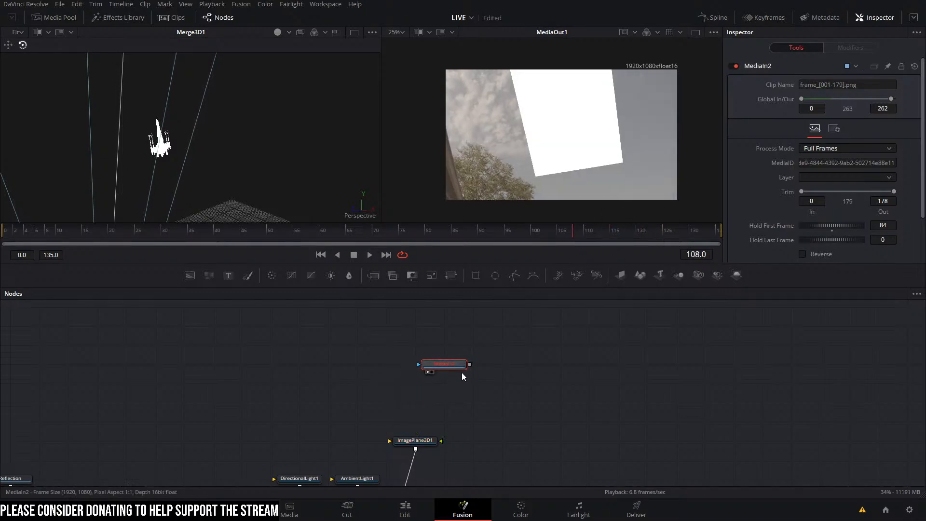
{"action": "key", "text": "Delete"}
{"action": "left_click", "coordinate": [102, 14]}
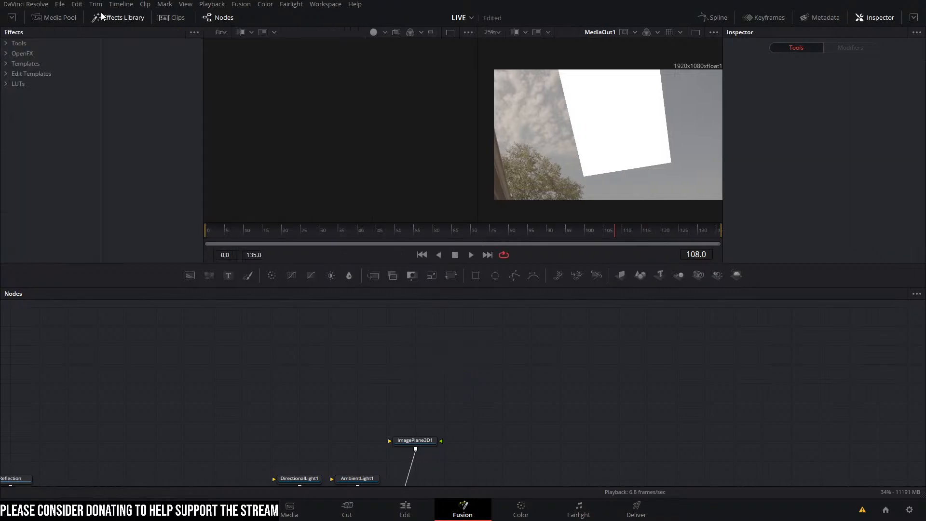
{"action": "left_click", "coordinate": [102, 17]}
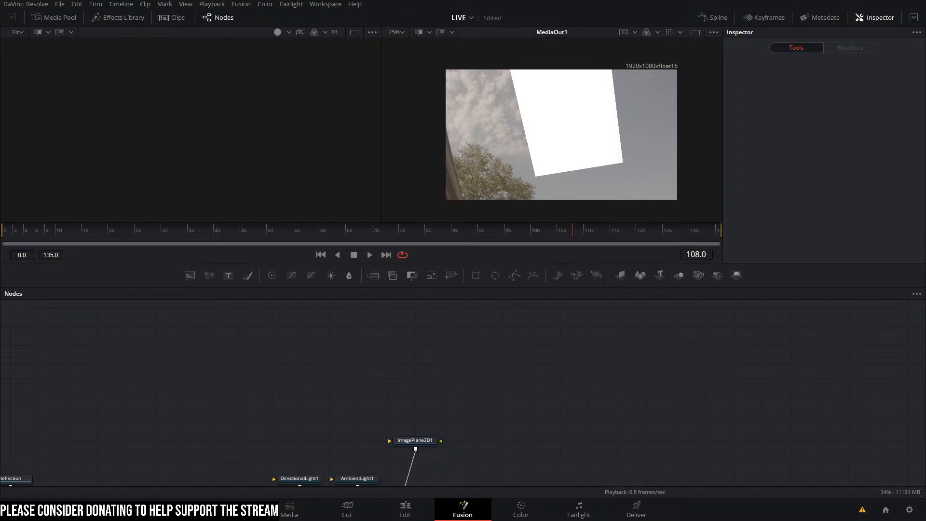
{"action": "left_click_drag", "start_coordinate": [796, 333], "coordinate": [416, 433]}
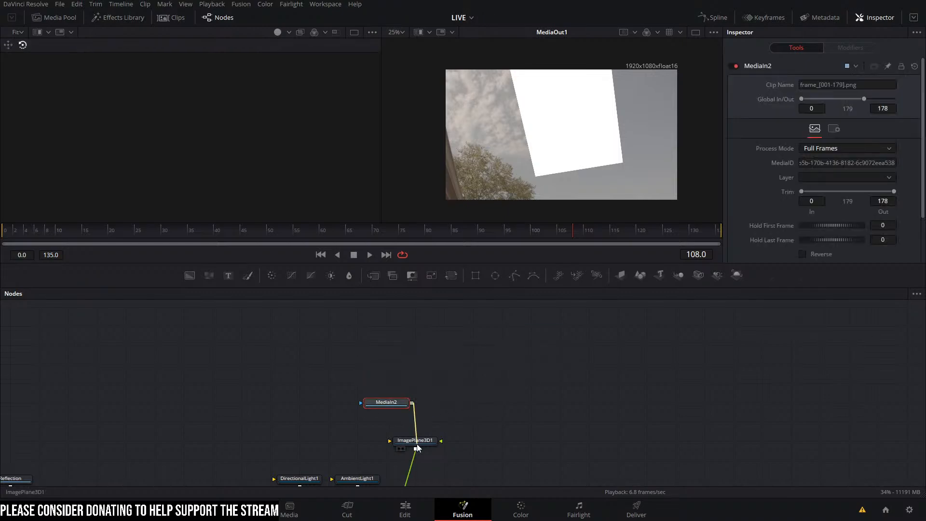
Step: Set Hold First Frame of the new MediaIn2 explosion source to 84
{"action": "left_click", "coordinate": [889, 220]}
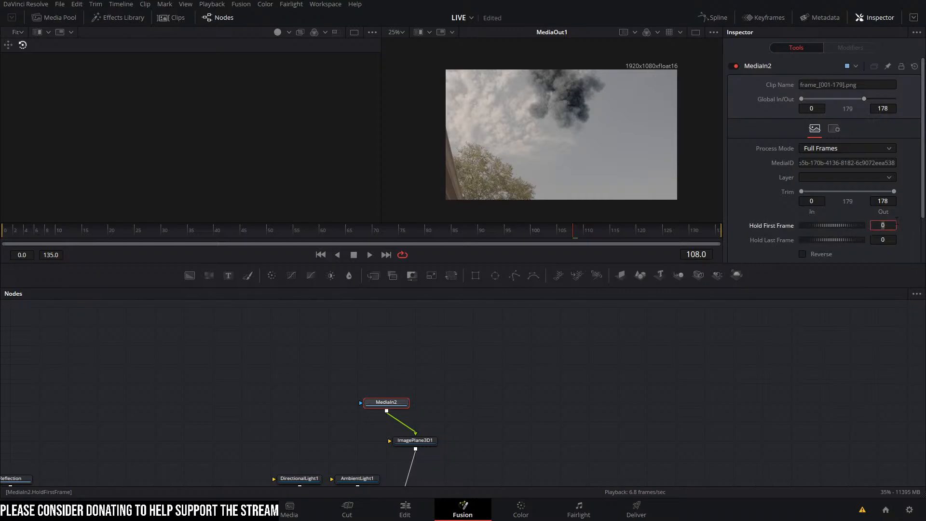
{"action": "type", "text": "84"}
{"action": "key", "text": "Return"}
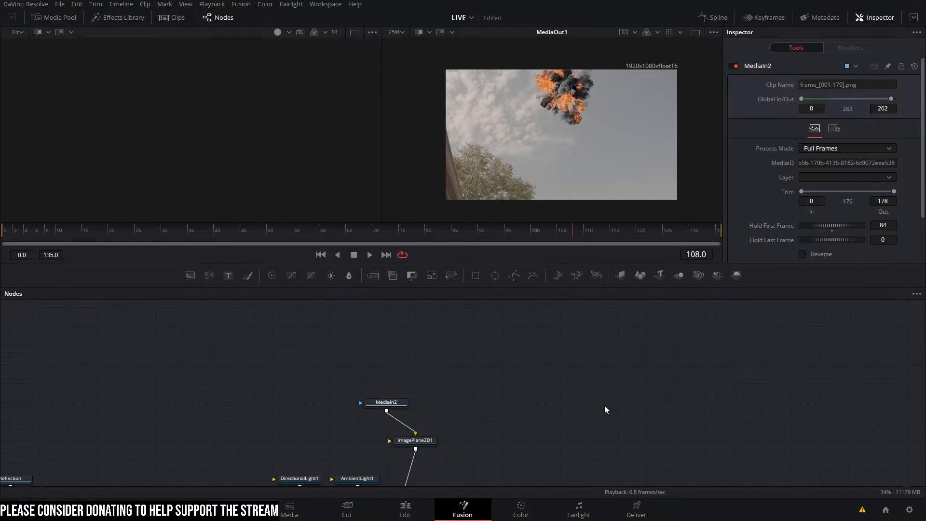
Step: Return to frame 0 and briefly play the opening frames of the composite with the replaced explosion source
{"action": "left_click", "coordinate": [589, 234]}
{"action": "left_click_drag", "start_coordinate": [542, 234], "coordinate": [2, 262]}
{"action": "key", "text": "space"}
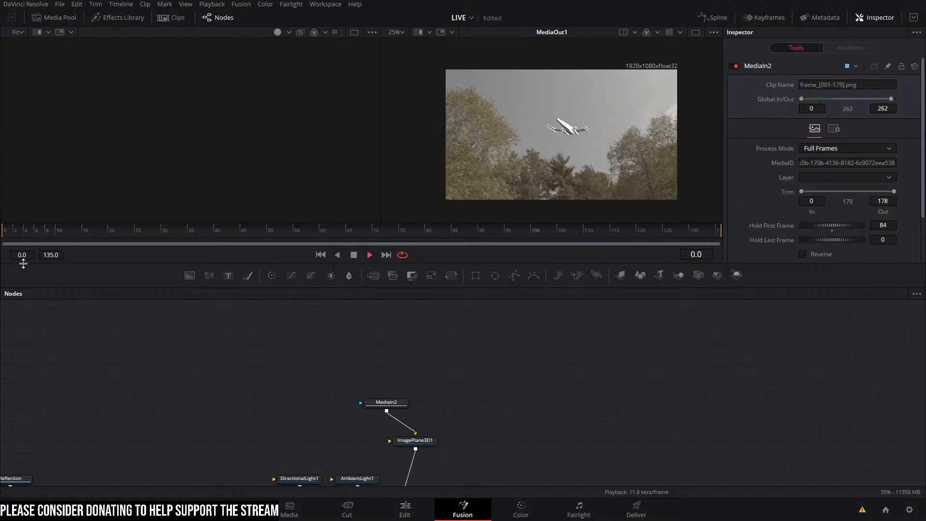
{"action": "key", "text": "space"}
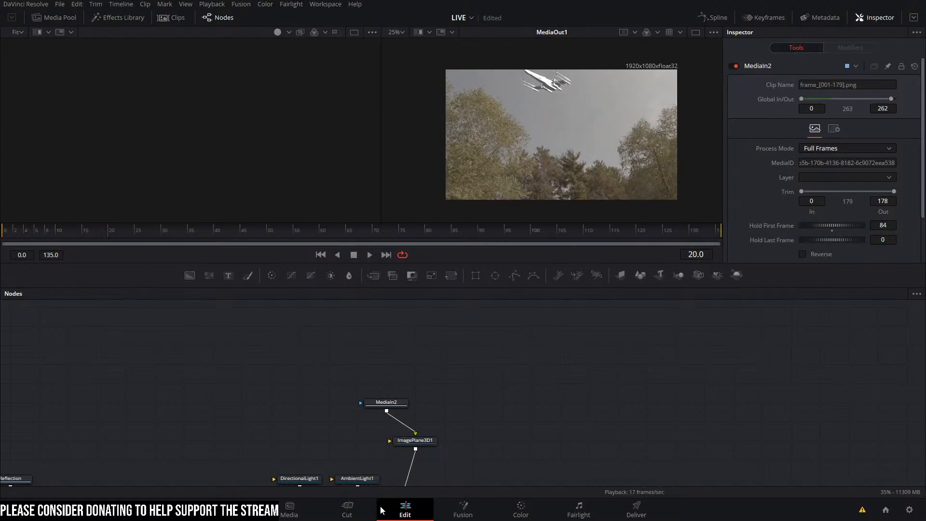
Step: Review Fusion Clip 1 on the Edit page by playing it repeatedly forward and backward from the timeline start
{"action": "left_click", "coordinate": [405, 510]}
{"action": "left_click_drag", "start_coordinate": [448, 314], "coordinate": [430, 288]}
{"action": "key", "text": "Home"}
{"action": "key", "text": "space"}
{"action": "key", "text": "l"}
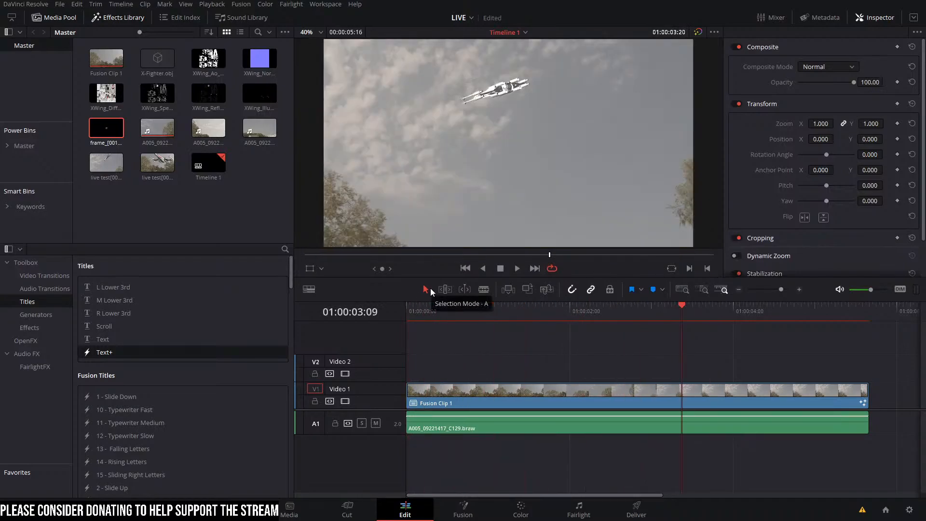
{"action": "key", "text": "j"}
{"action": "key", "text": "l"}
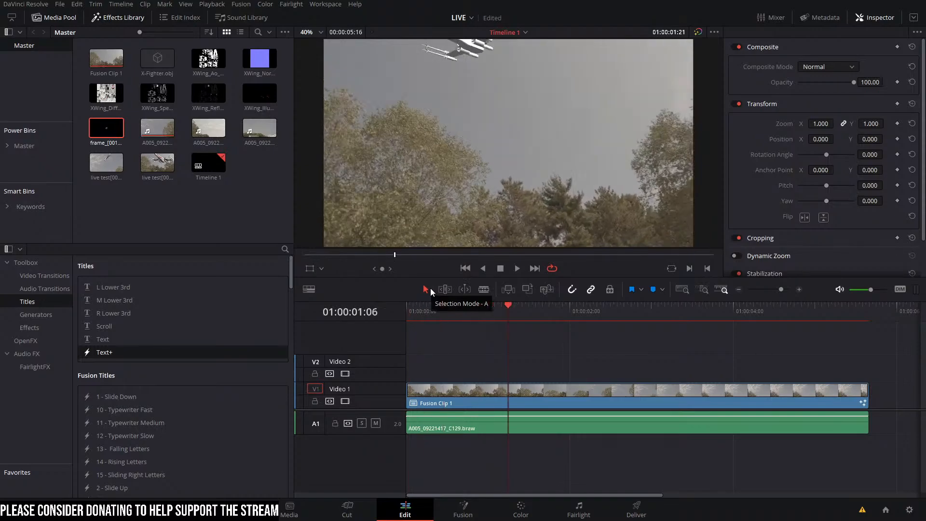
{"action": "key", "text": "j"}
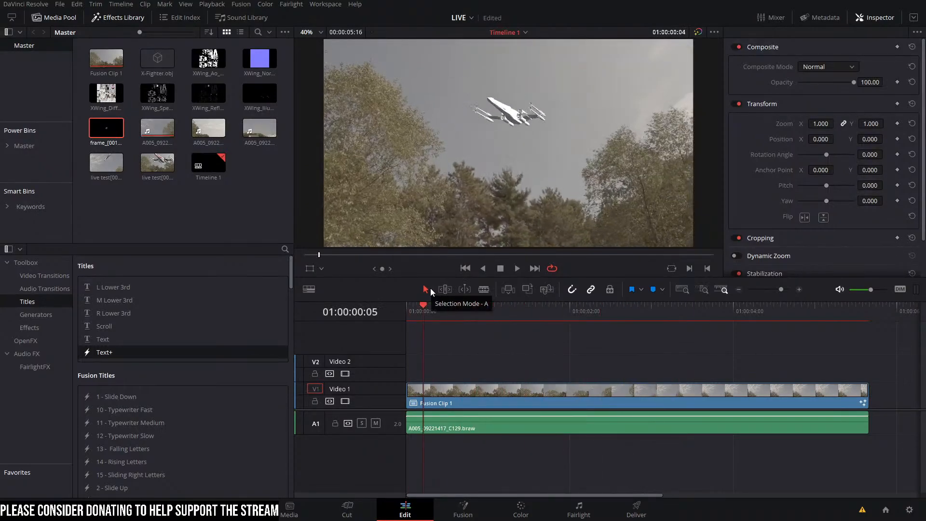
{"action": "key", "text": "l"}
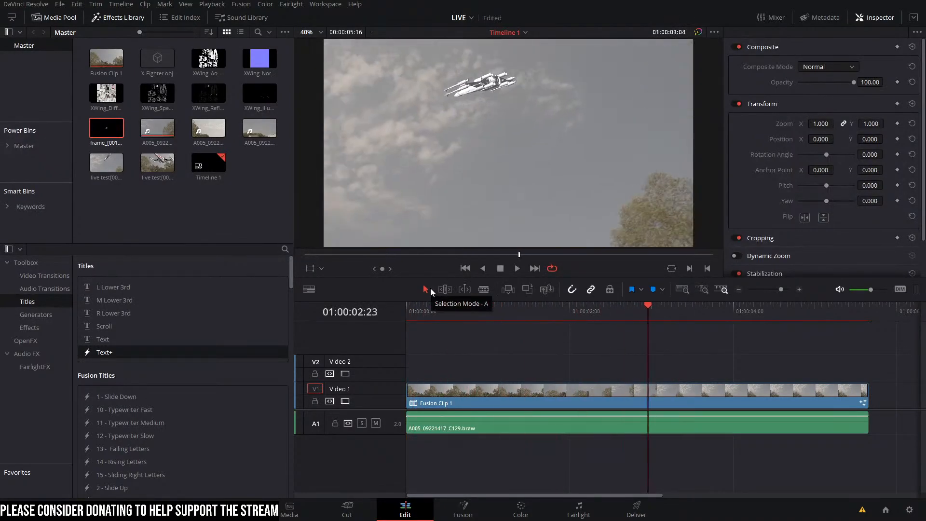
{"action": "key", "text": "j"}
{"action": "key", "text": "l"}
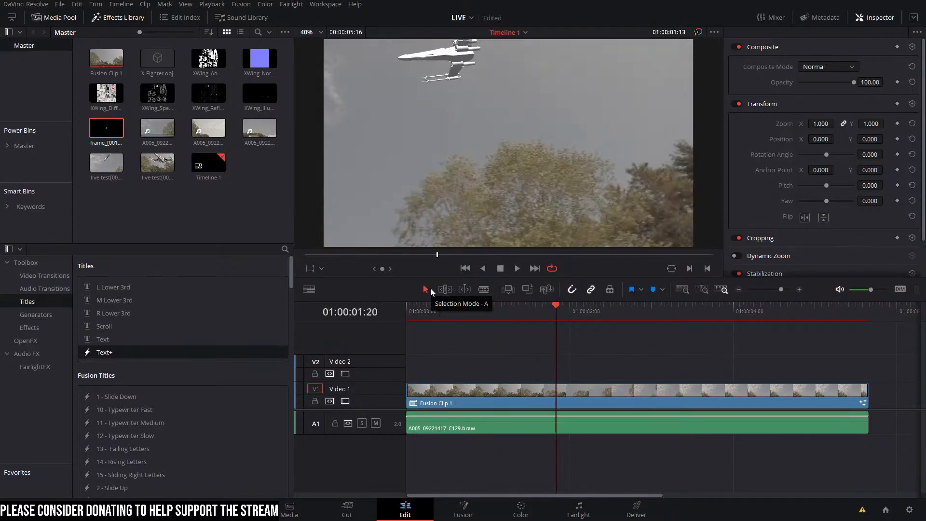
{"action": "key", "text": "j"}
{"action": "key", "text": "l"}
{"action": "key", "text": "j"}
{"action": "key", "text": "l"}
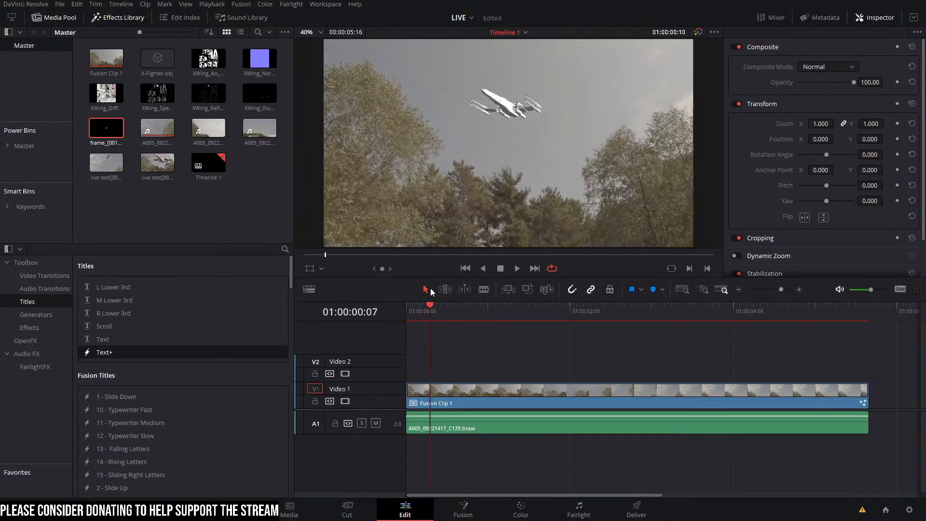
{"action": "key", "text": "j"}
{"action": "key", "text": "l"}
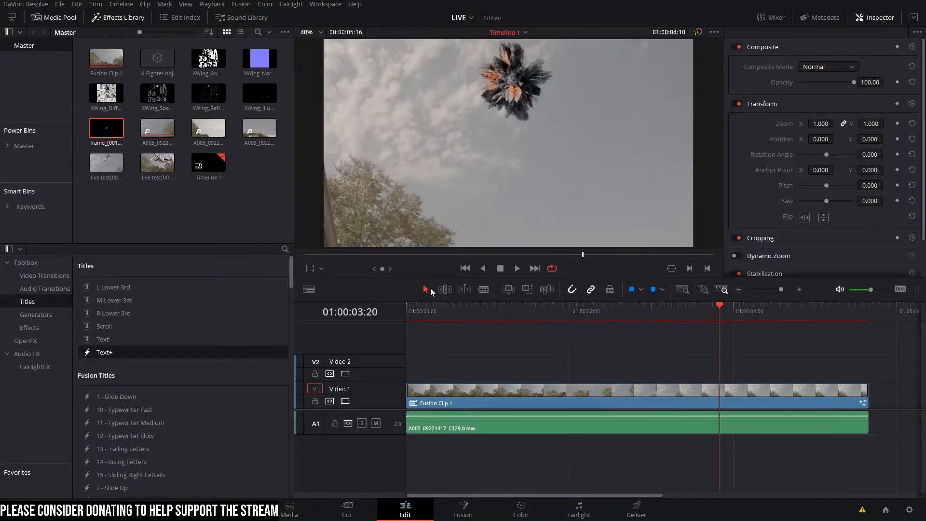
{"action": "key", "text": "j"}
{"action": "key", "text": "l"}
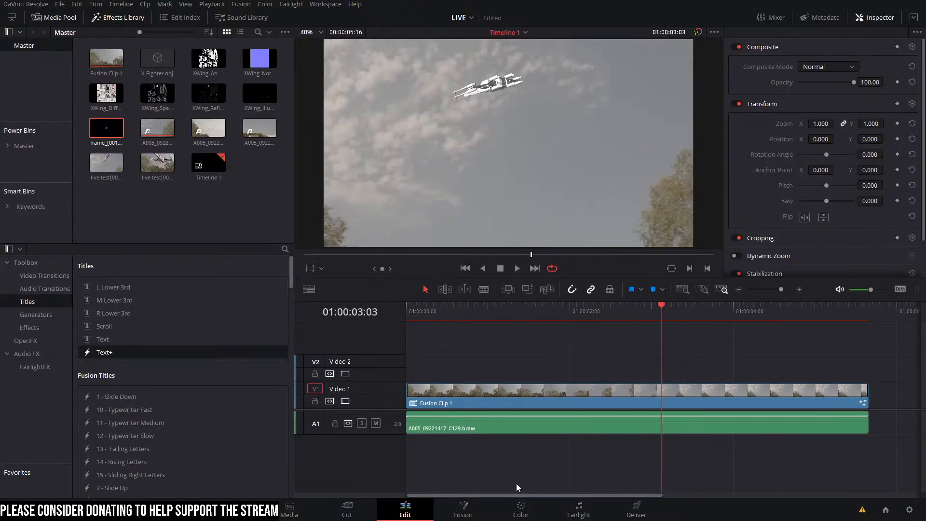
Step: Return to the Fusion page, render all savers to live test.exr and dismiss the completion notice
{"action": "left_click", "coordinate": [463, 510]}
{"action": "left_click", "coordinate": [501, 457]}
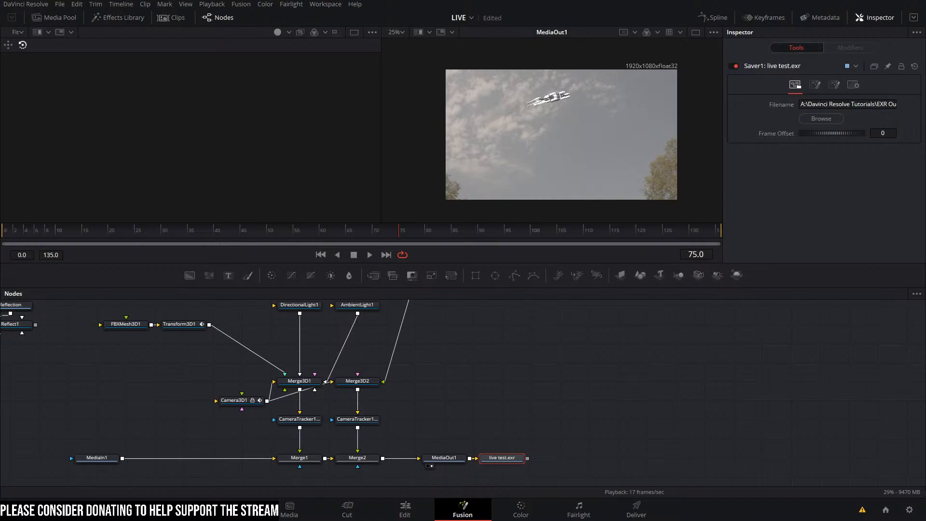
{"action": "left_click", "coordinate": [241, 4]}
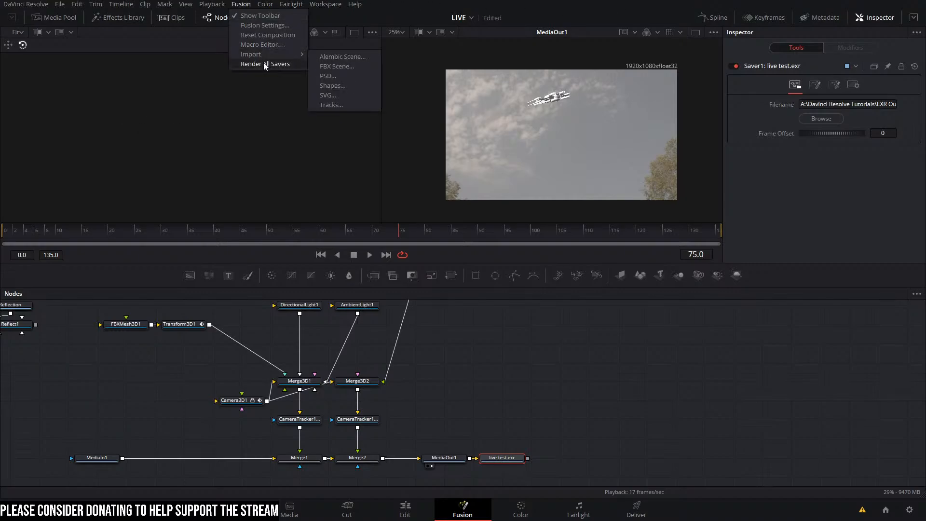
{"action": "left_click", "coordinate": [258, 27]}
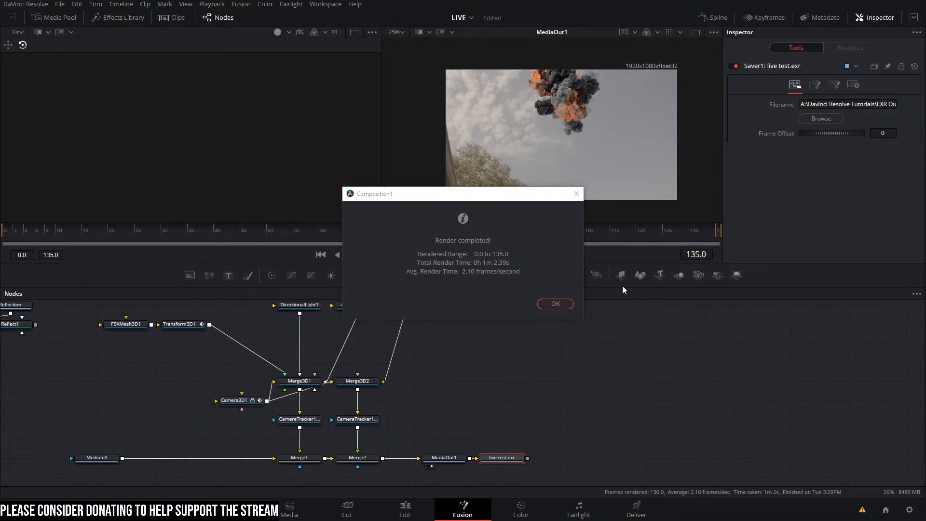
{"action": "left_click", "coordinate": [560, 305]}
Step: Place the newly rendered live test[0000-0135].exr sequence at the start of Video 2 on the Edit page and disable Video 1
{"action": "left_click", "coordinate": [406, 510]}
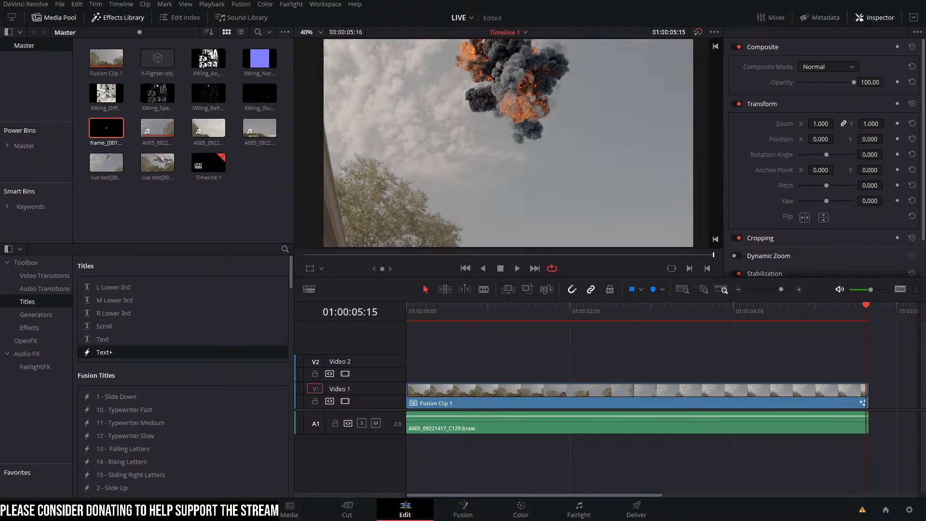
{"action": "left_click_drag", "start_coordinate": [771, 340], "coordinate": [407, 374]}
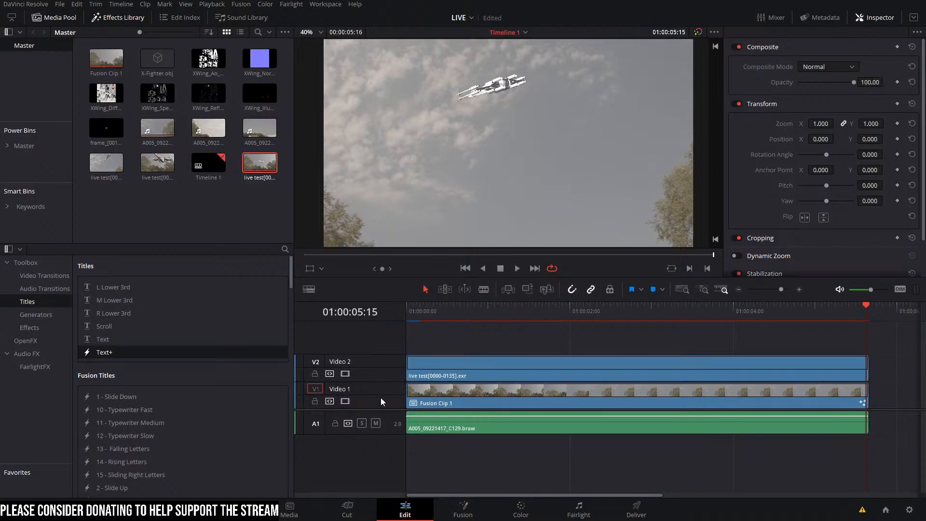
{"action": "left_click", "coordinate": [346, 402]}
Step: Turn on Render Cache Fusion Output for the live test[0000-0135].exr clip
{"action": "left_click_drag", "start_coordinate": [471, 312], "coordinate": [424, 352]}
{"action": "left_click", "coordinate": [441, 358]}
{"action": "right_click", "coordinate": [442, 358]}
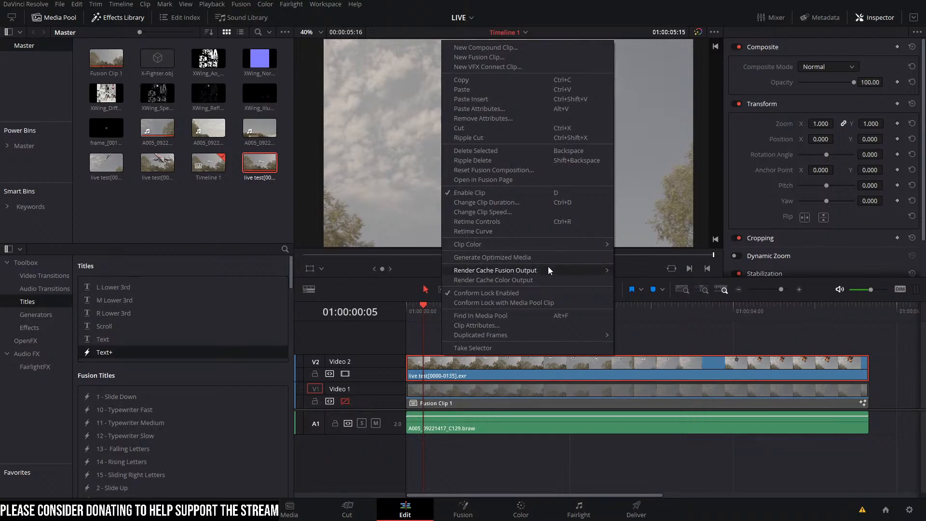
{"action": "mouse_move", "coordinate": [548, 266]}
{"action": "left_click", "coordinate": [637, 277]}
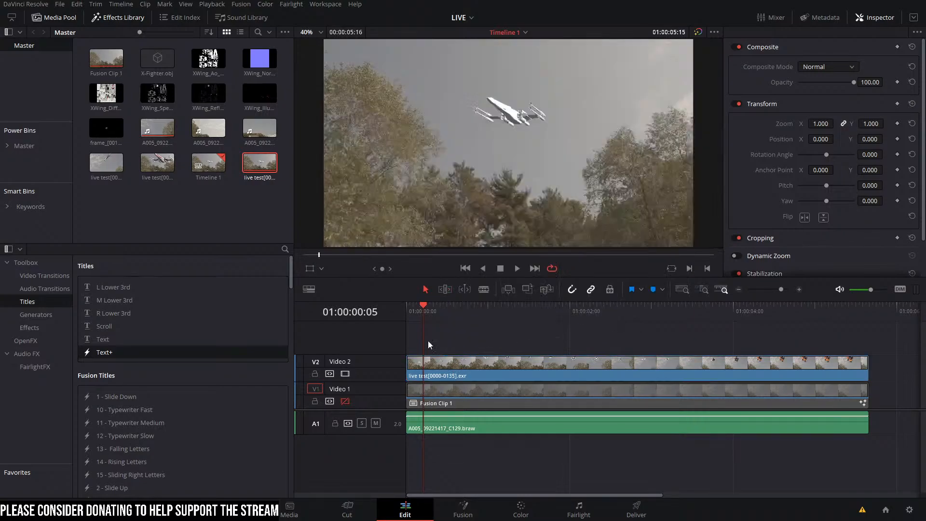
Step: Play the live test[0000-0135].exr clip repeatedly from the timeline start and scrub through it to review the X-wing and explosion
{"action": "left_click_drag", "start_coordinate": [438, 308], "coordinate": [449, 324]}
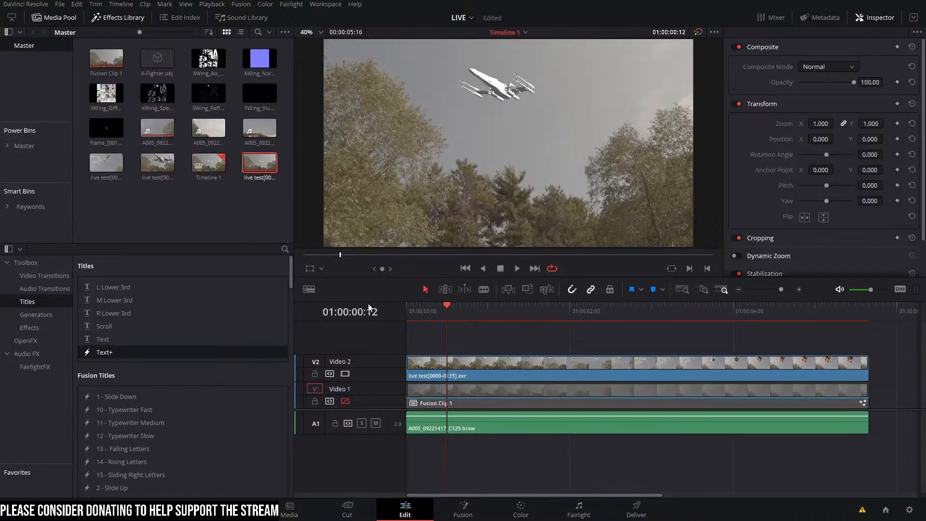
{"action": "key", "text": "Home"}
{"action": "left_click", "coordinate": [517, 268]}
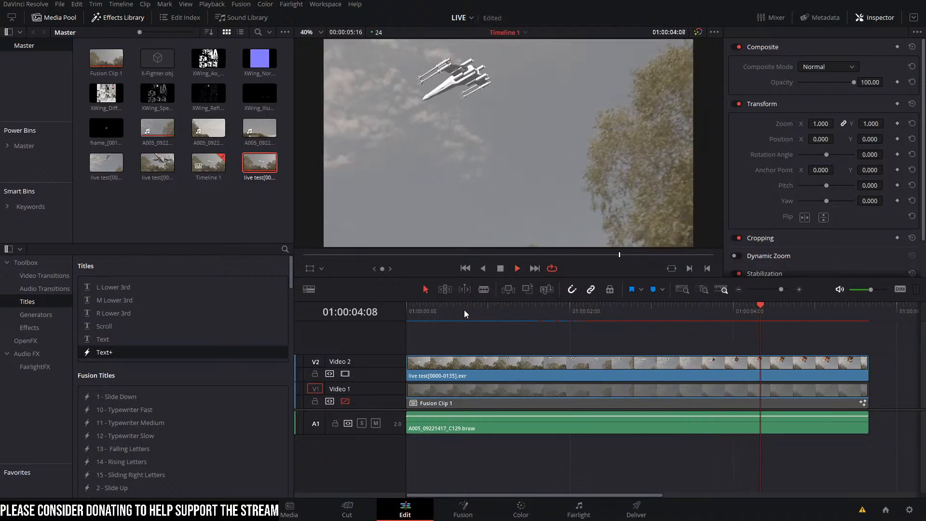
{"action": "left_click_drag", "start_coordinate": [464, 310], "coordinate": [423, 309]}
{"action": "key", "text": "space"}
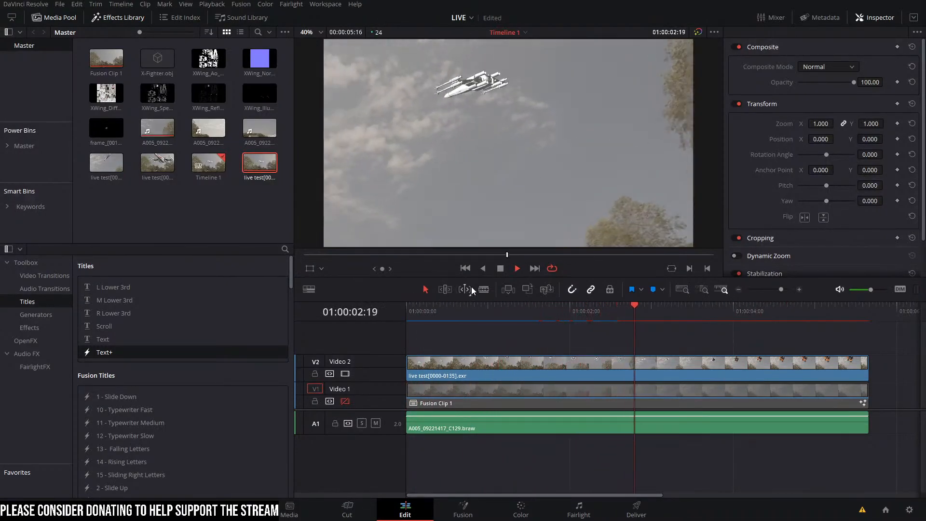
{"action": "key", "text": "Home"}
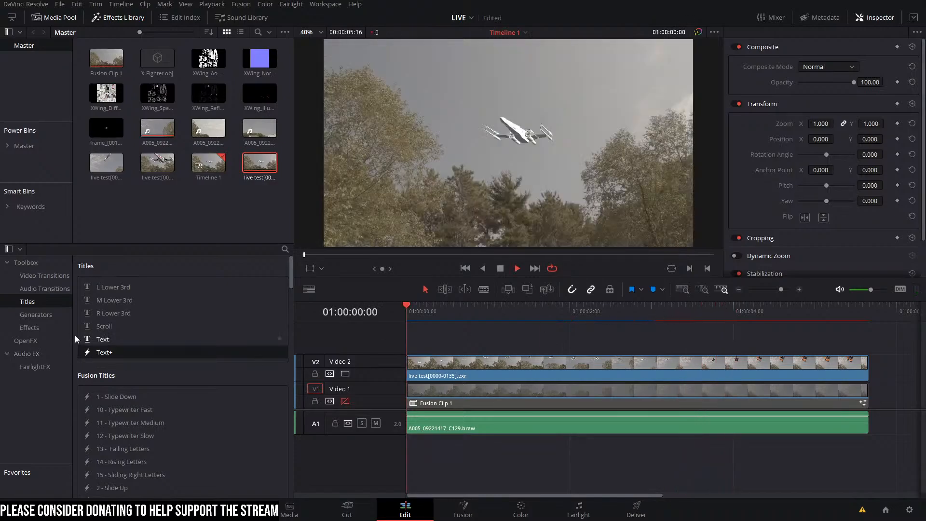
{"action": "key", "text": "space"}
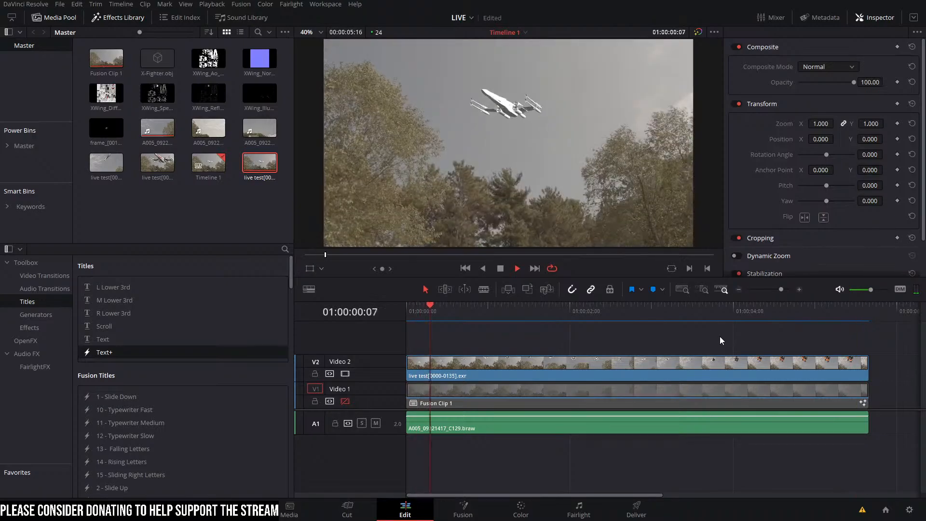
{"action": "left_click_drag", "start_coordinate": [806, 313], "coordinate": [266, 281]}
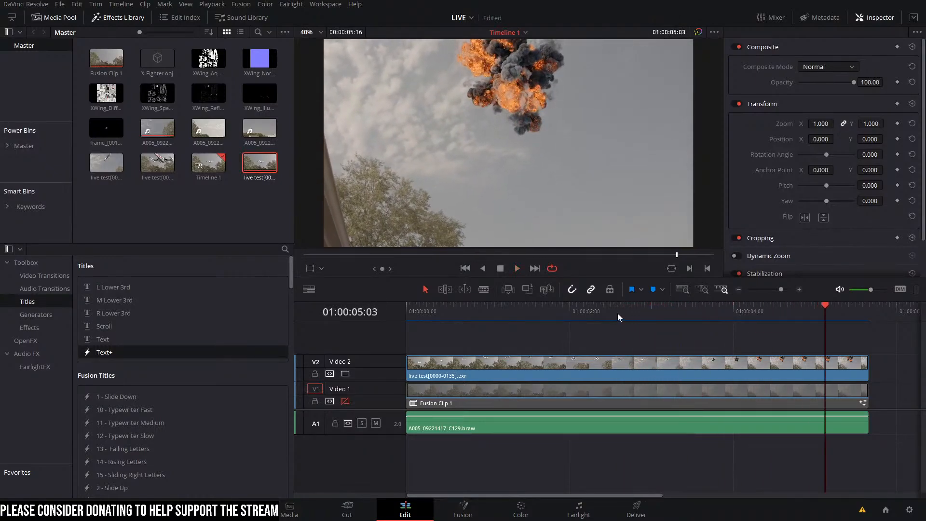
Step: Open the retime curve of the live test[0000-0135].exr clip on Video 2 and show Retime Speed instead of Retime Frame
{"action": "left_click_drag", "start_coordinate": [617, 314], "coordinate": [467, 340]}
{"action": "right_click", "coordinate": [493, 370]}
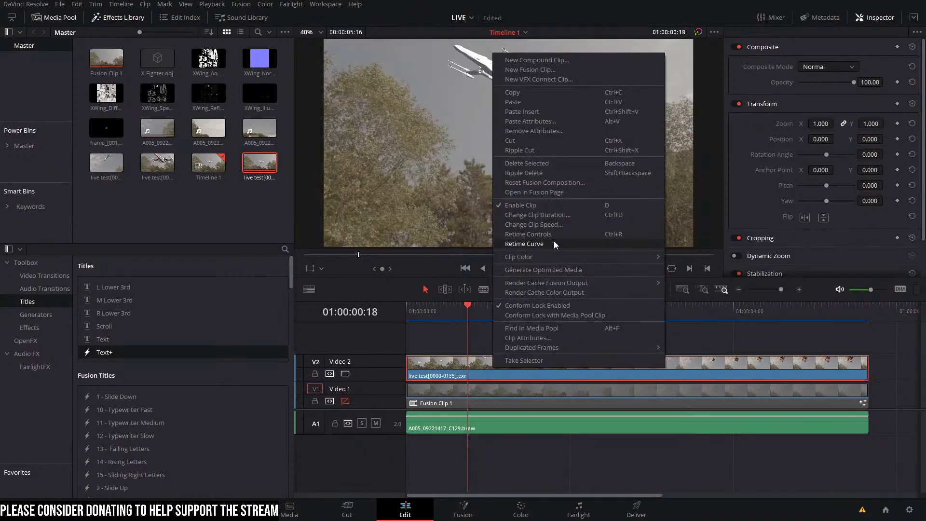
{"action": "left_click", "coordinate": [550, 244]}
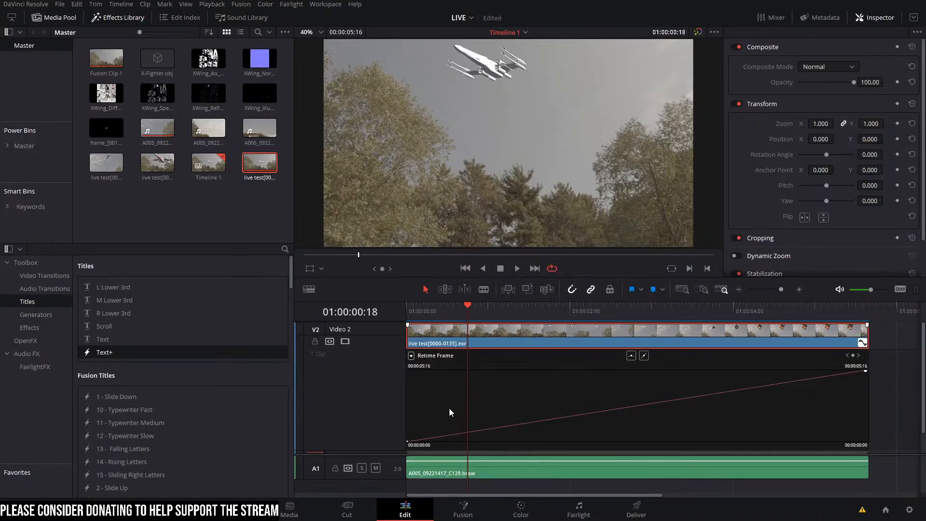
{"action": "left_click", "coordinate": [412, 356]}
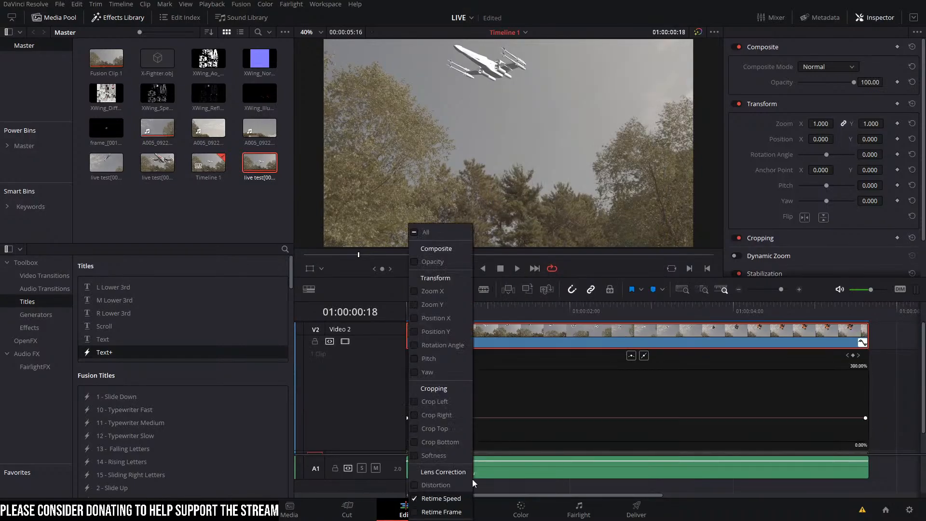
{"action": "left_click", "coordinate": [564, 382]}
Step: Add a retime speed keyframe at 01:00:03:14 and raise the clip's speed before it to about 258%
{"action": "left_click_drag", "start_coordinate": [485, 307], "coordinate": [700, 341]}
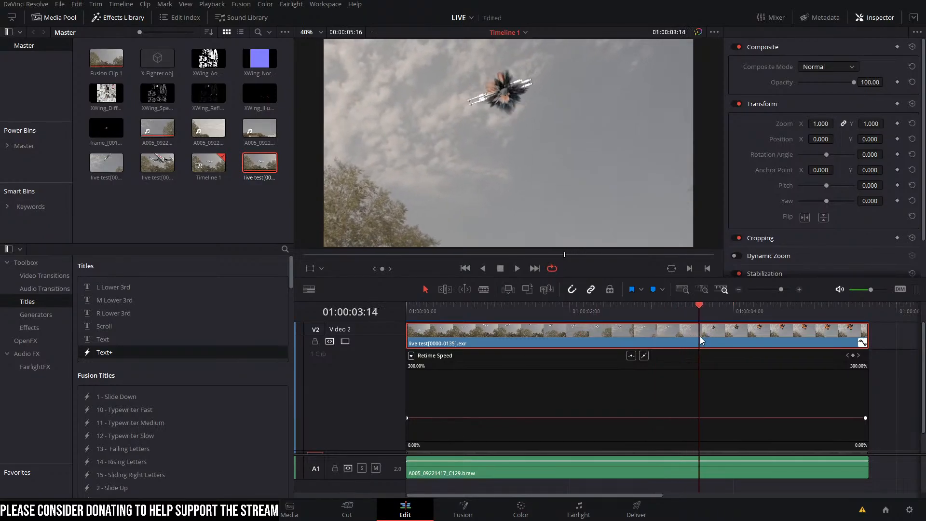
{"action": "left_click", "coordinate": [699, 418], "text": "alt"}
{"action": "left_click_drag", "start_coordinate": [694, 418], "coordinate": [594, 243]}
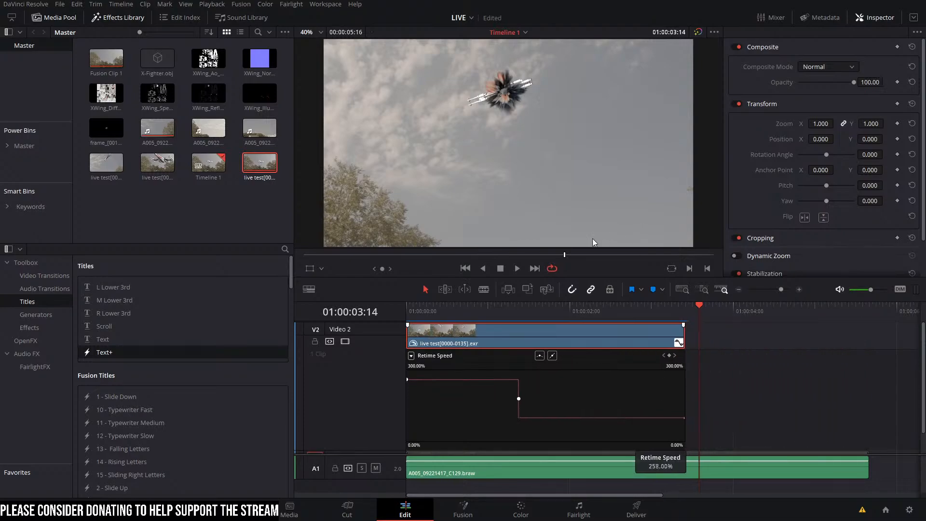
Step: Play and scrub the retimed clip, and smooth the speed change at the keyframe into an eased curve
{"action": "key", "text": "space"}
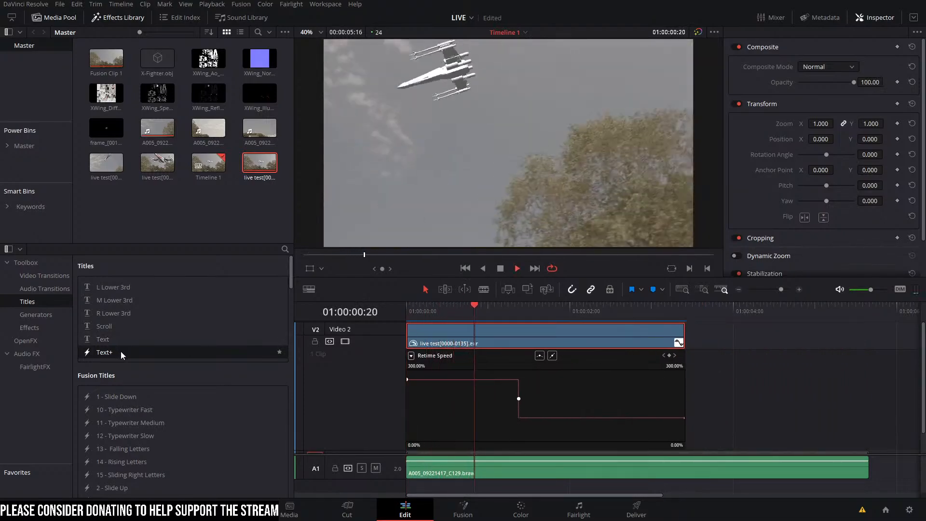
{"action": "key", "text": "space"}
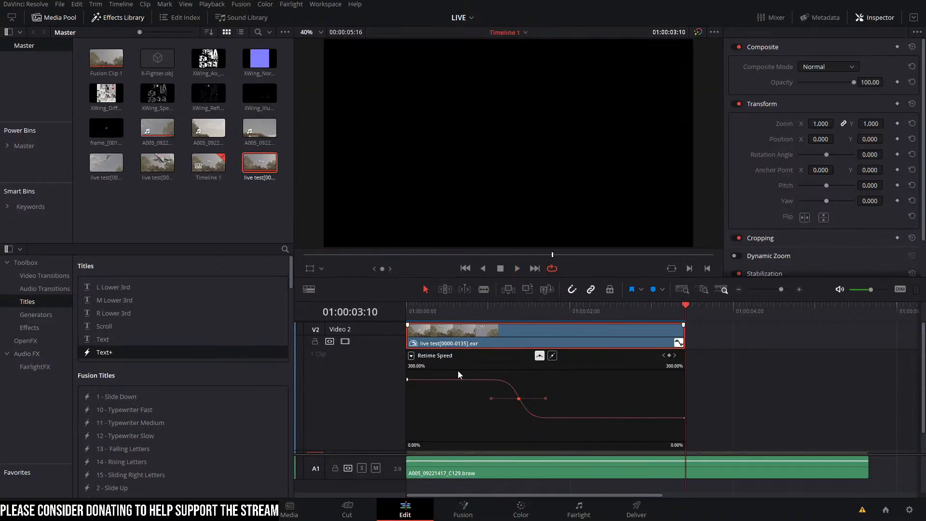
{"action": "left_click_drag", "start_coordinate": [549, 311], "coordinate": [510, 348]}
Step: Delete the retimed EXR clip from Video 2, then re-enable Video 1 and open Fusion Clip 1 on the Fusion page
{"action": "key", "text": "Delete"}
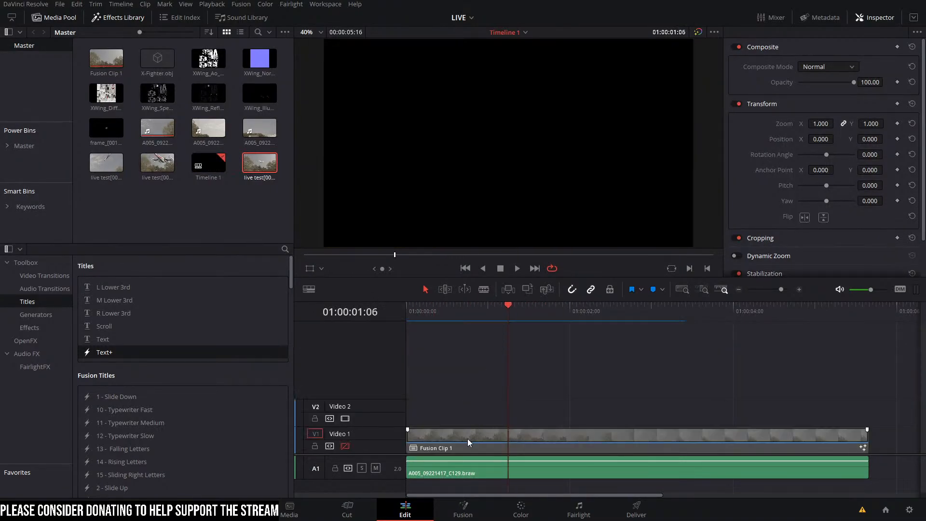
{"action": "left_click", "coordinate": [467, 439]}
{"action": "left_click", "coordinate": [345, 447]}
{"action": "left_click", "coordinate": [463, 509]}
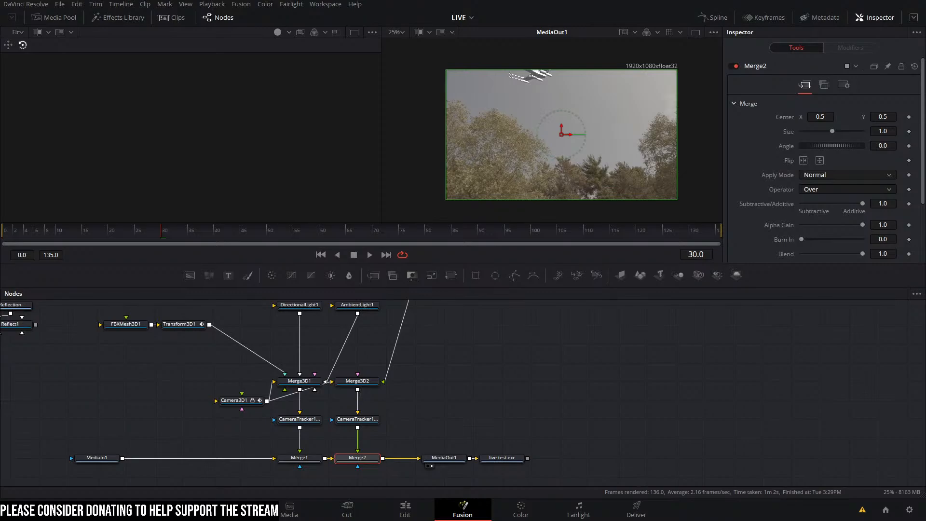
Step: Play the composition from frame 5 through the X-wing flight into the explosion and stop at frame 93
{"action": "left_click", "coordinate": [560, 413]}
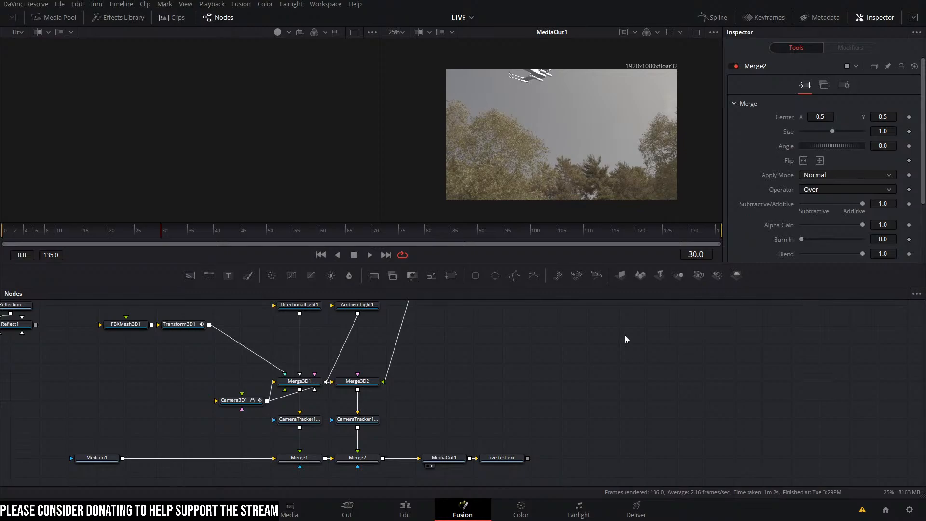
{"action": "left_click", "coordinate": [28, 230]}
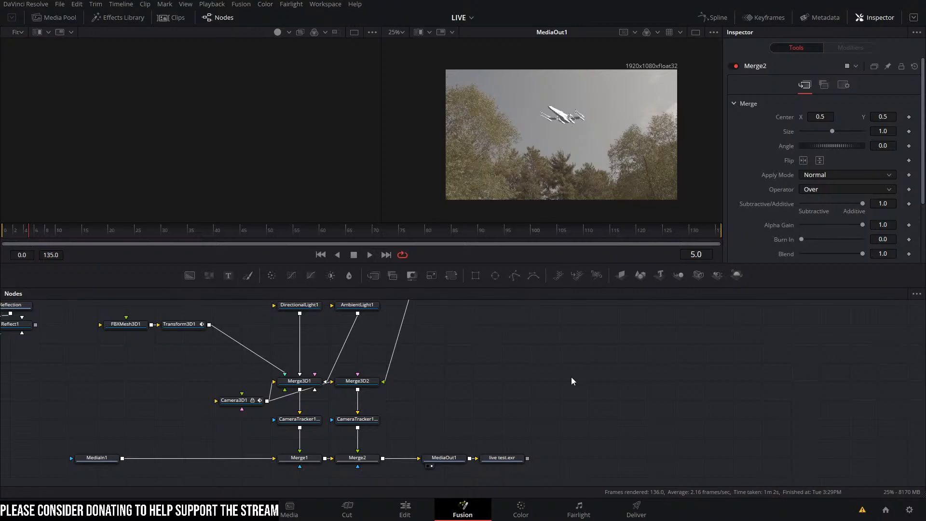
{"action": "key", "text": "space"}
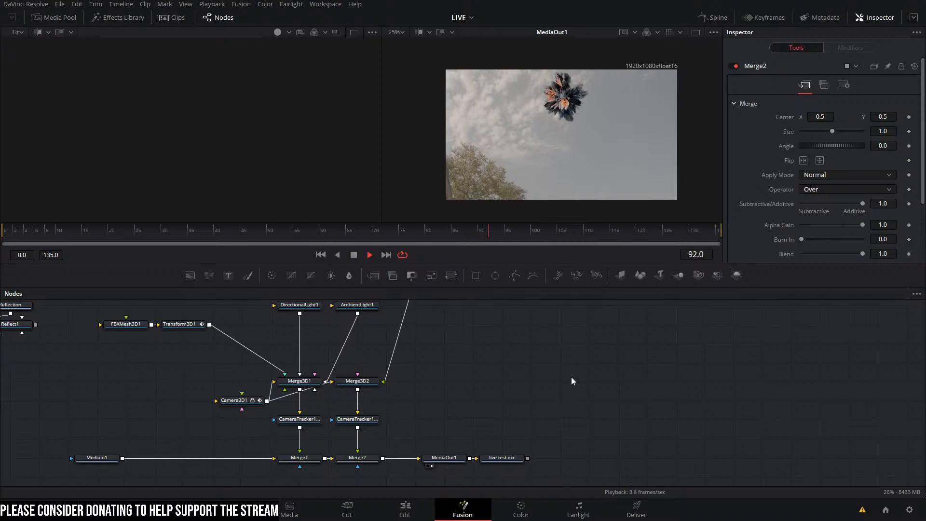
{"action": "key", "text": "space"}
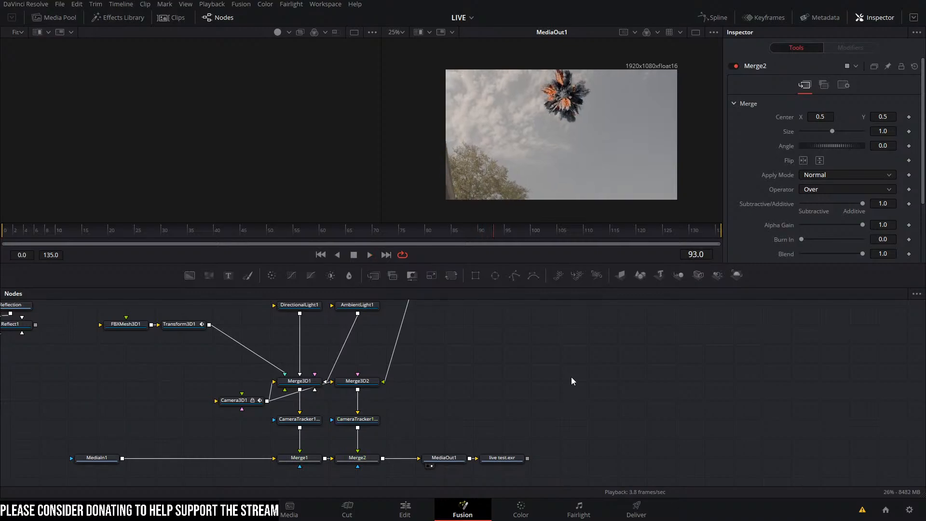